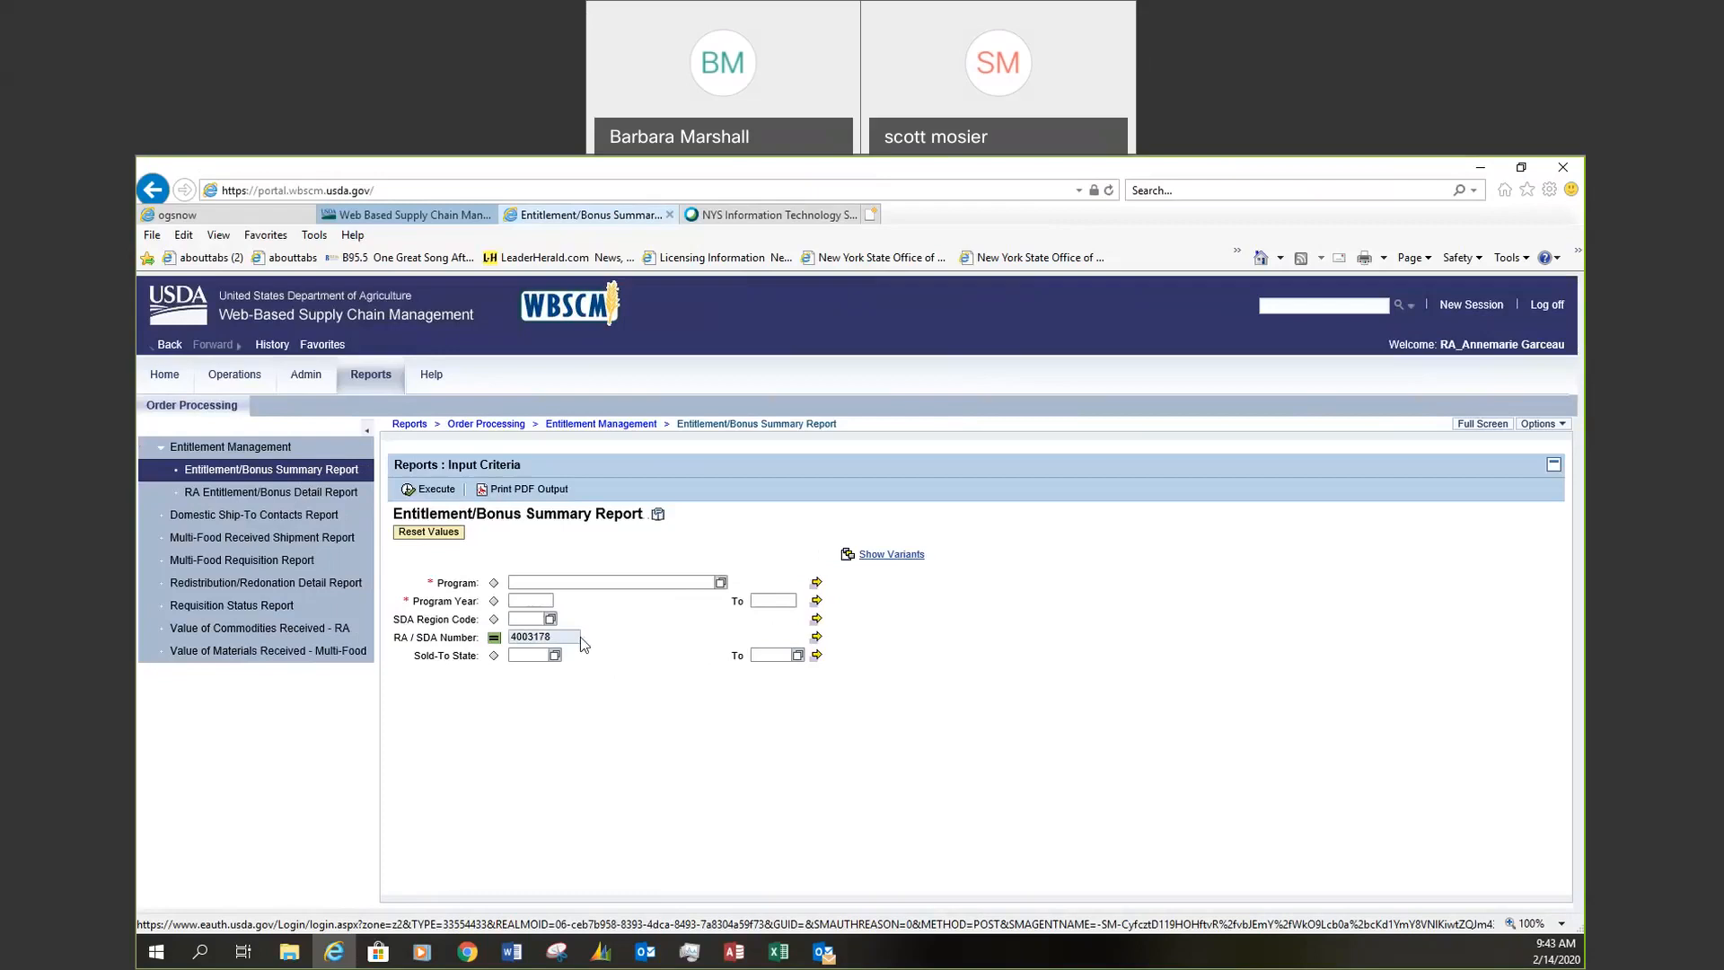
# Run the Entitlement/Bonus Summary Report for program NSLP and program year 2021
pyautogui.click(532, 581)
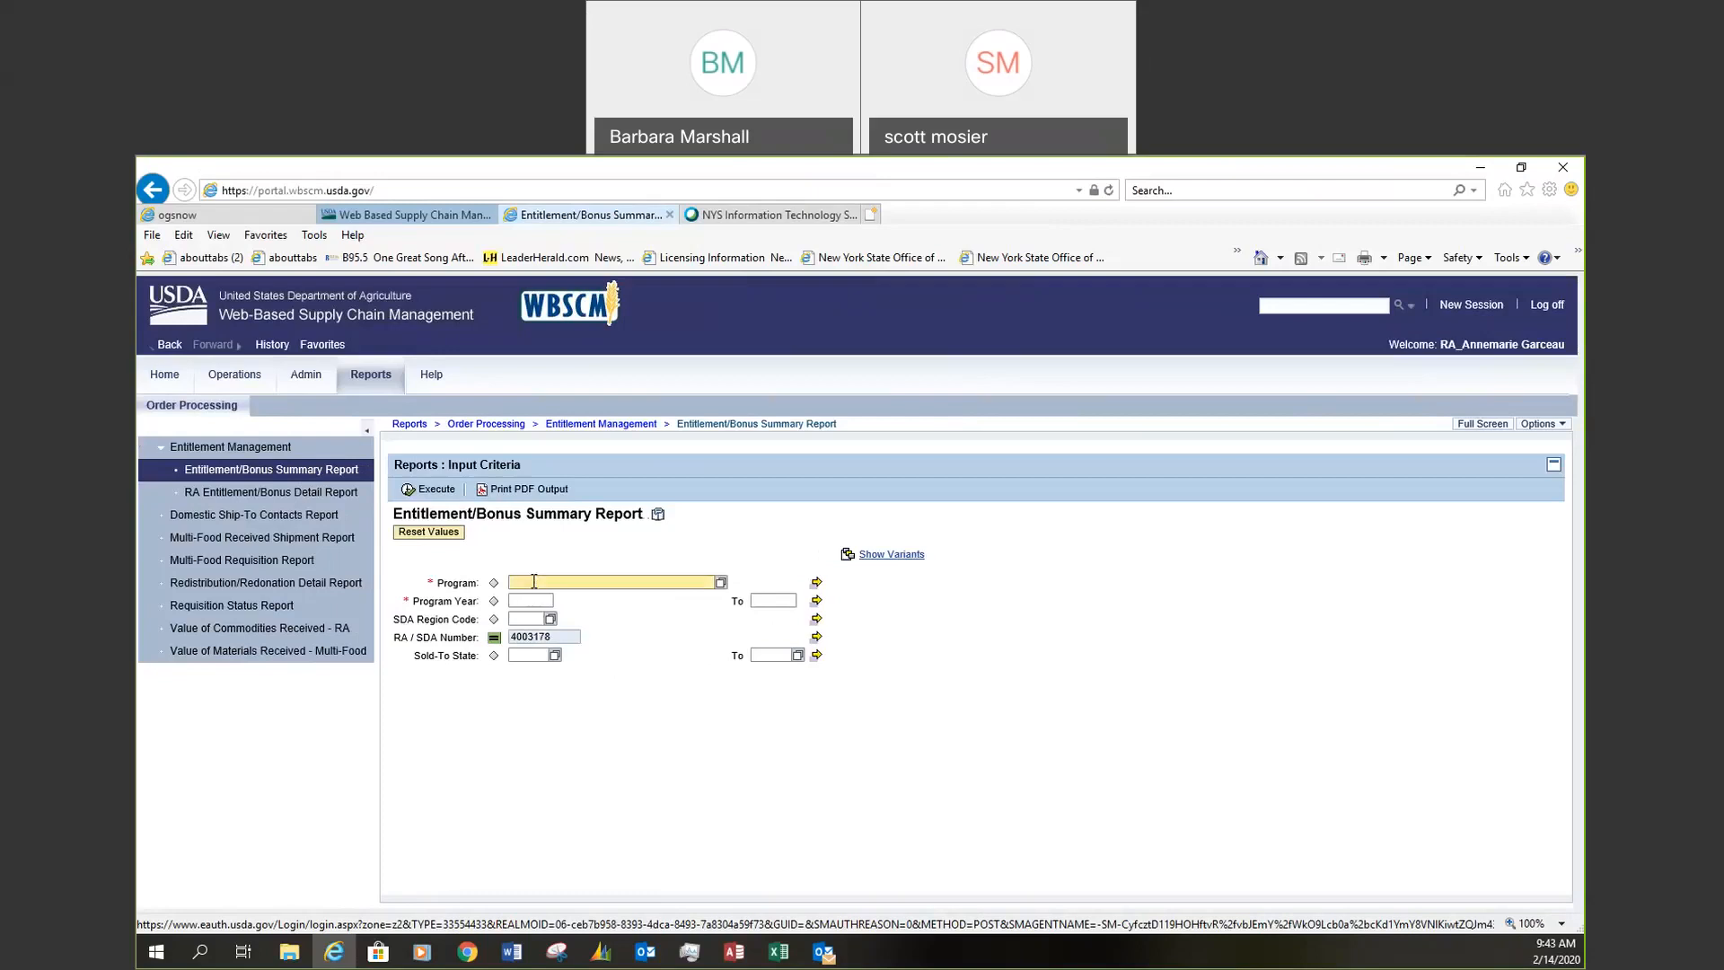
pyautogui.write('NSLP')
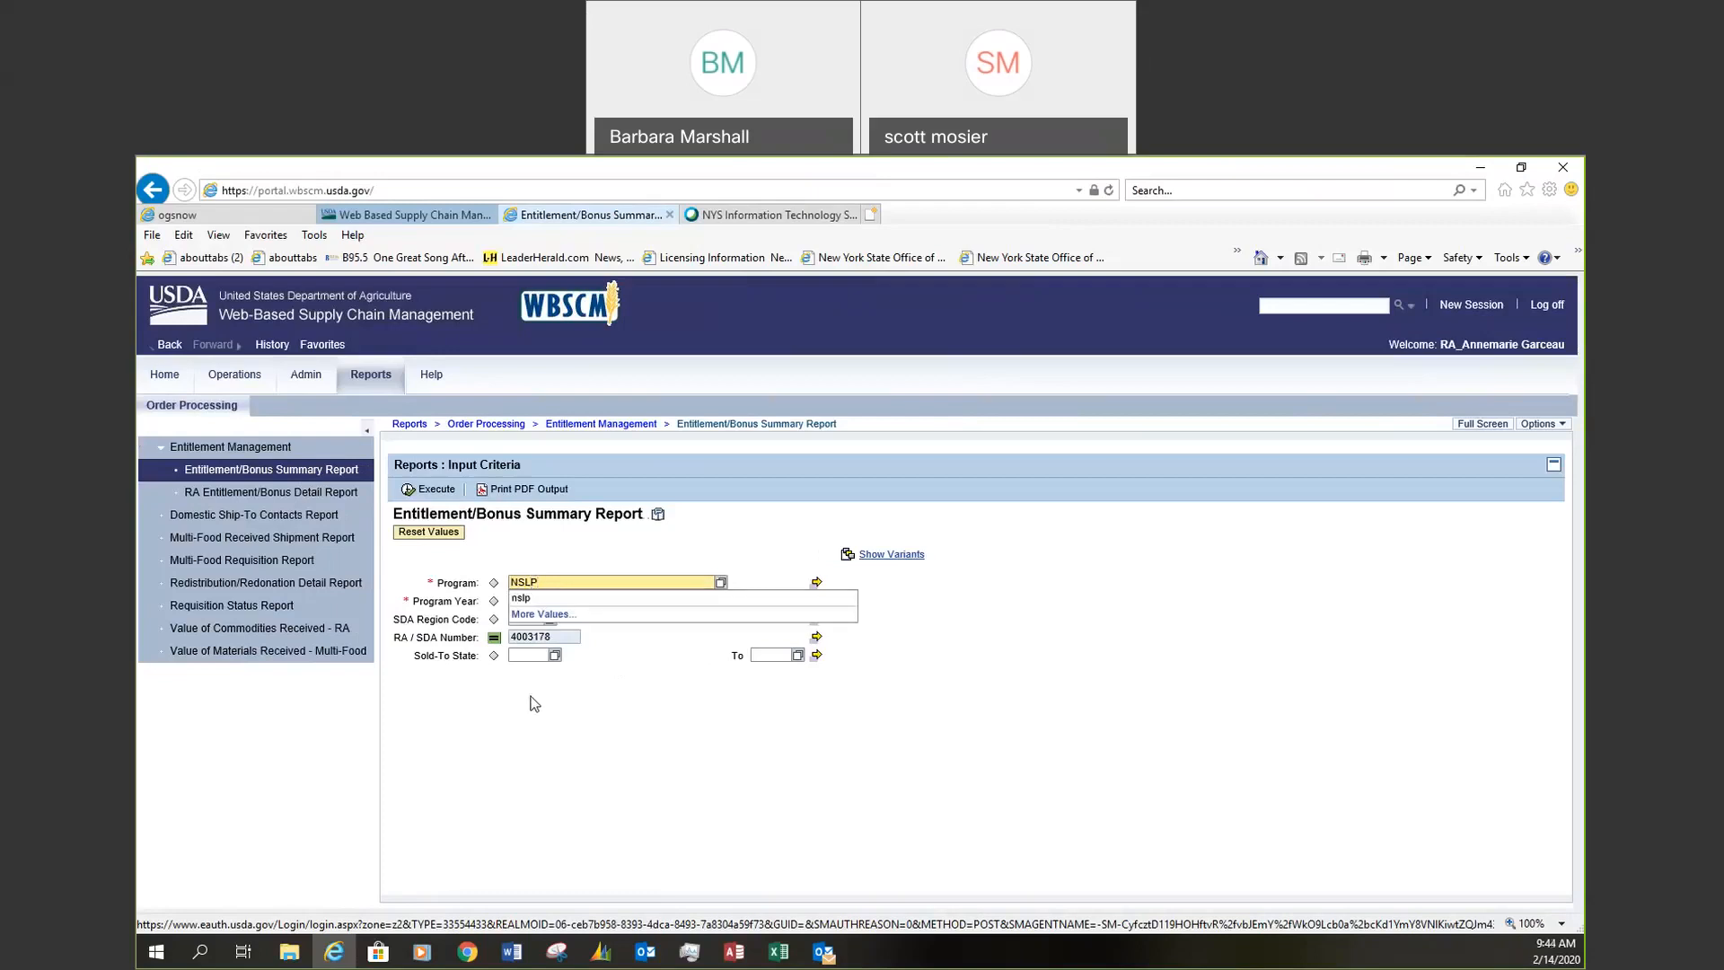
pyautogui.click(446, 697)
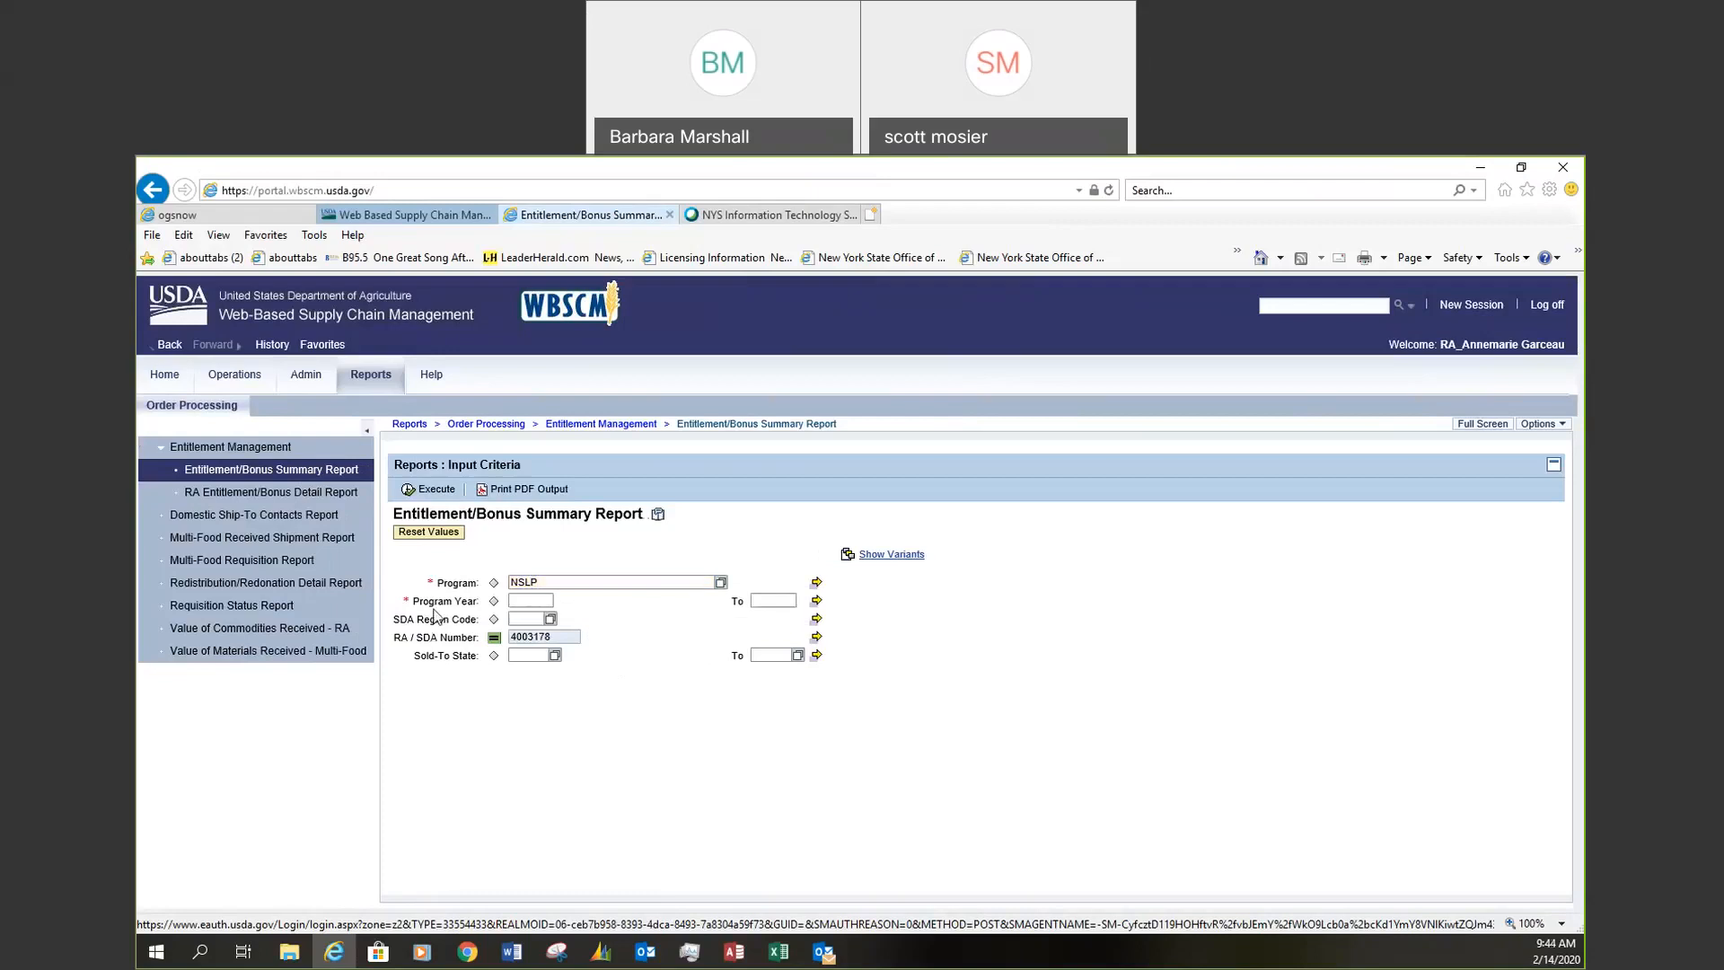
pyautogui.click(536, 598)
pyautogui.write('2021')
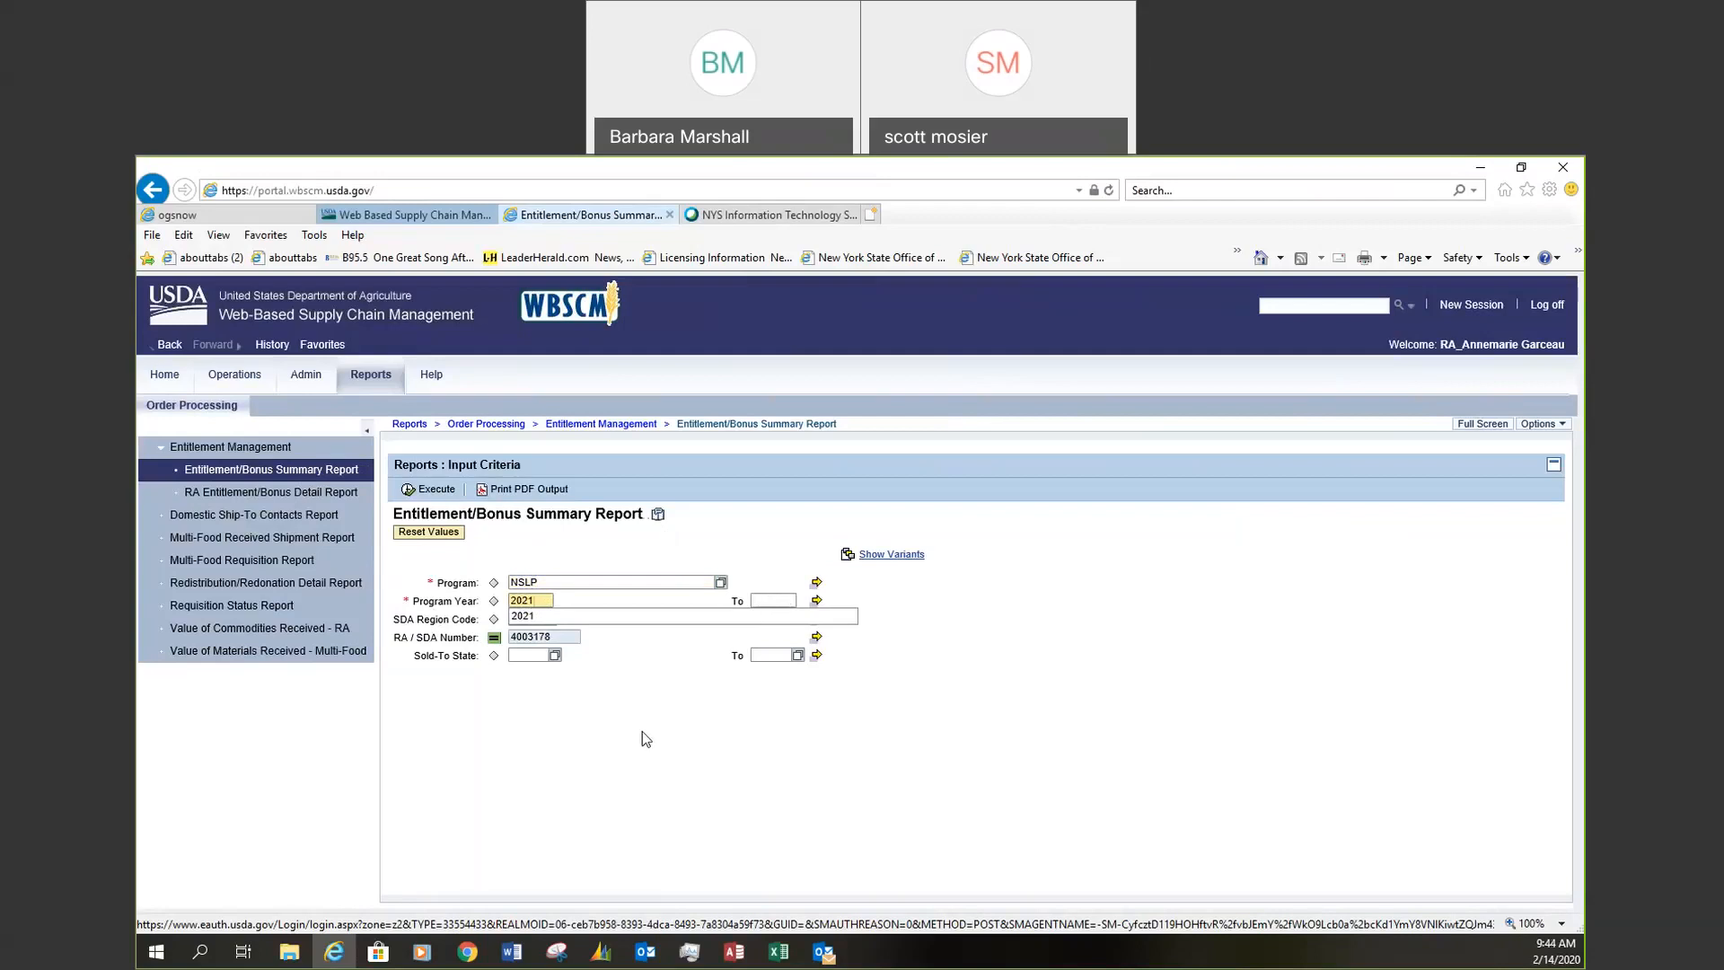
pyautogui.click(602, 733)
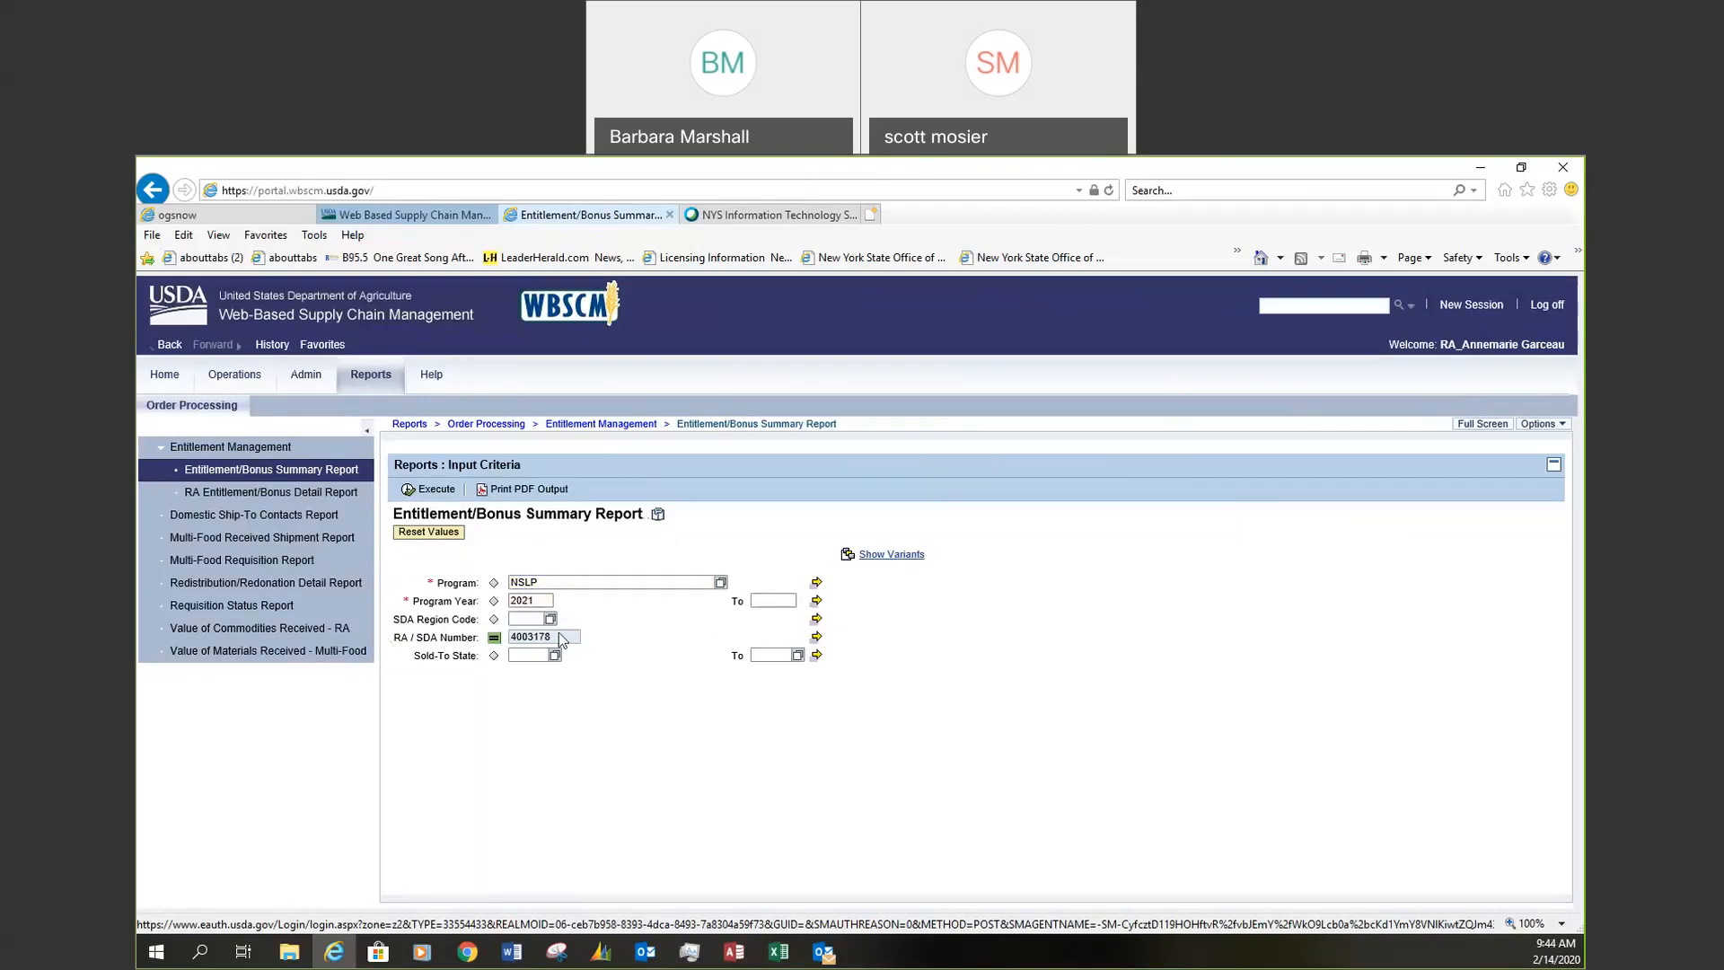
pyautogui.click(427, 494)
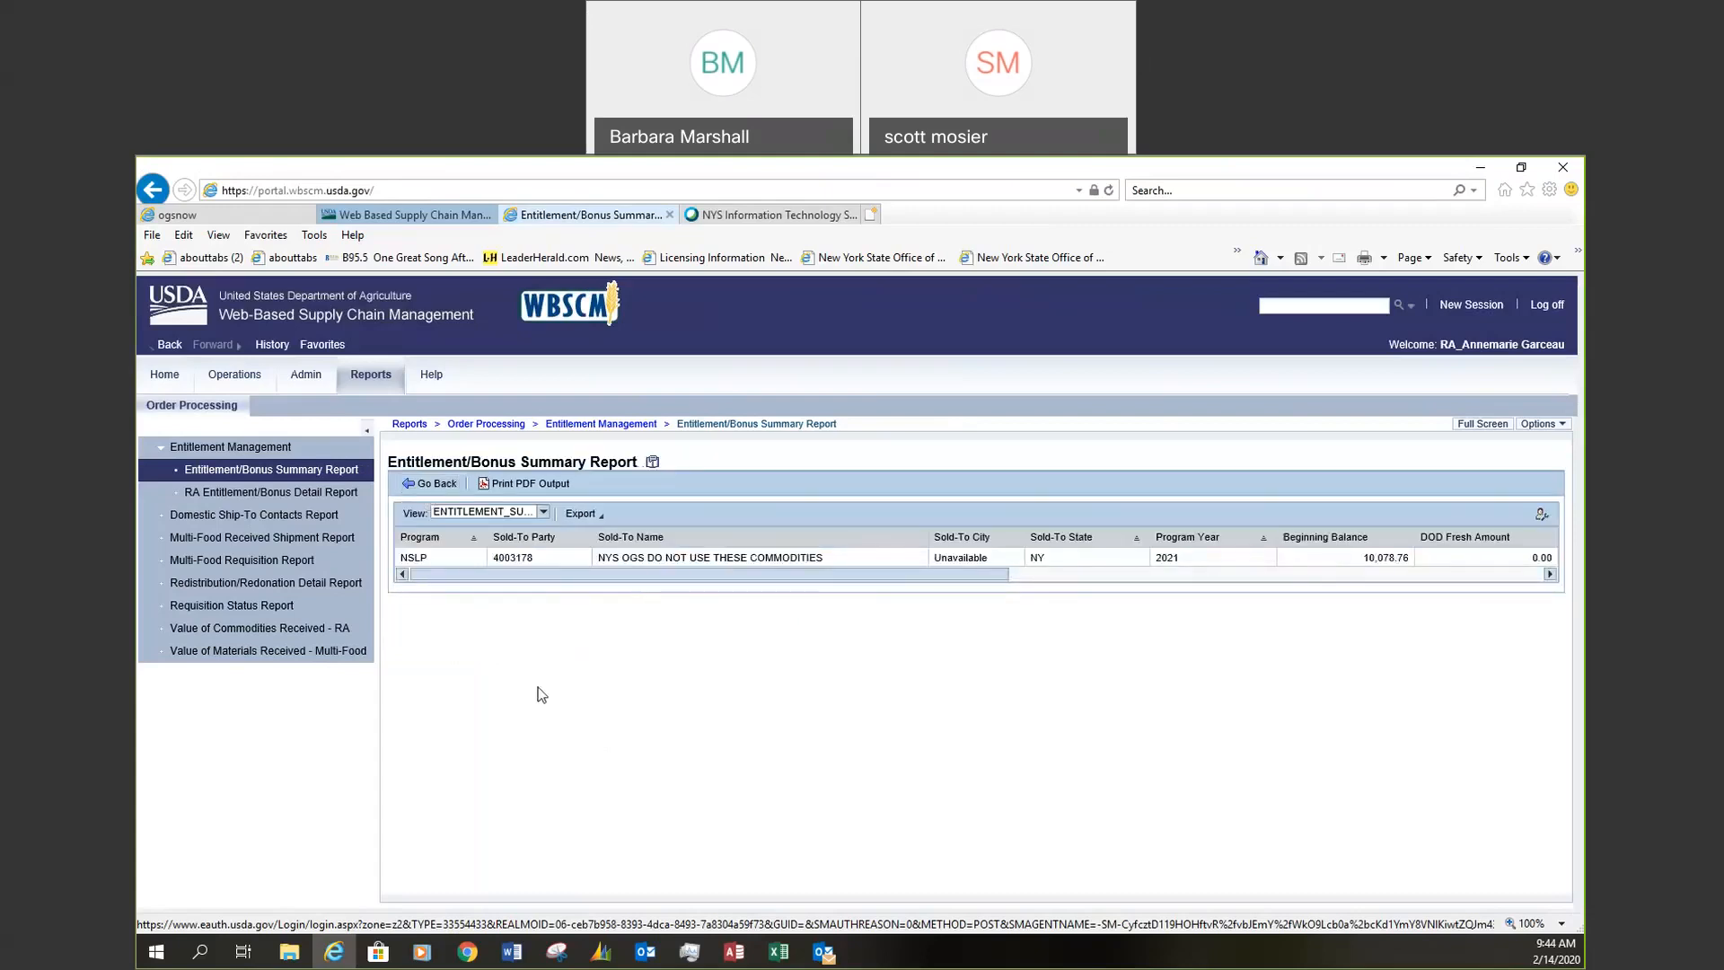
# Review the summary report's columns from Program through Ent. Balance, temporarily collapsing the navigation pane to widen the table
pyautogui.click(368, 434)
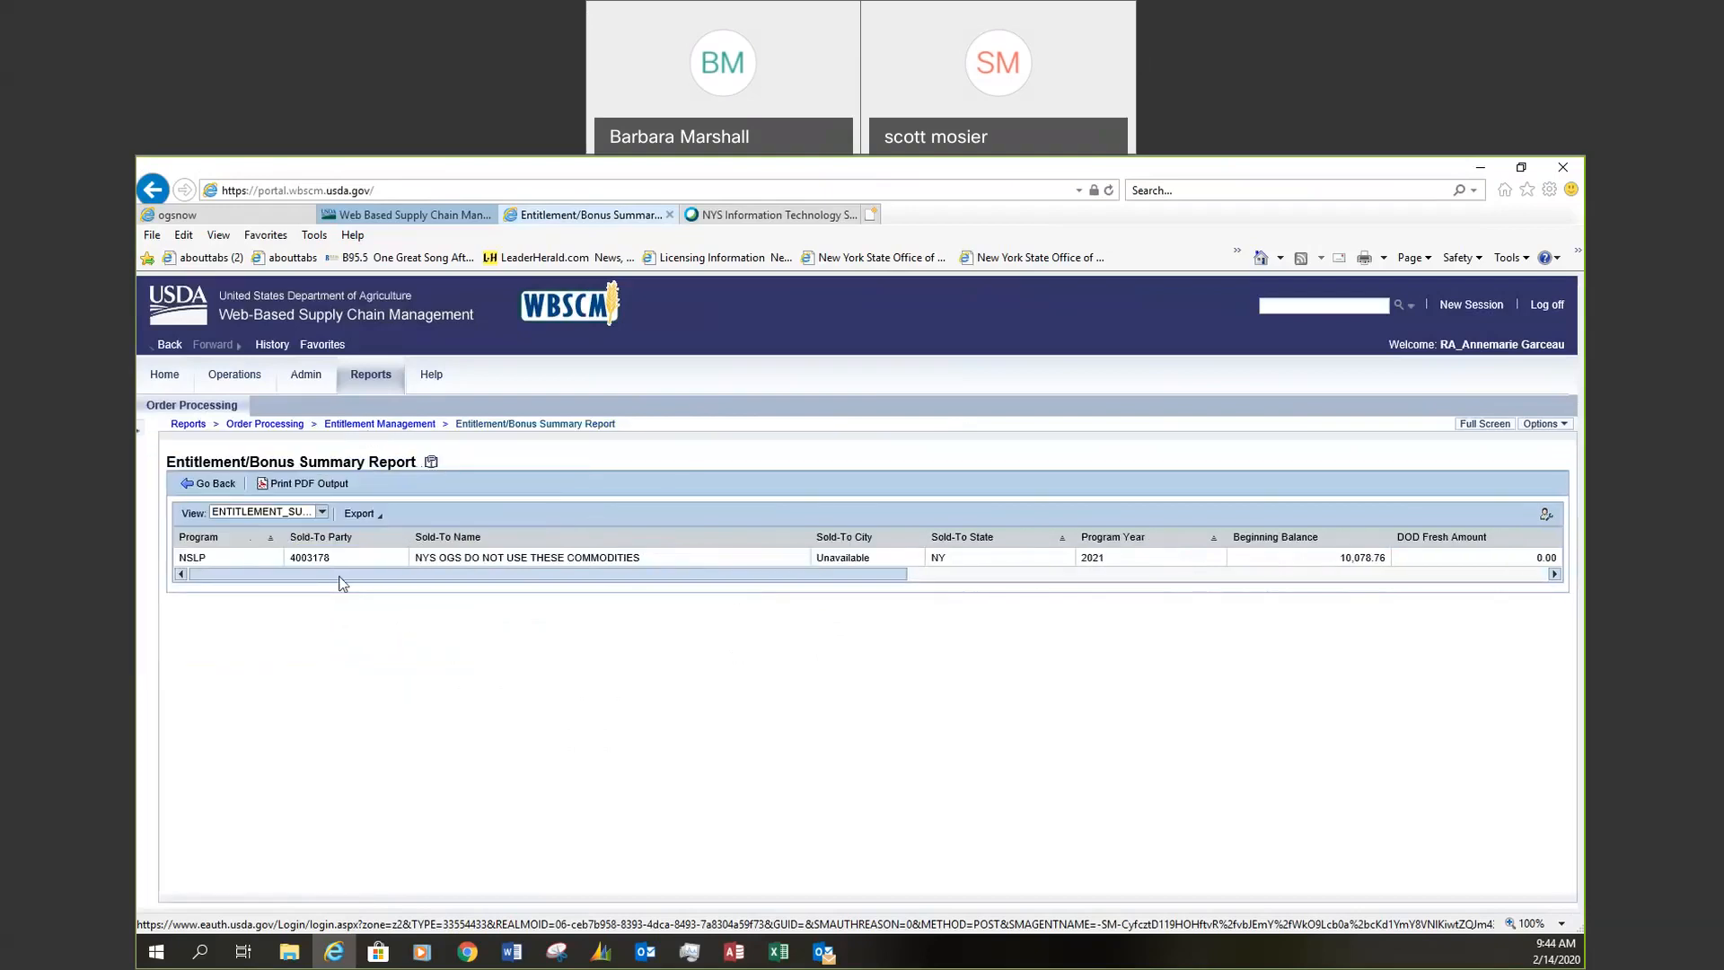
pyautogui.moveTo(884, 578); pyautogui.dragTo(1088, 591)
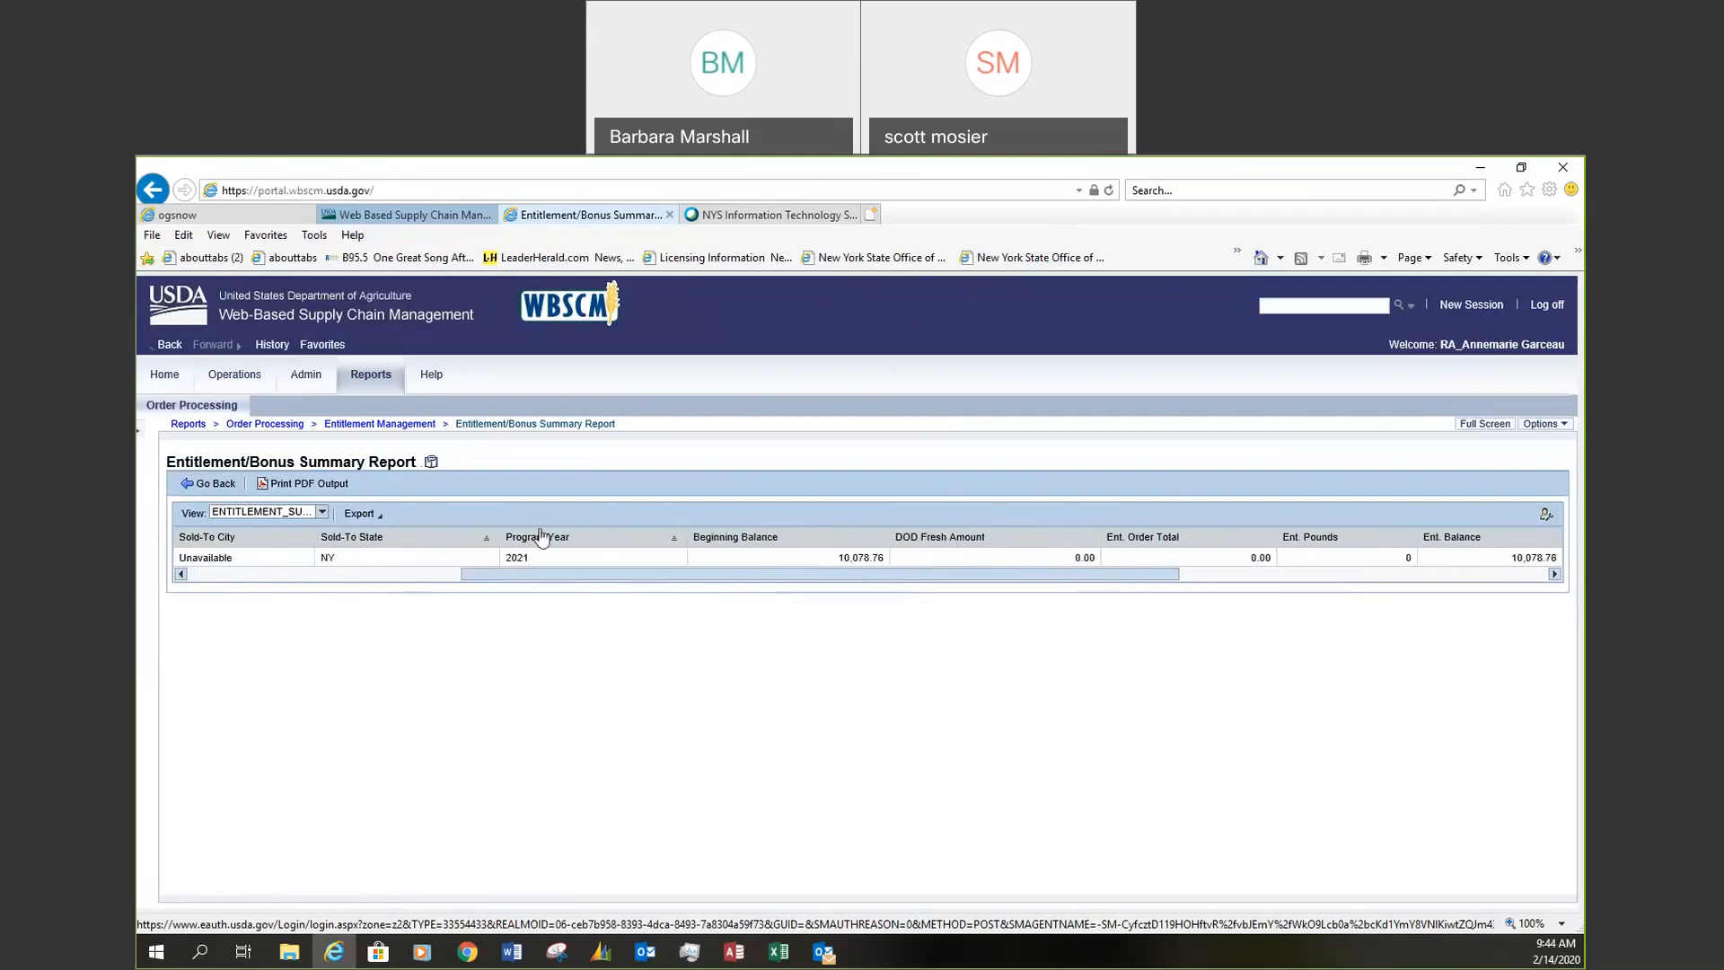
pyautogui.moveTo(534, 574); pyautogui.dragTo(180, 579)
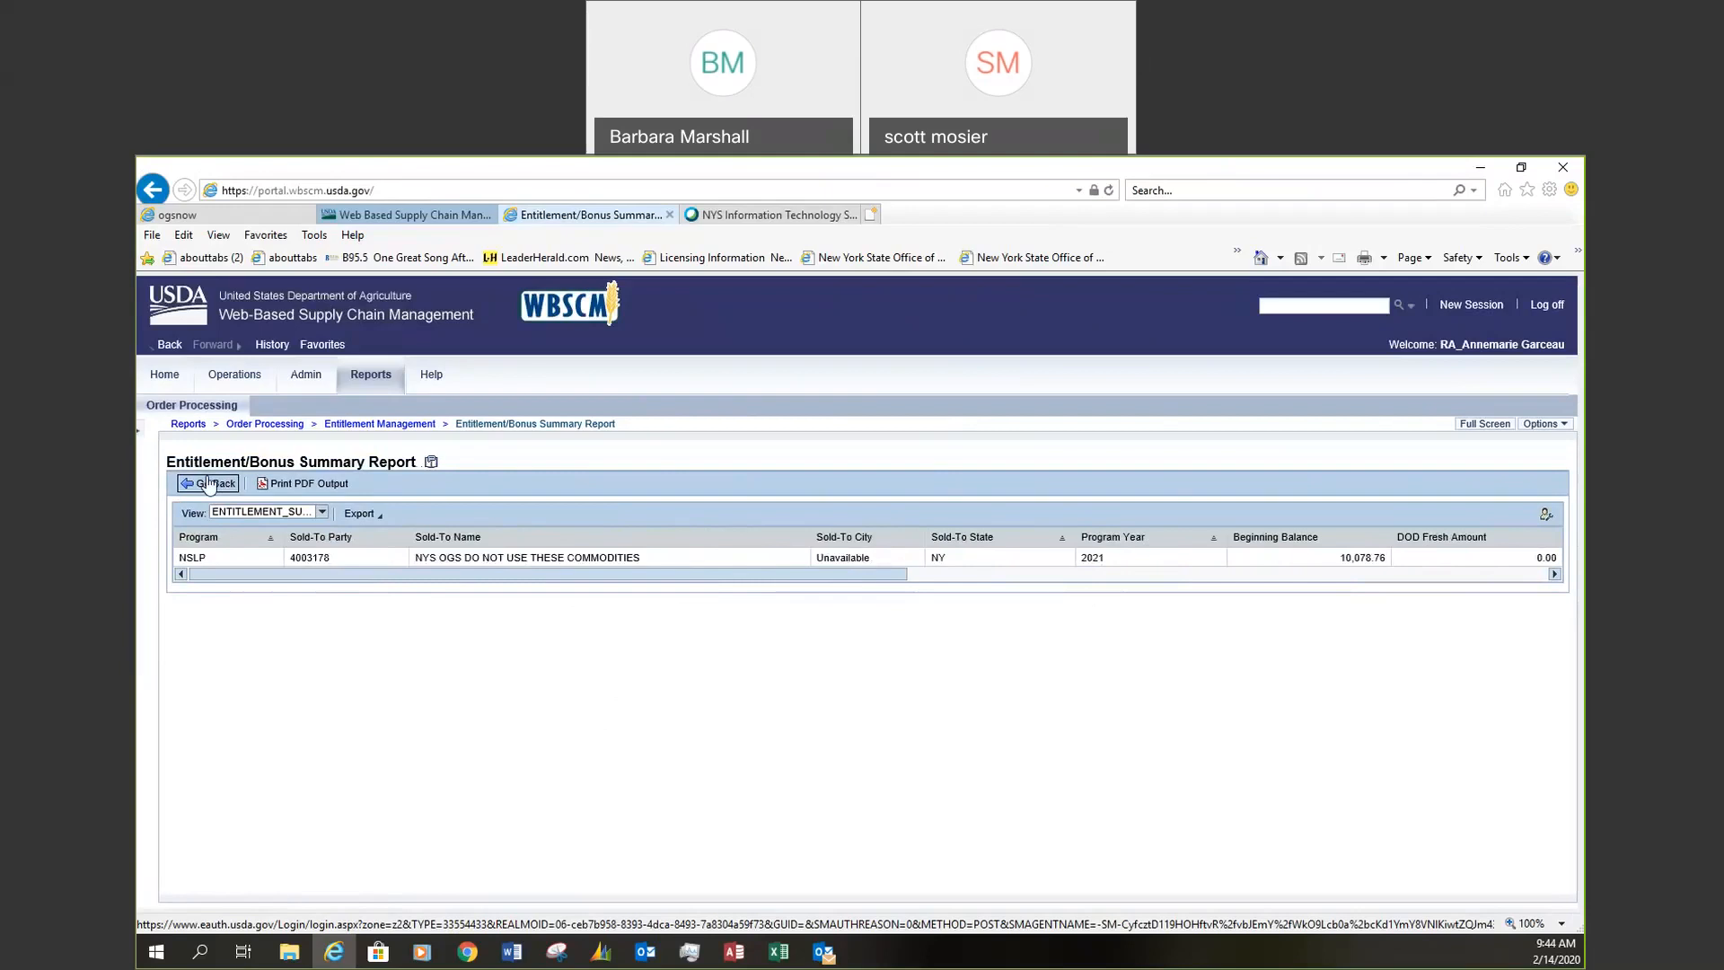
pyautogui.click(141, 441)
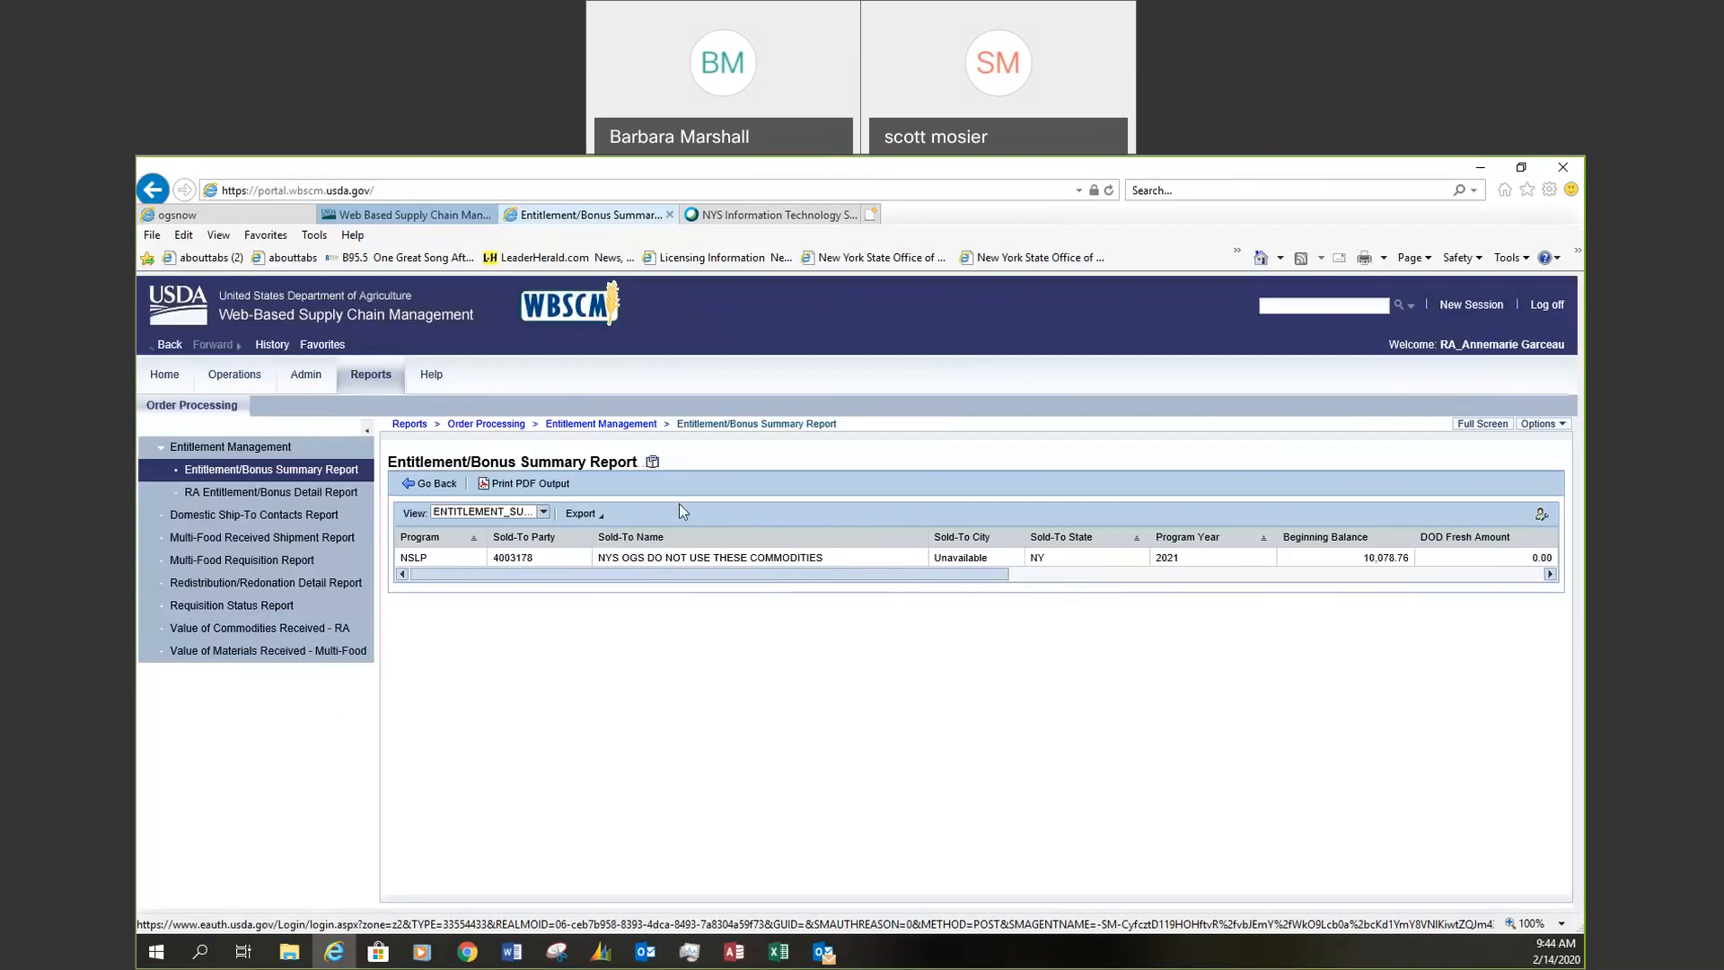
# Export the summary report to Microsoft Excel, save the file and open it in a maximized window
pyautogui.click(582, 516)
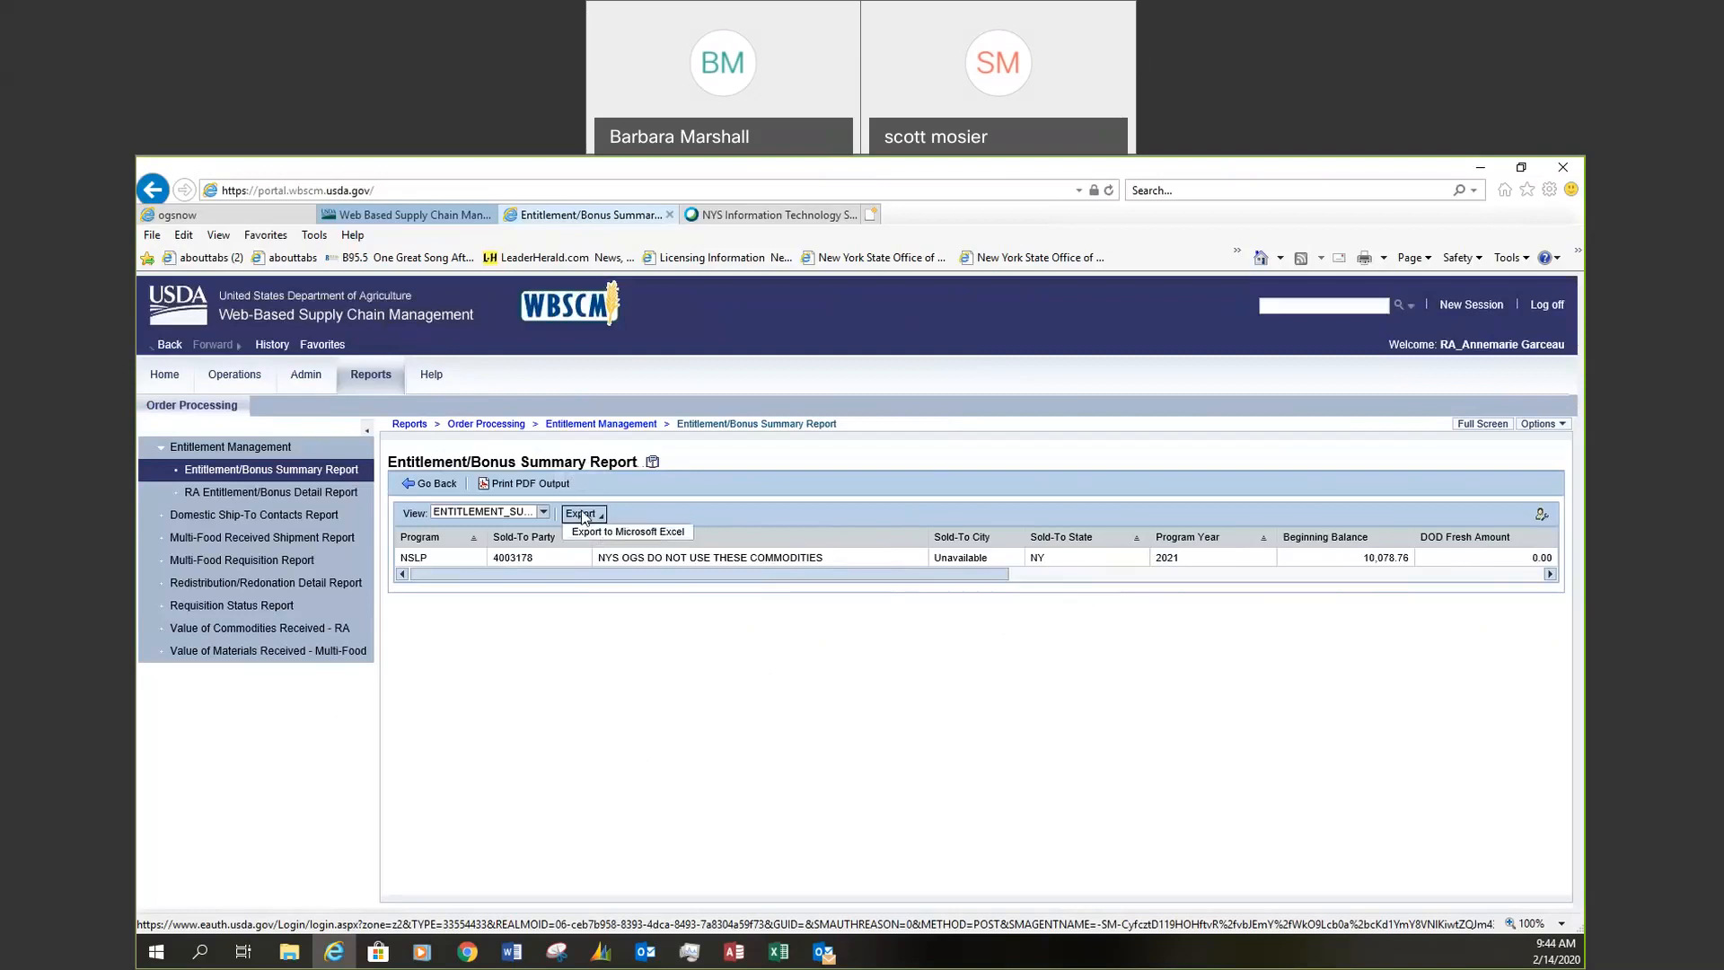
pyautogui.click(607, 536)
pyautogui.click(1152, 915)
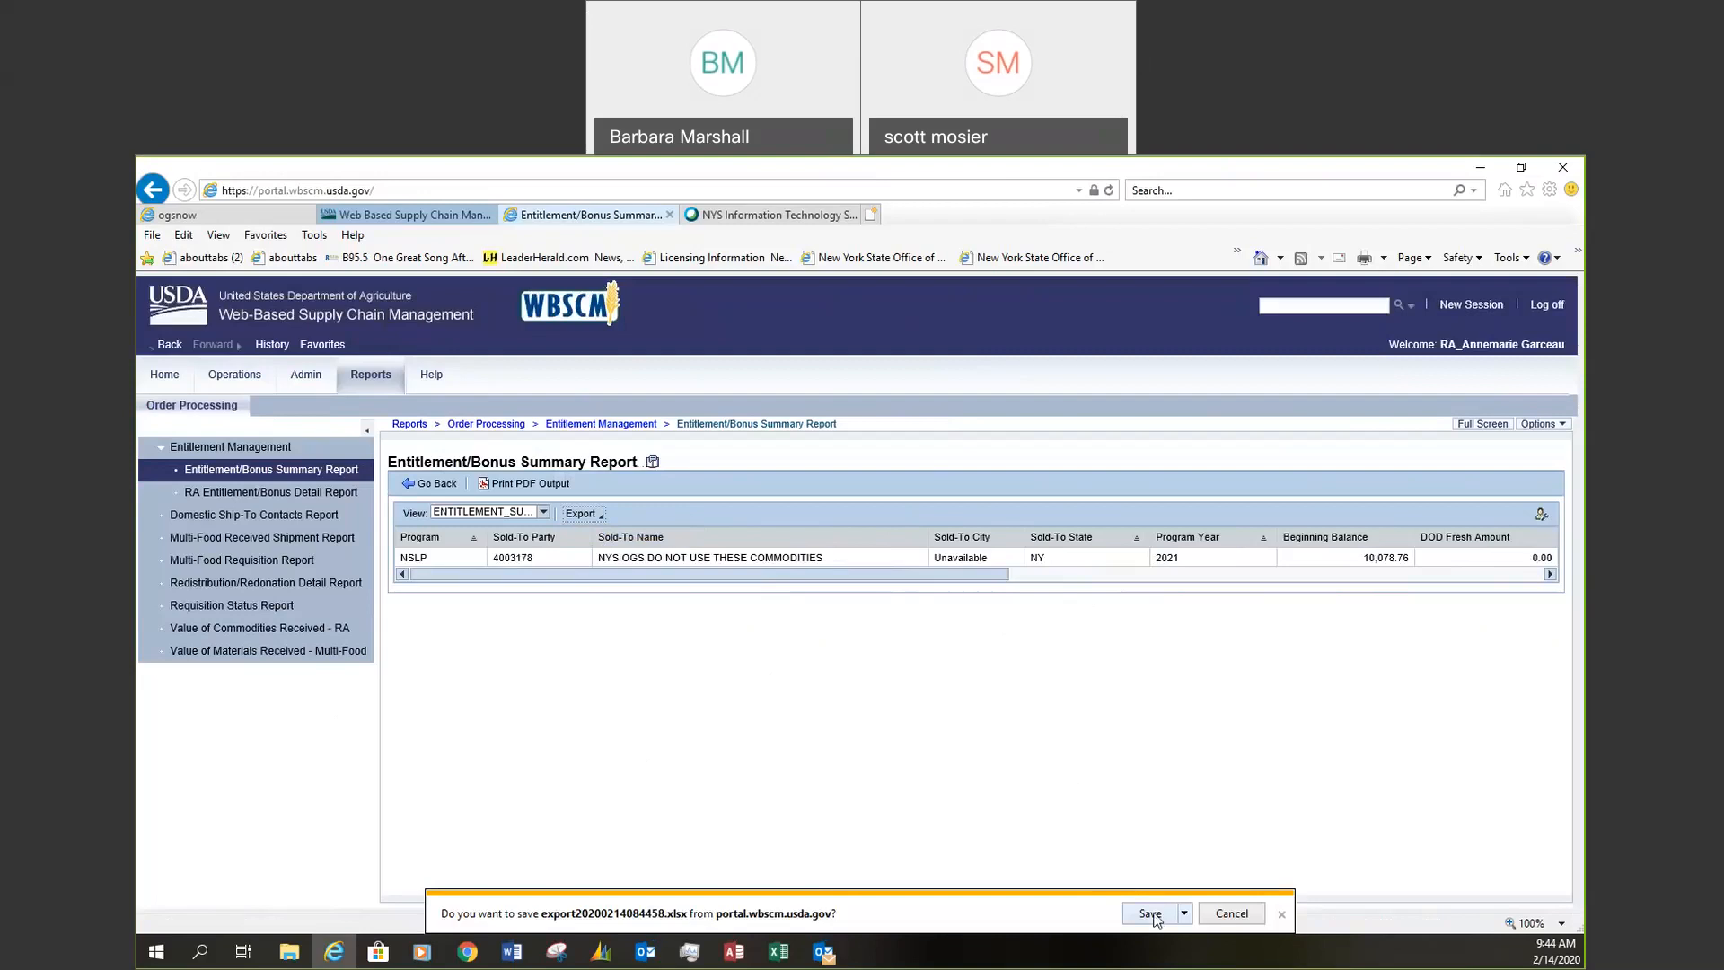
pyautogui.click(1006, 913)
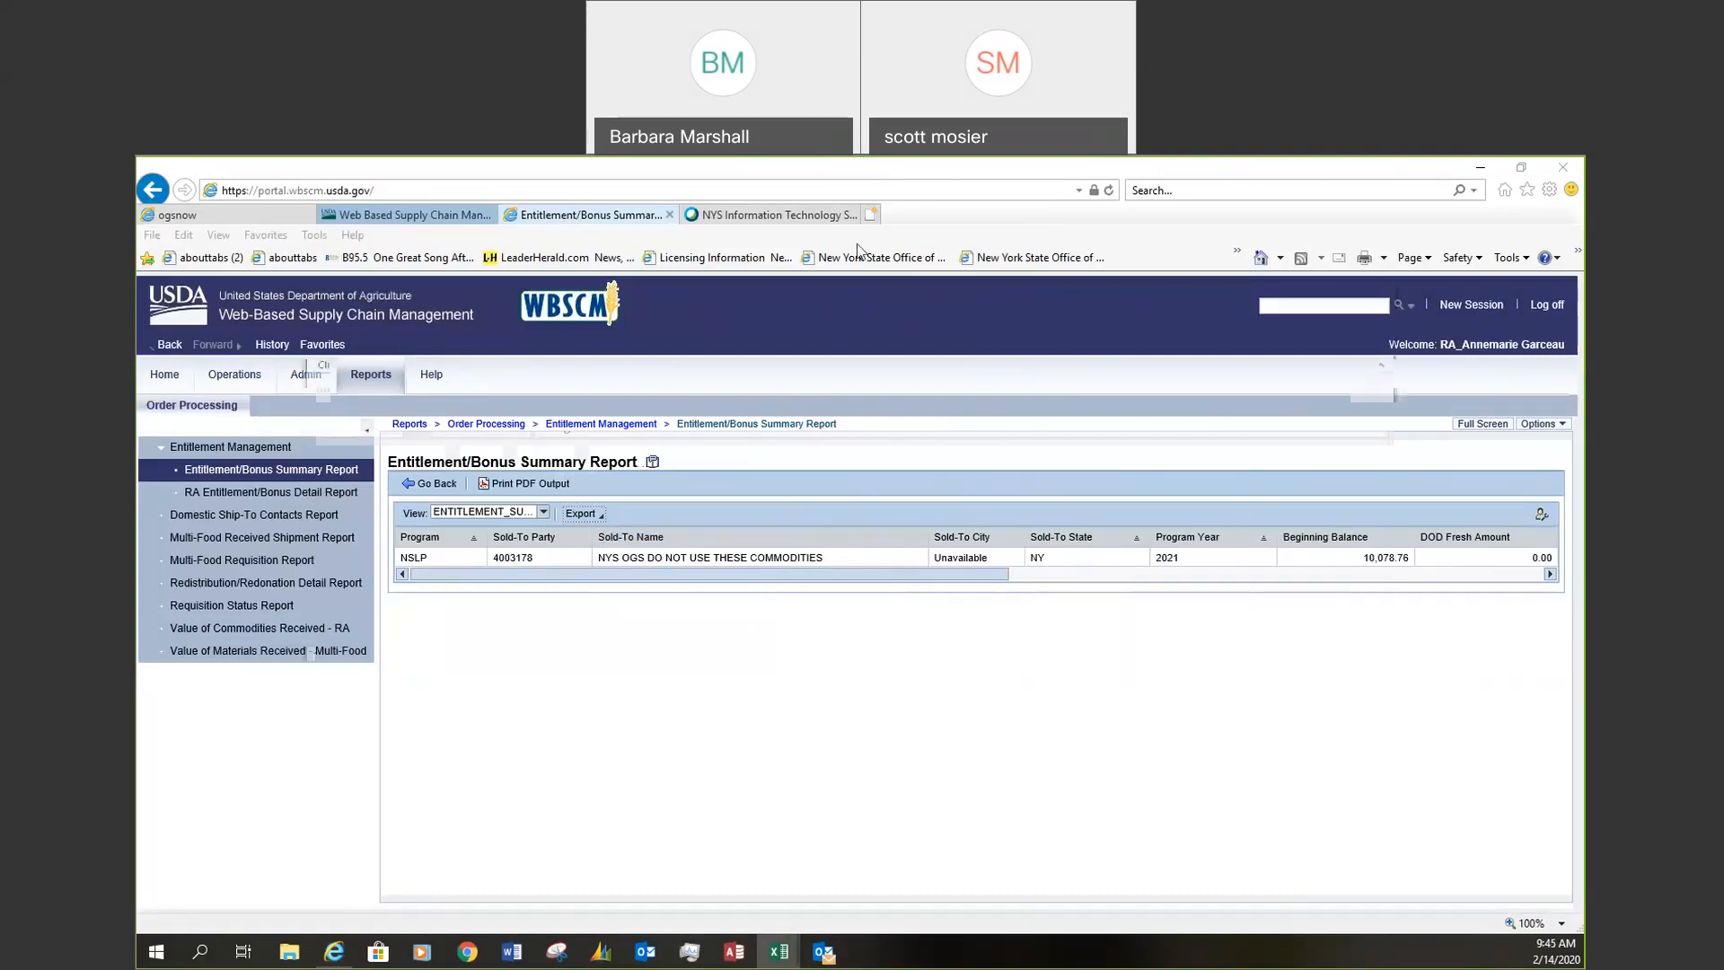
pyautogui.click(1331, 243)
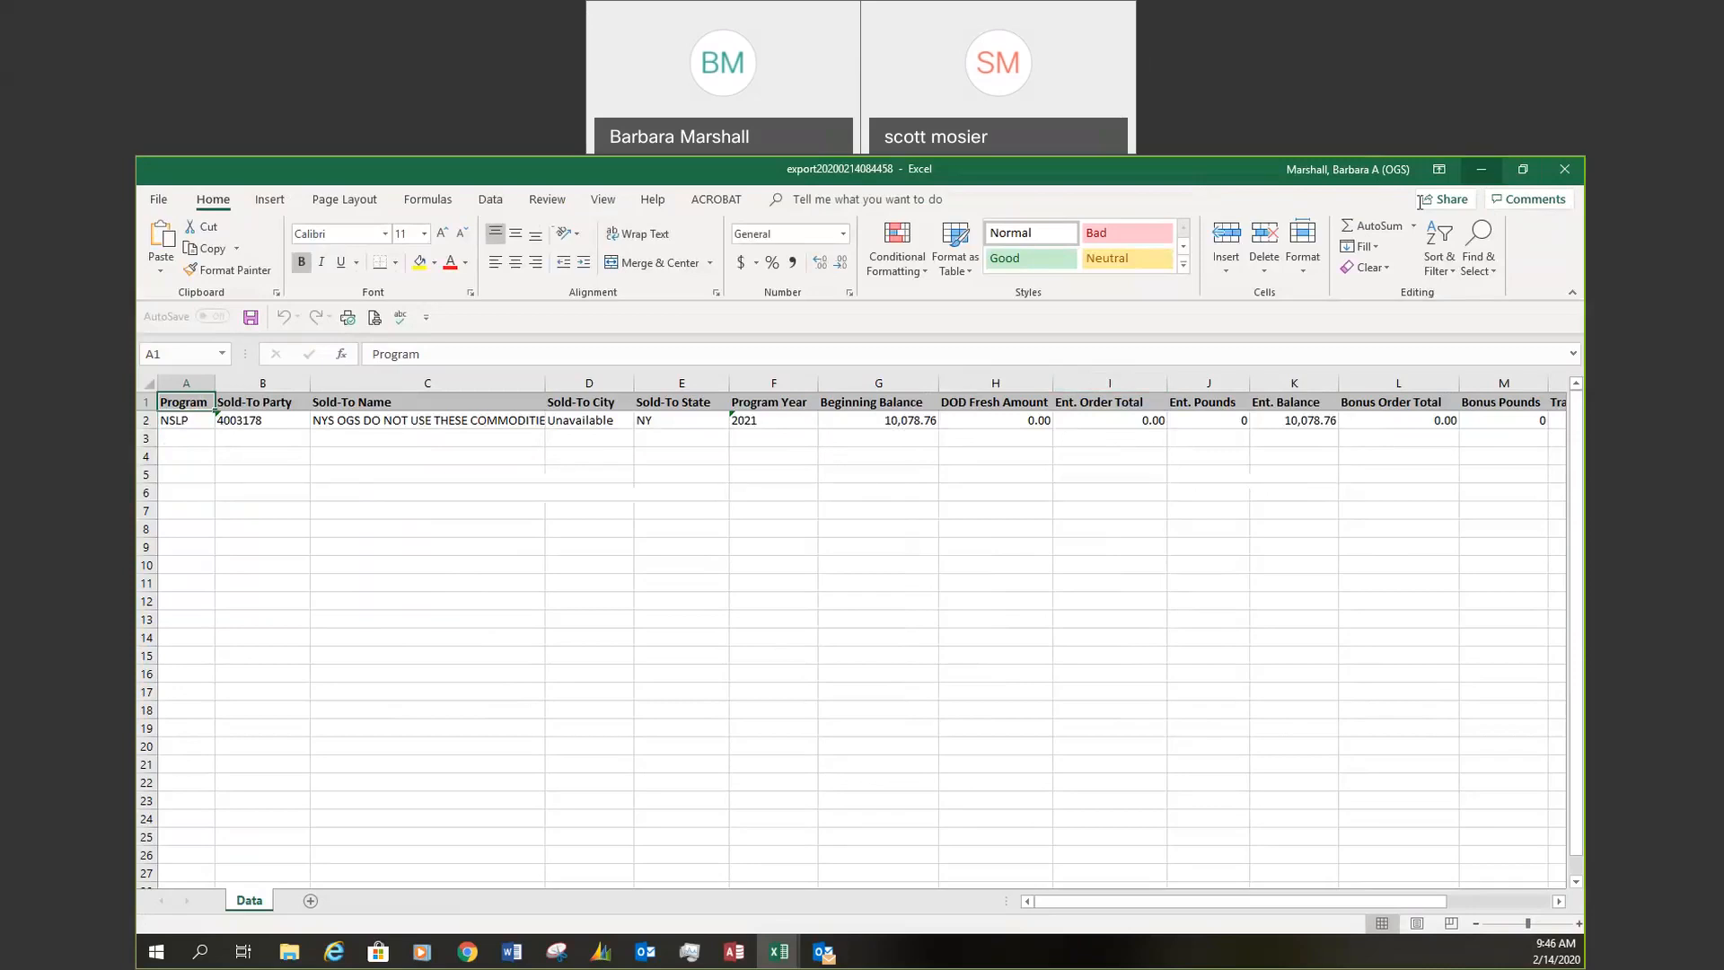
# Switch to the OrderingWorksheetSY2021 Version (2) workbook and examine the order-by dates and available delivery periods for all listed products
pyautogui.click(1481, 169)
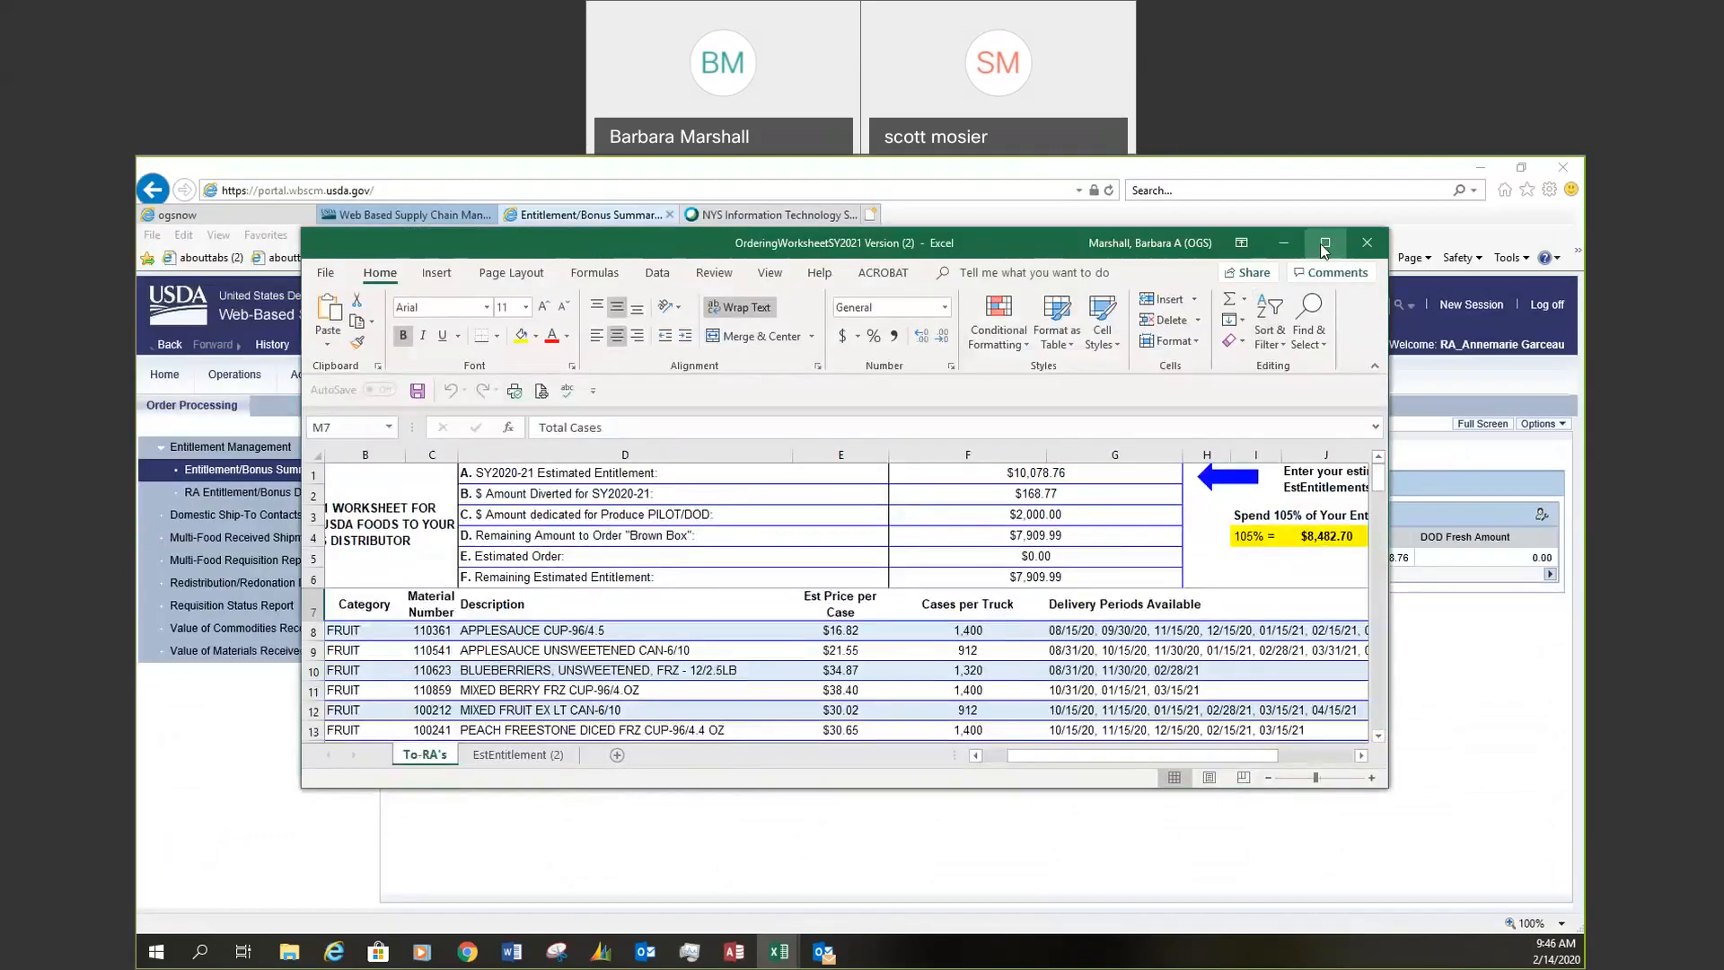
pyautogui.click(1324, 243)
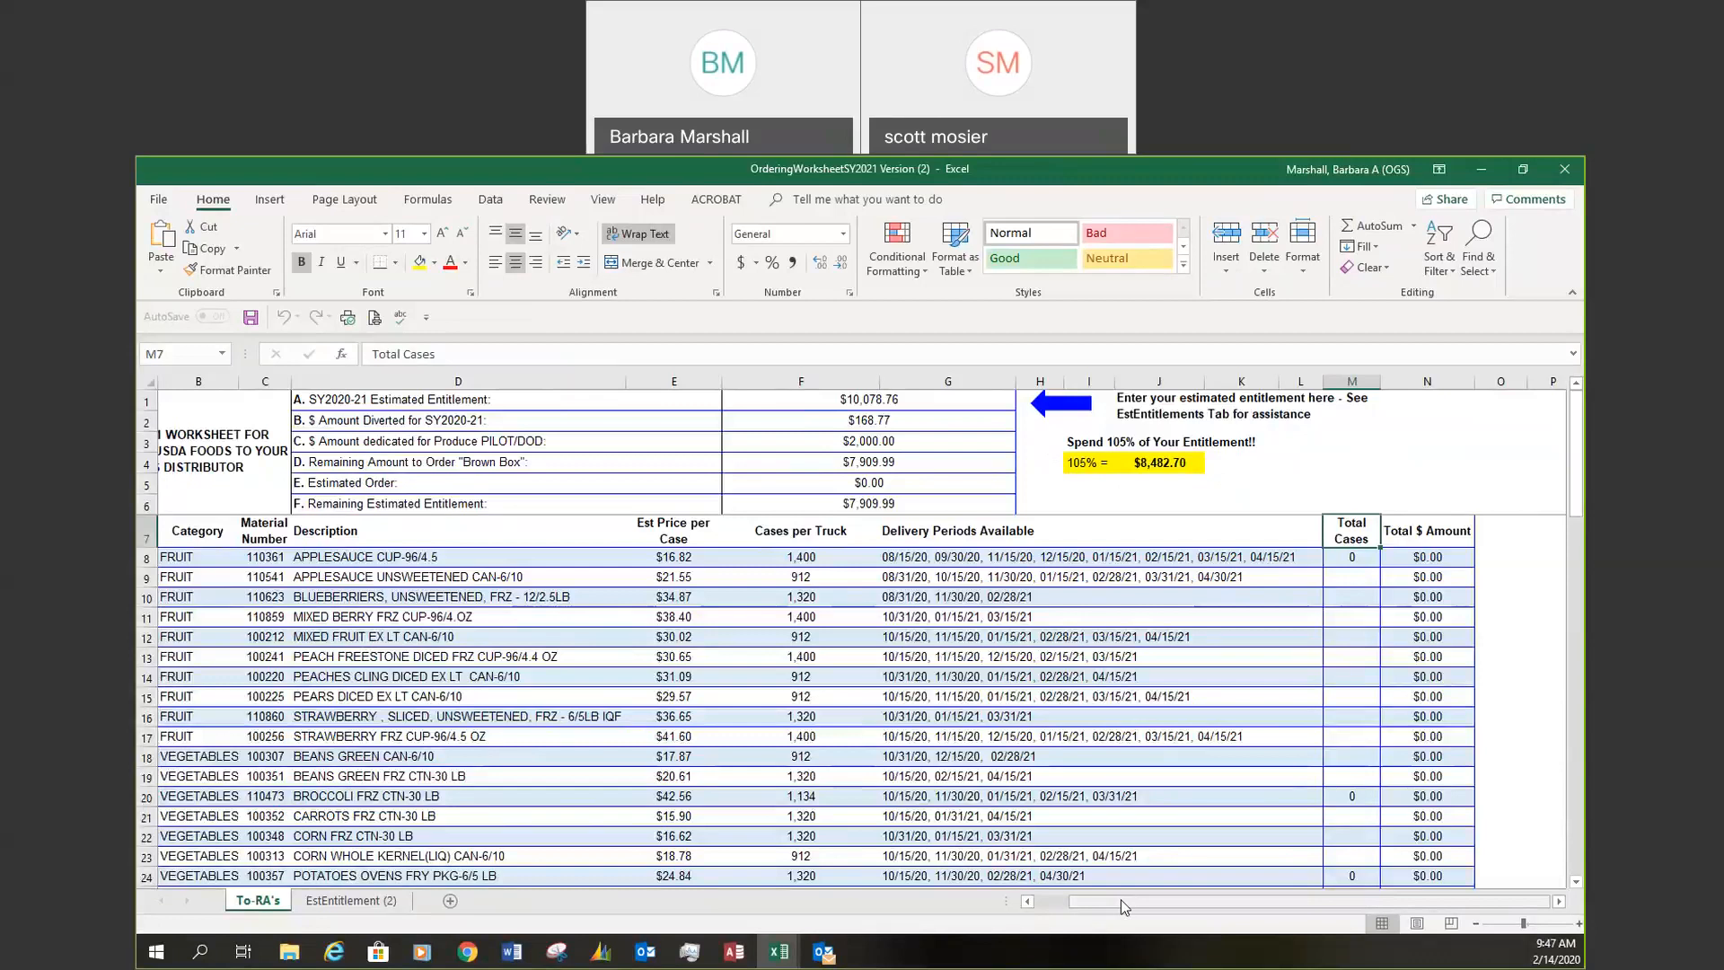
pyautogui.moveTo(1097, 898); pyautogui.dragTo(999, 893)
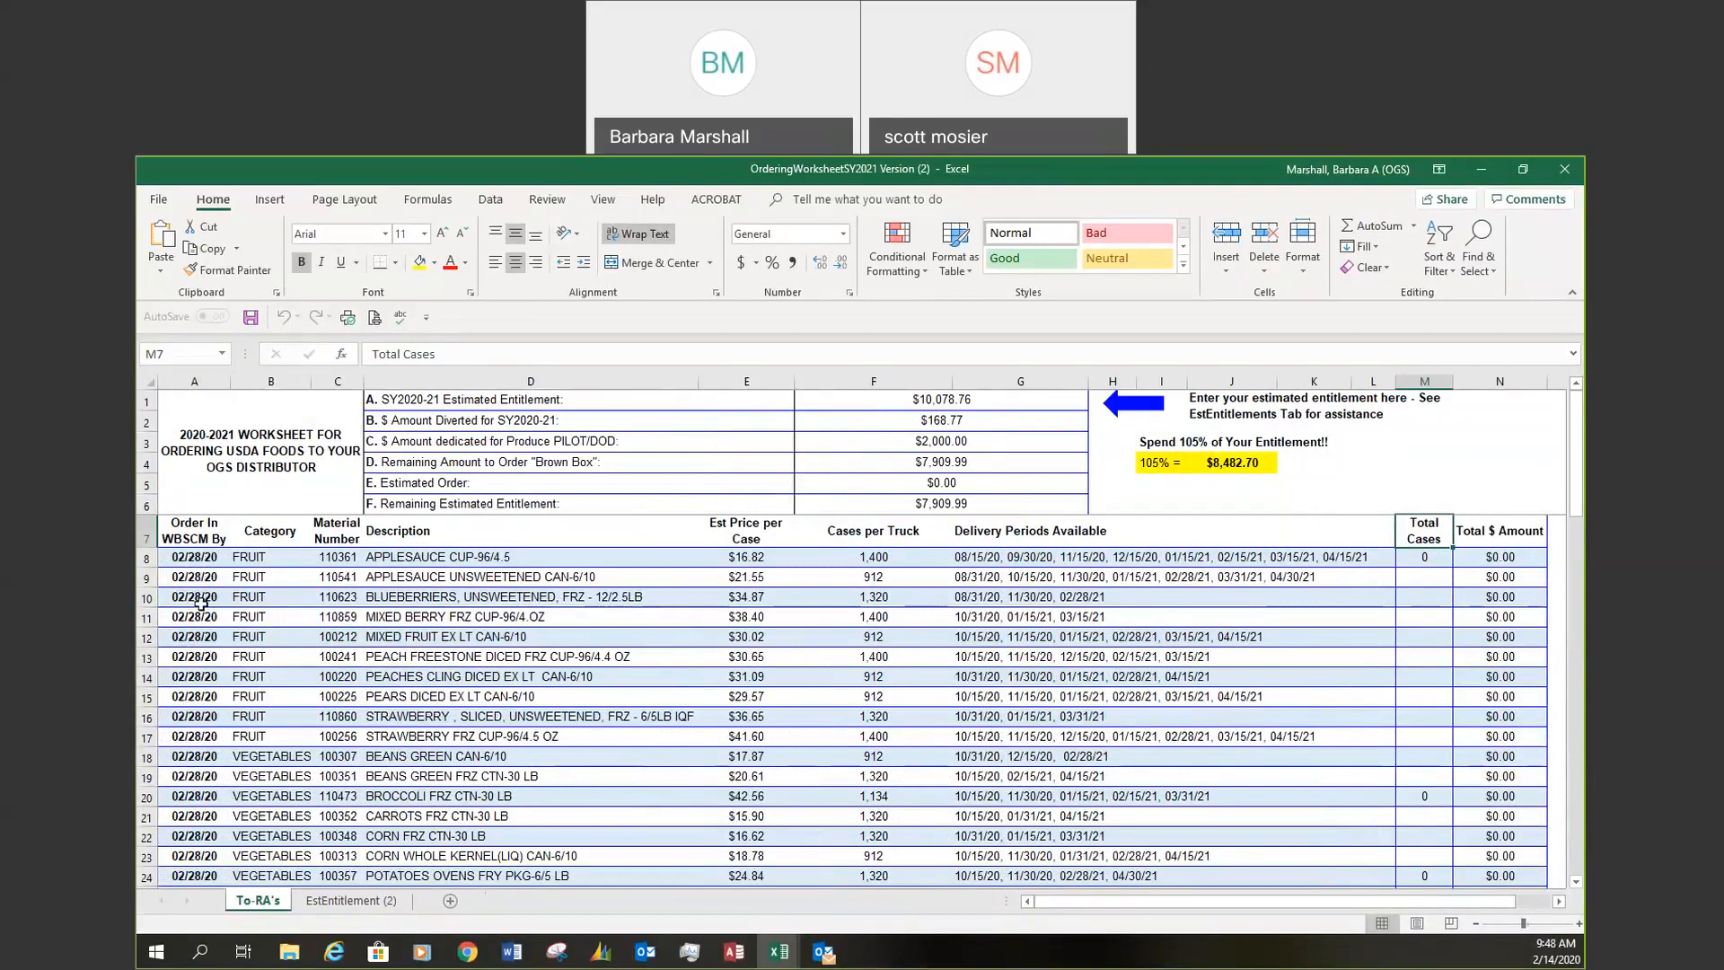
pyautogui.scroll(-2, 314, 622)
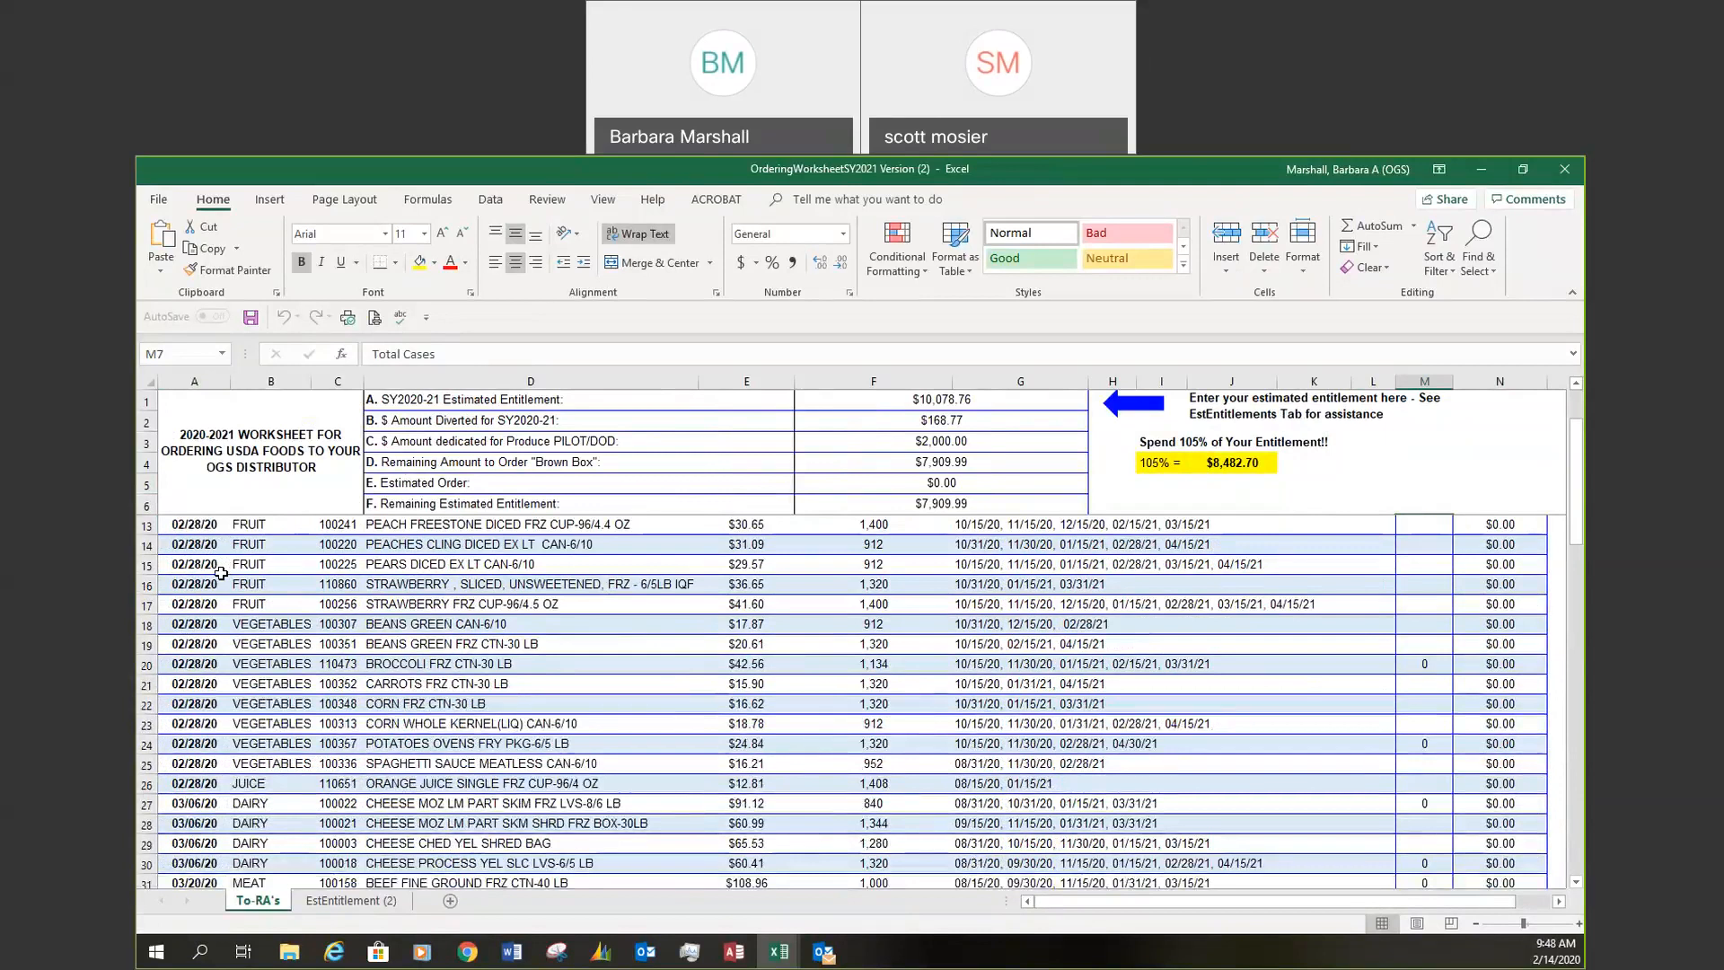
pyautogui.scroll(-1, 219, 575)
pyautogui.scroll(-2, 219, 575)
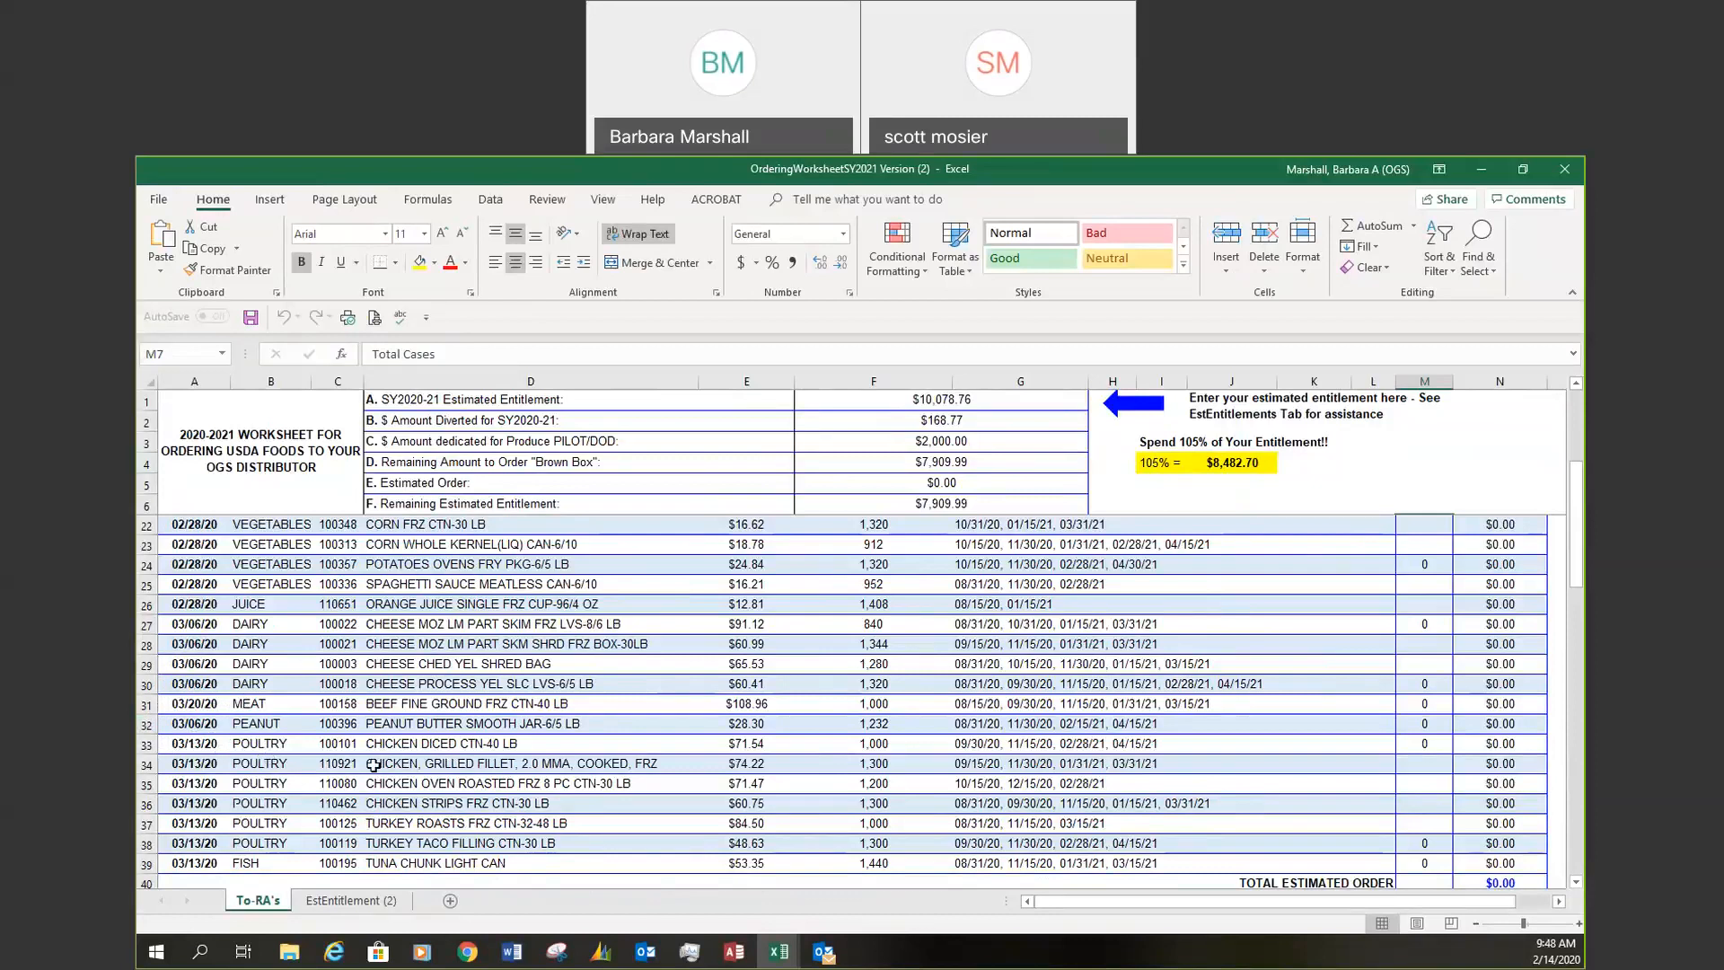
pyautogui.scroll(5, 487, 787)
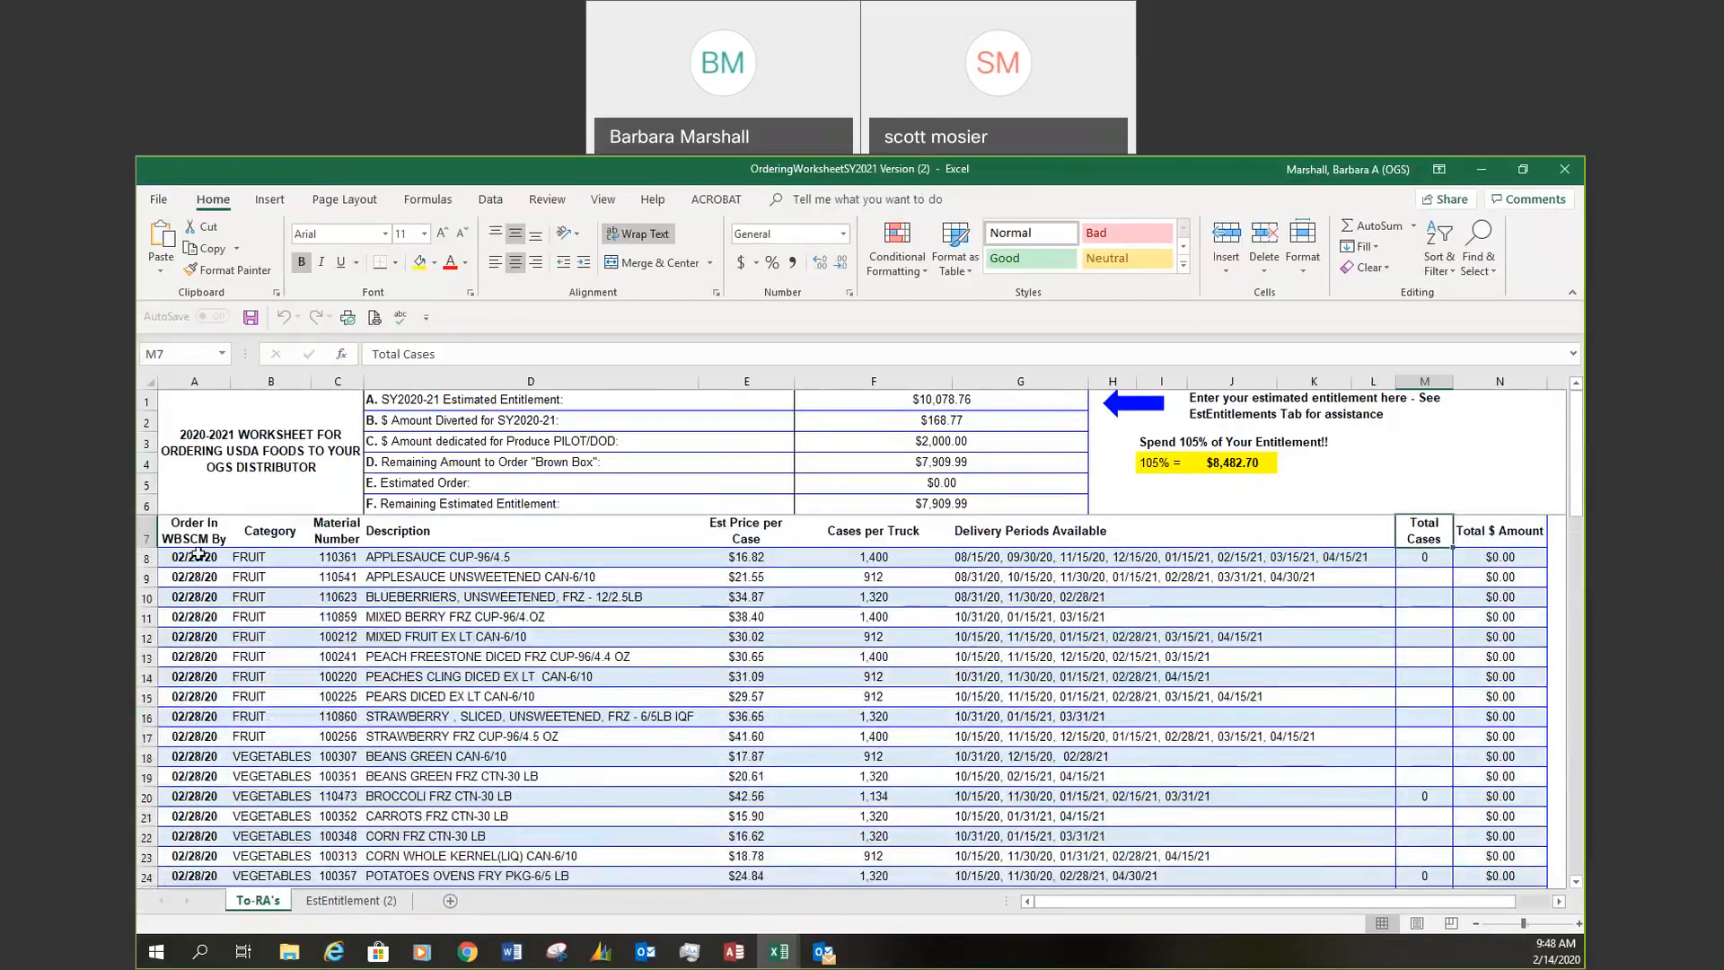
pyautogui.moveTo(1074, 899); pyautogui.dragTo(1189, 908)
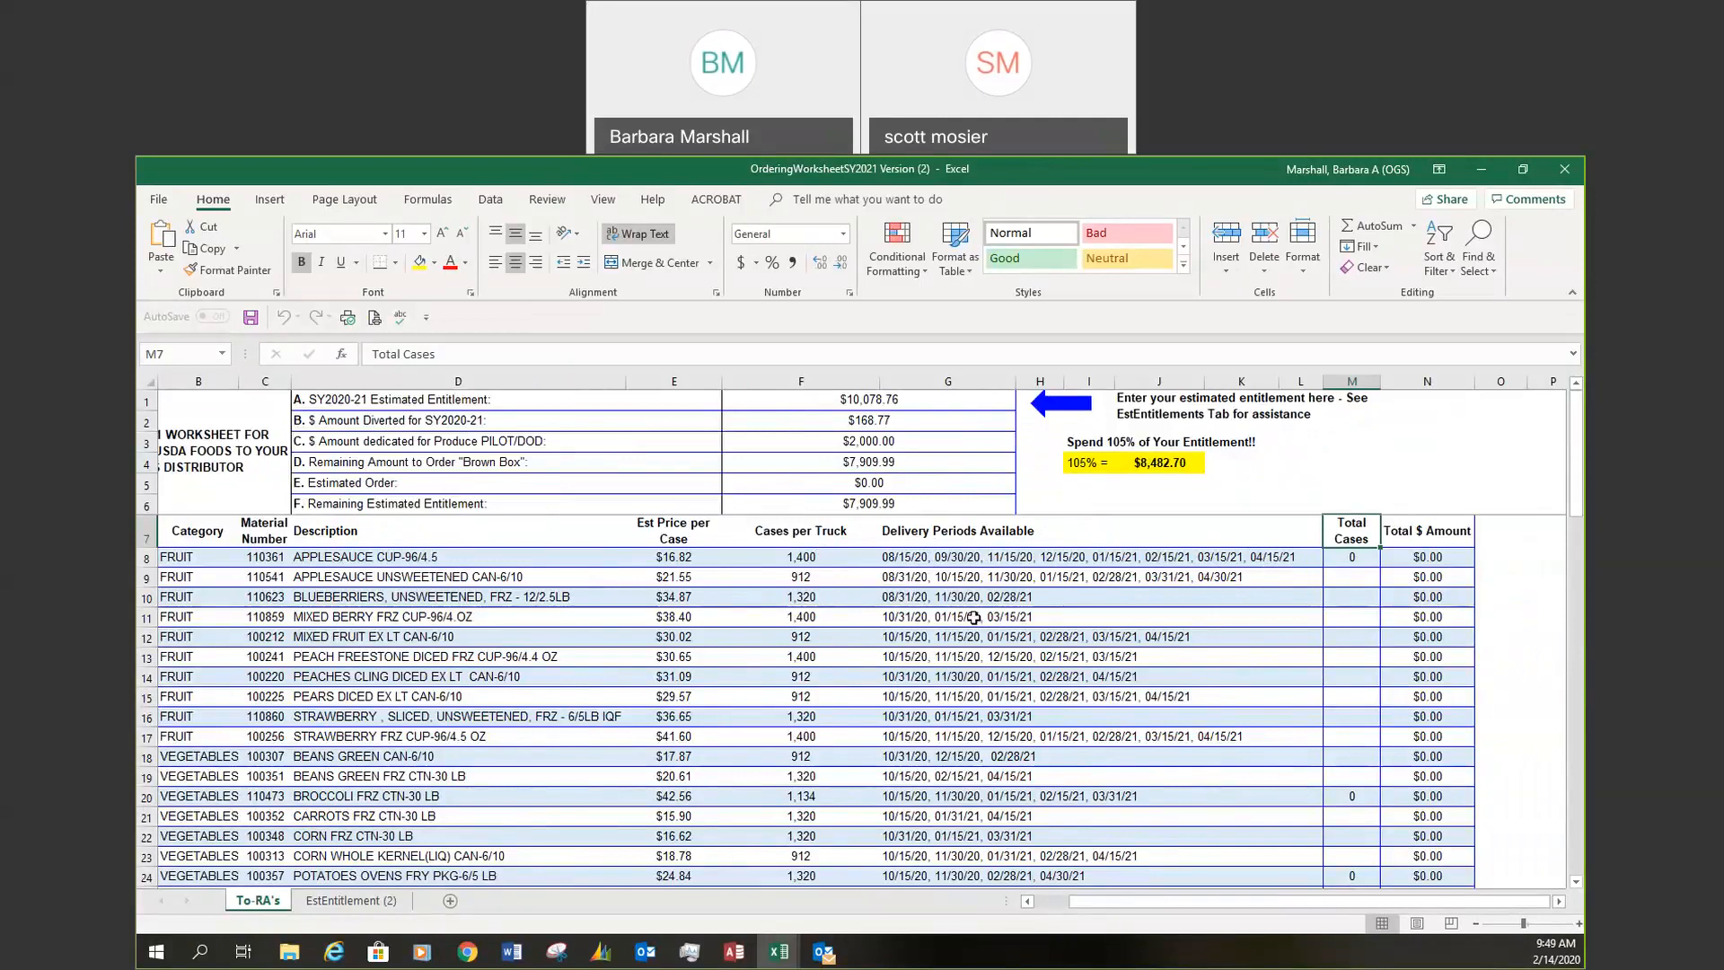
pyautogui.scroll(-3, 961, 614)
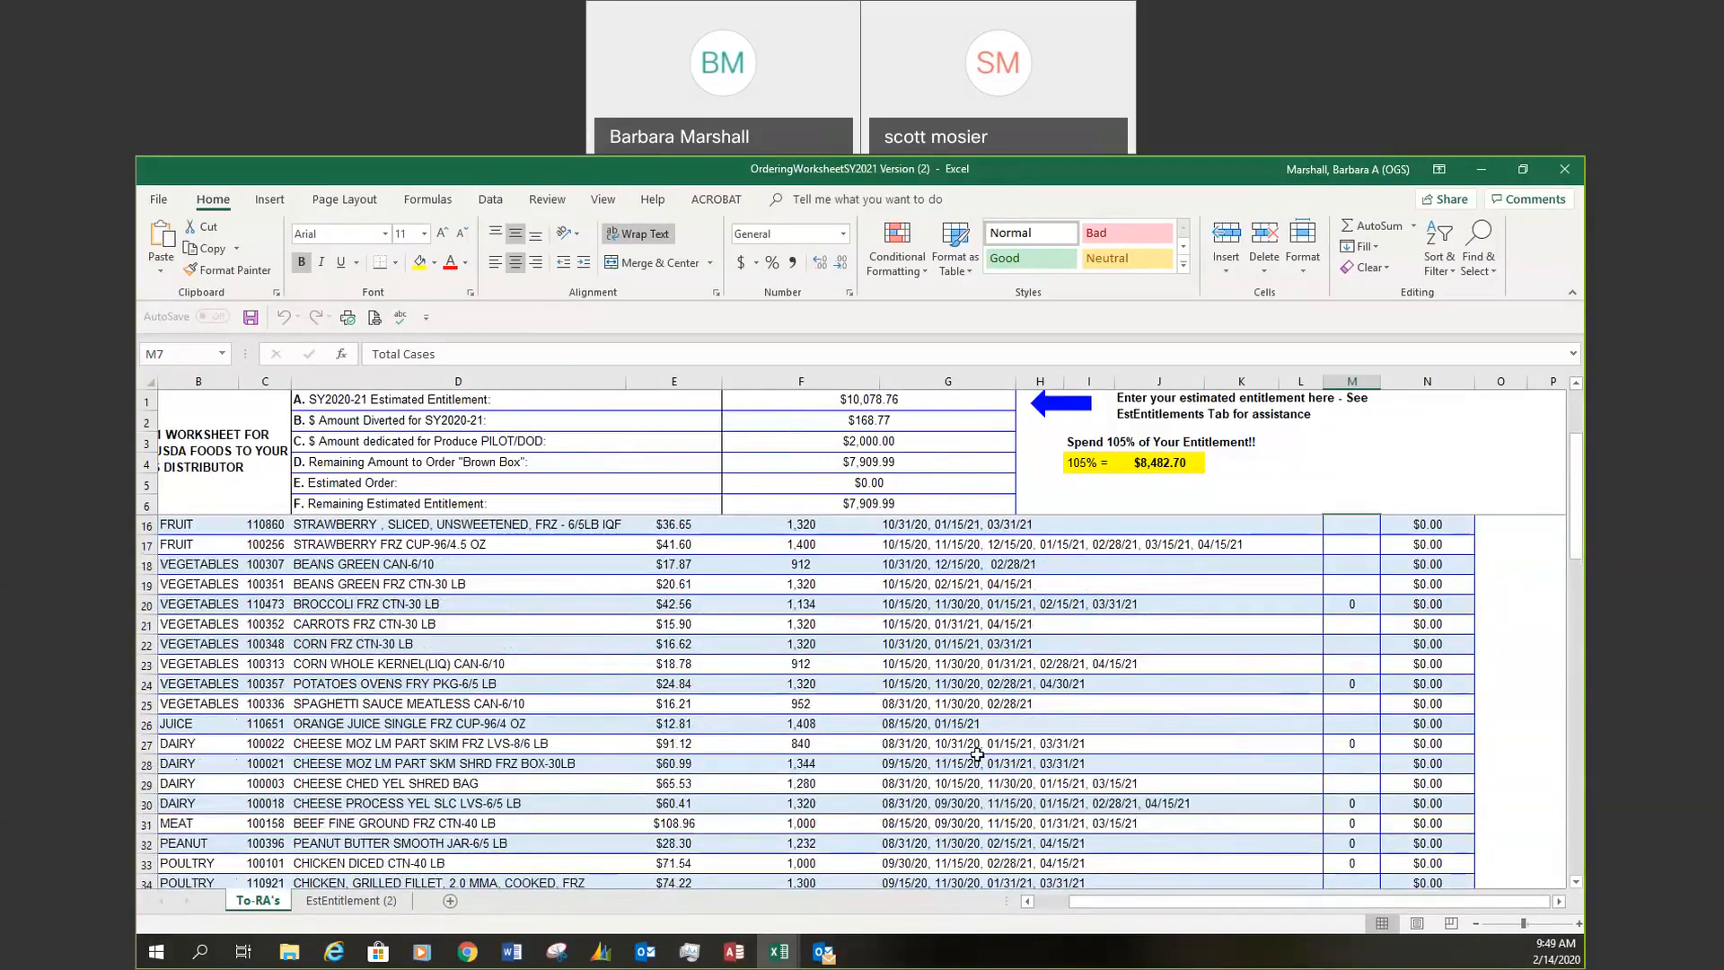
pyautogui.scroll(-4, 977, 754)
pyautogui.scroll(2, 1046, 743)
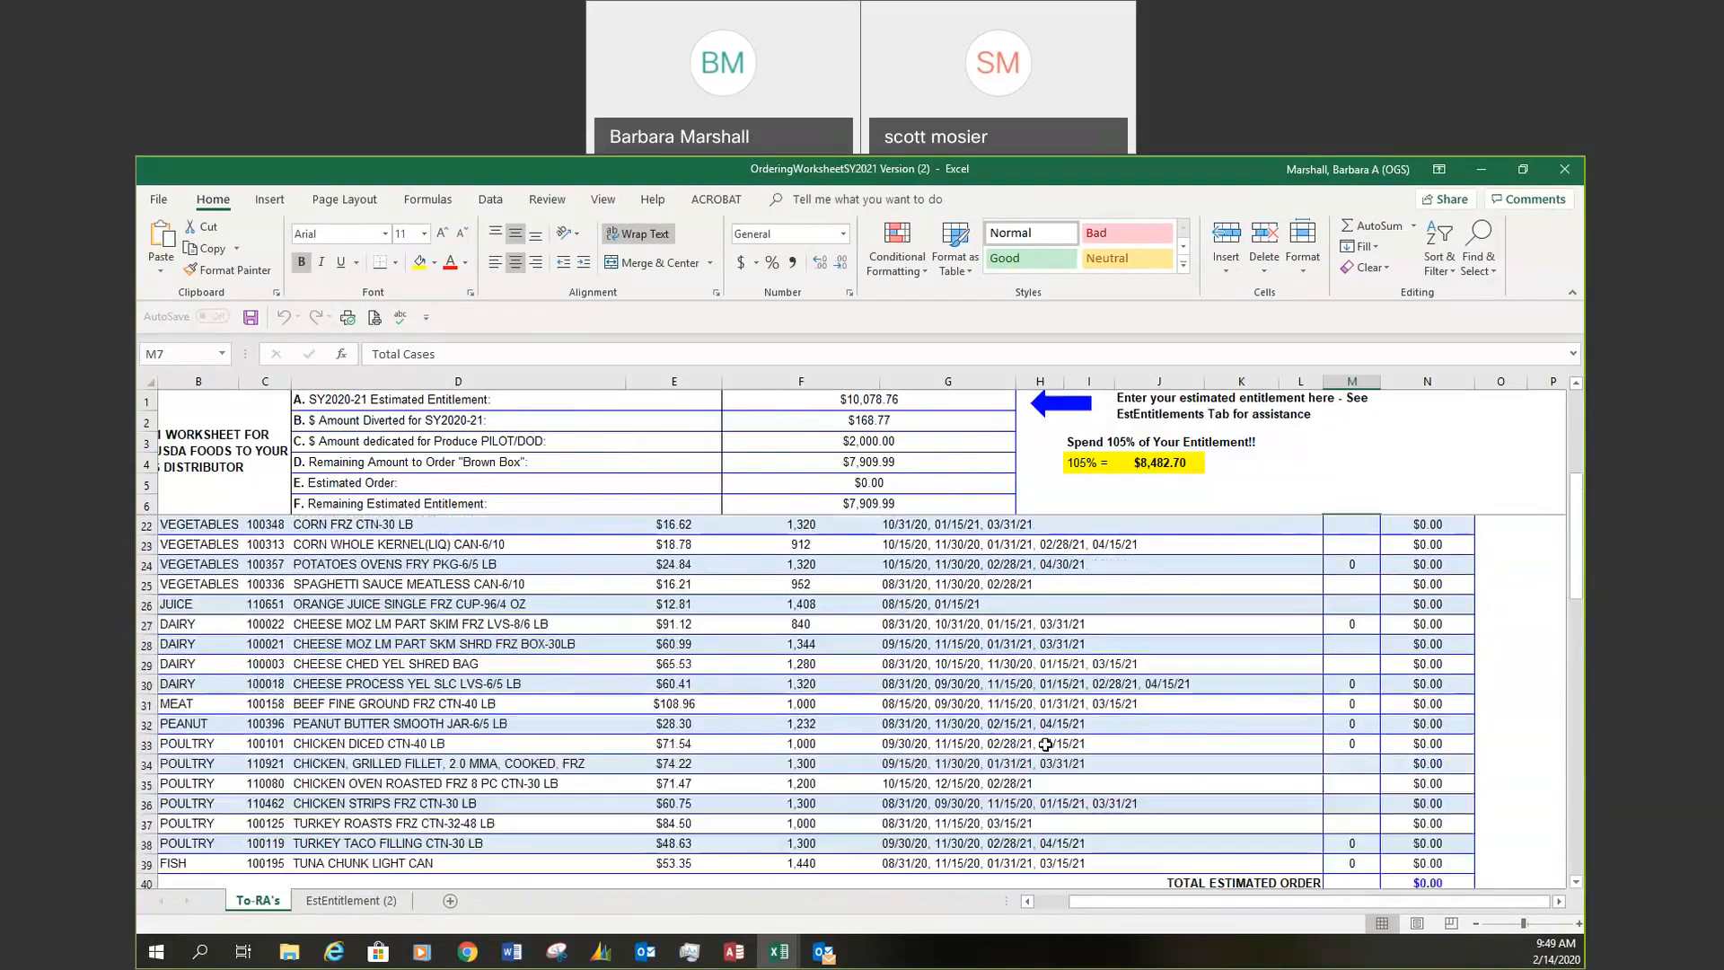
pyautogui.scroll(5, 1046, 743)
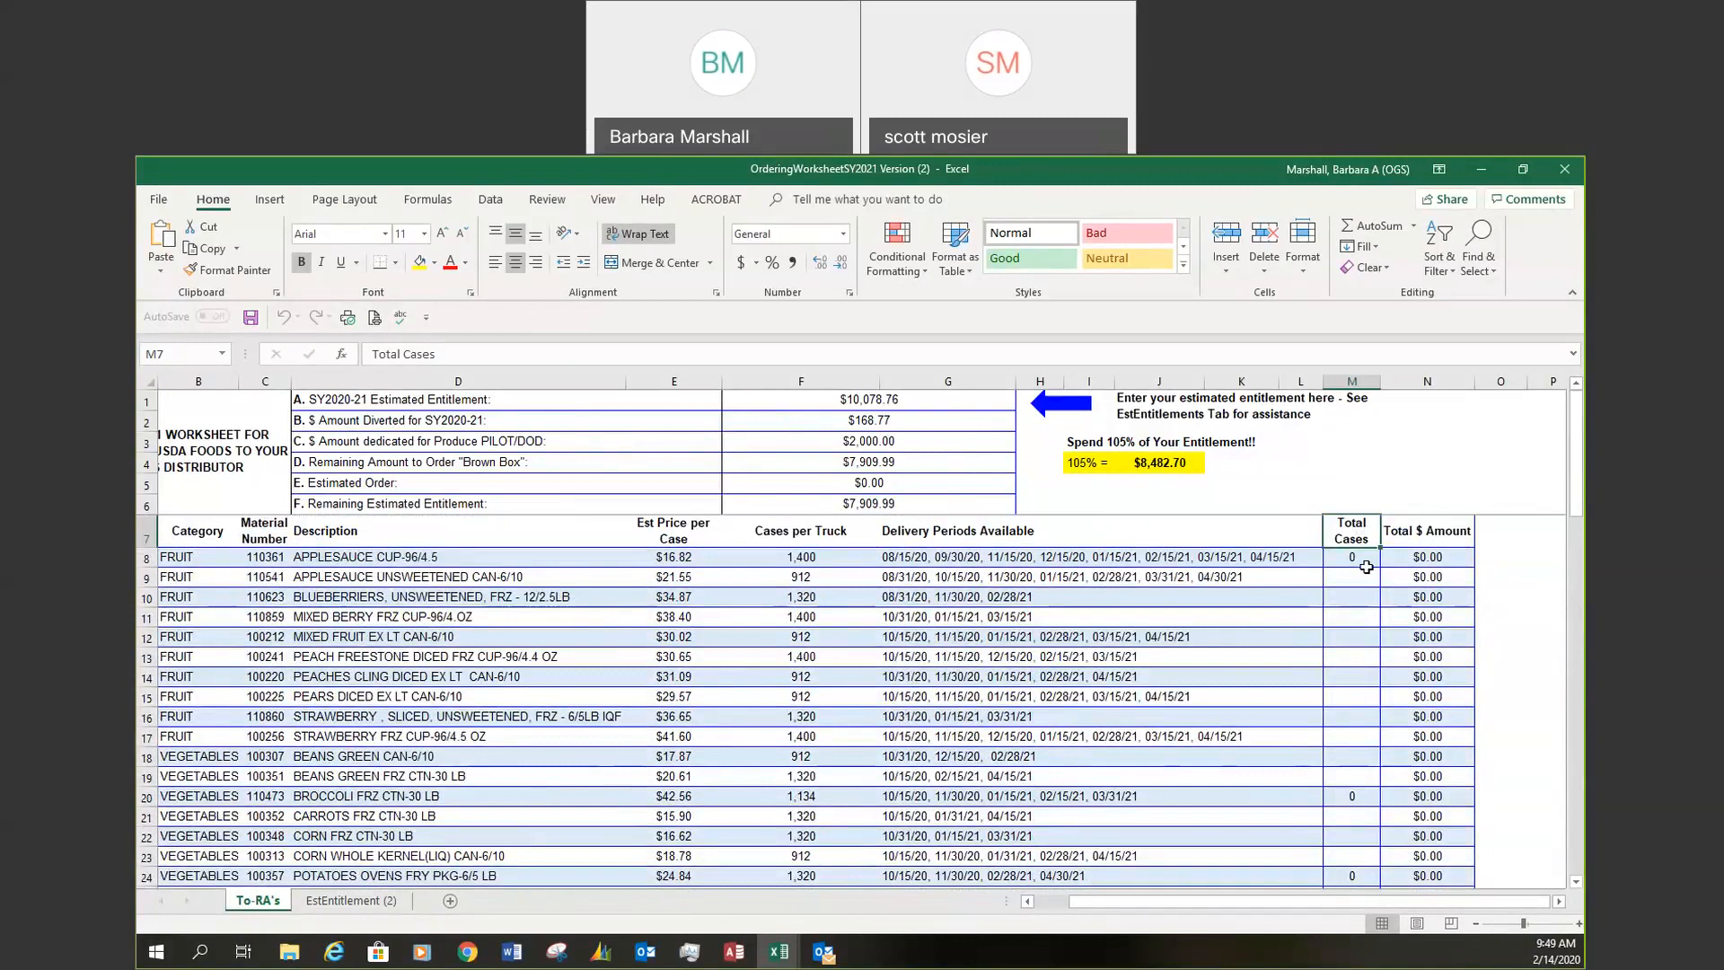
# Set the total cases for APPLESAUCE CUP-96/4.5 to 100
pyautogui.click(1347, 559)
pyautogui.write('100')
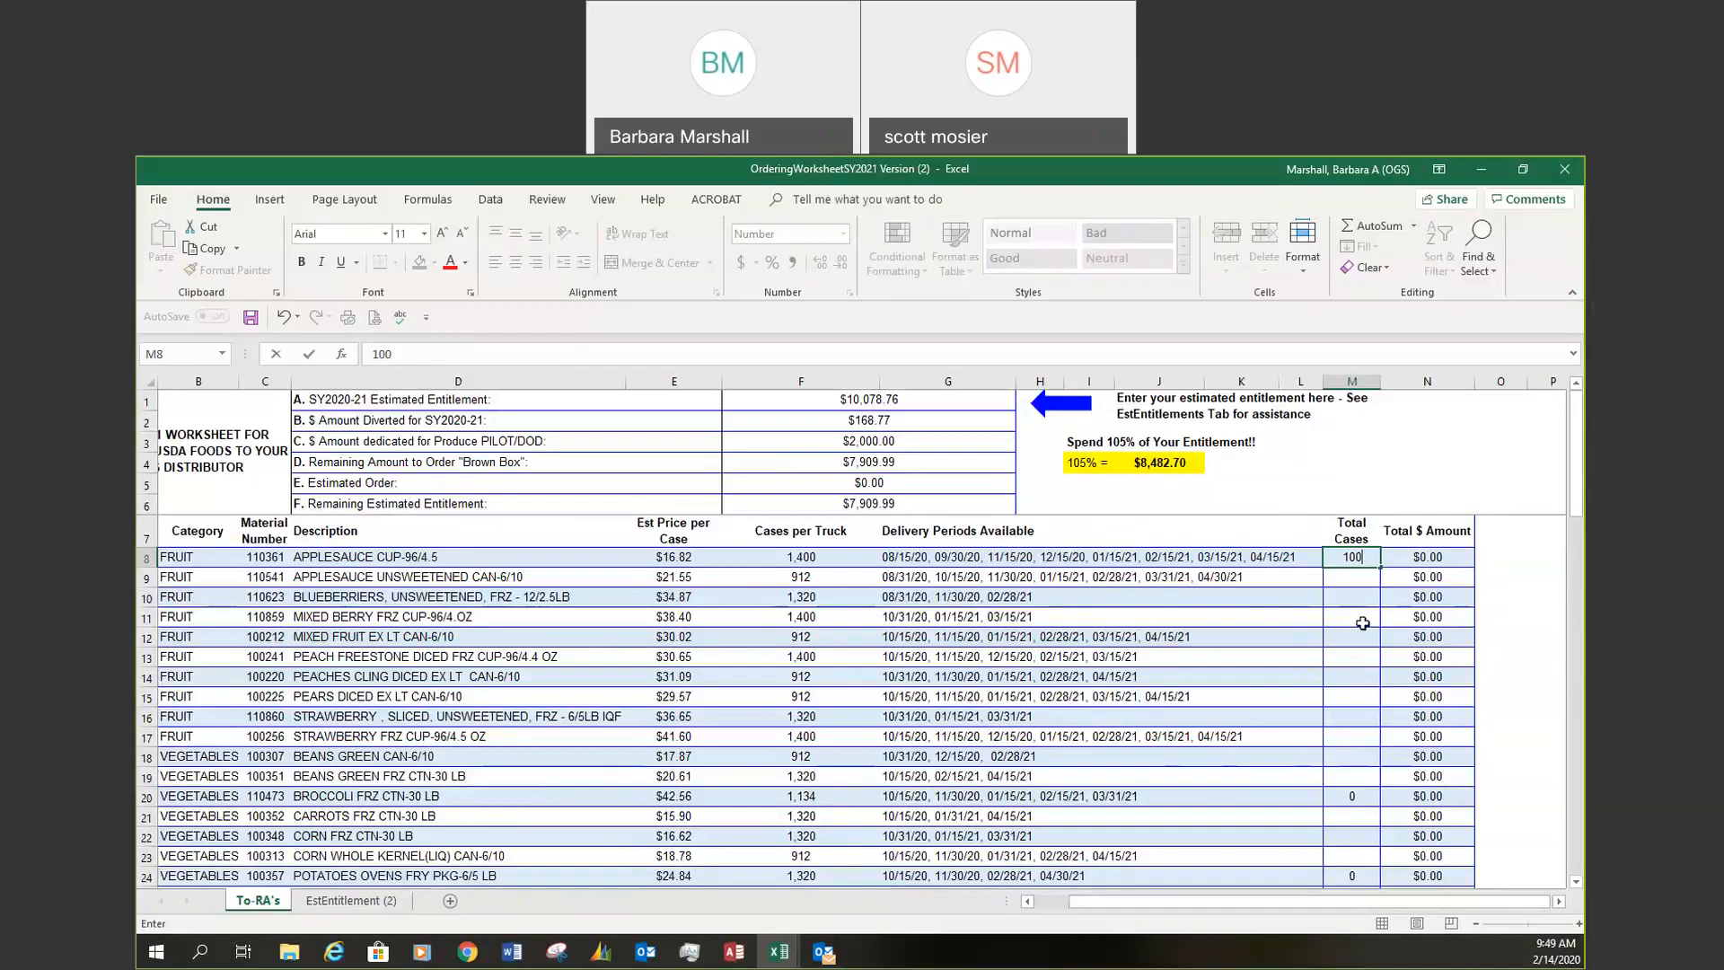
pyautogui.press('Return')
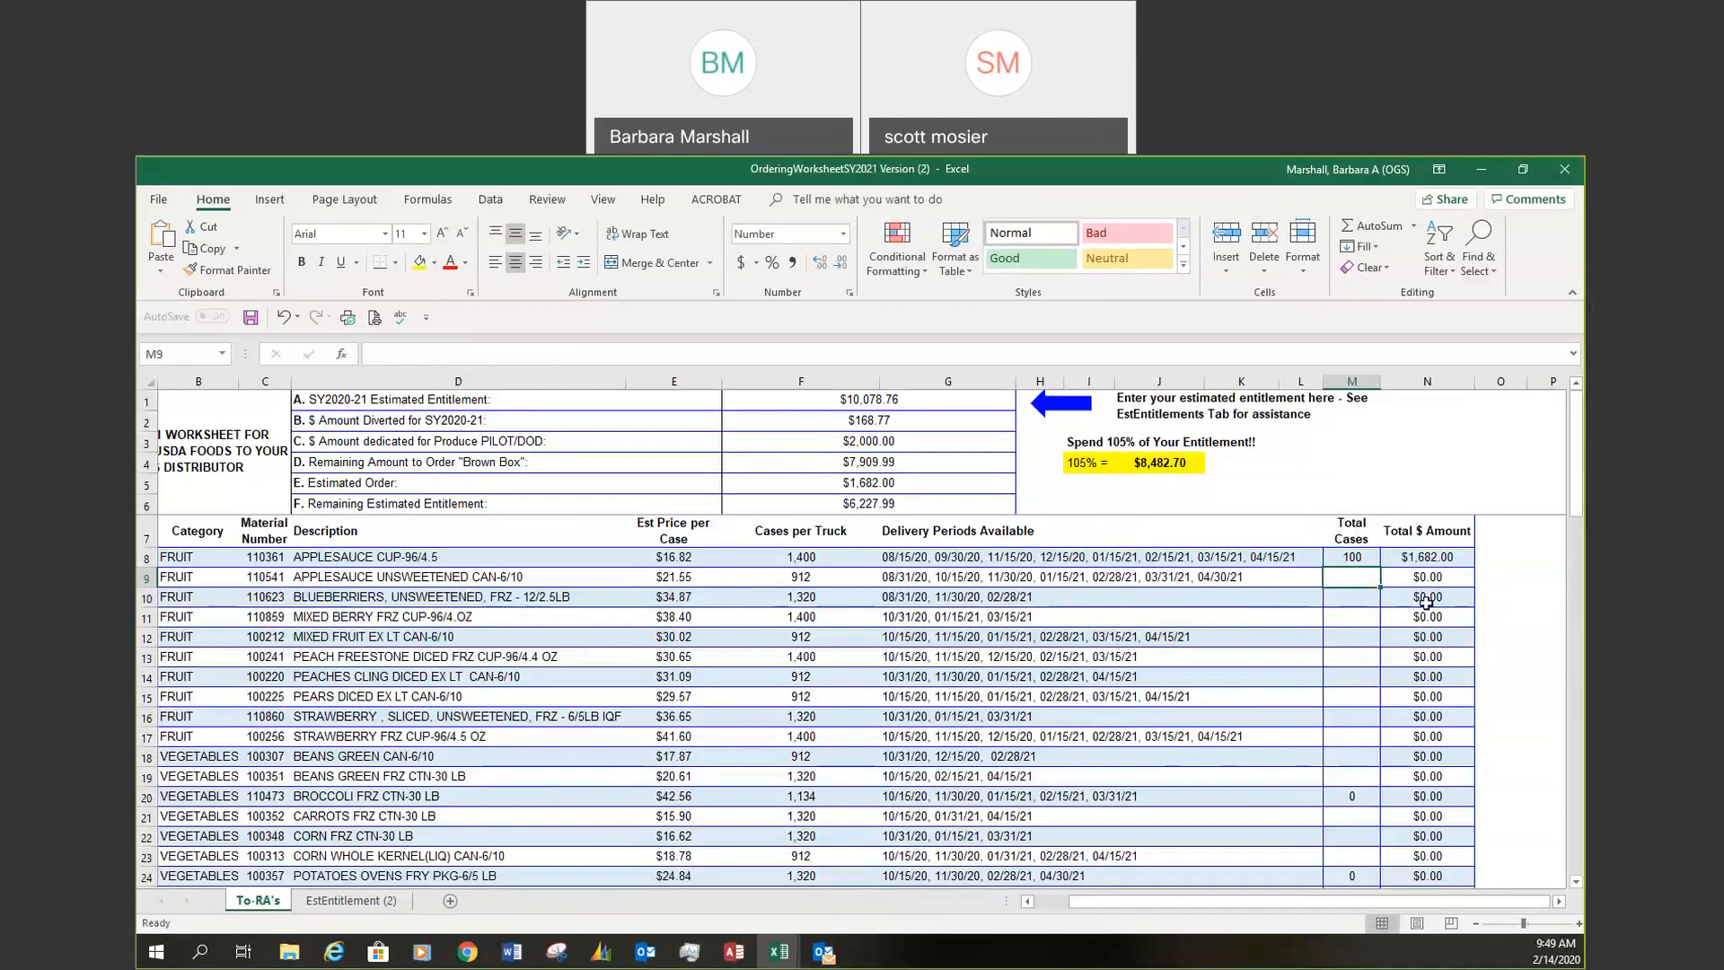
# Set the total cases for BROCCOLI FRZ CTN-30 LB to 40
pyautogui.moveTo(1578, 499)
pyautogui.mouseDown()
pyautogui.moveTo(1577, 611)
pyautogui.moveTo(1578, 503)
pyautogui.mouseUp()
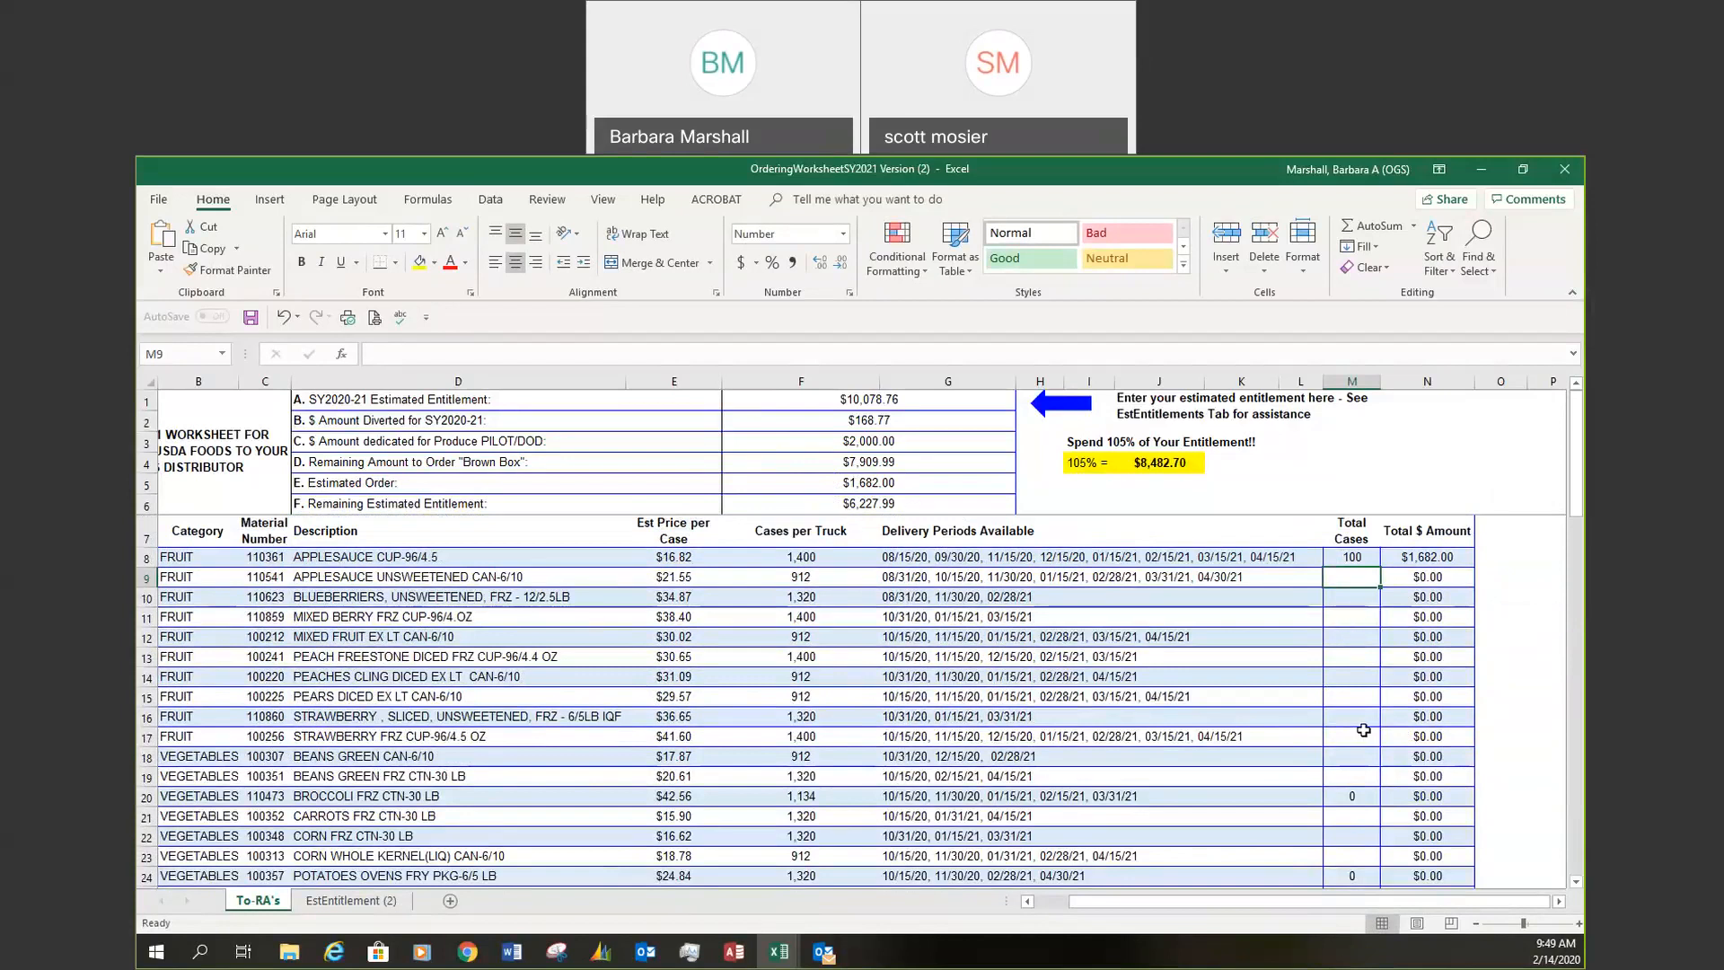
pyautogui.scroll(-2, 1363, 730)
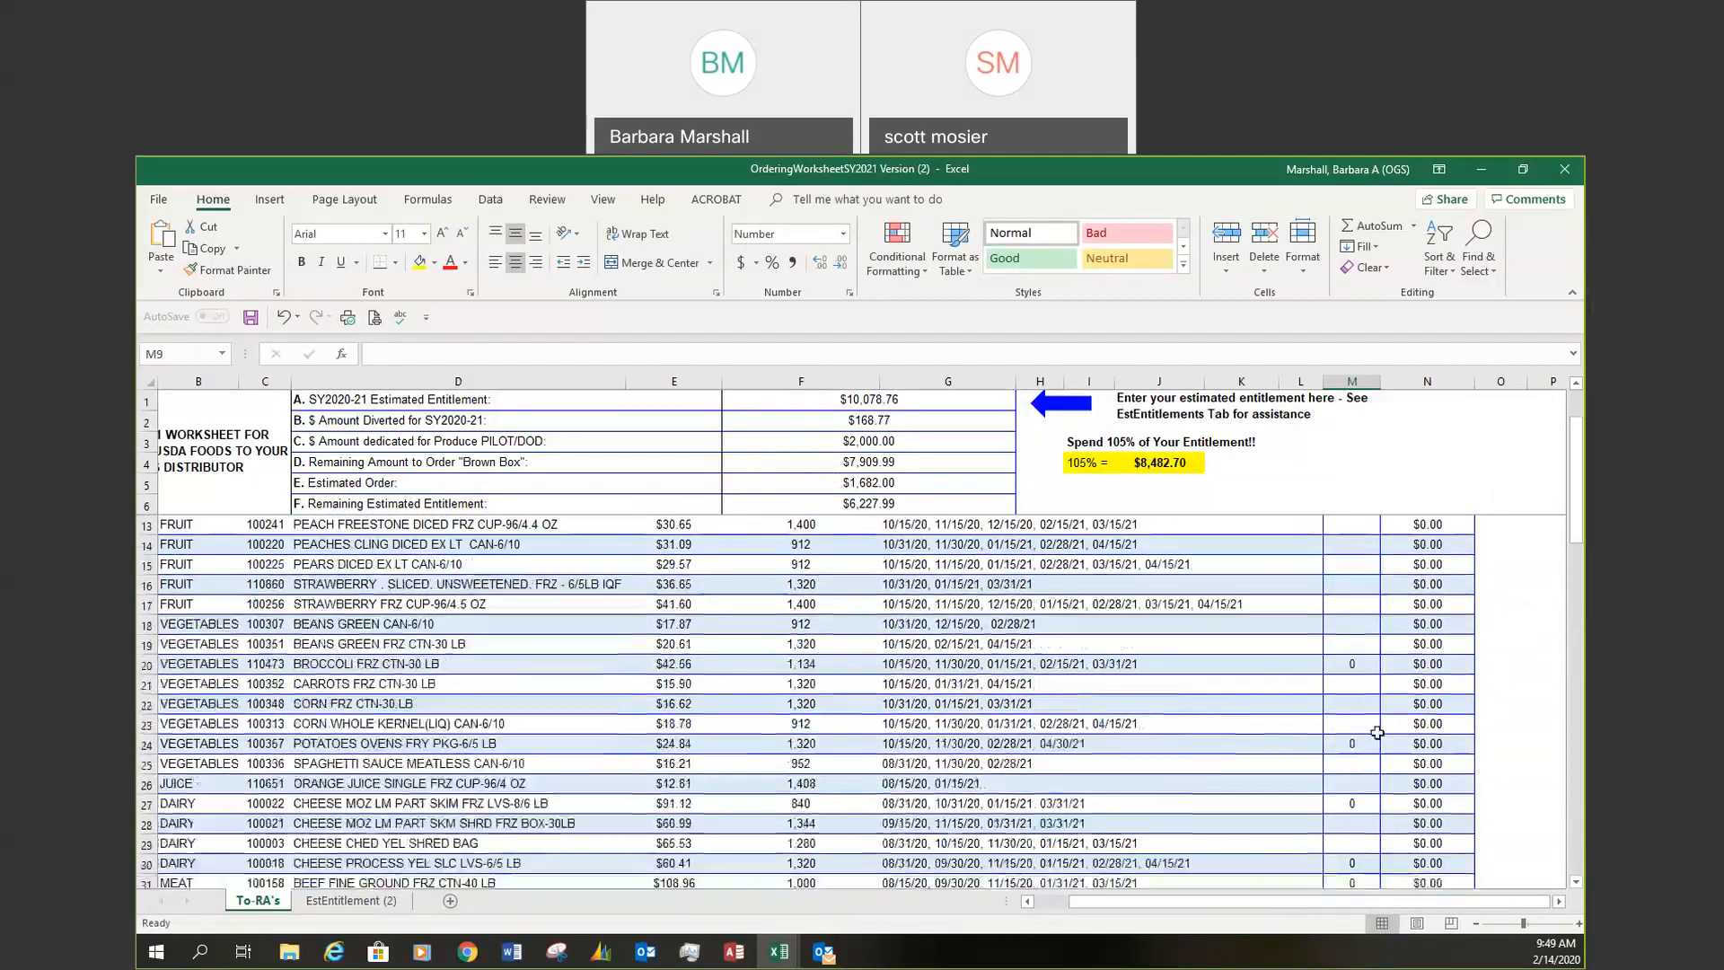
pyautogui.click(1351, 664)
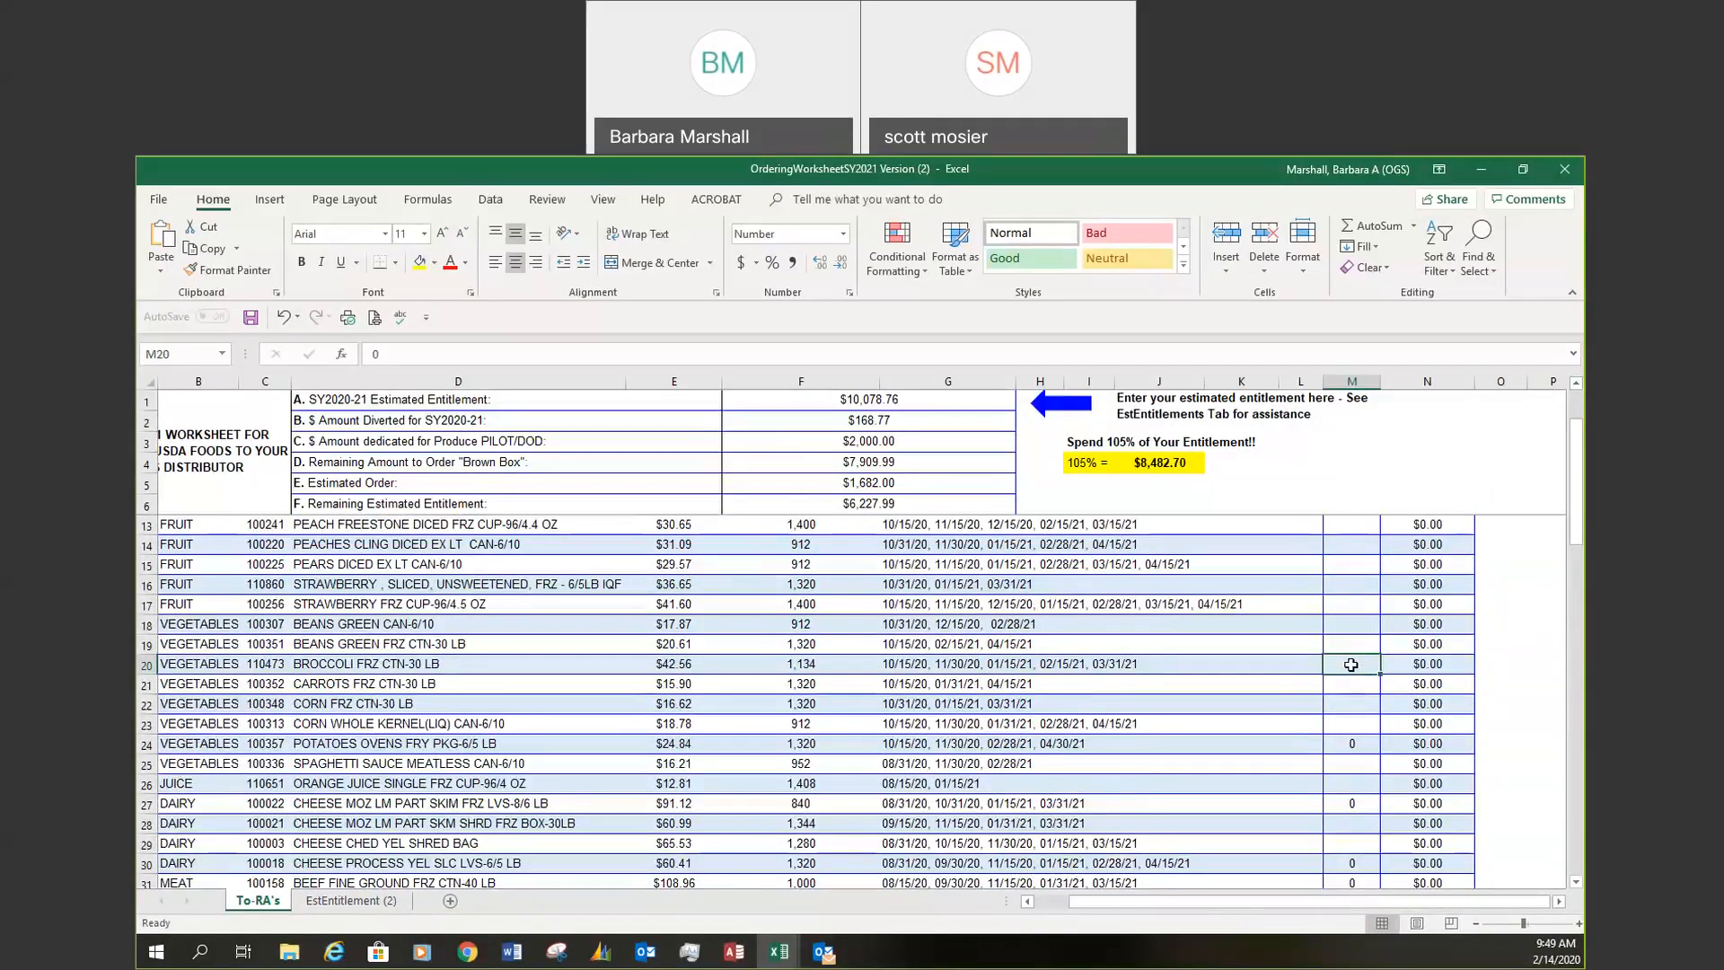
pyautogui.write('4')
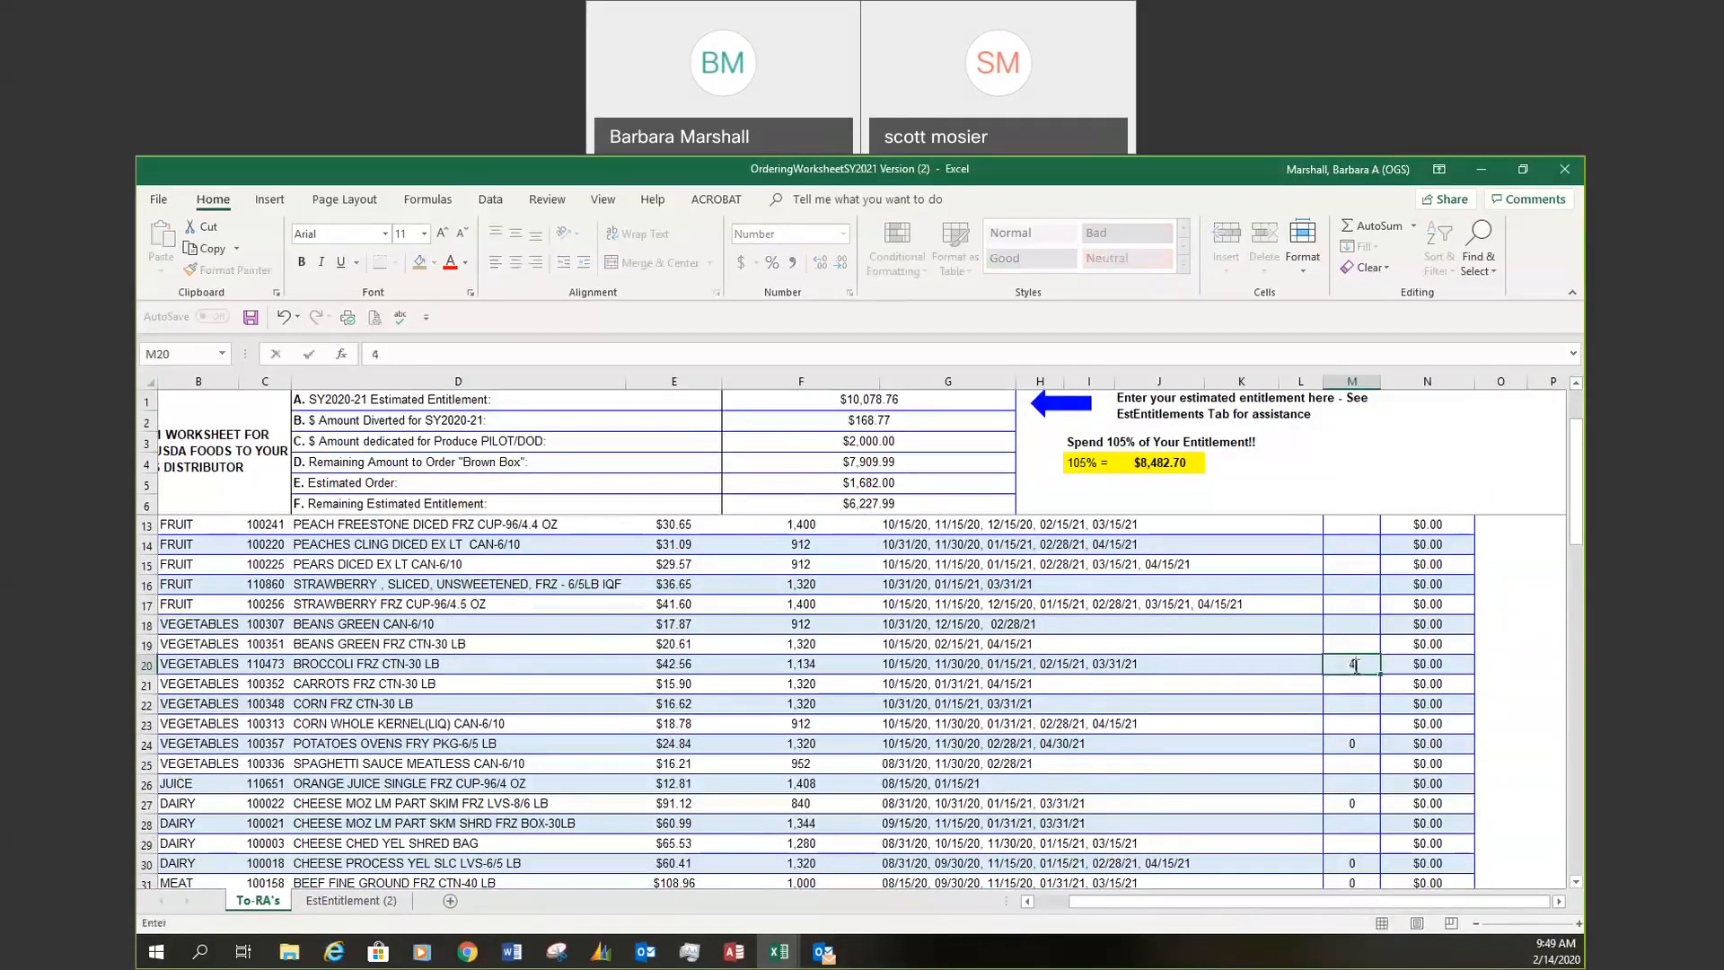
pyautogui.write('0')
pyautogui.press('Return')
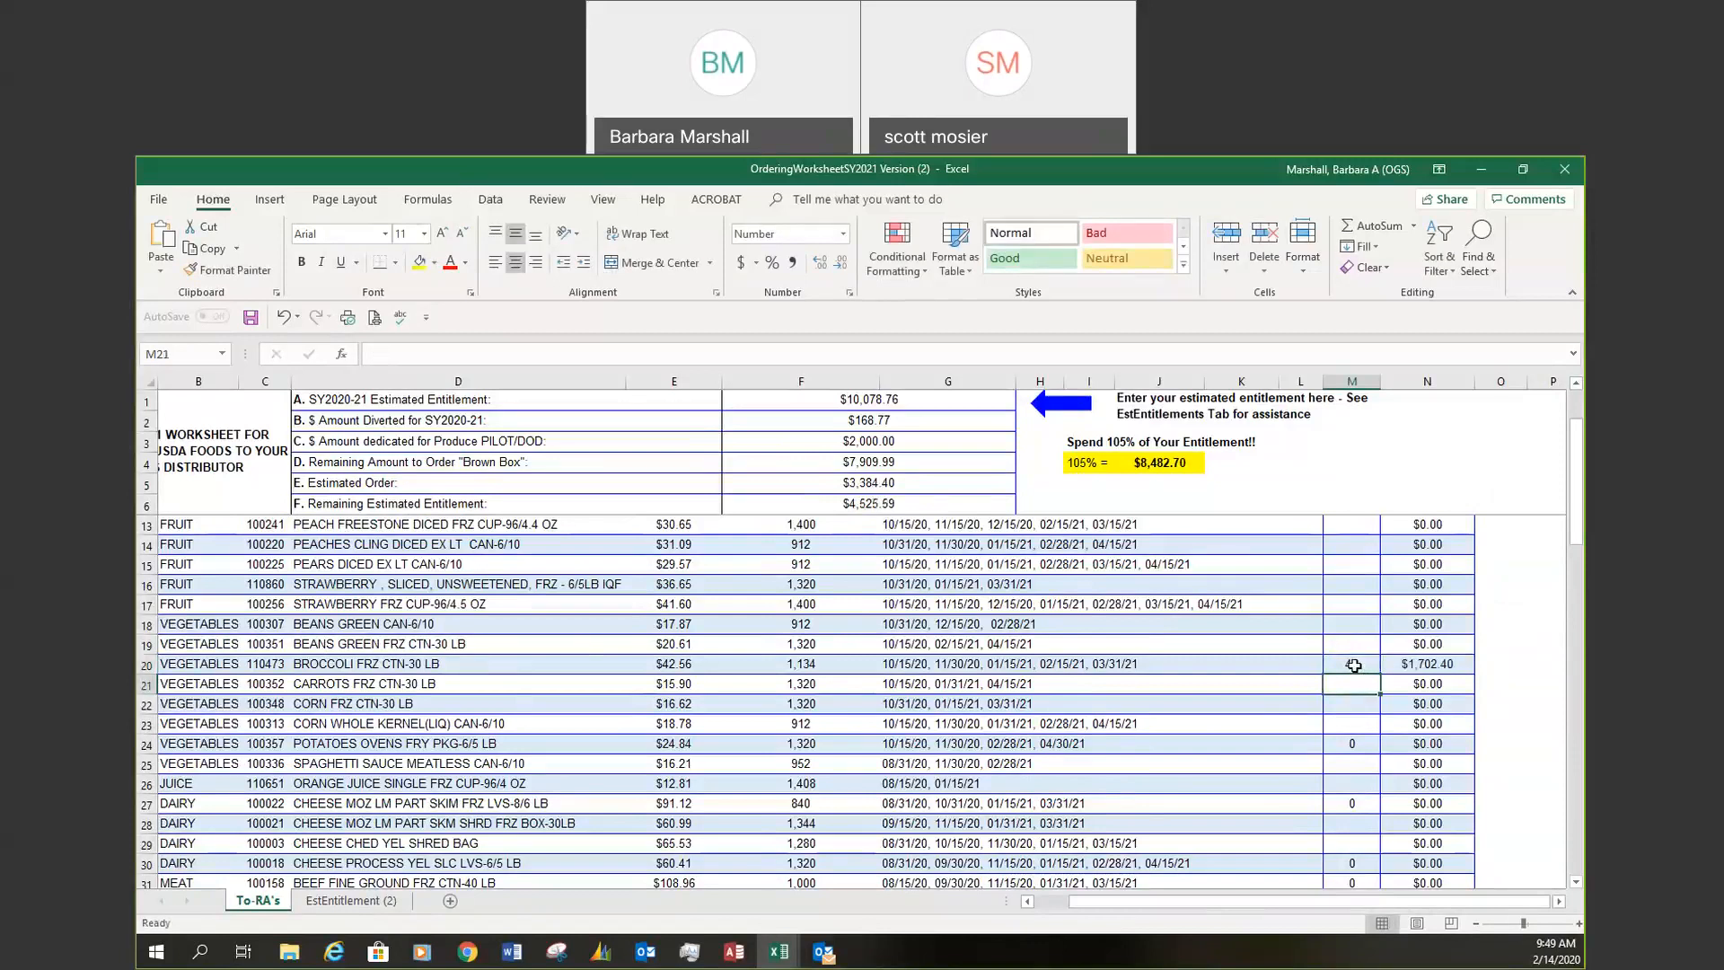
# Set the total cases for POTATOES OVENS FRY PKG-6/5 LB to 60
pyautogui.press('Down')
pyautogui.press('Down')
pyautogui.press('Down')
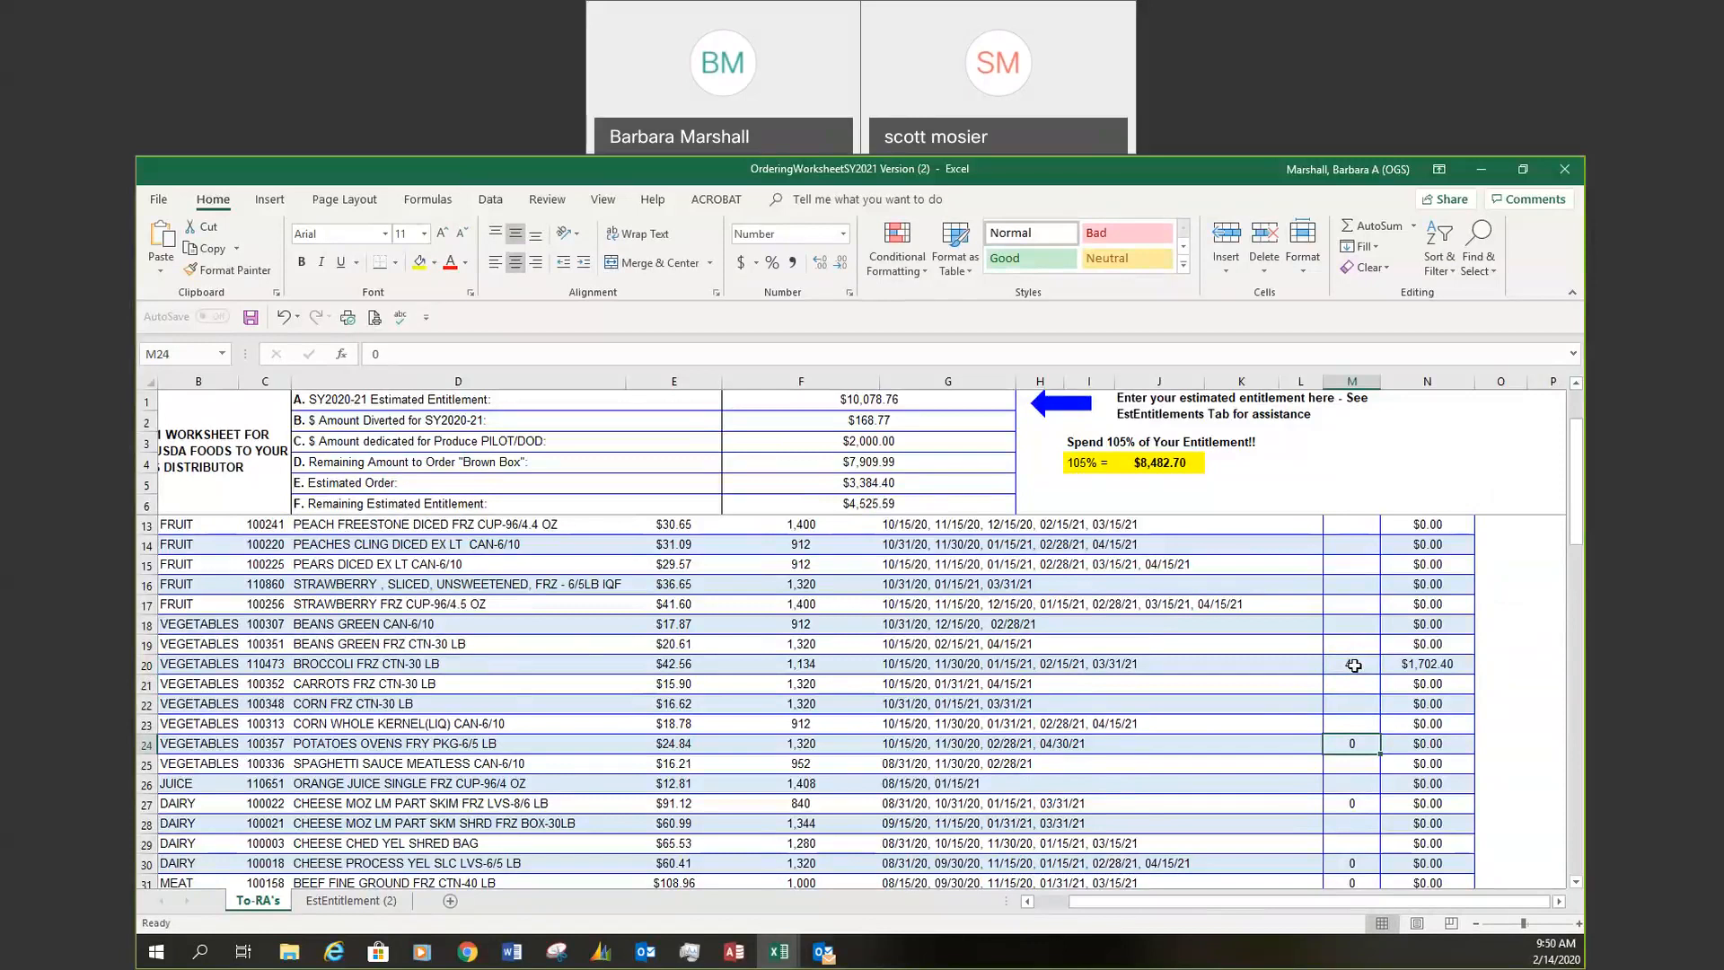
pyautogui.write('60')
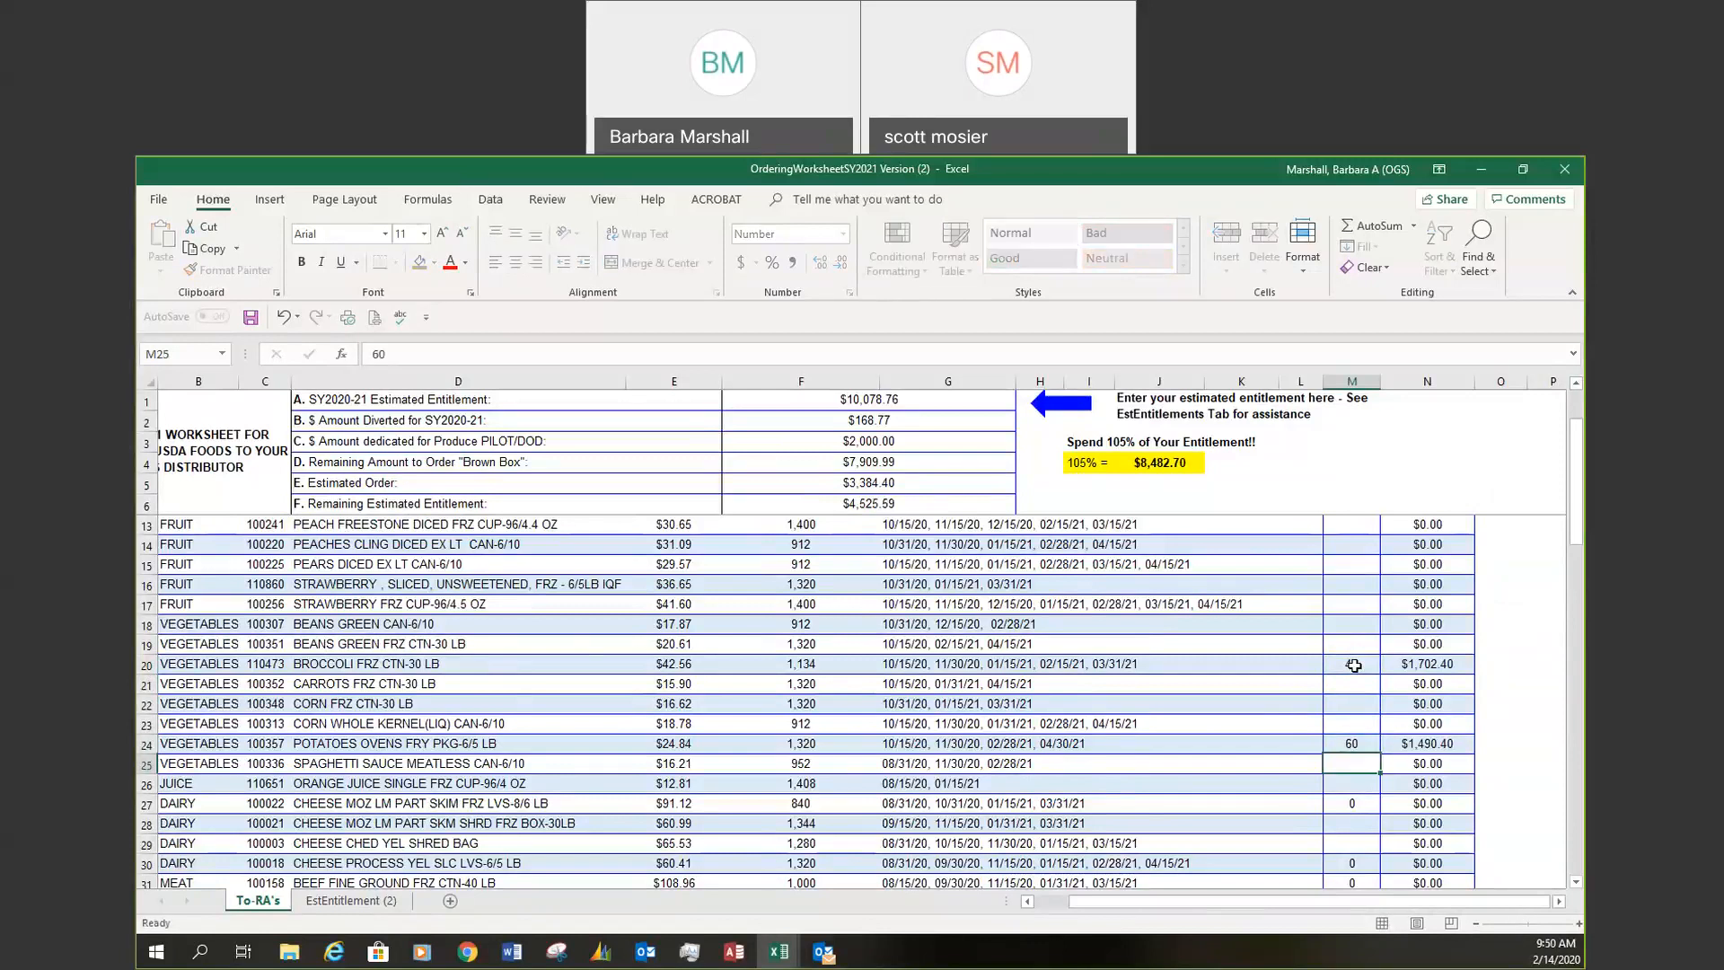
pyautogui.press('Return')
# Set the total cases for CHEESE MOZ LM PART SKIM FRZ LVS-8/6 LB to 8 and for CHEESE PROCESS YEL SLC LVS-6/5 LB to 6
pyautogui.press('Down')
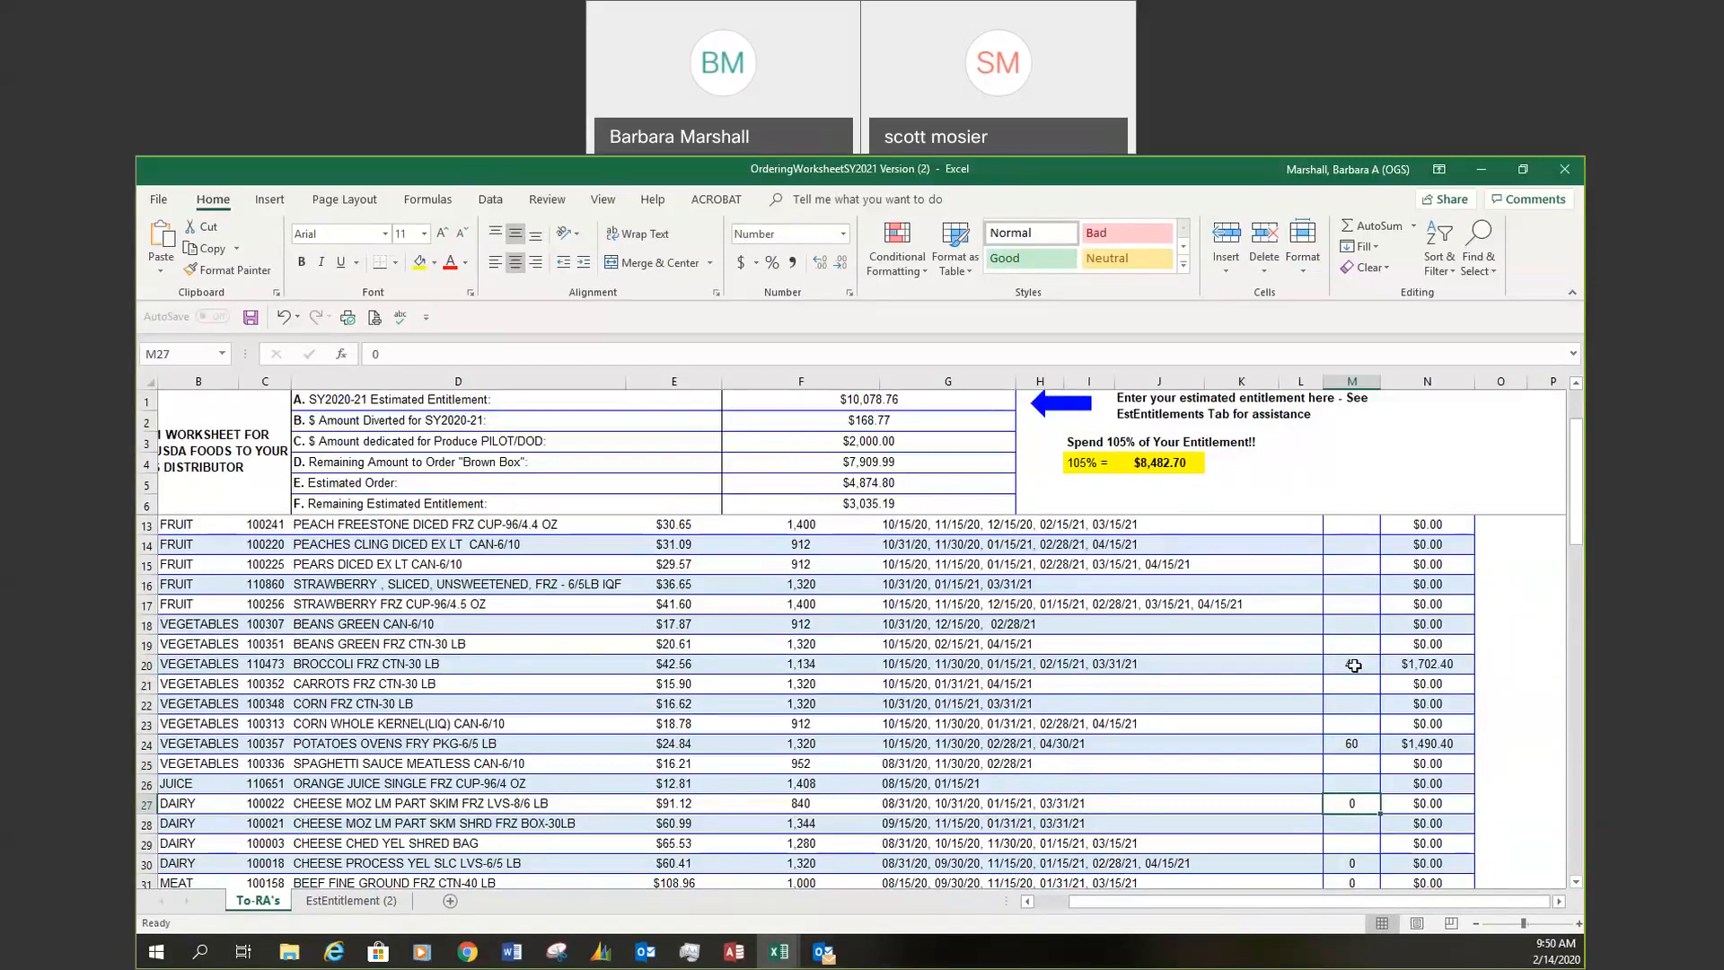
pyautogui.write('8')
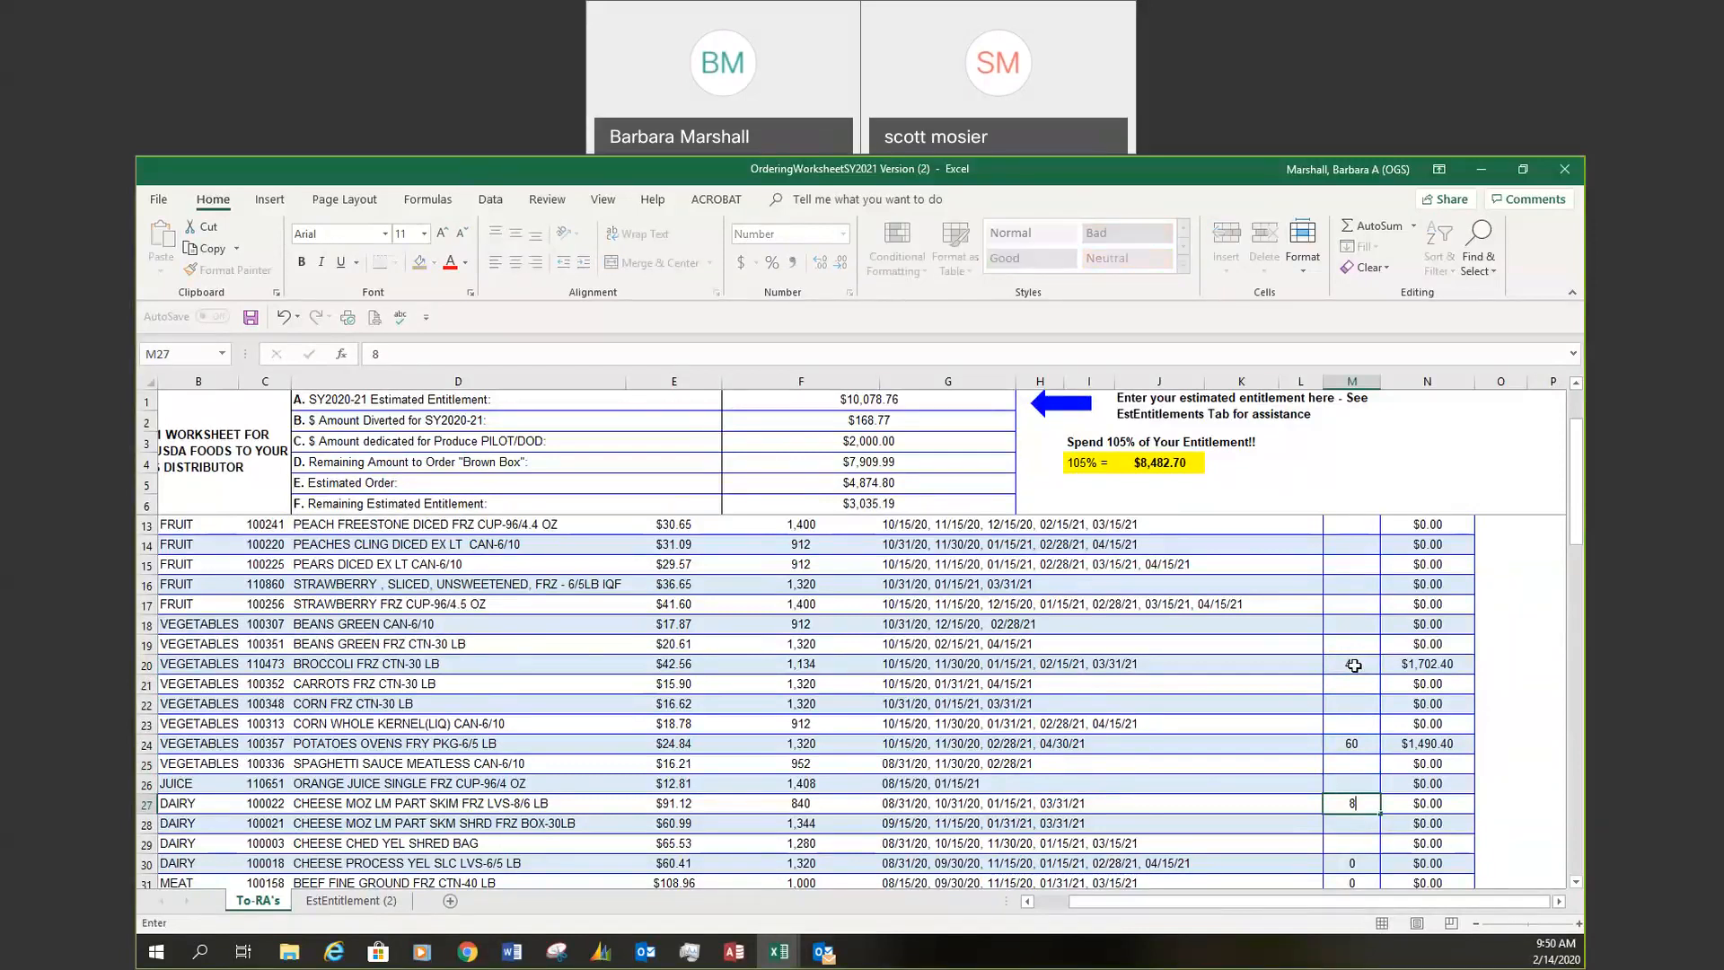
pyautogui.press('Return')
pyautogui.press('Down')
pyautogui.press('Down')
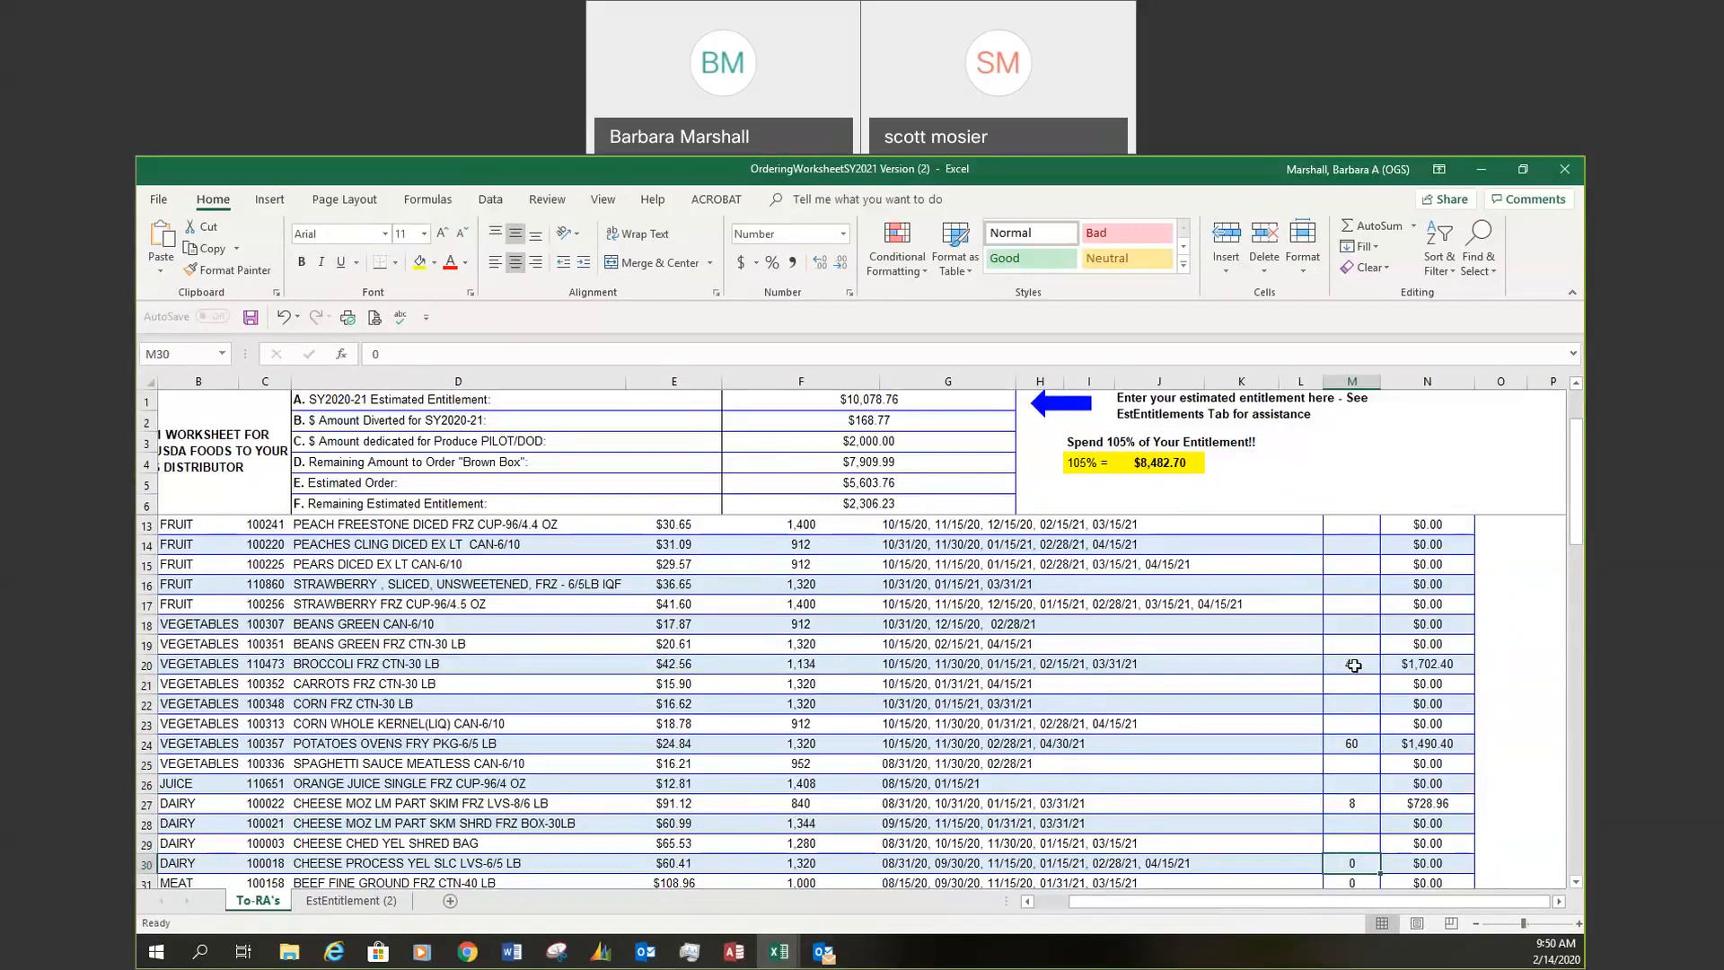
pyautogui.write('6')
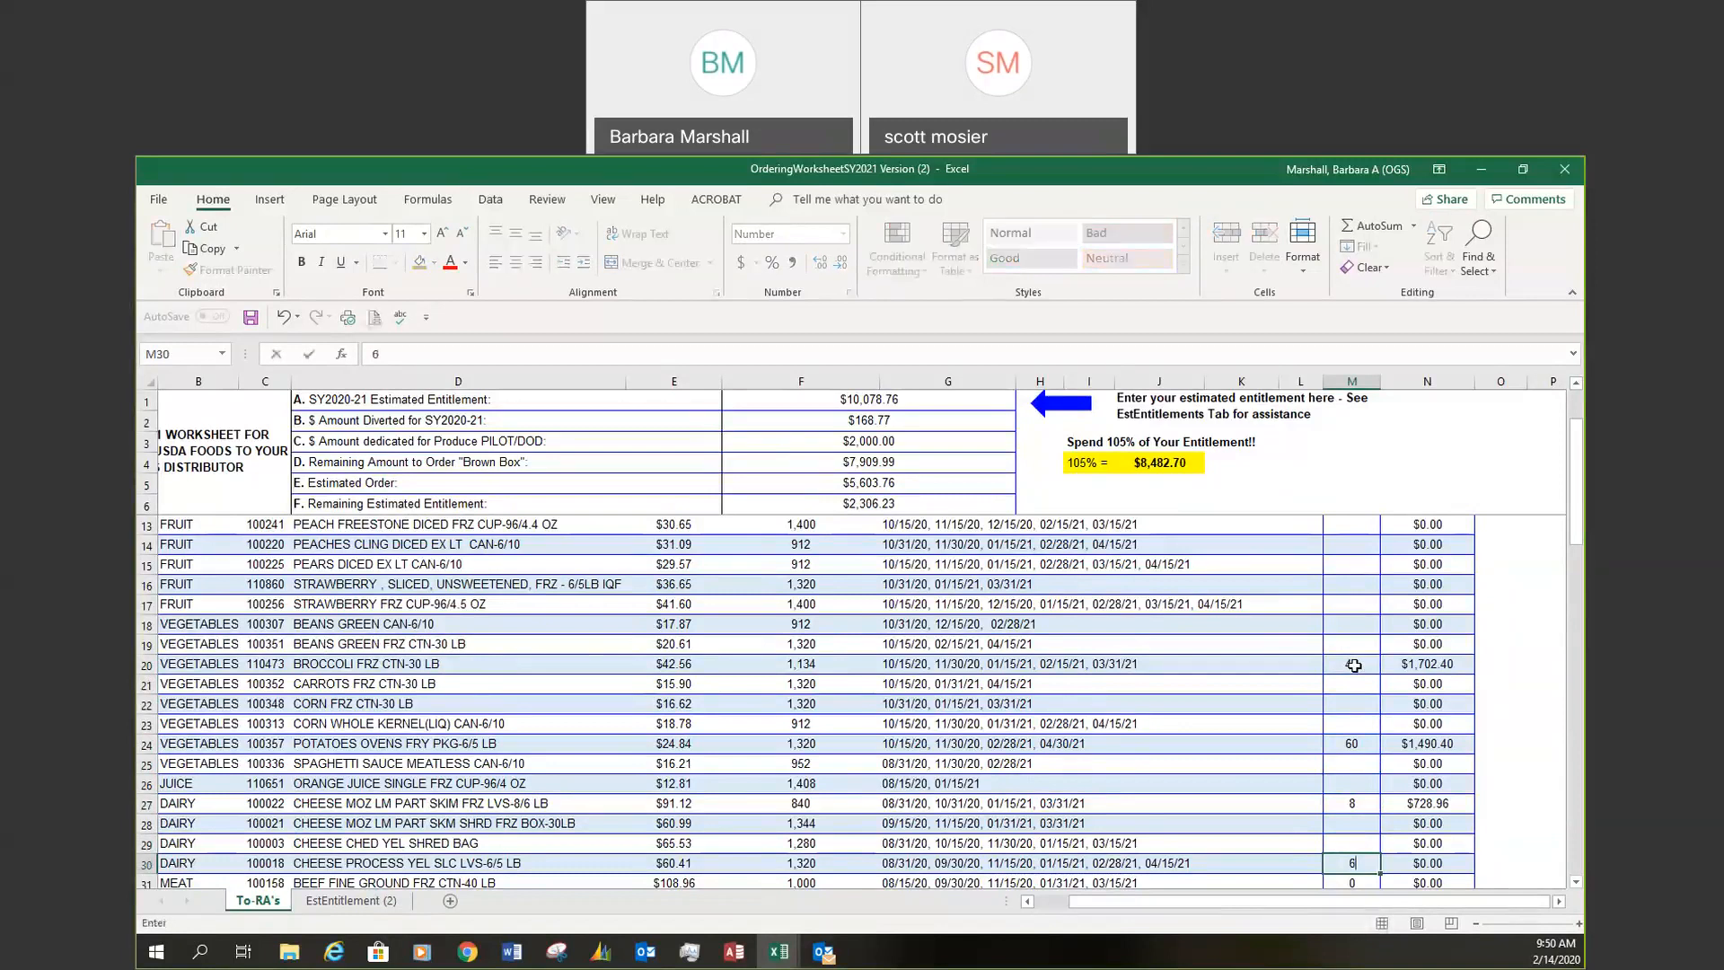
pyautogui.press('Return')
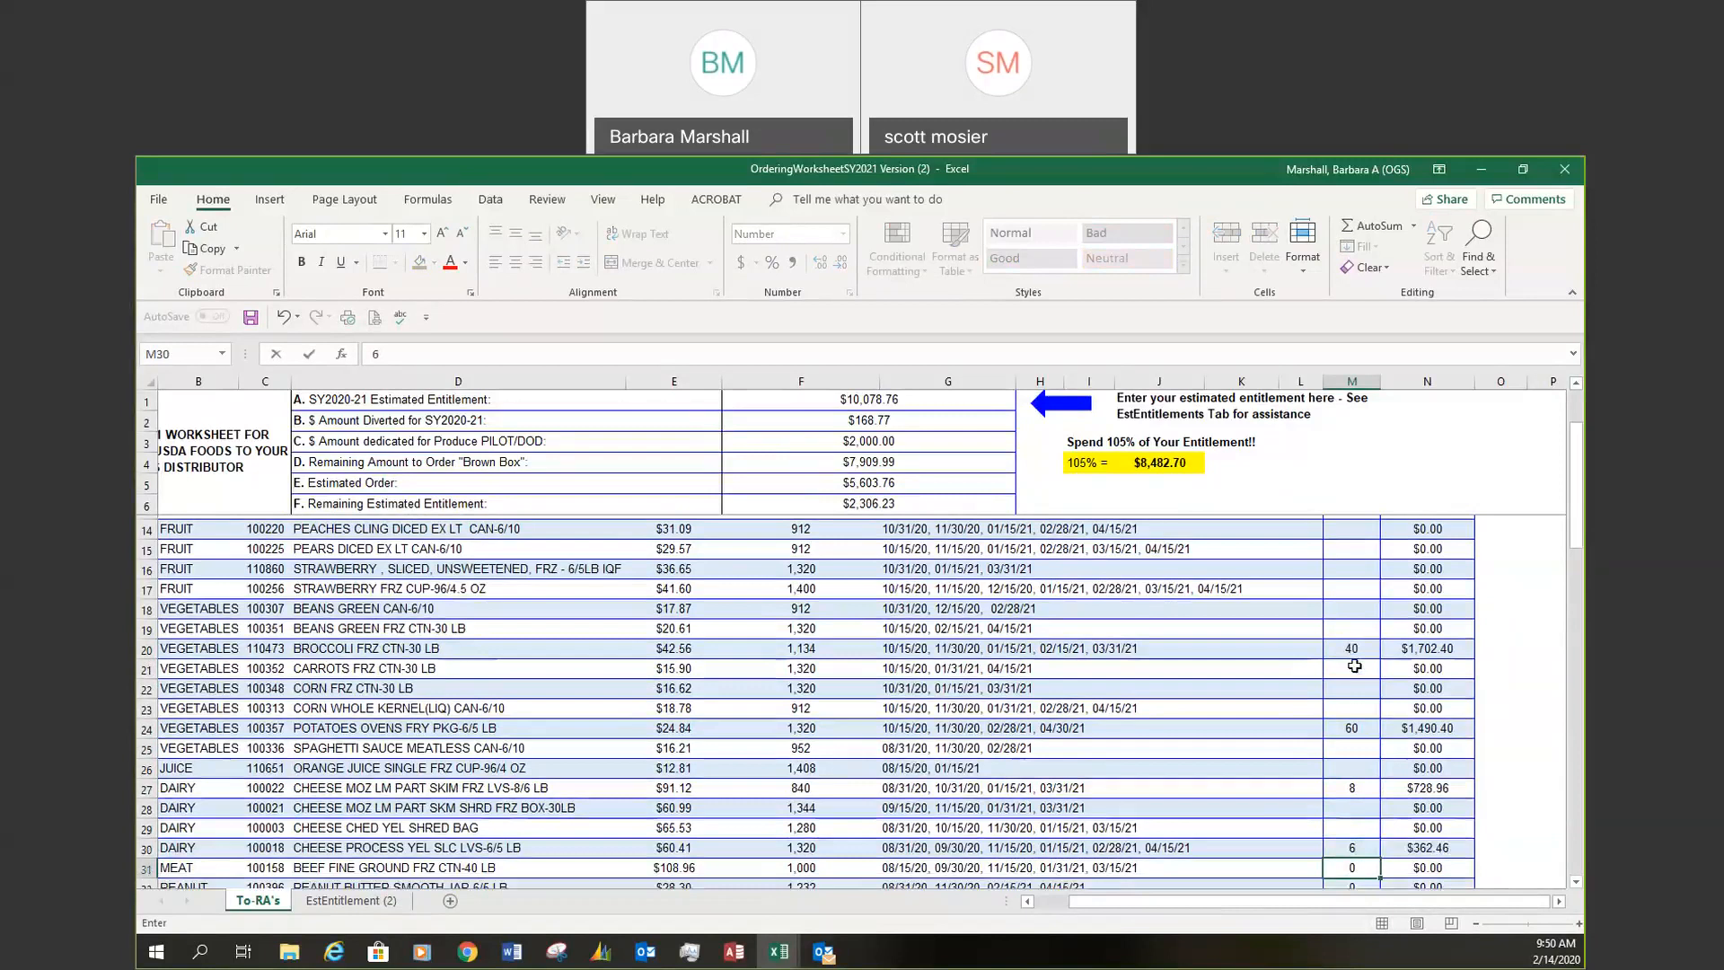
# Set the total cases to 8 each for BEEF FINE GROUND FRZ CTN-40 LB, PEANUT BUTTER SMOOTH JAR-6/5 LB and CHICKEN DICED CTN-40 LB
pyautogui.write('8')
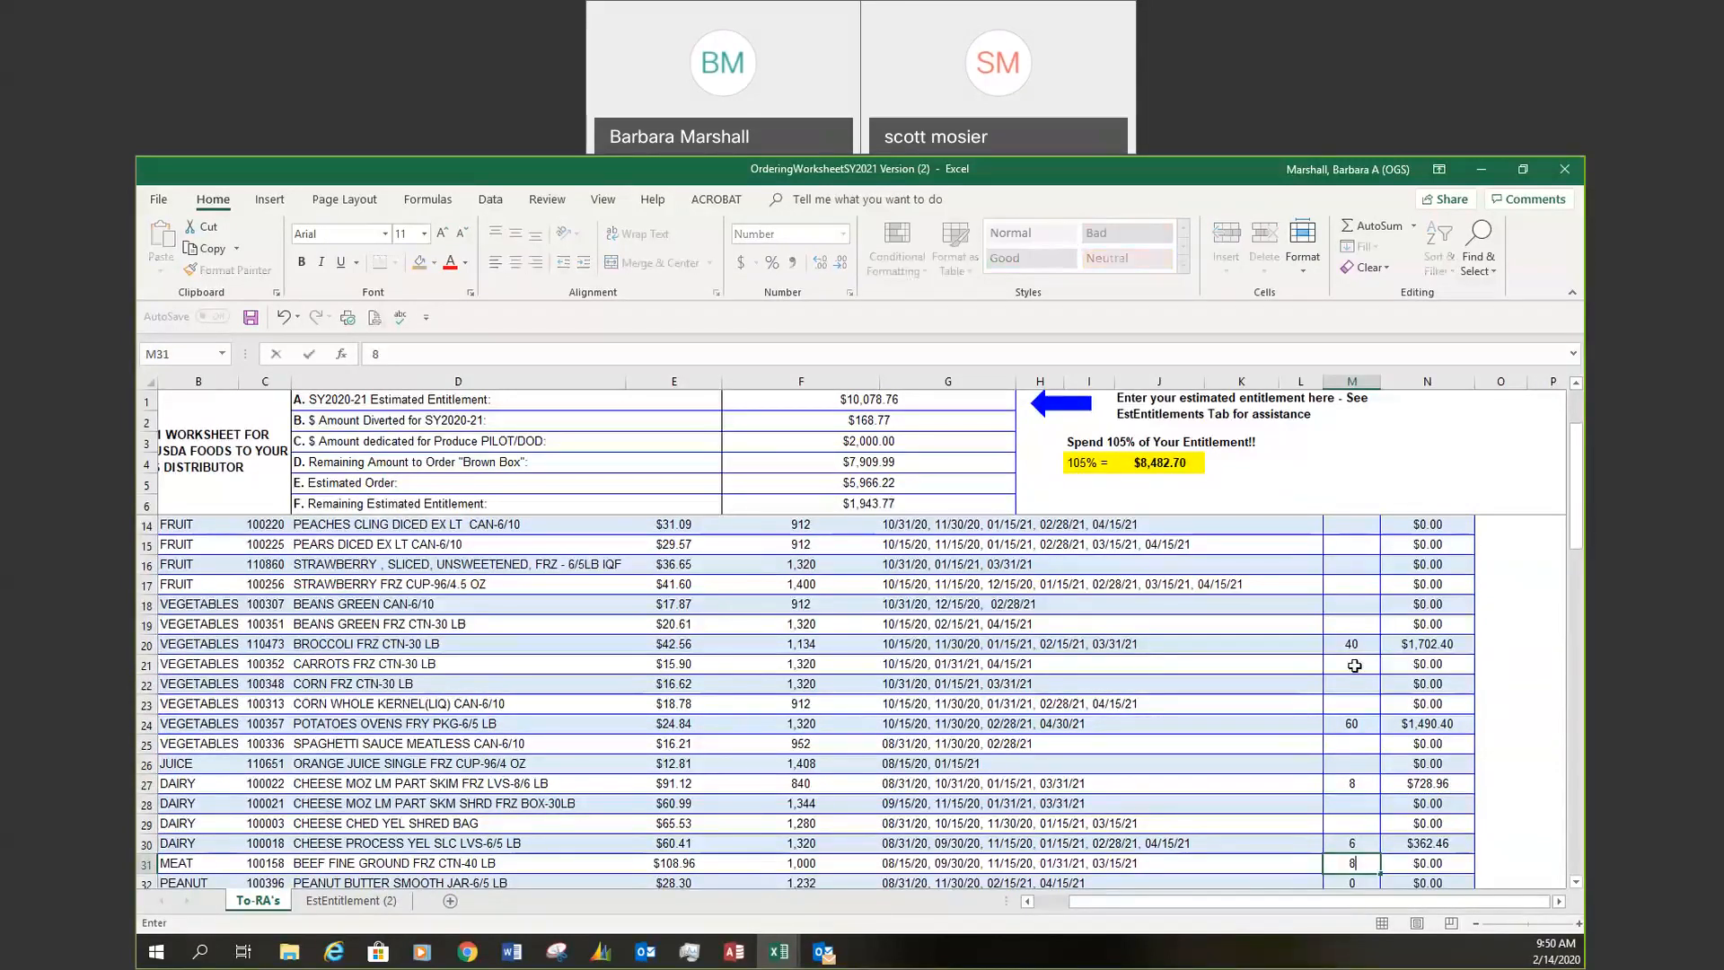
pyautogui.press('Return')
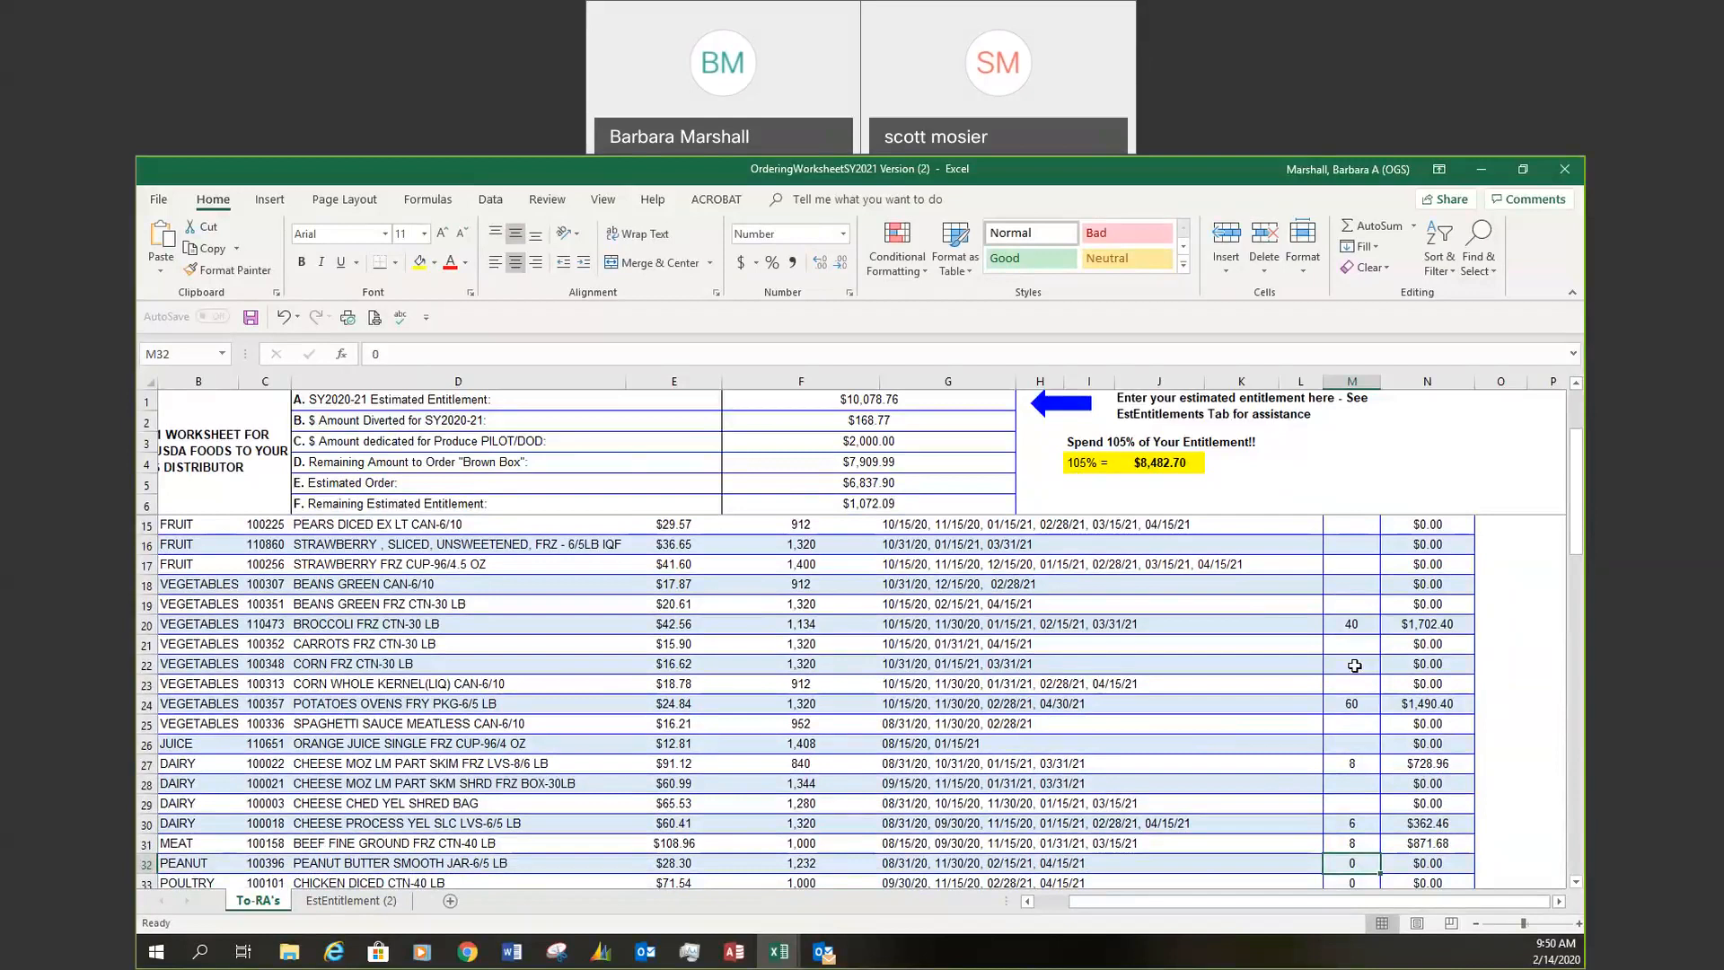
pyautogui.write('8')
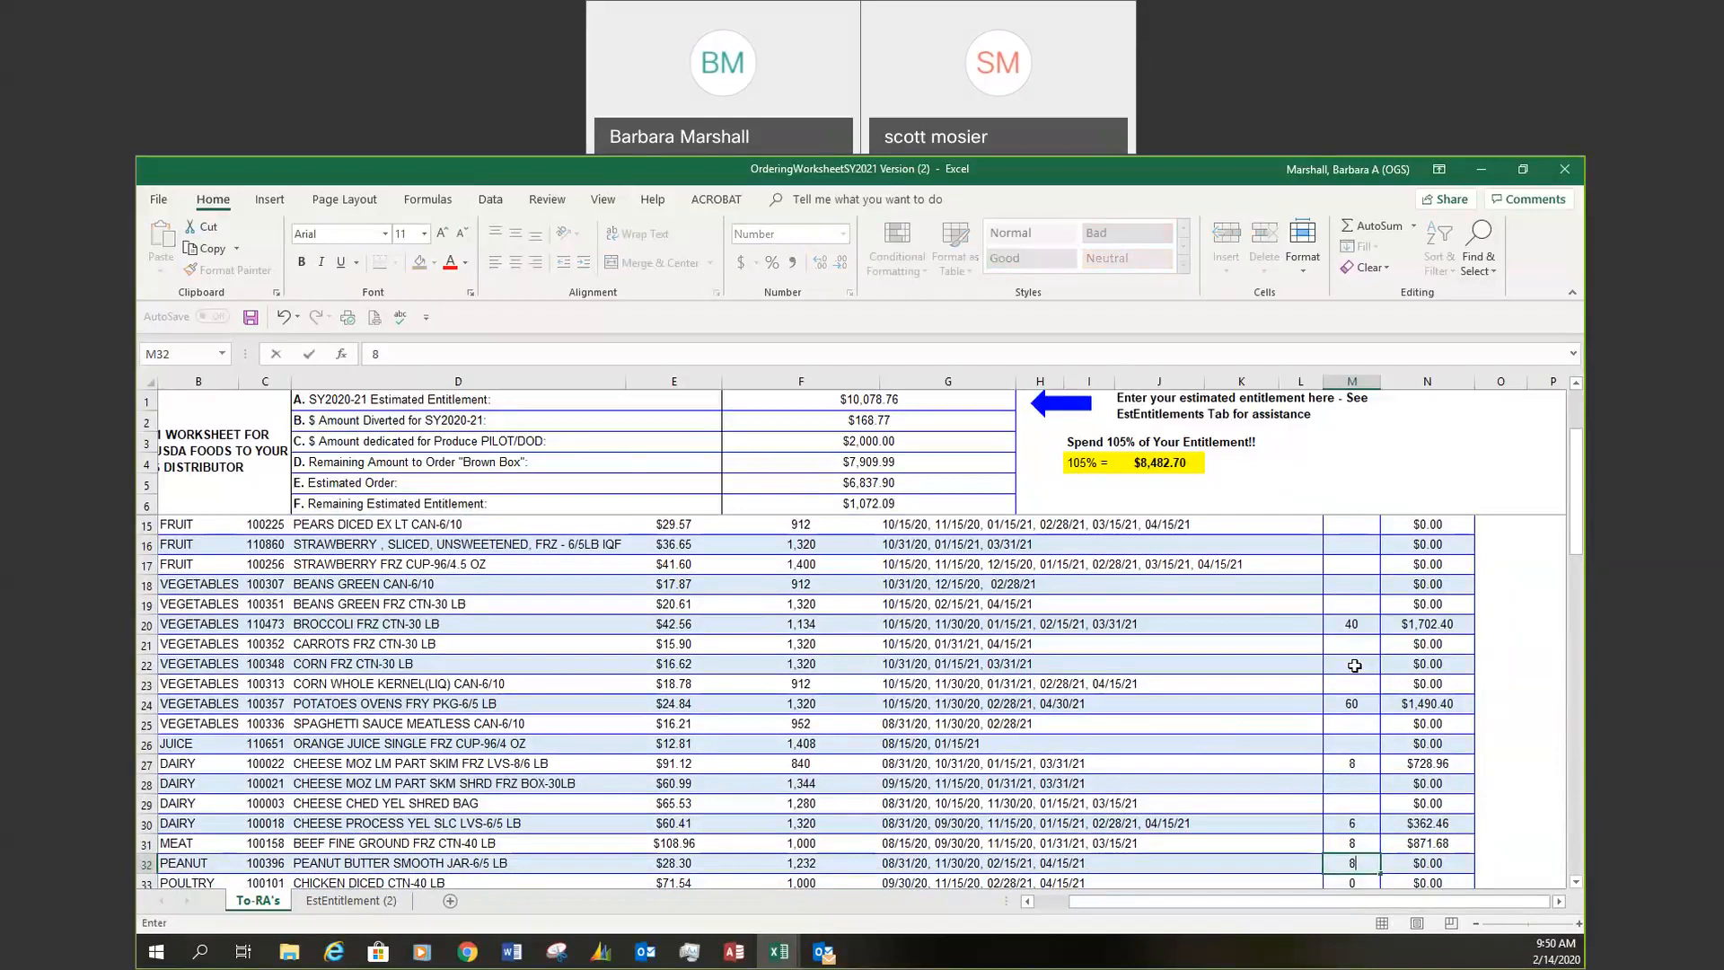
pyautogui.press('Return')
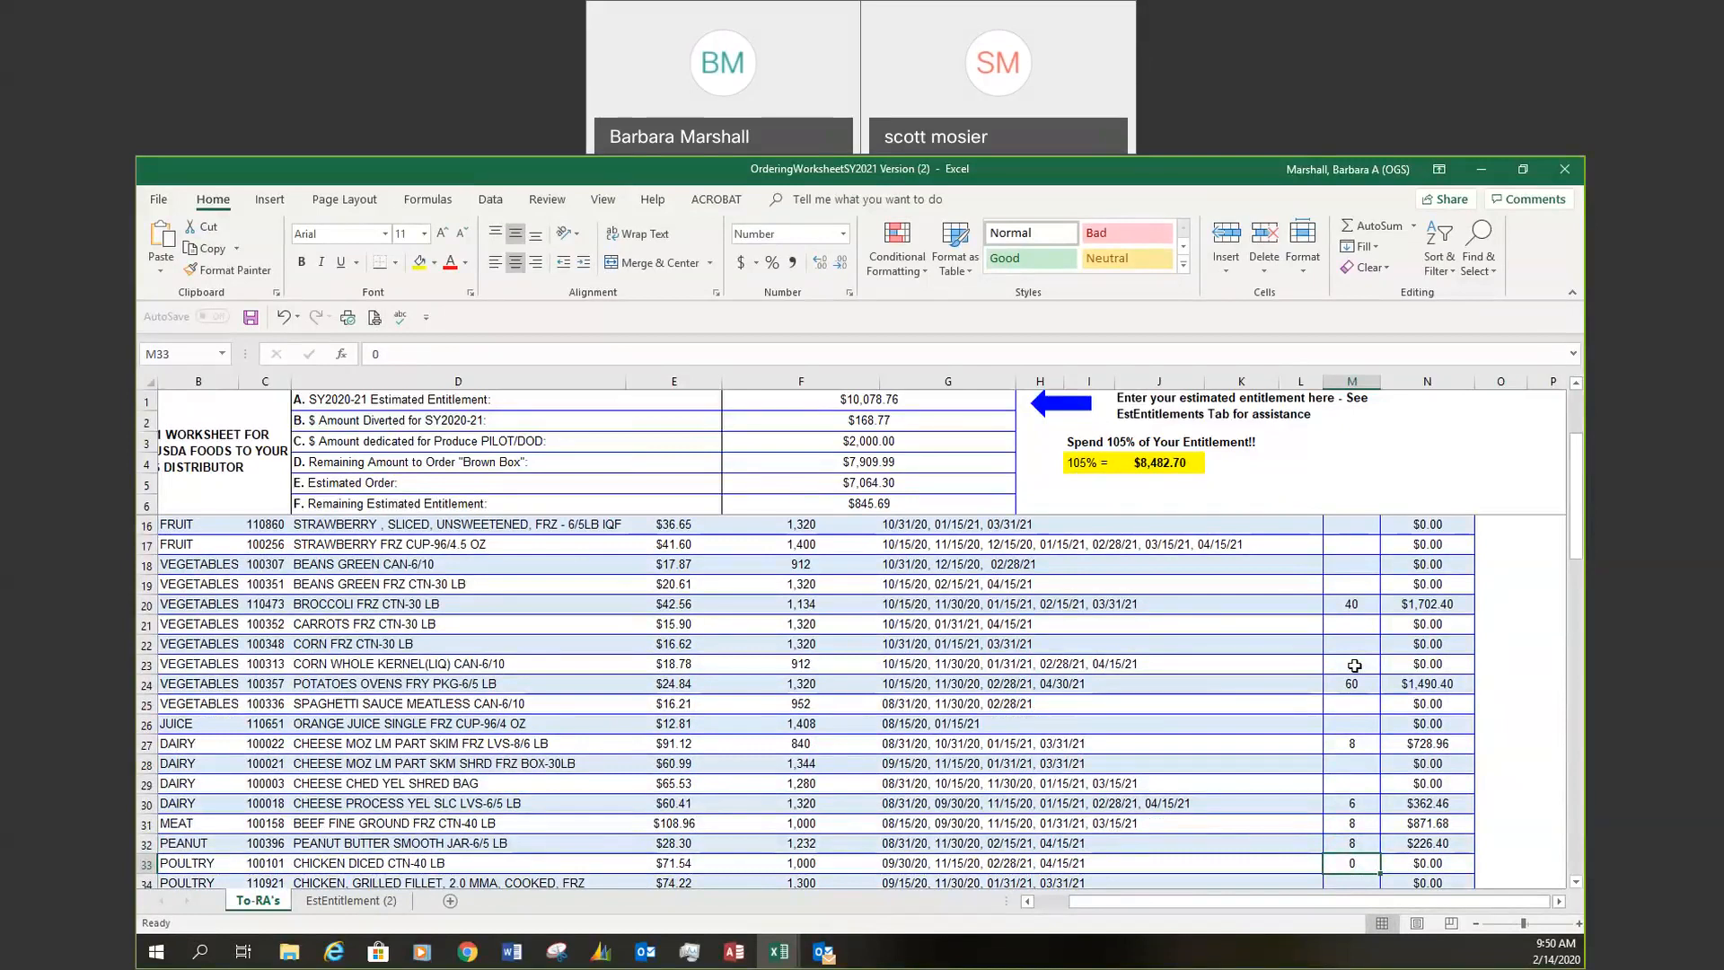
pyautogui.write('8')
pyautogui.press('Return')
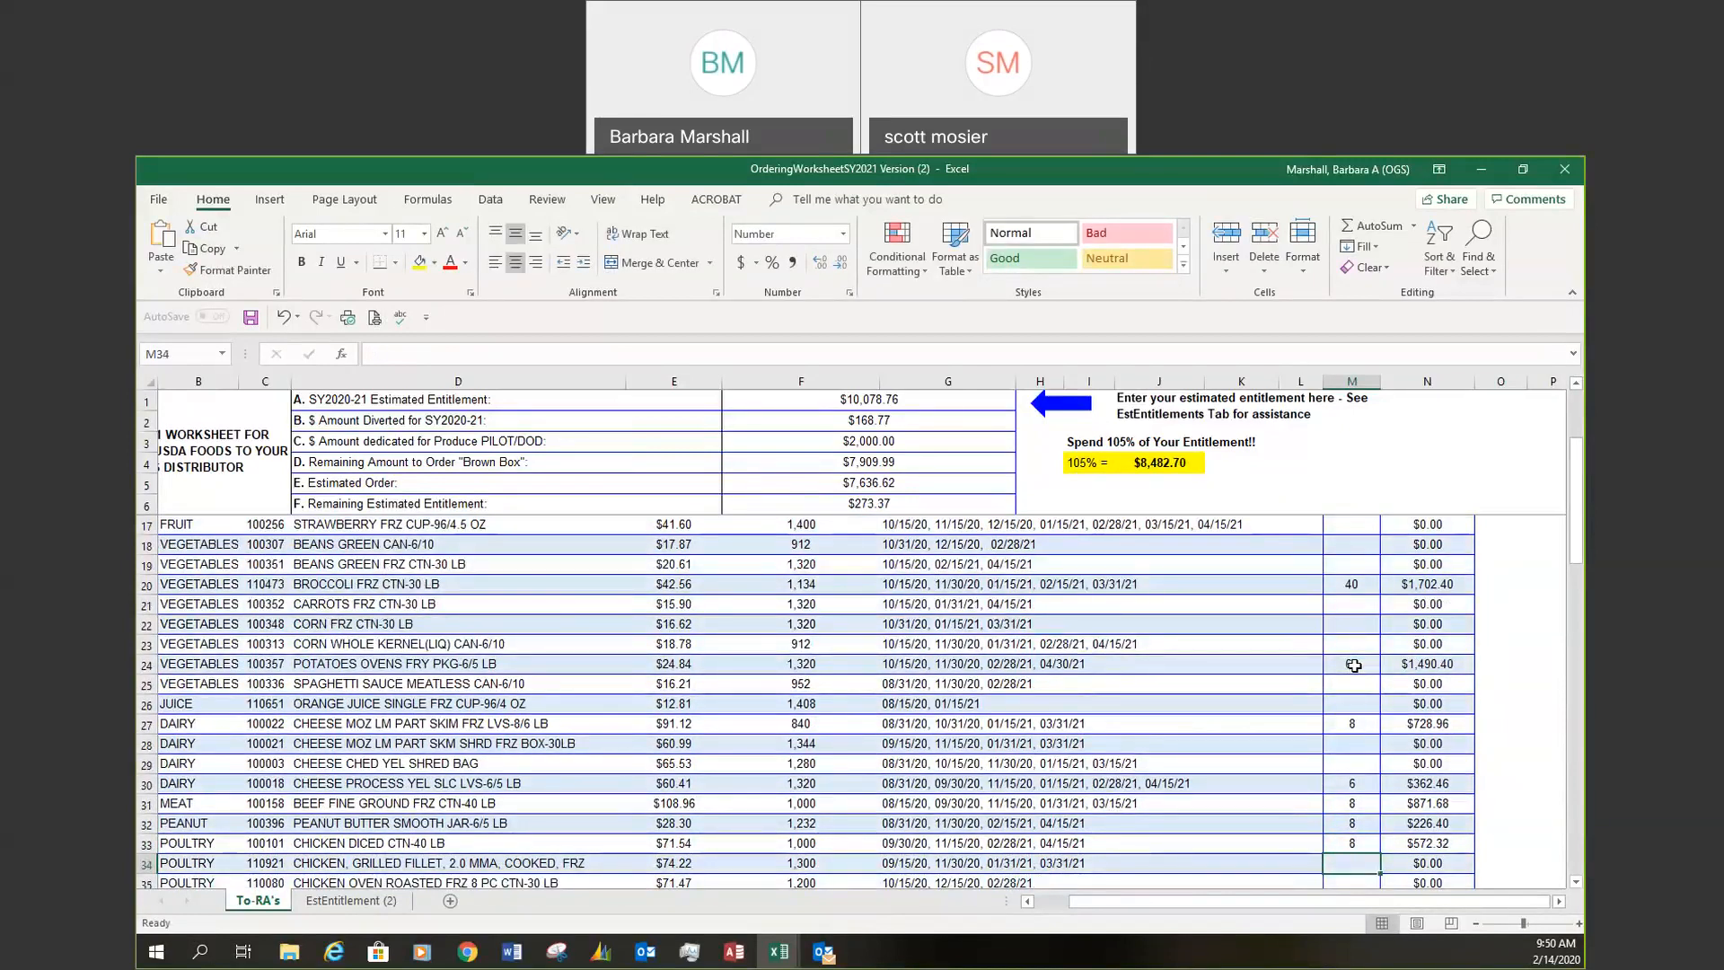
# Set the total cases to 8 each for TURKEY TACO FILLING CTN-30 LB and TUNA CHUNK LIGHT CAN, and review the planned order
pyautogui.press('Return')
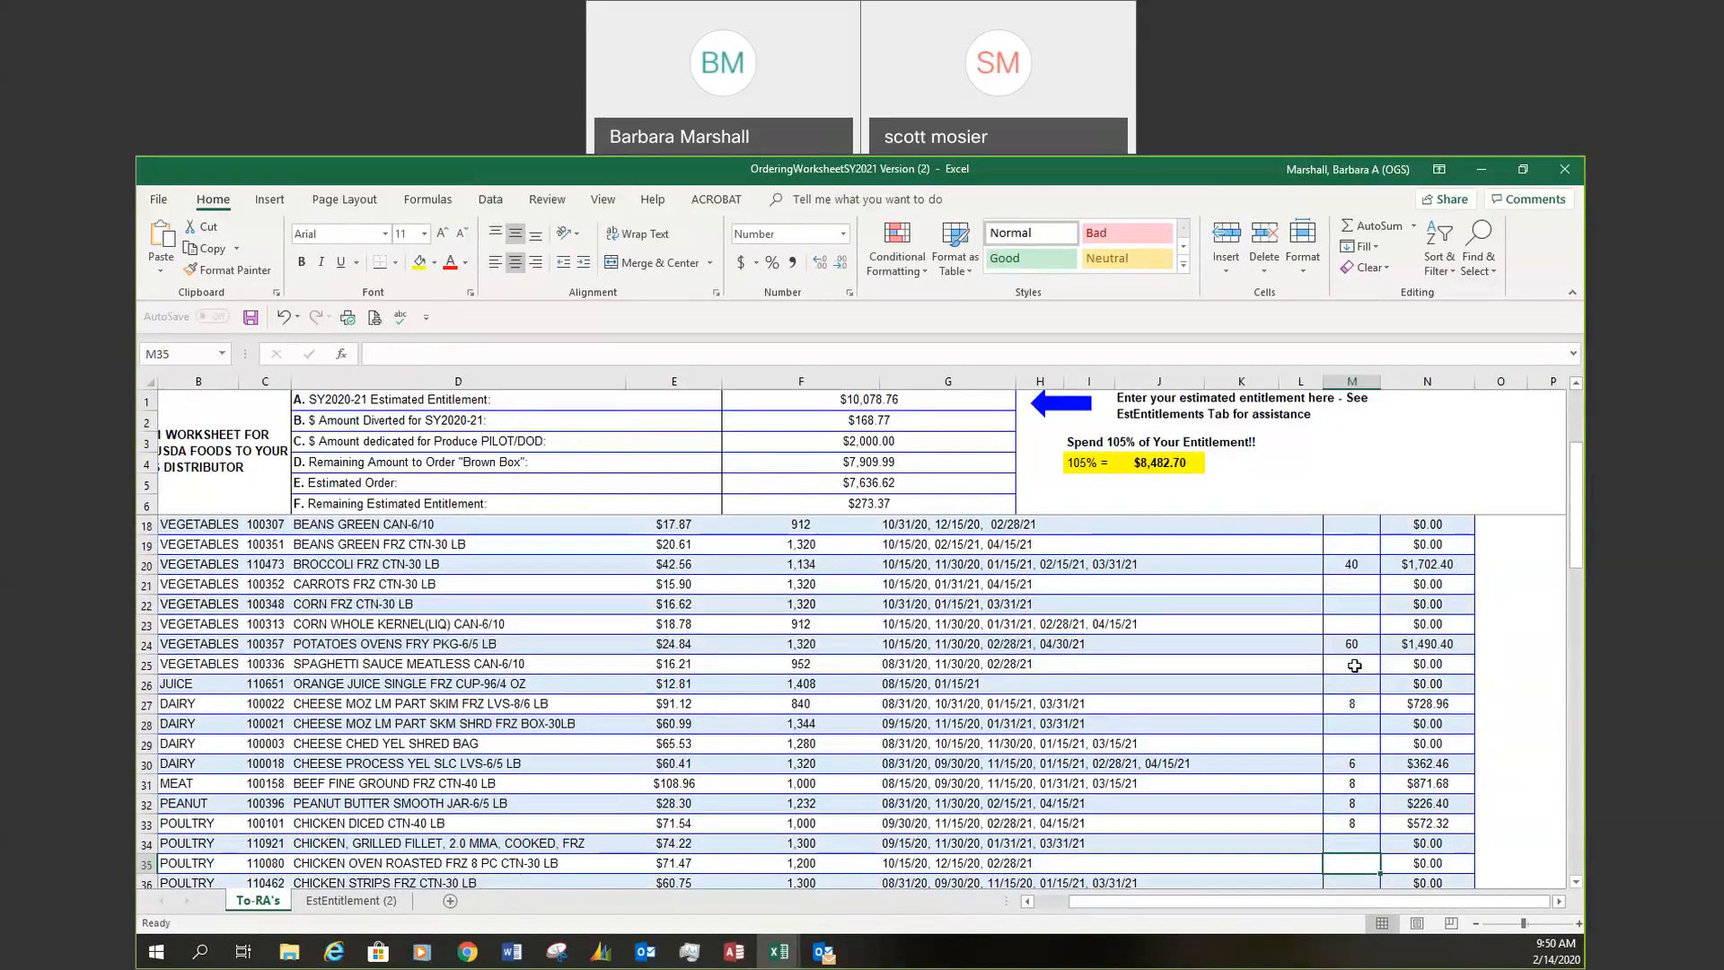
pyautogui.press('Return')
pyautogui.press('Return')
pyautogui.press('Return')
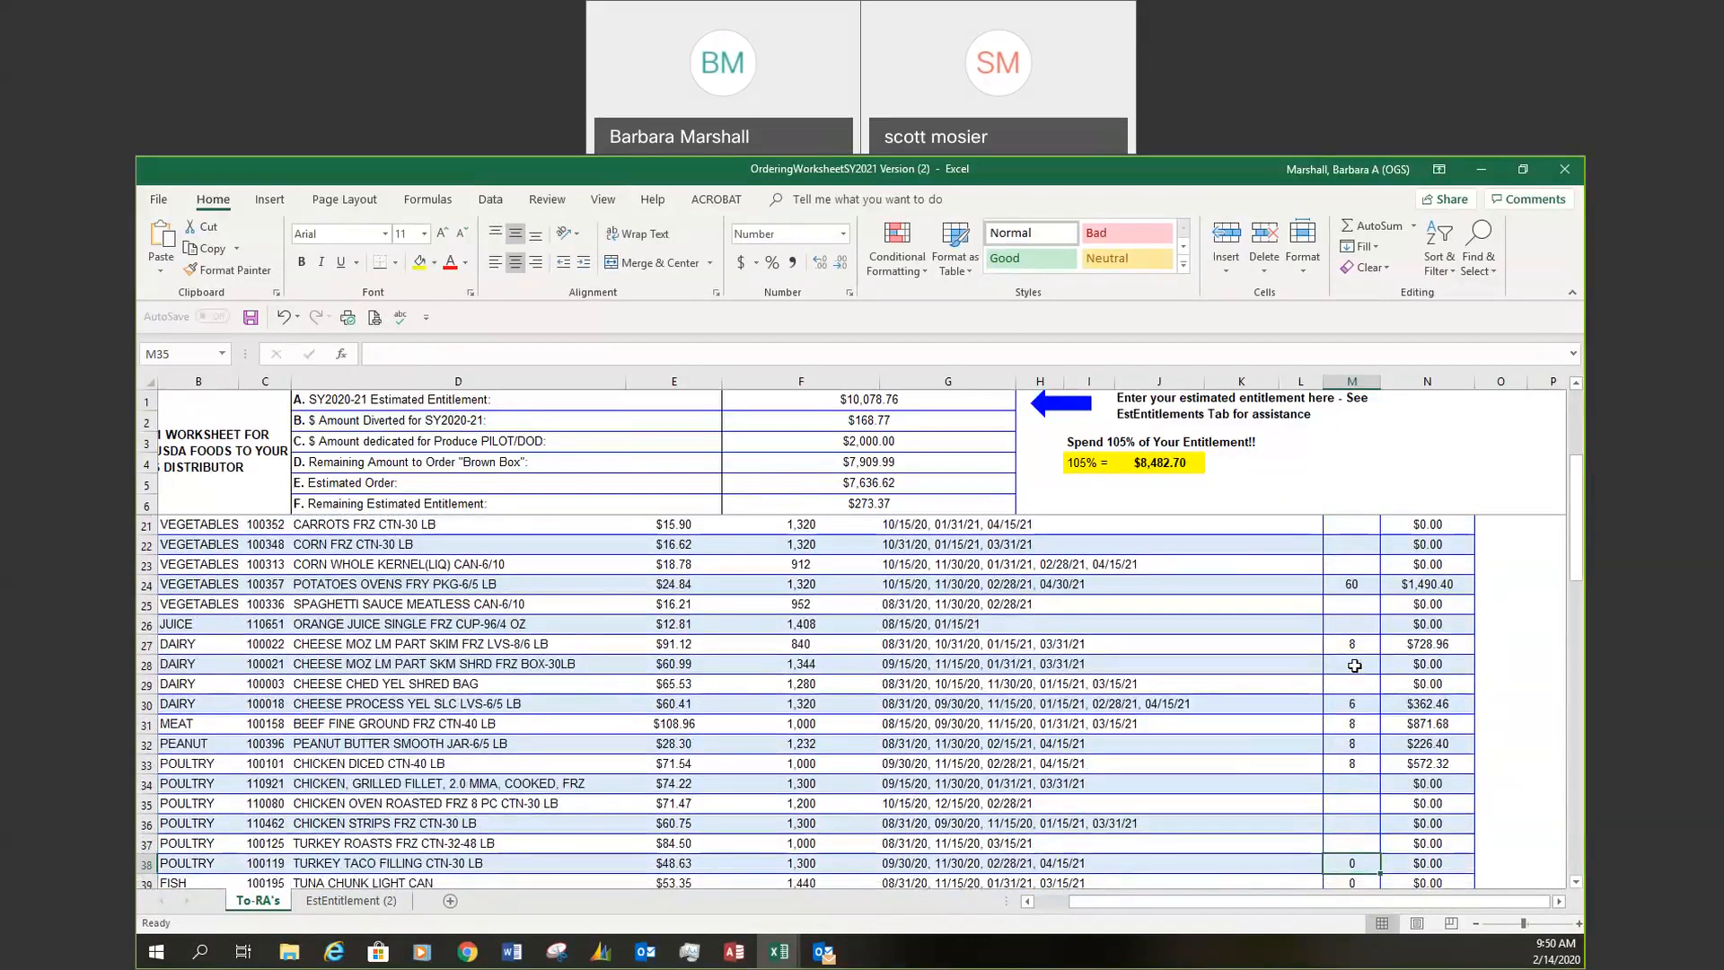
pyautogui.write('8')
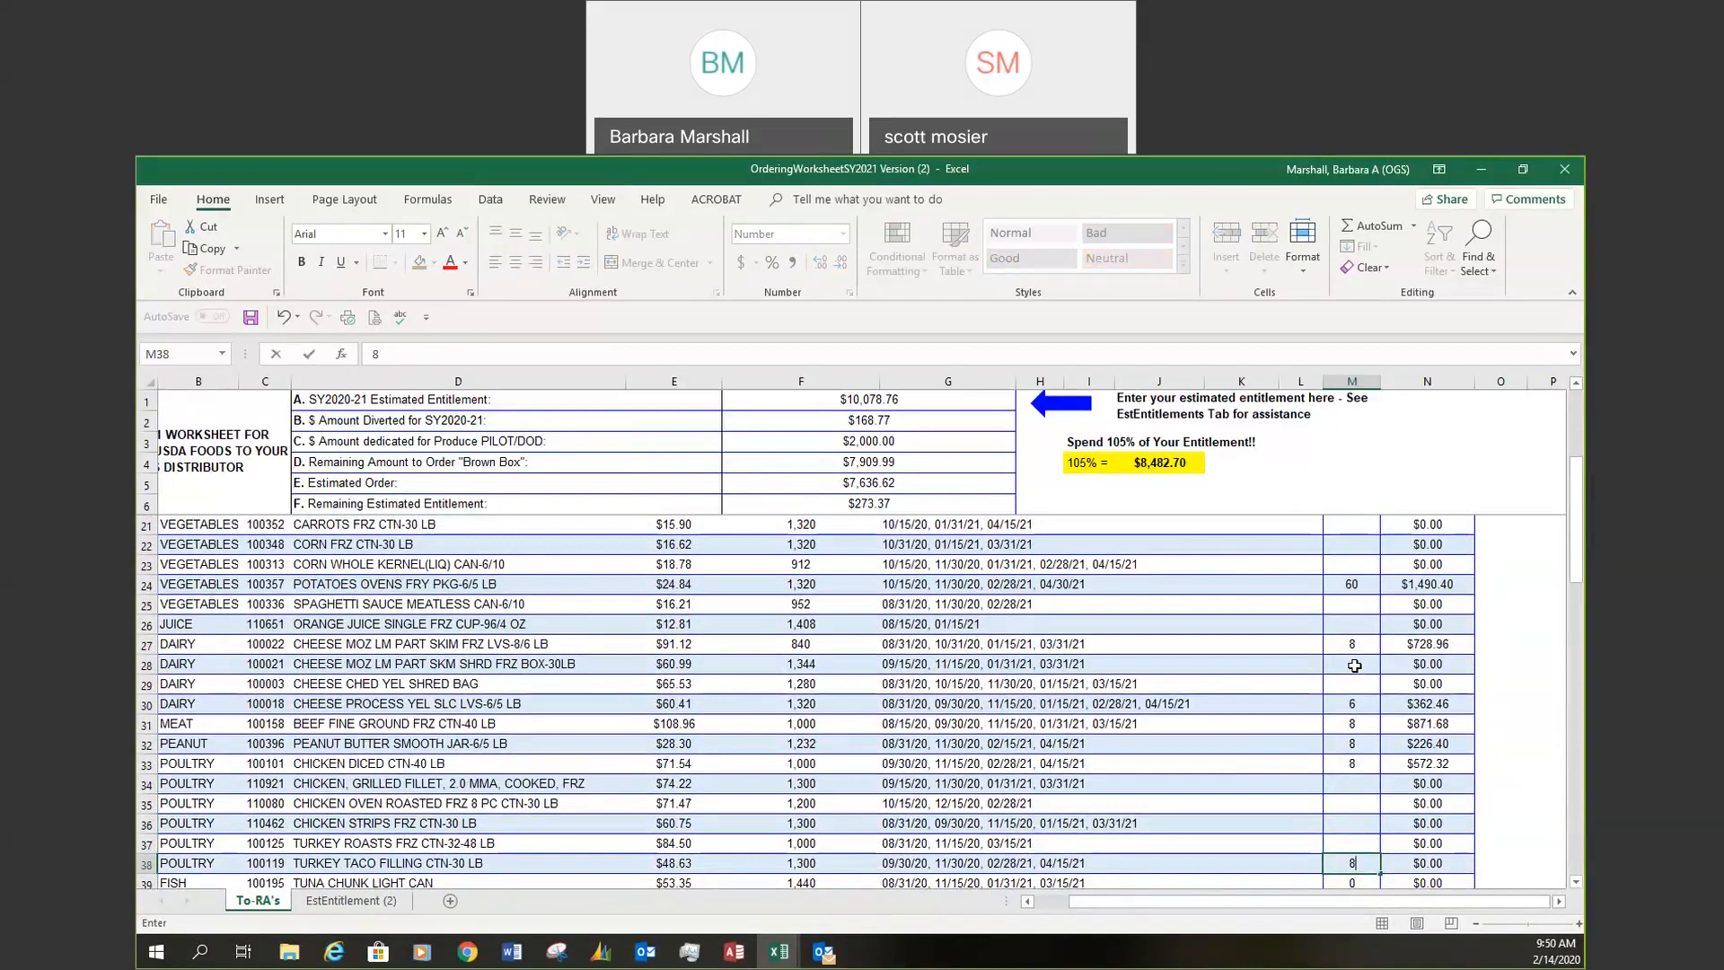
pyautogui.press('Return')
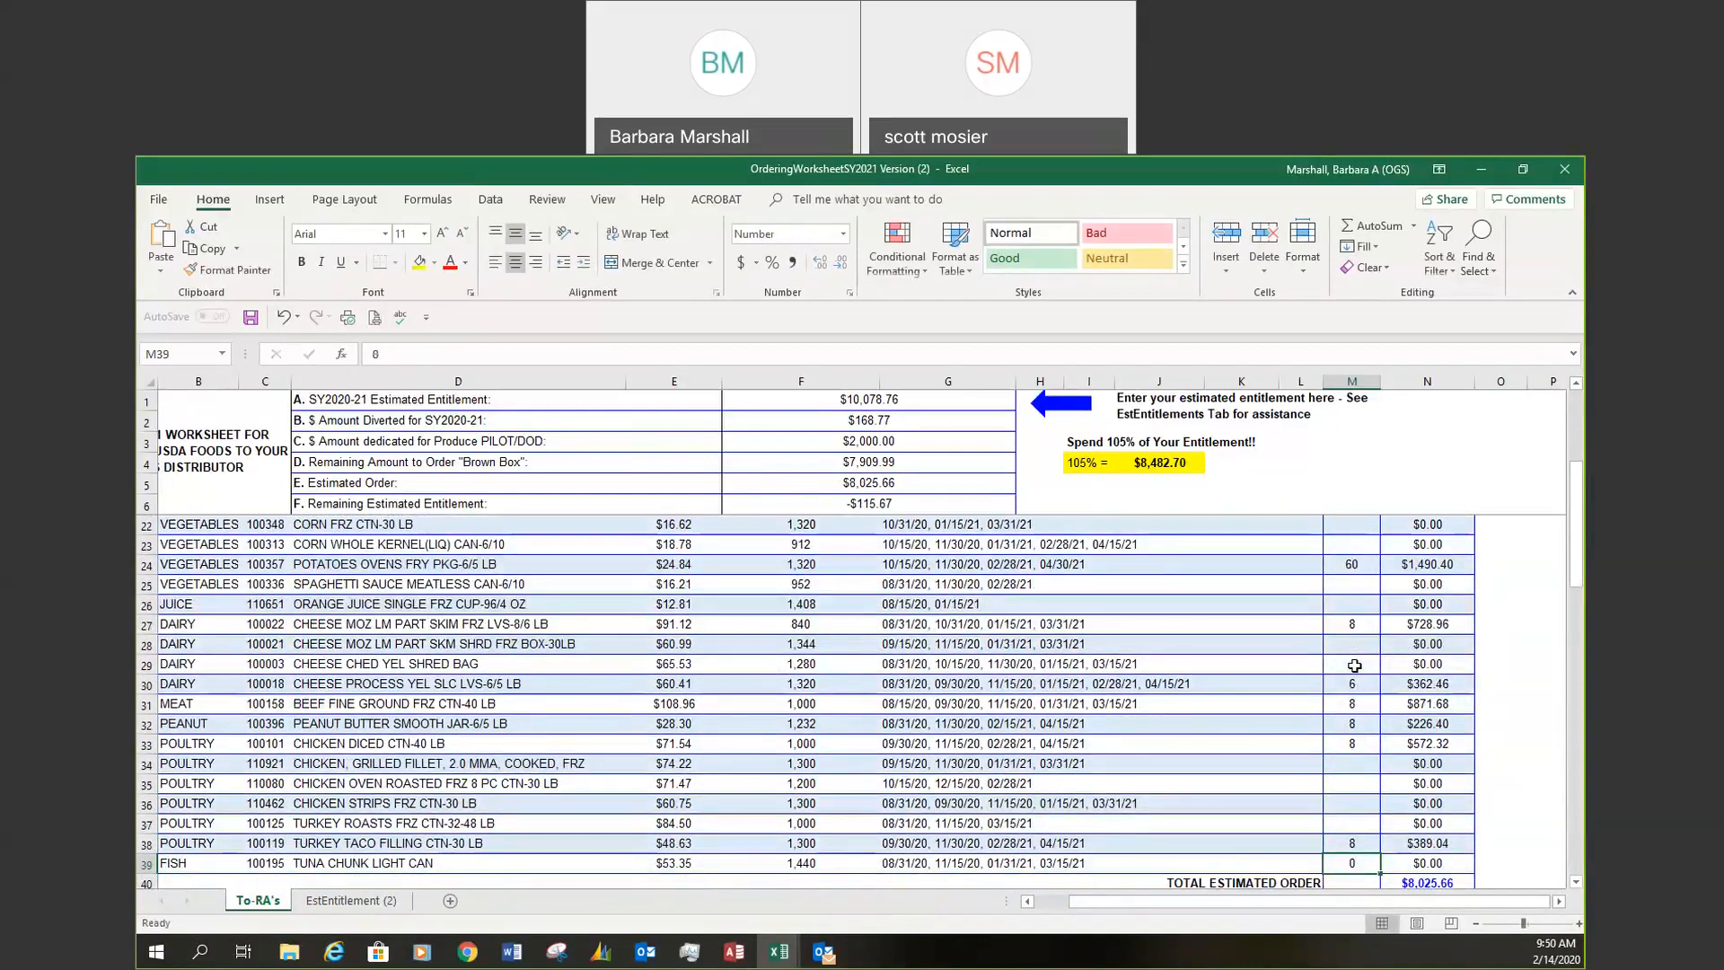
pyautogui.write('8')
pyautogui.press('Return')
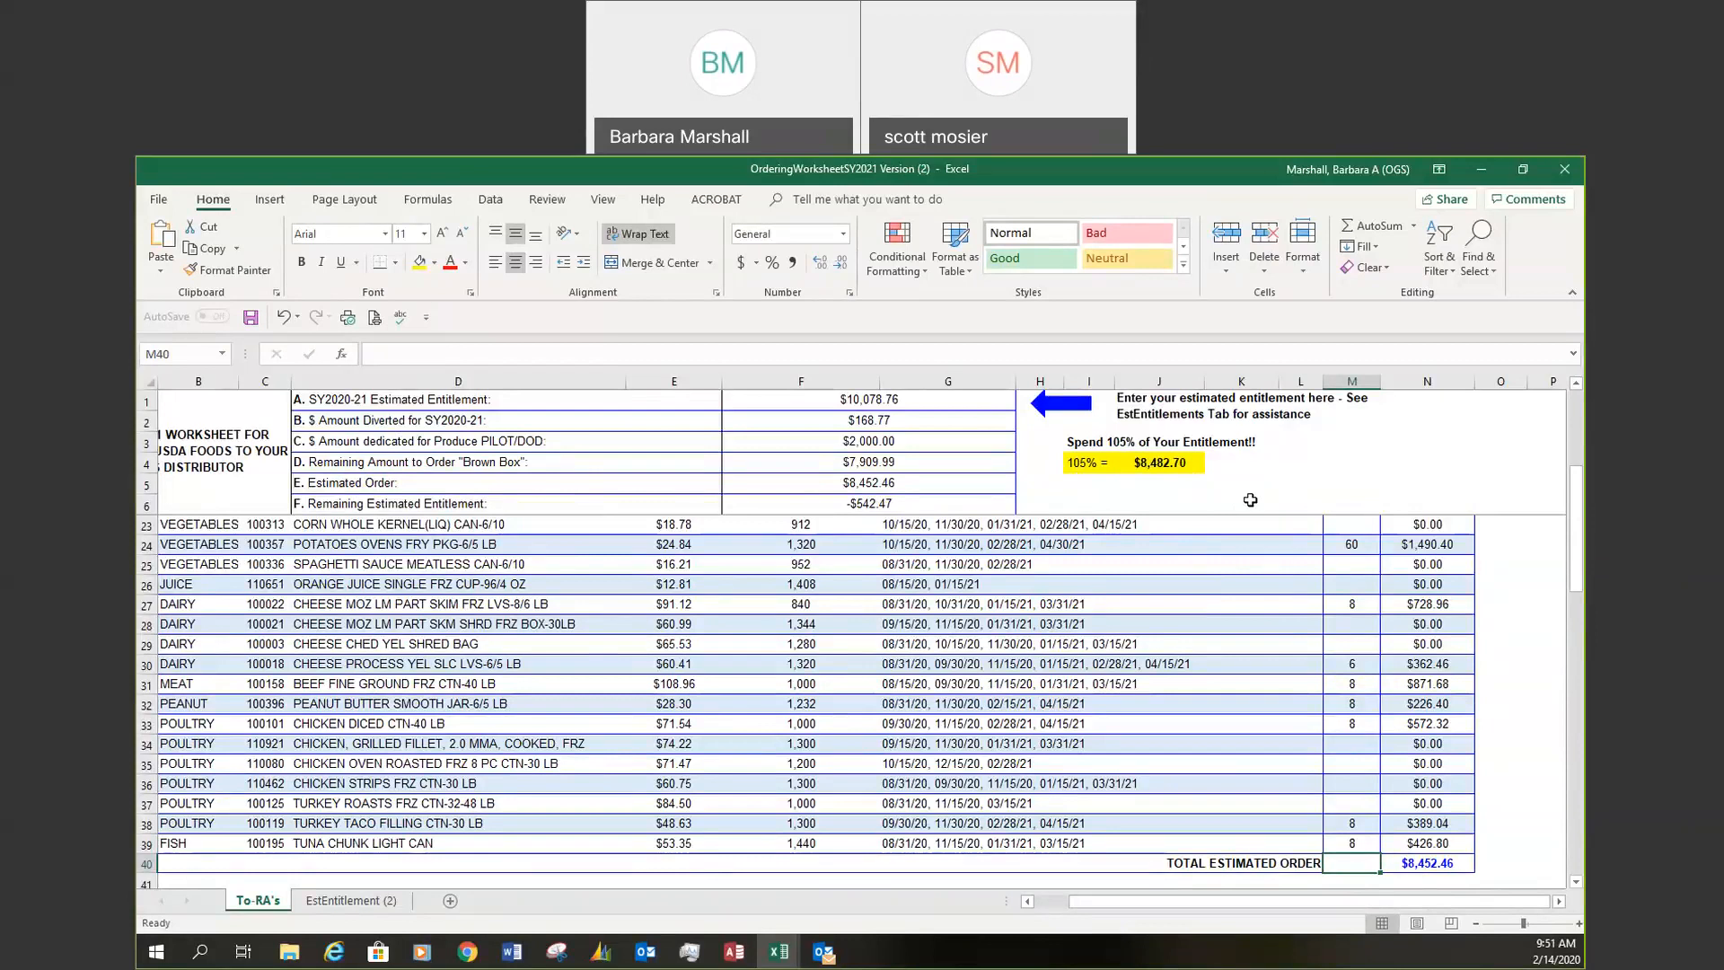
pyautogui.scroll(-1, 1217, 652)
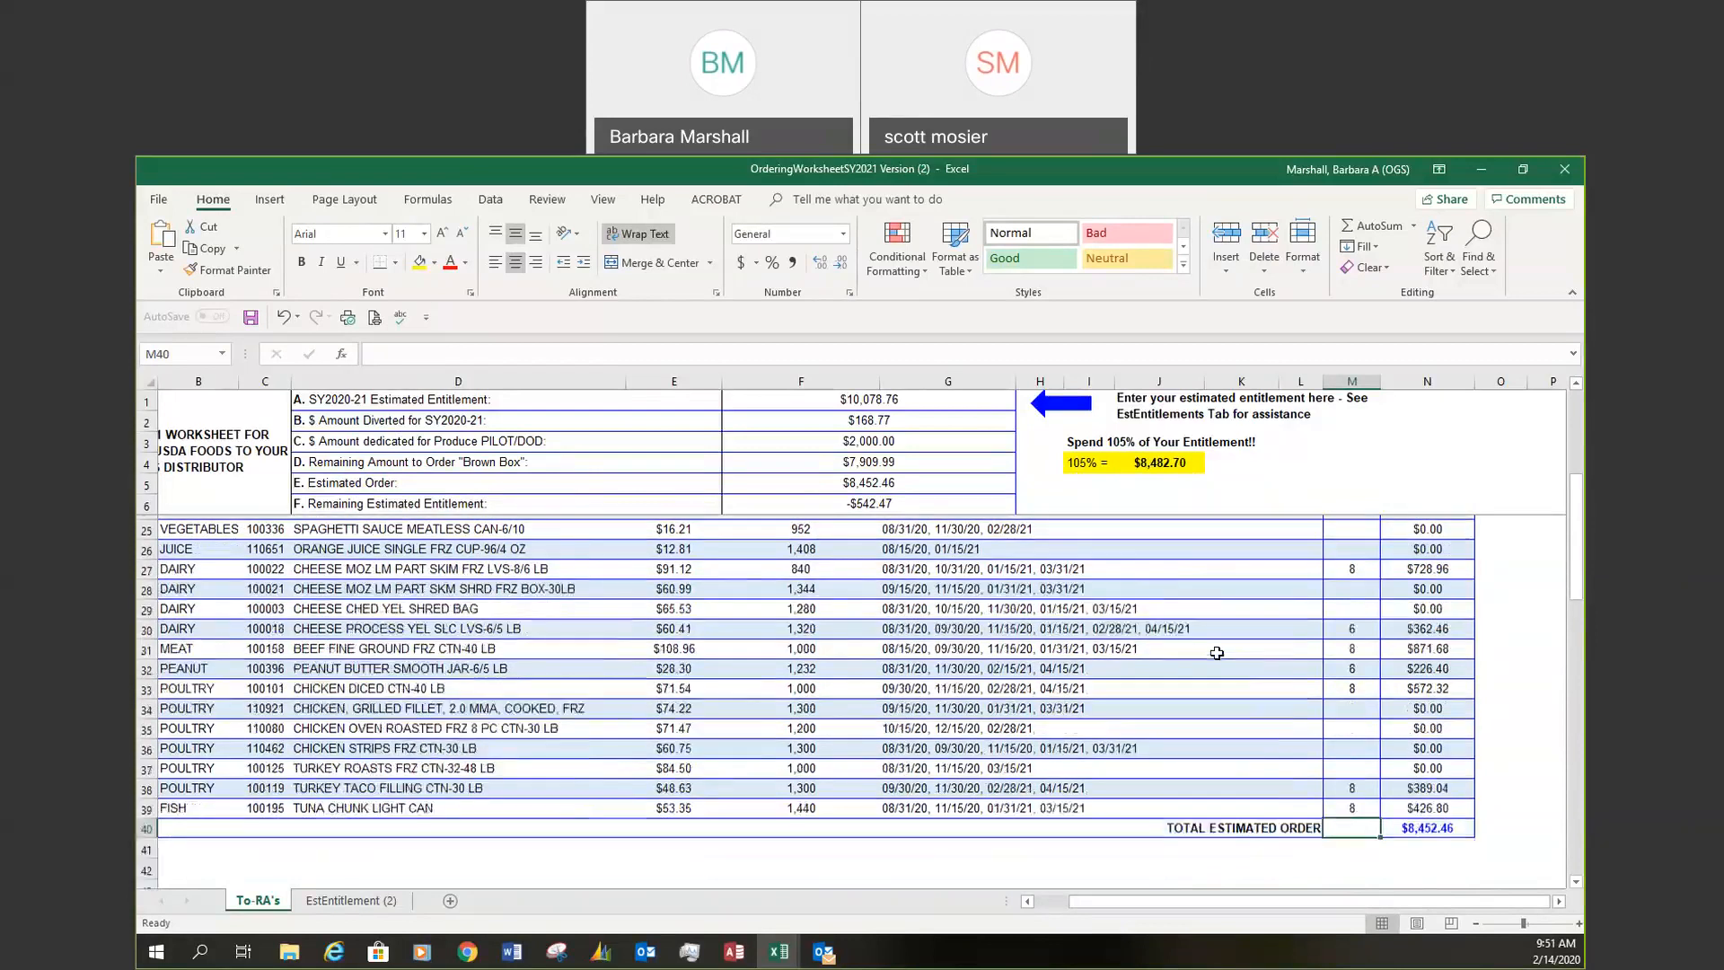
pyautogui.scroll(6, 1207, 645)
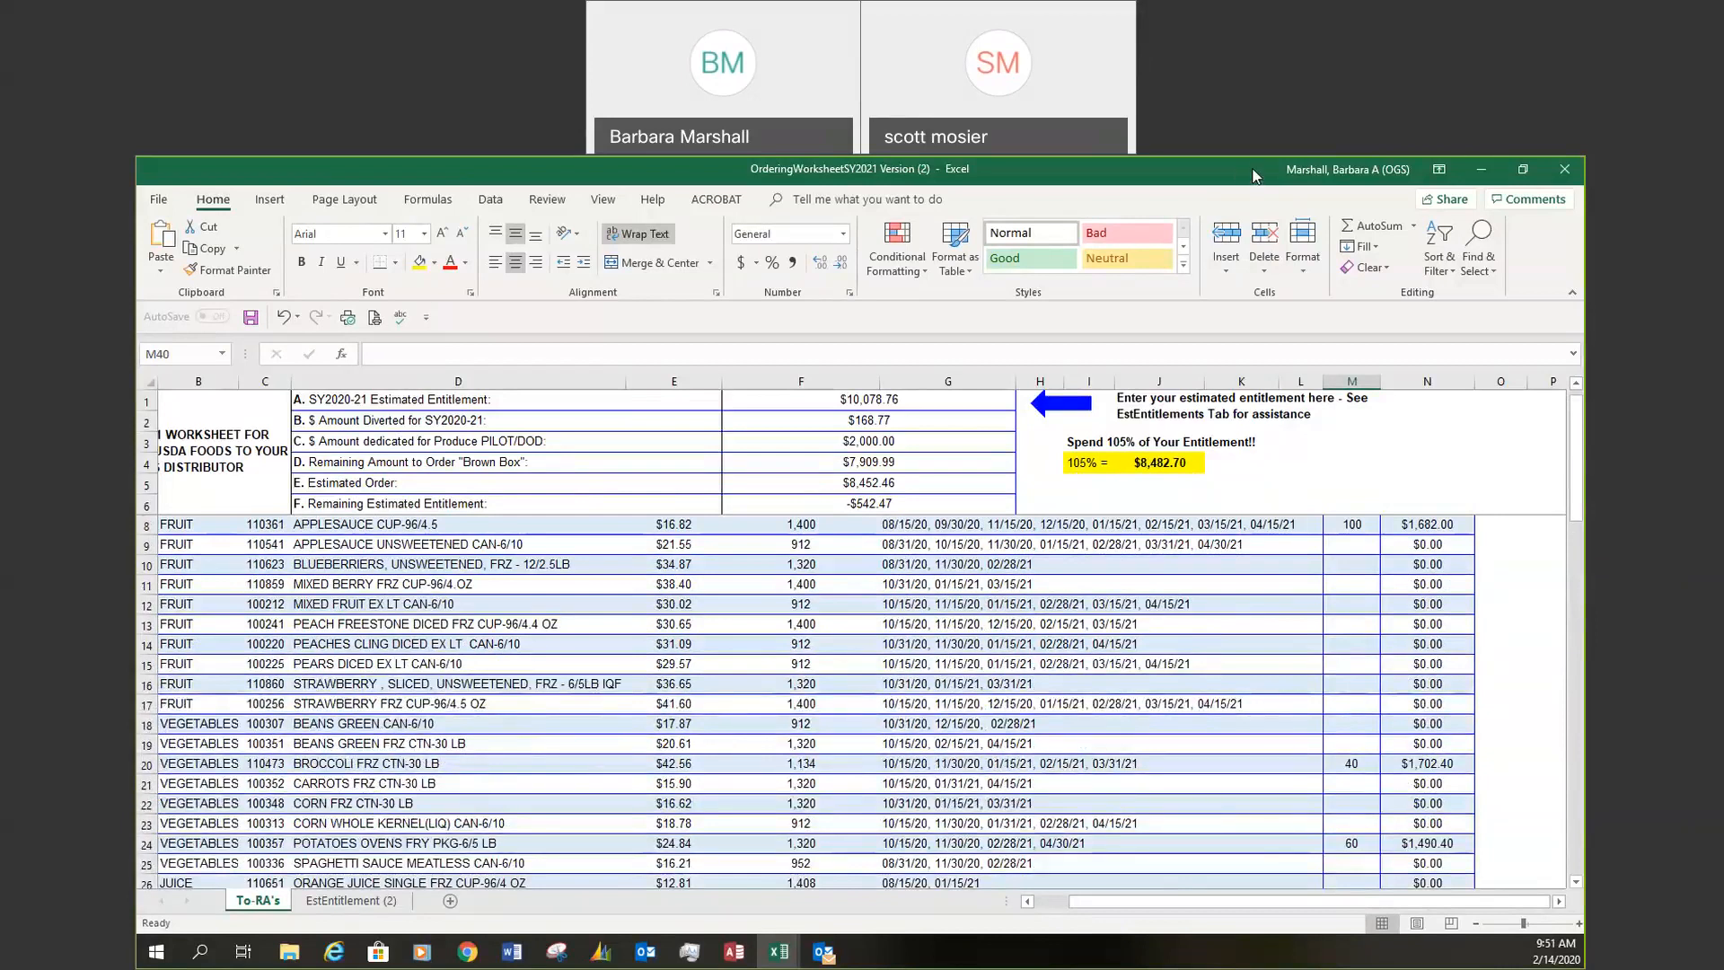
# Switch to the WBSCM portal in the browser and open Domestic Order Entry under Order Management in Operations
pyautogui.click(1482, 169)
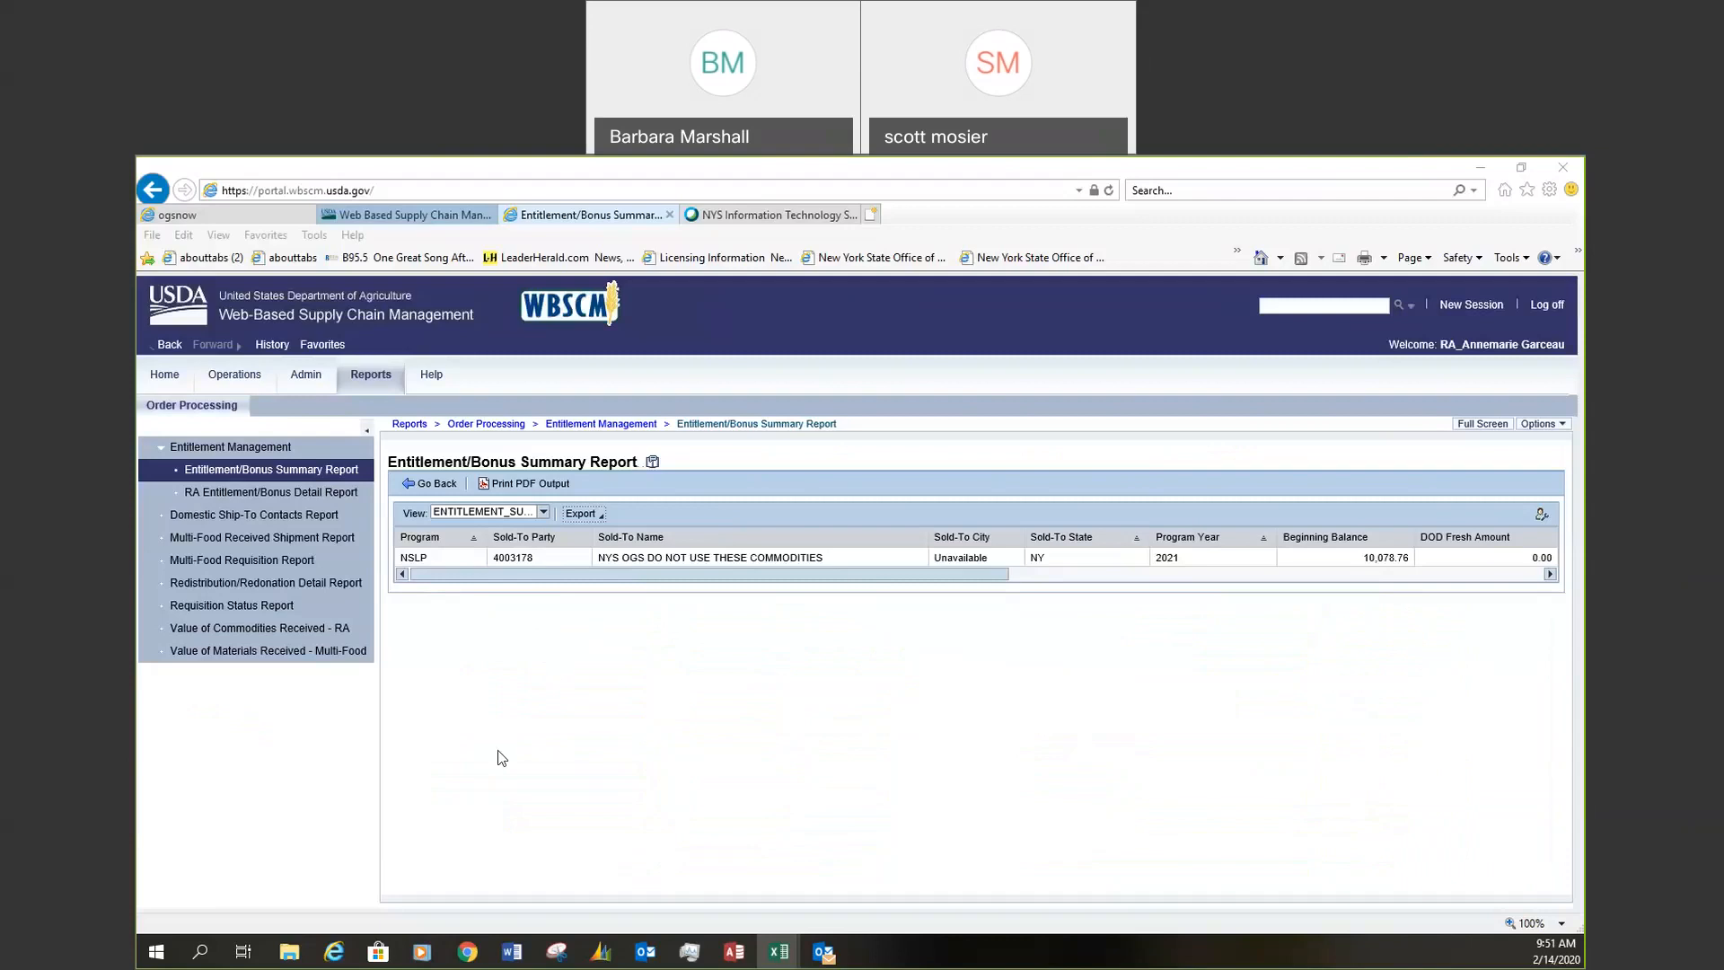
pyautogui.click(231, 379)
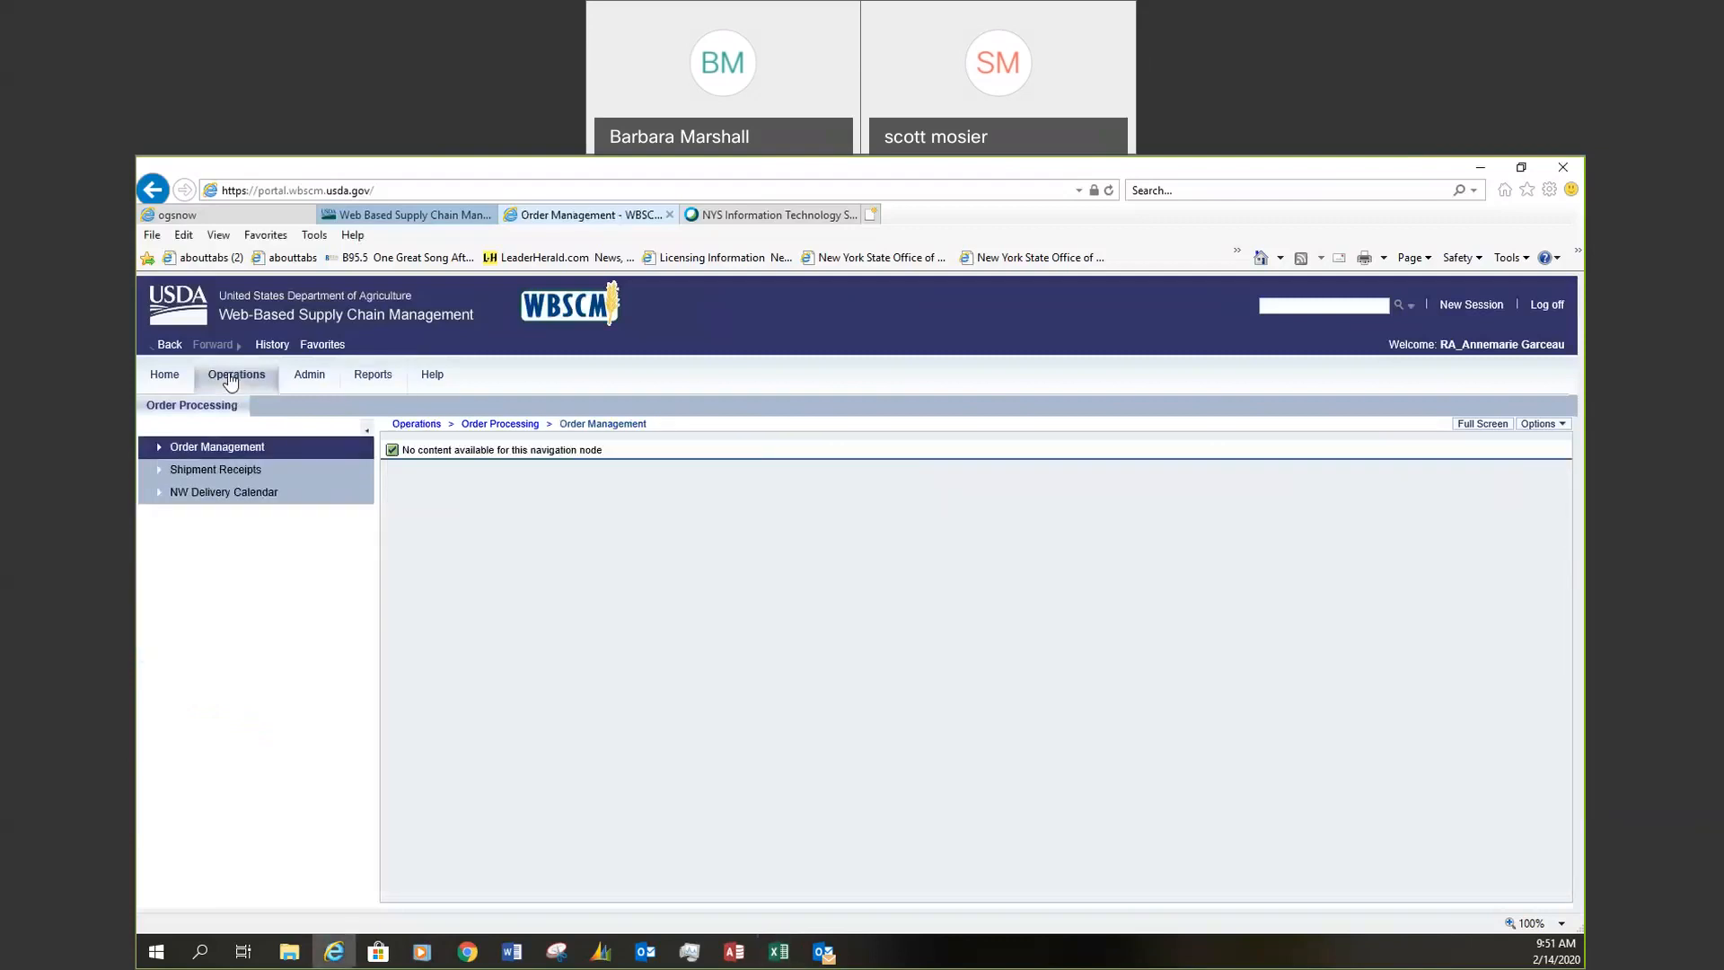
pyautogui.click(228, 449)
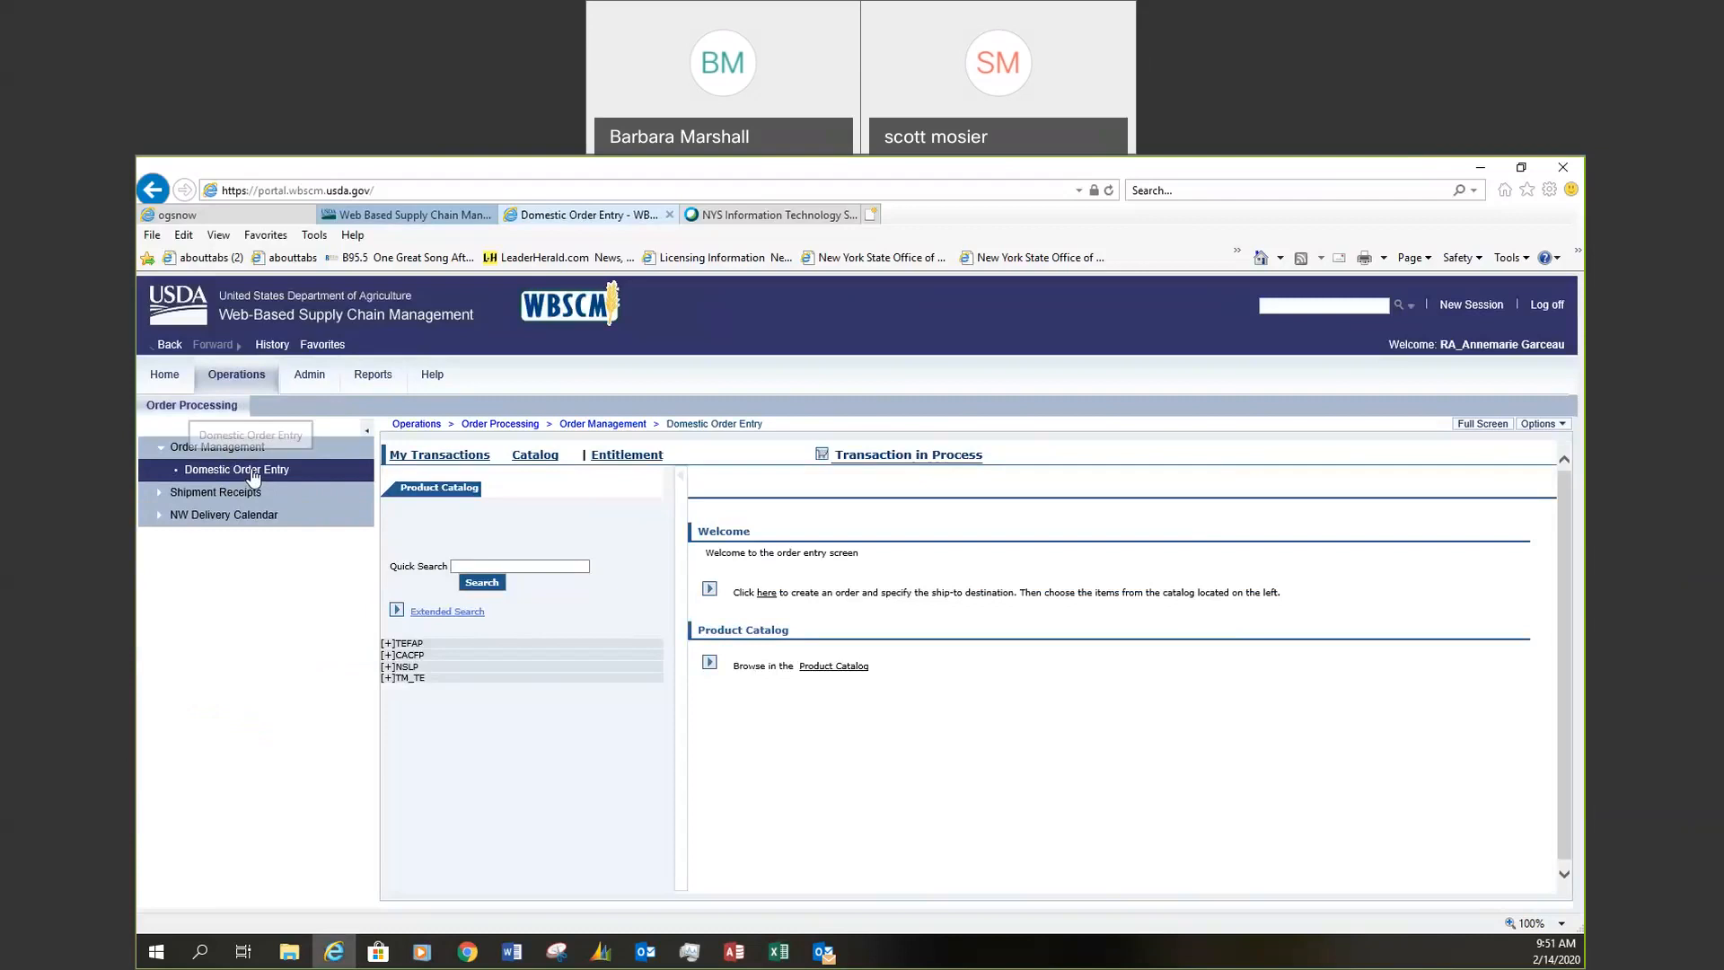
pyautogui.click(254, 476)
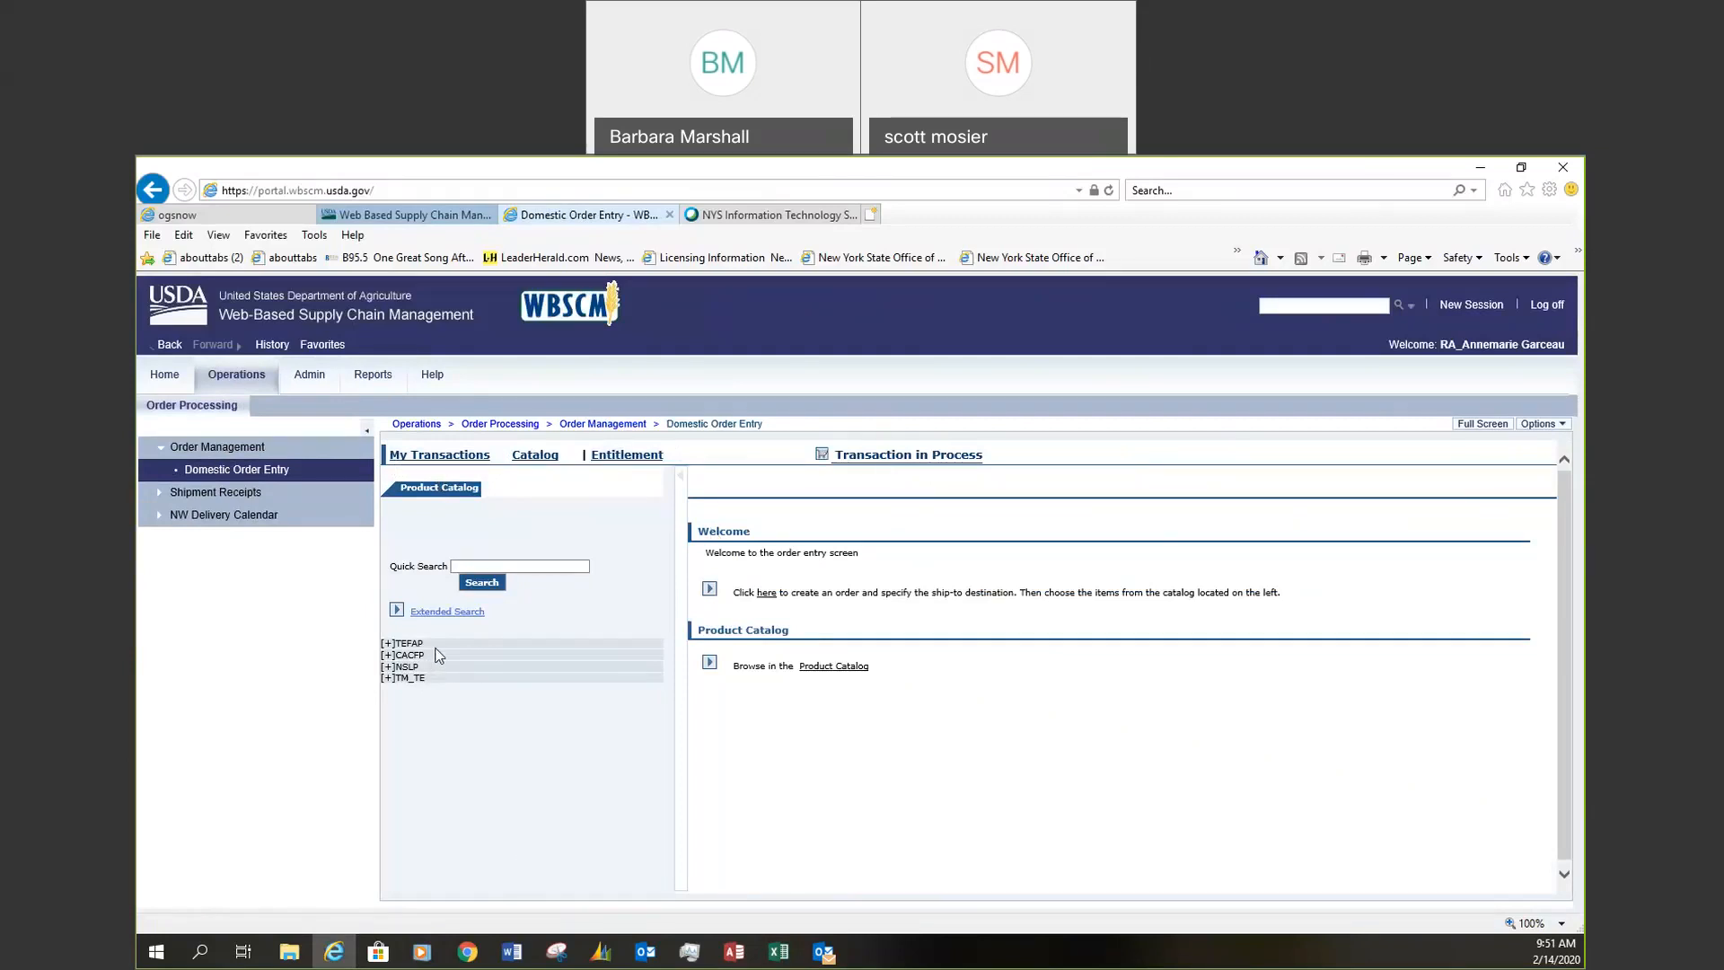
# Open the Entitlement product list for NSLP Direct Delivery Fruits (Canned, Dried, Fresh, Frozen) in the product catalog
pyautogui.click(406, 668)
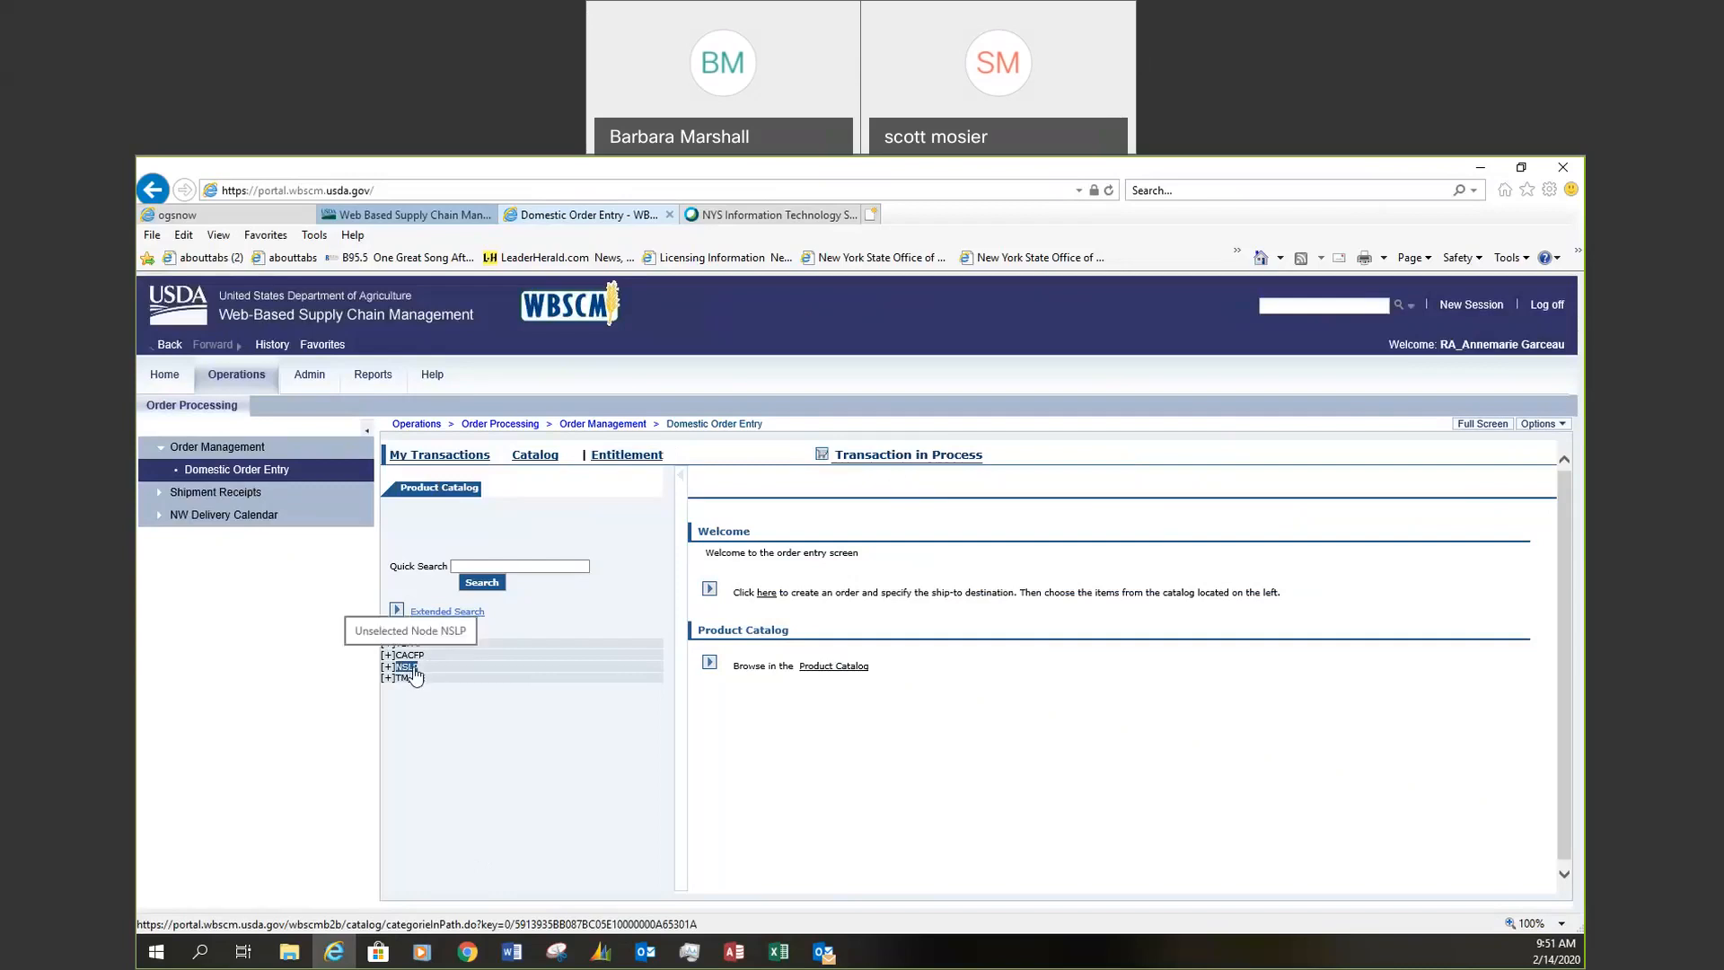
pyautogui.click(402, 655)
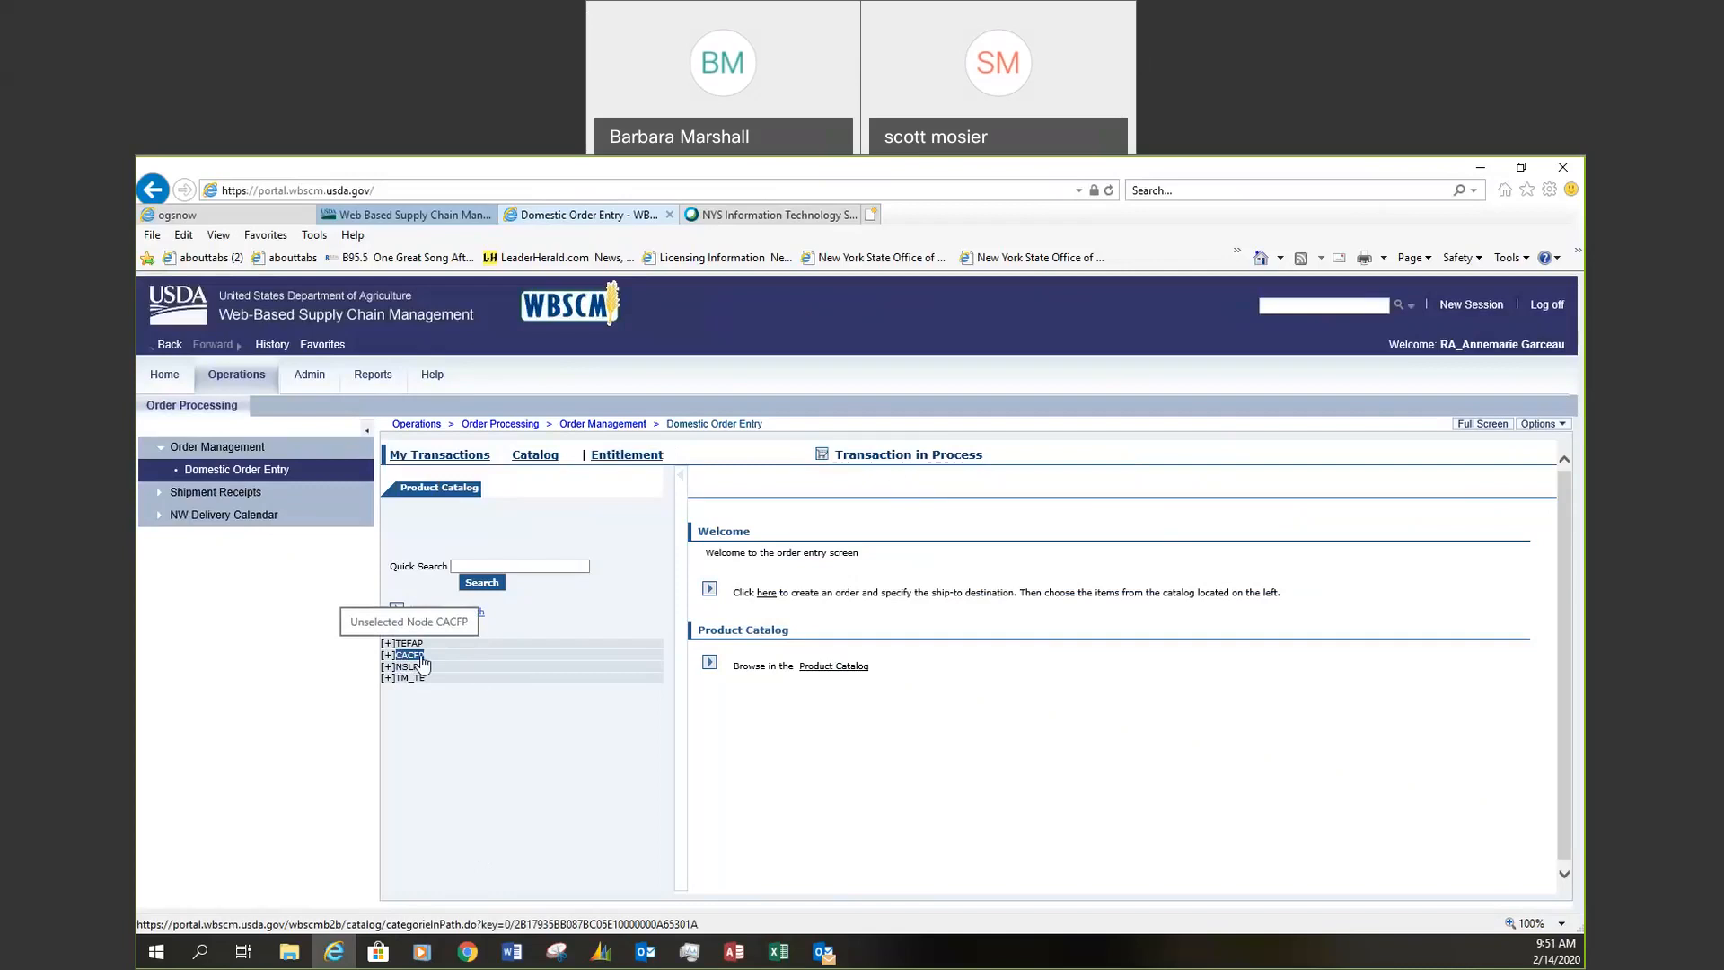
pyautogui.click(411, 667)
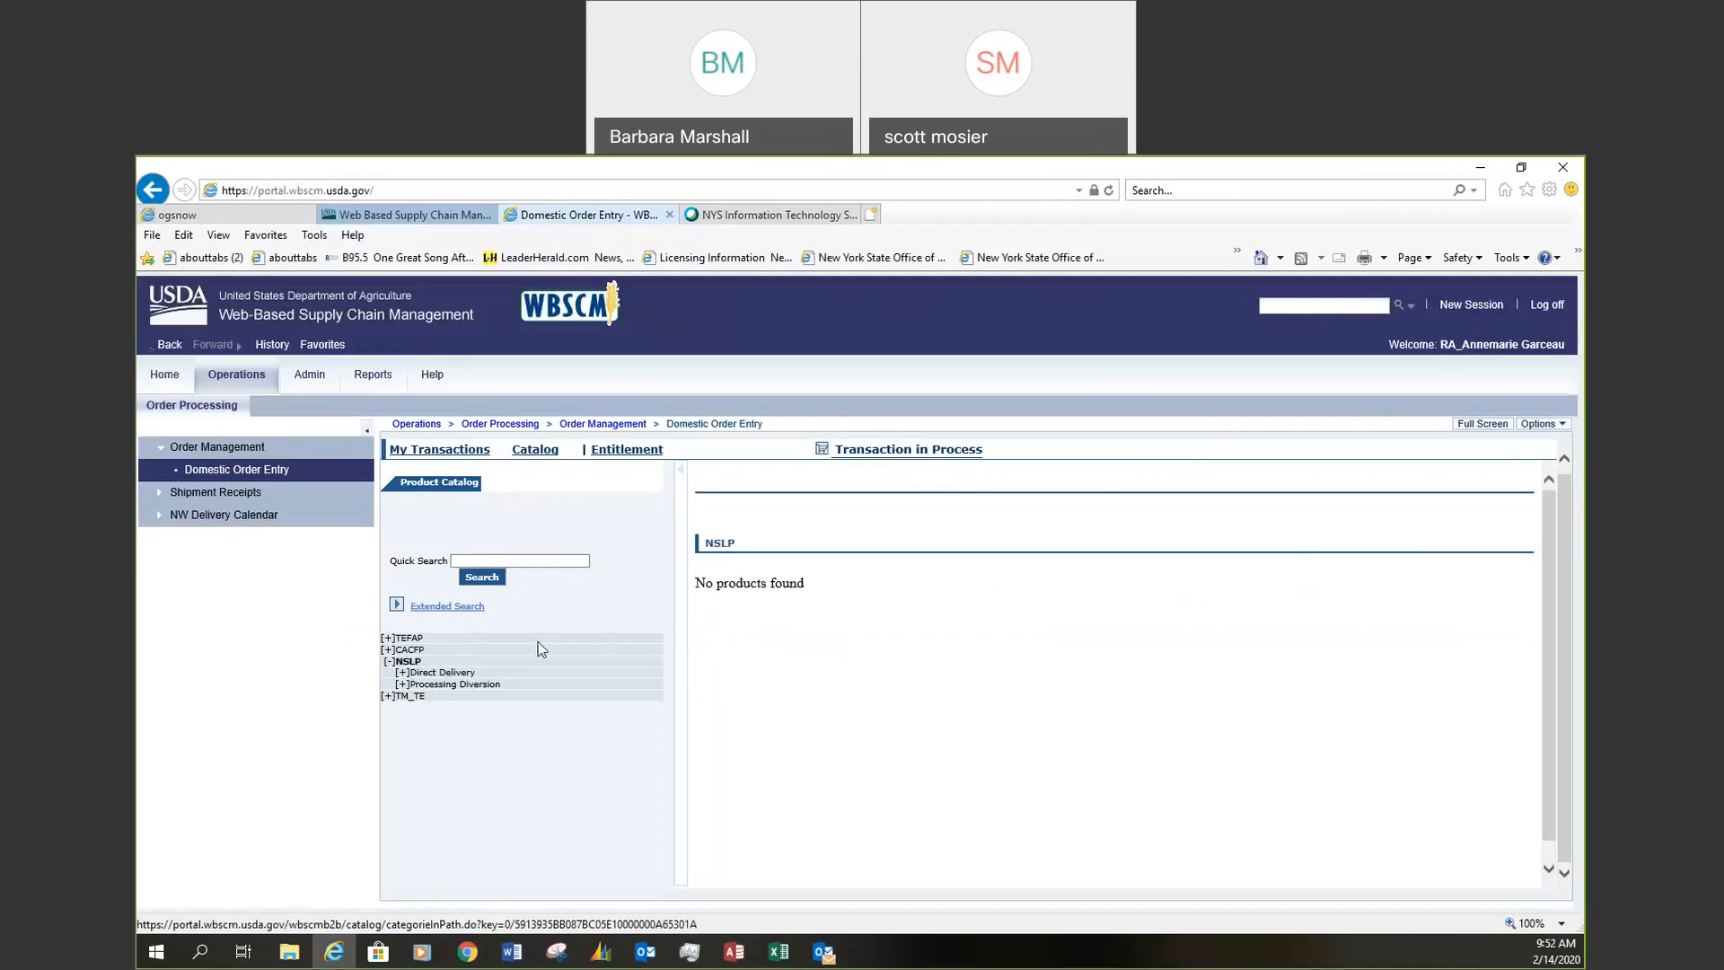
pyautogui.click(461, 674)
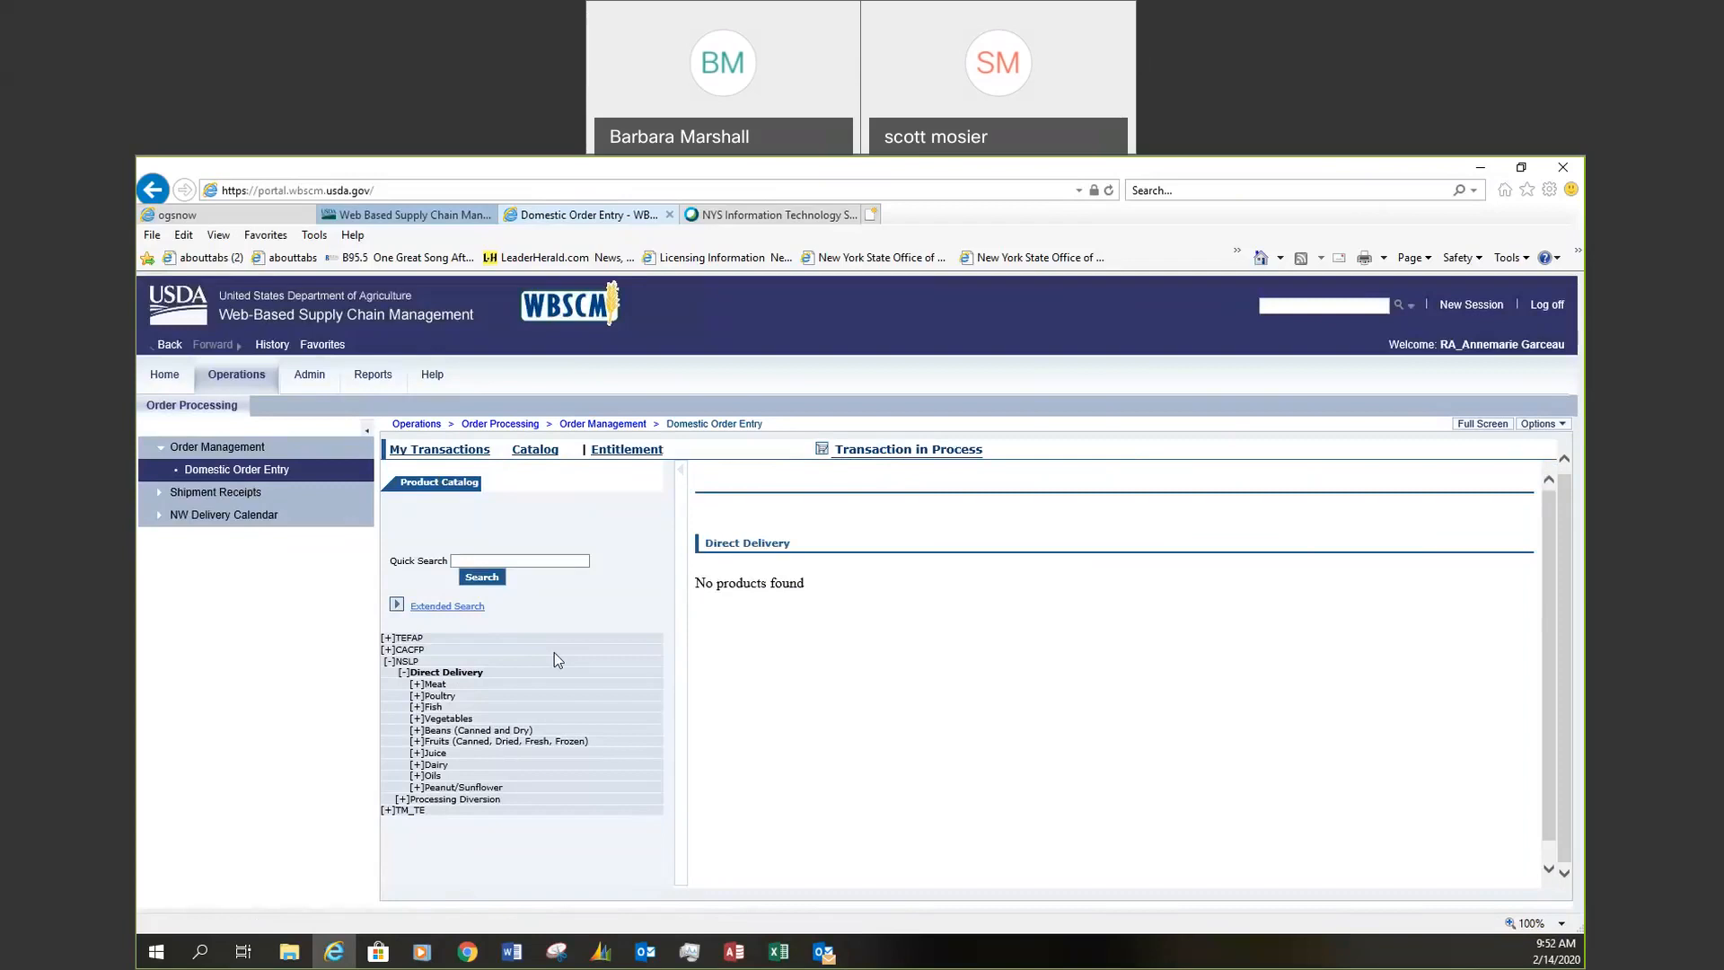
pyautogui.click(449, 744)
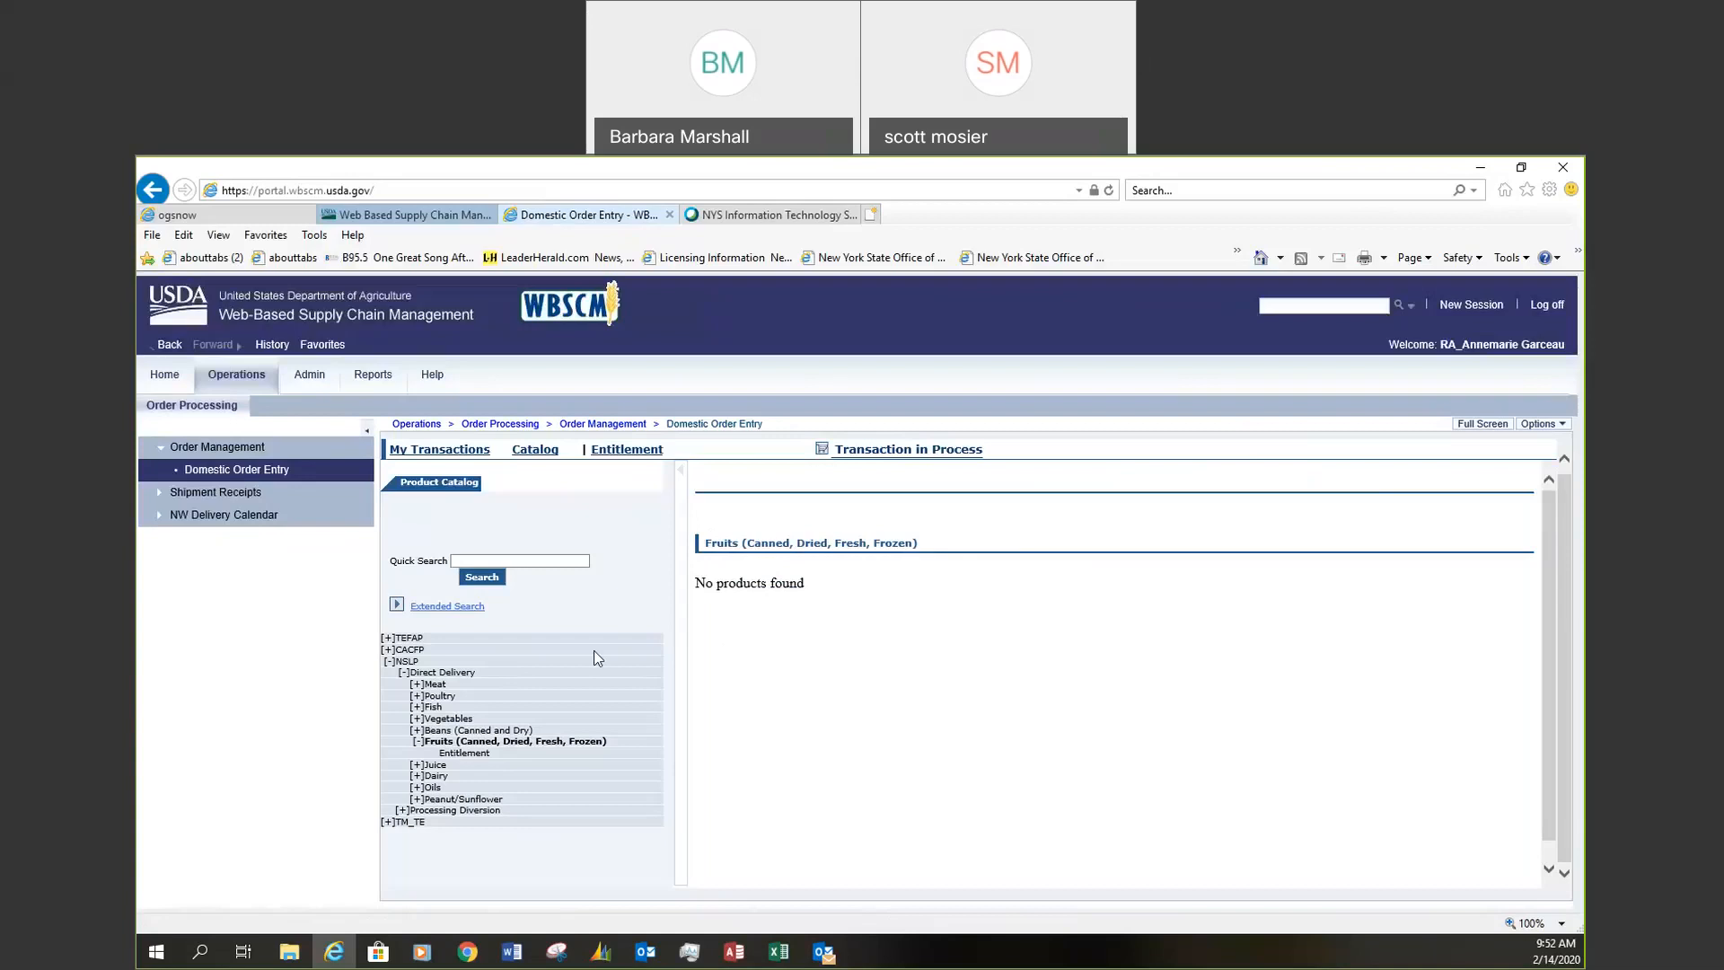
pyautogui.click(482, 756)
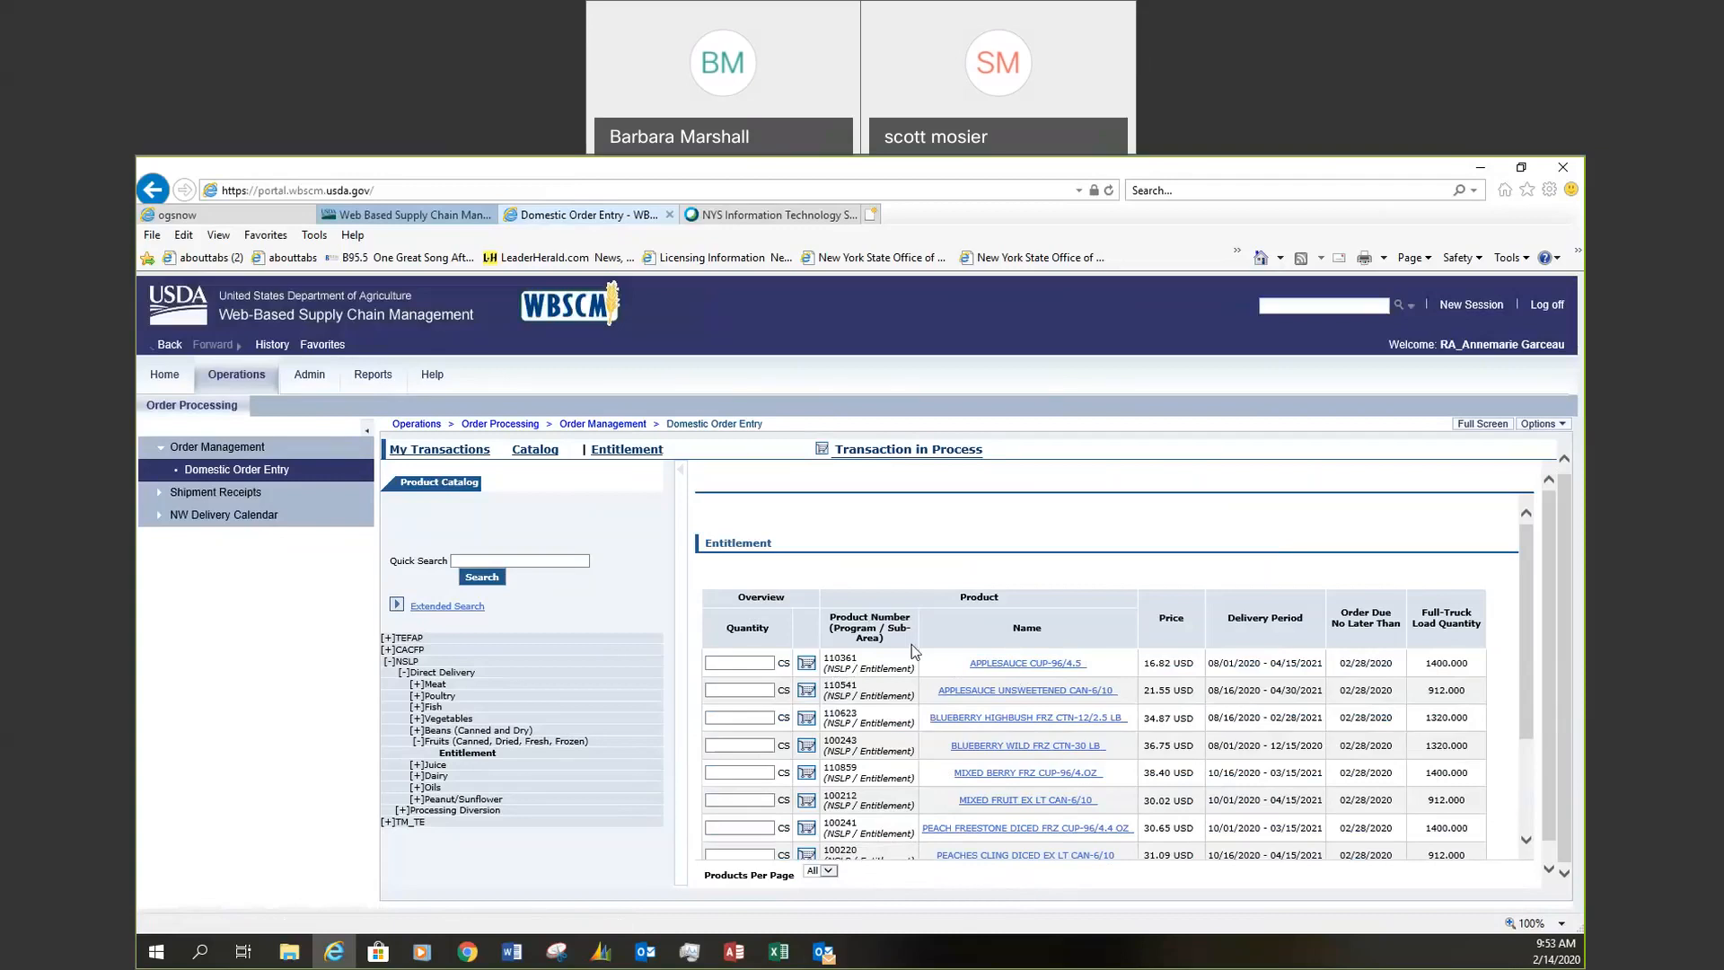
# Add 100 cases of APPLESAUCE CUP-96/4.5 for the 08/15/2020 delivery date to the cart
pyautogui.click(809, 662)
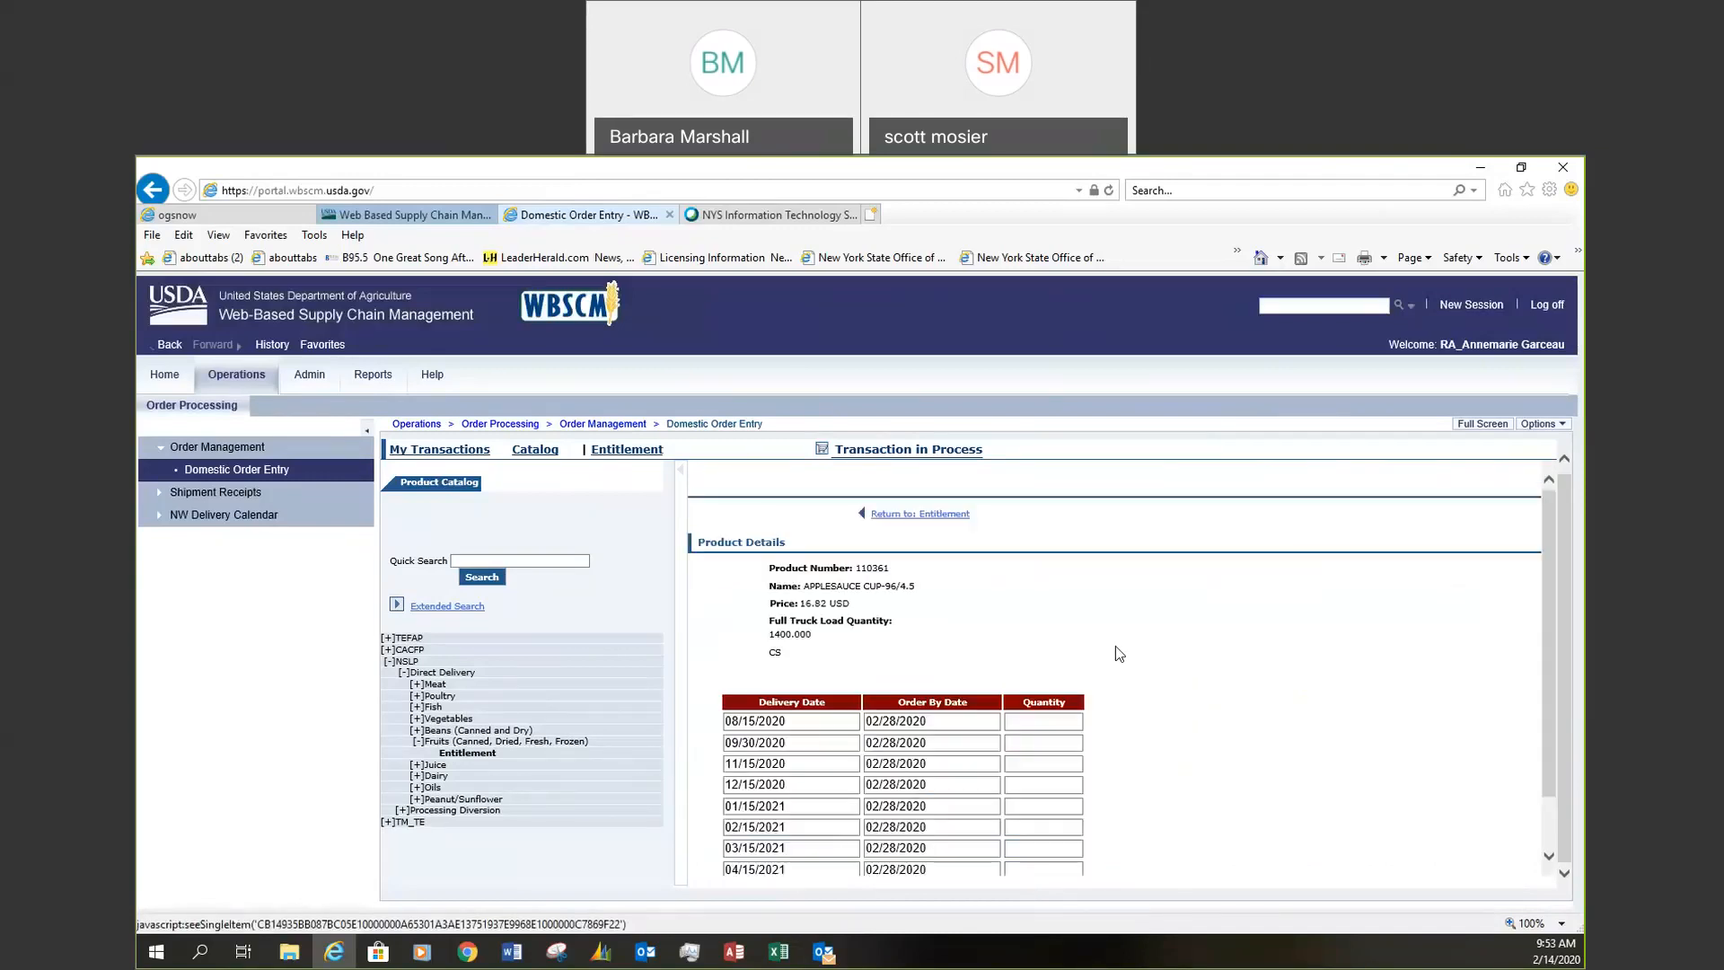
pyautogui.scroll(-2, 1189, 642)
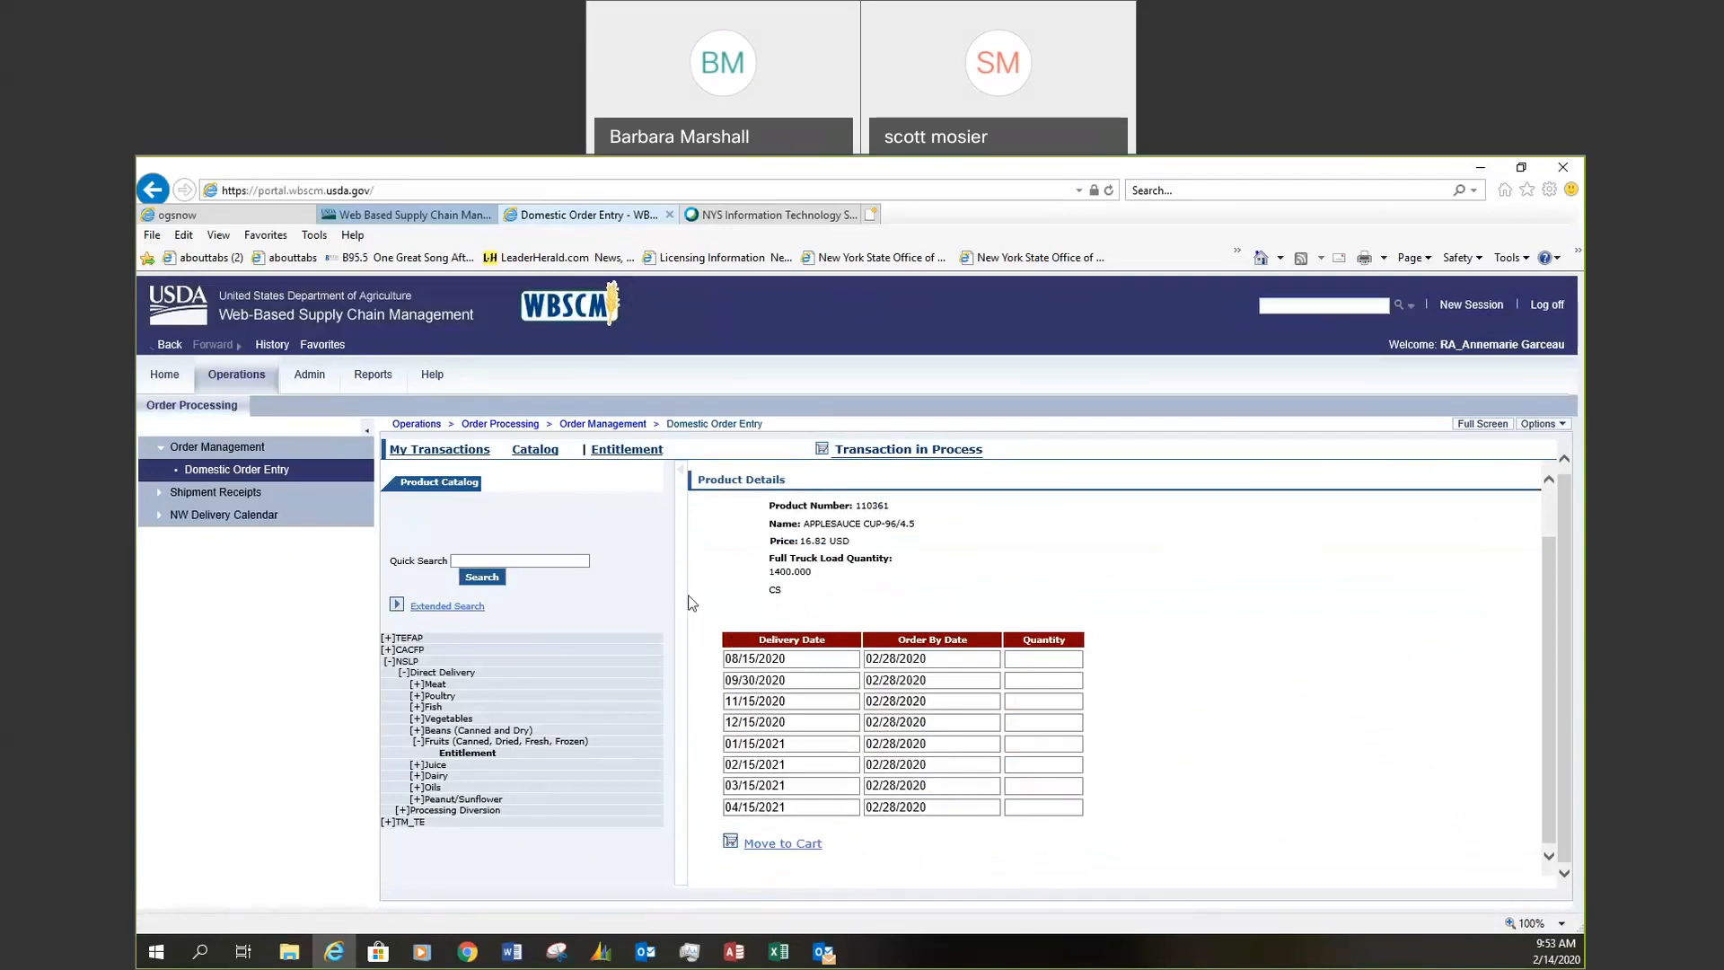
pyautogui.click(1043, 660)
pyautogui.write('100')
pyautogui.click(786, 845)
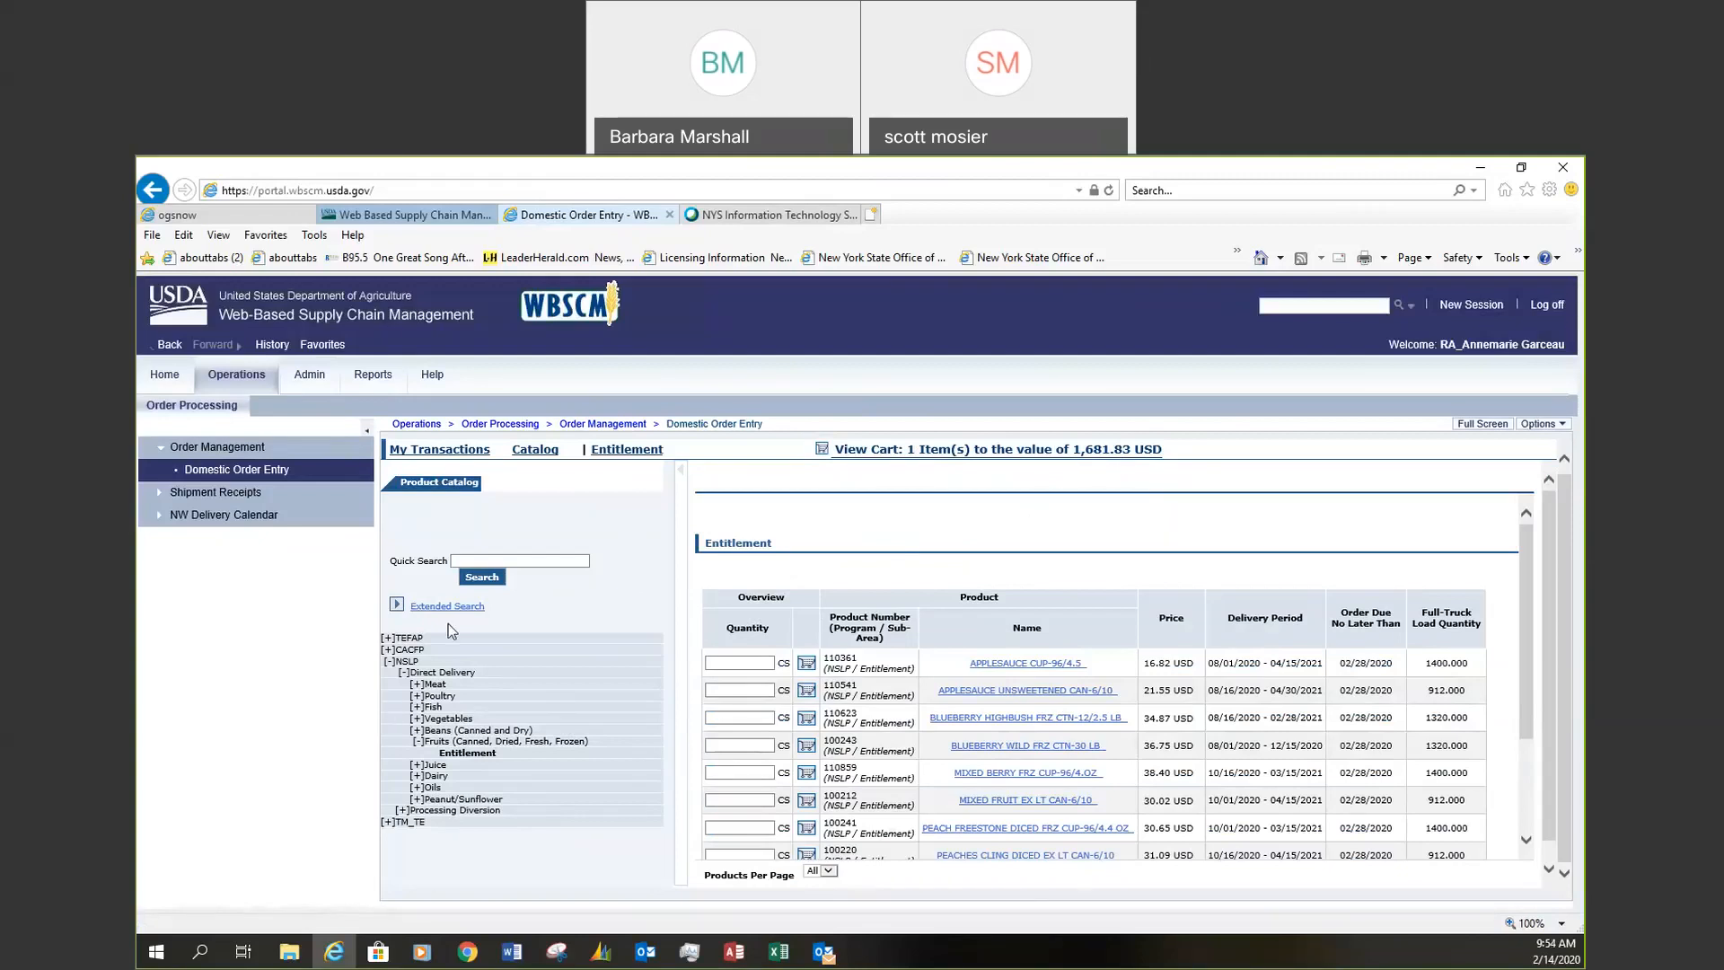
# Open the Entitlement product list for NSLP Direct Delivery Vegetables in the product catalog
pyautogui.moveTo(438, 742); pyautogui.dragTo(438, 806)
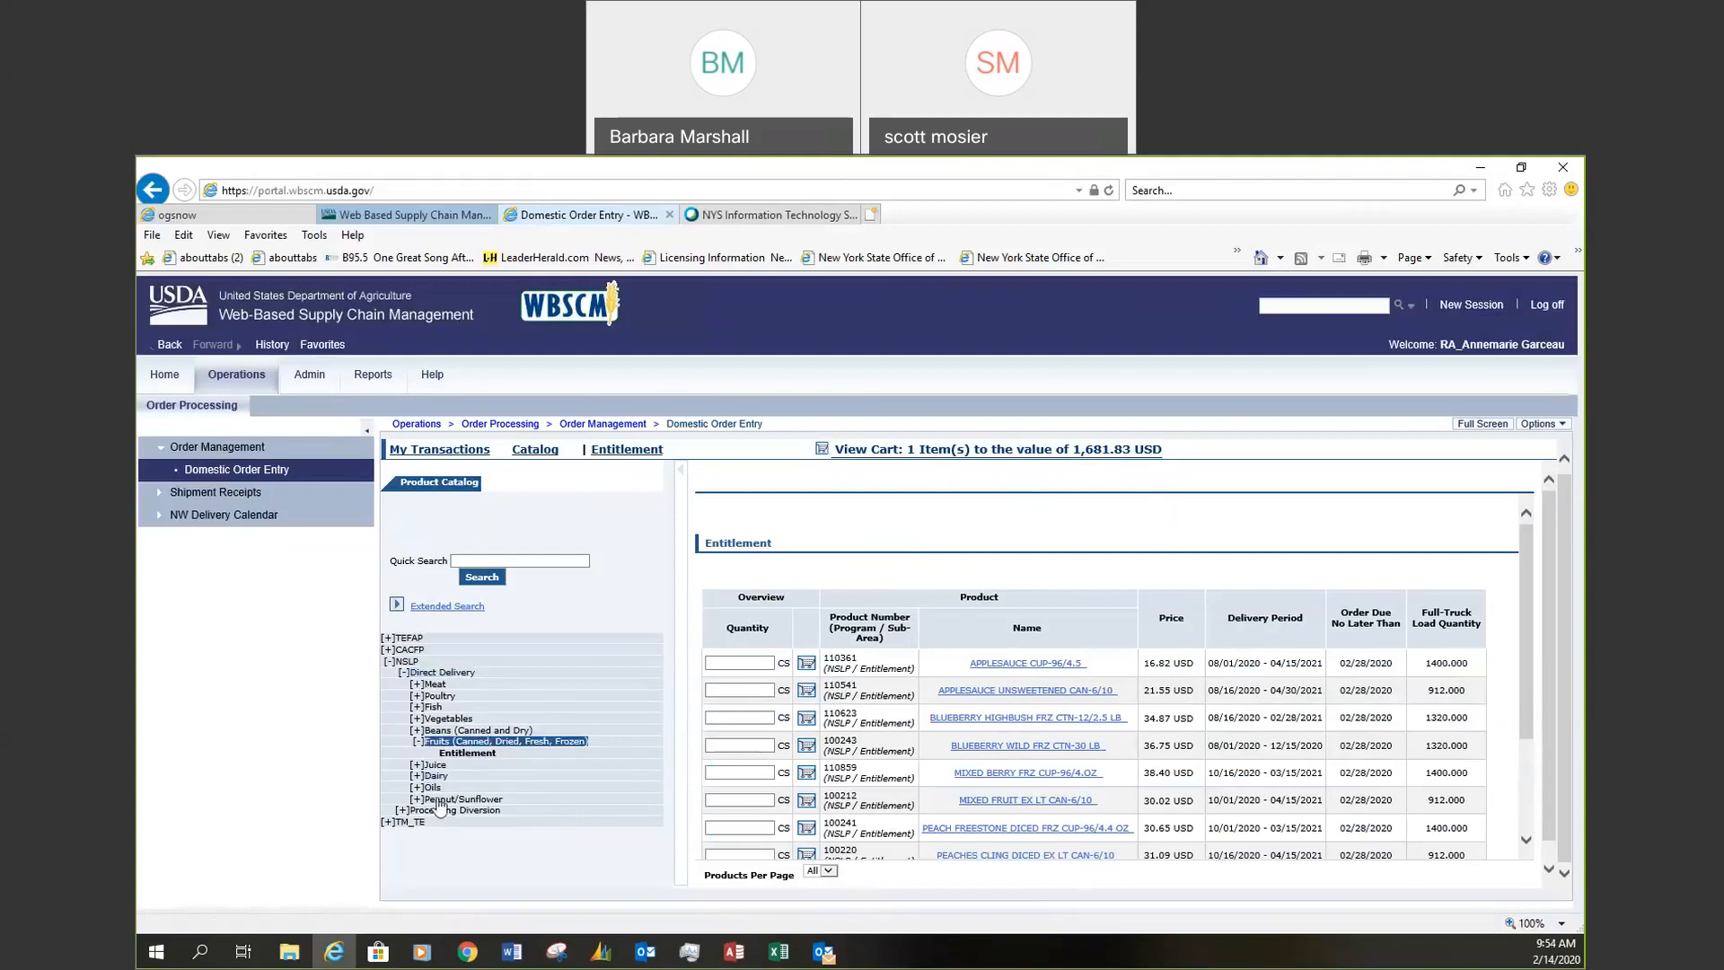
pyautogui.click(459, 721)
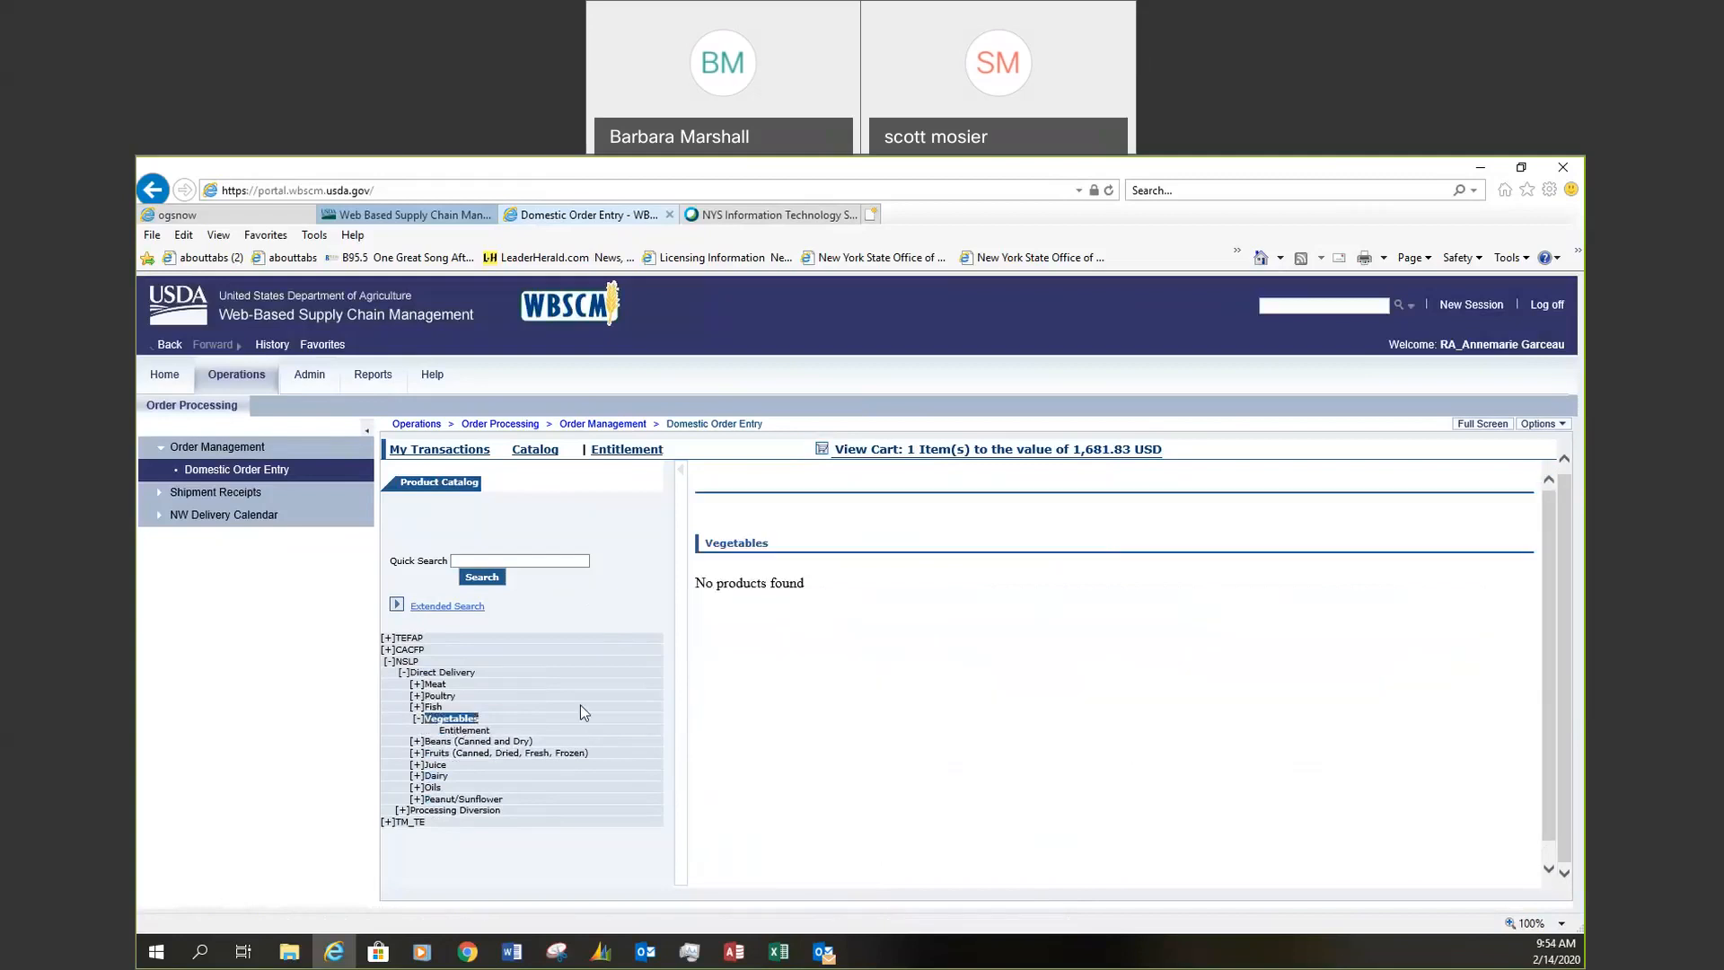
pyautogui.click(476, 731)
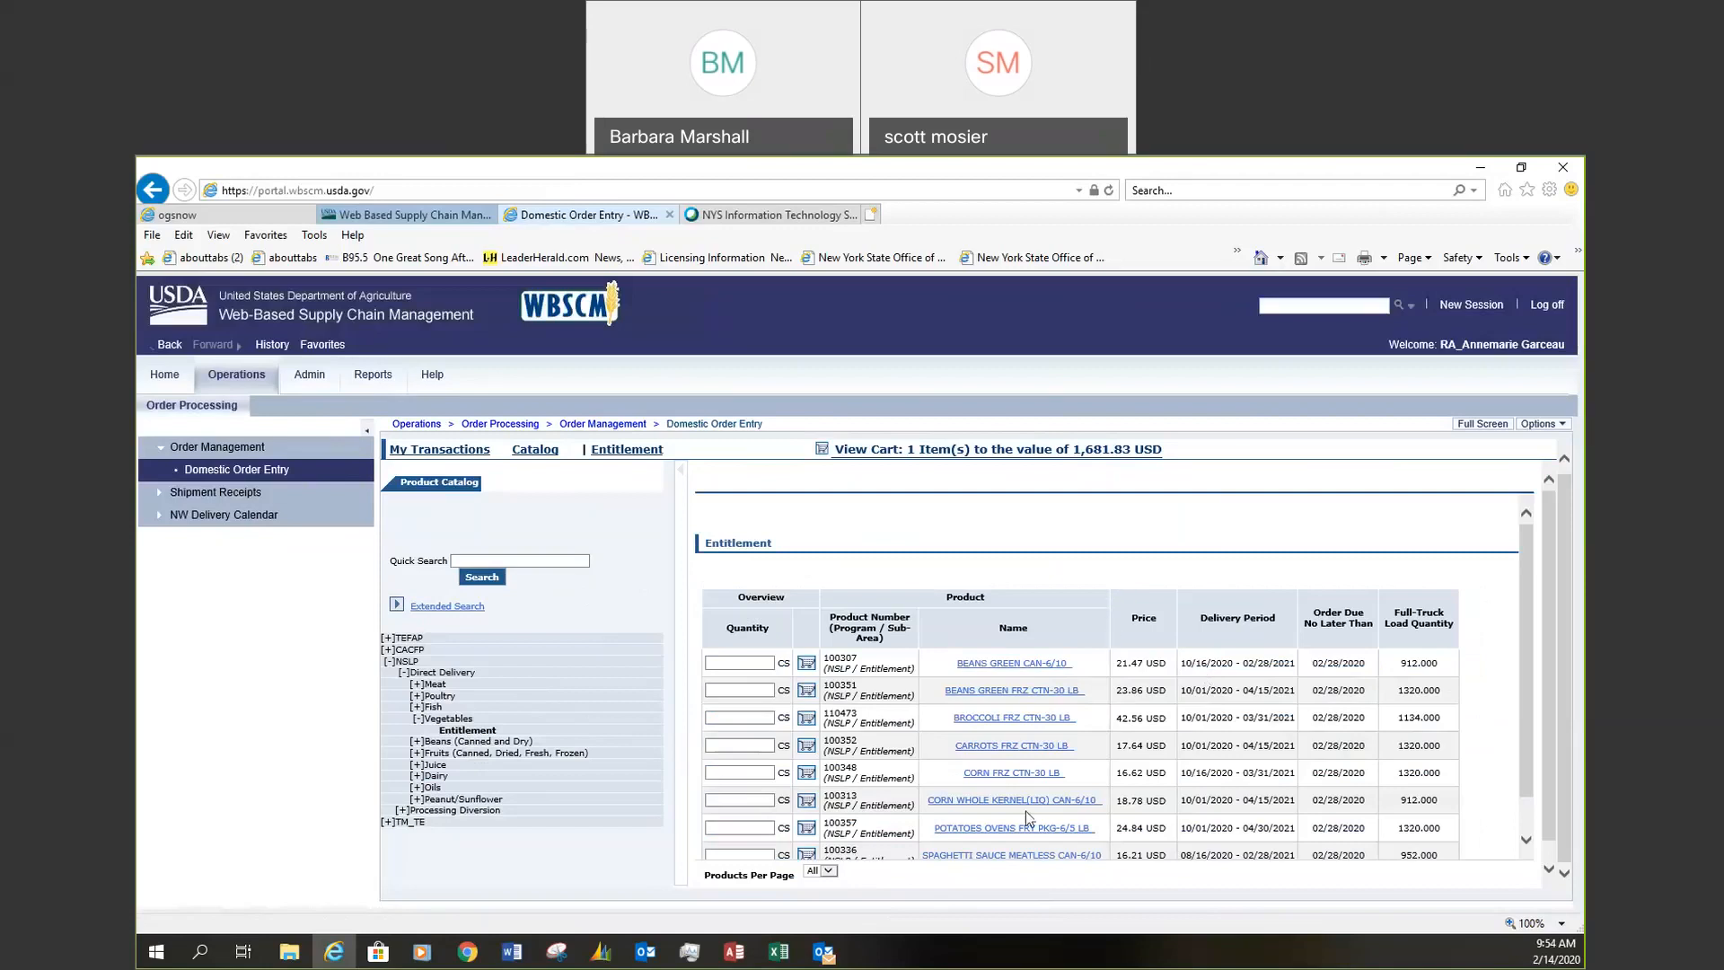
# Add 40 cases of BROCCOLI FRZ CTN-30 LB for the 10/15/2020 delivery date to the cart
pyautogui.click(807, 719)
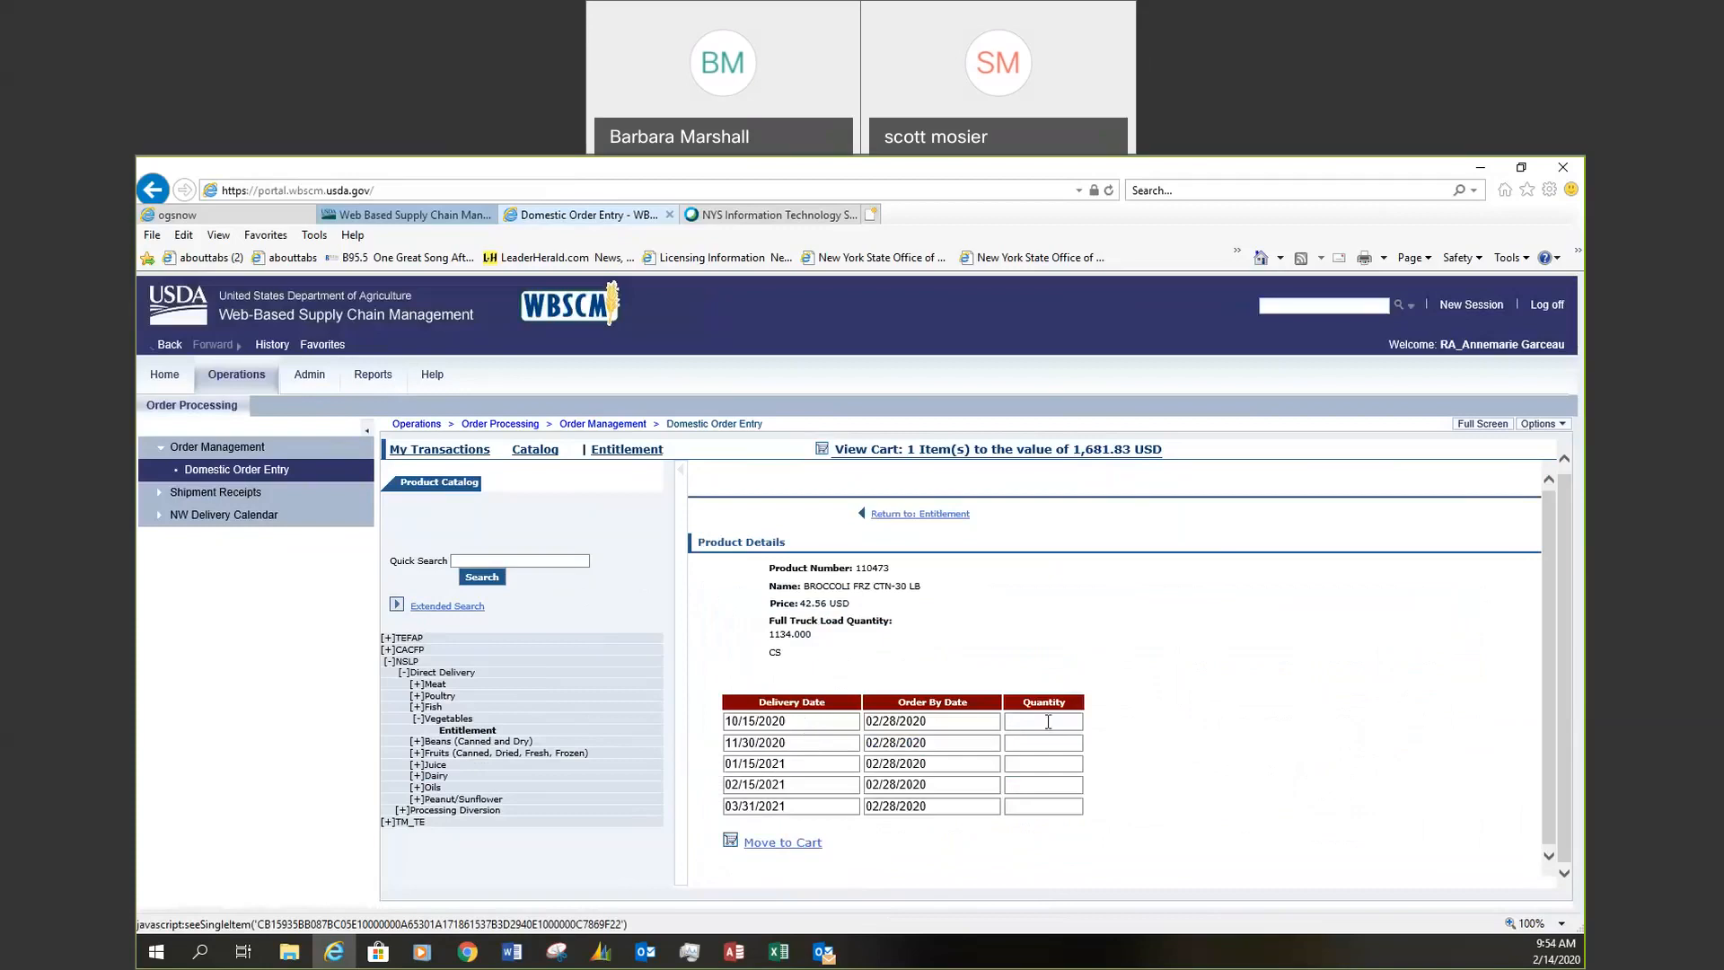
pyautogui.write('40')
pyautogui.click(794, 846)
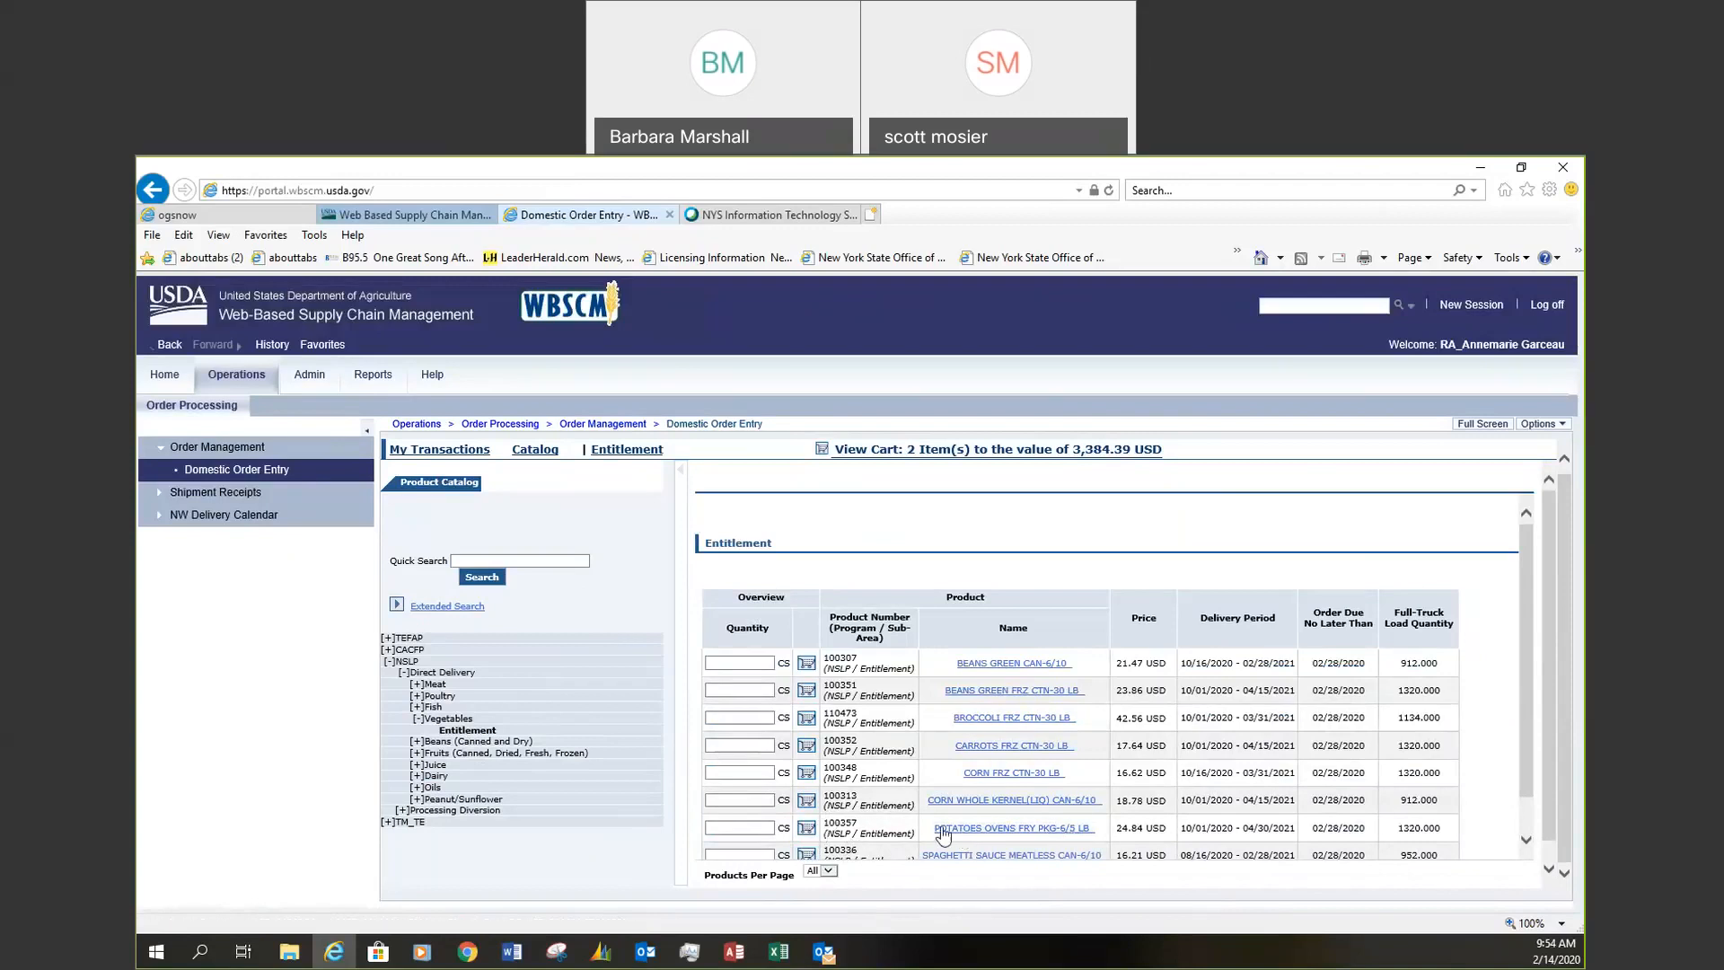
# Add 60 cases of POTATOES OVENS FRY PKG-6/5 LB for the 10/15/2020 delivery date to the cart
pyautogui.click(809, 828)
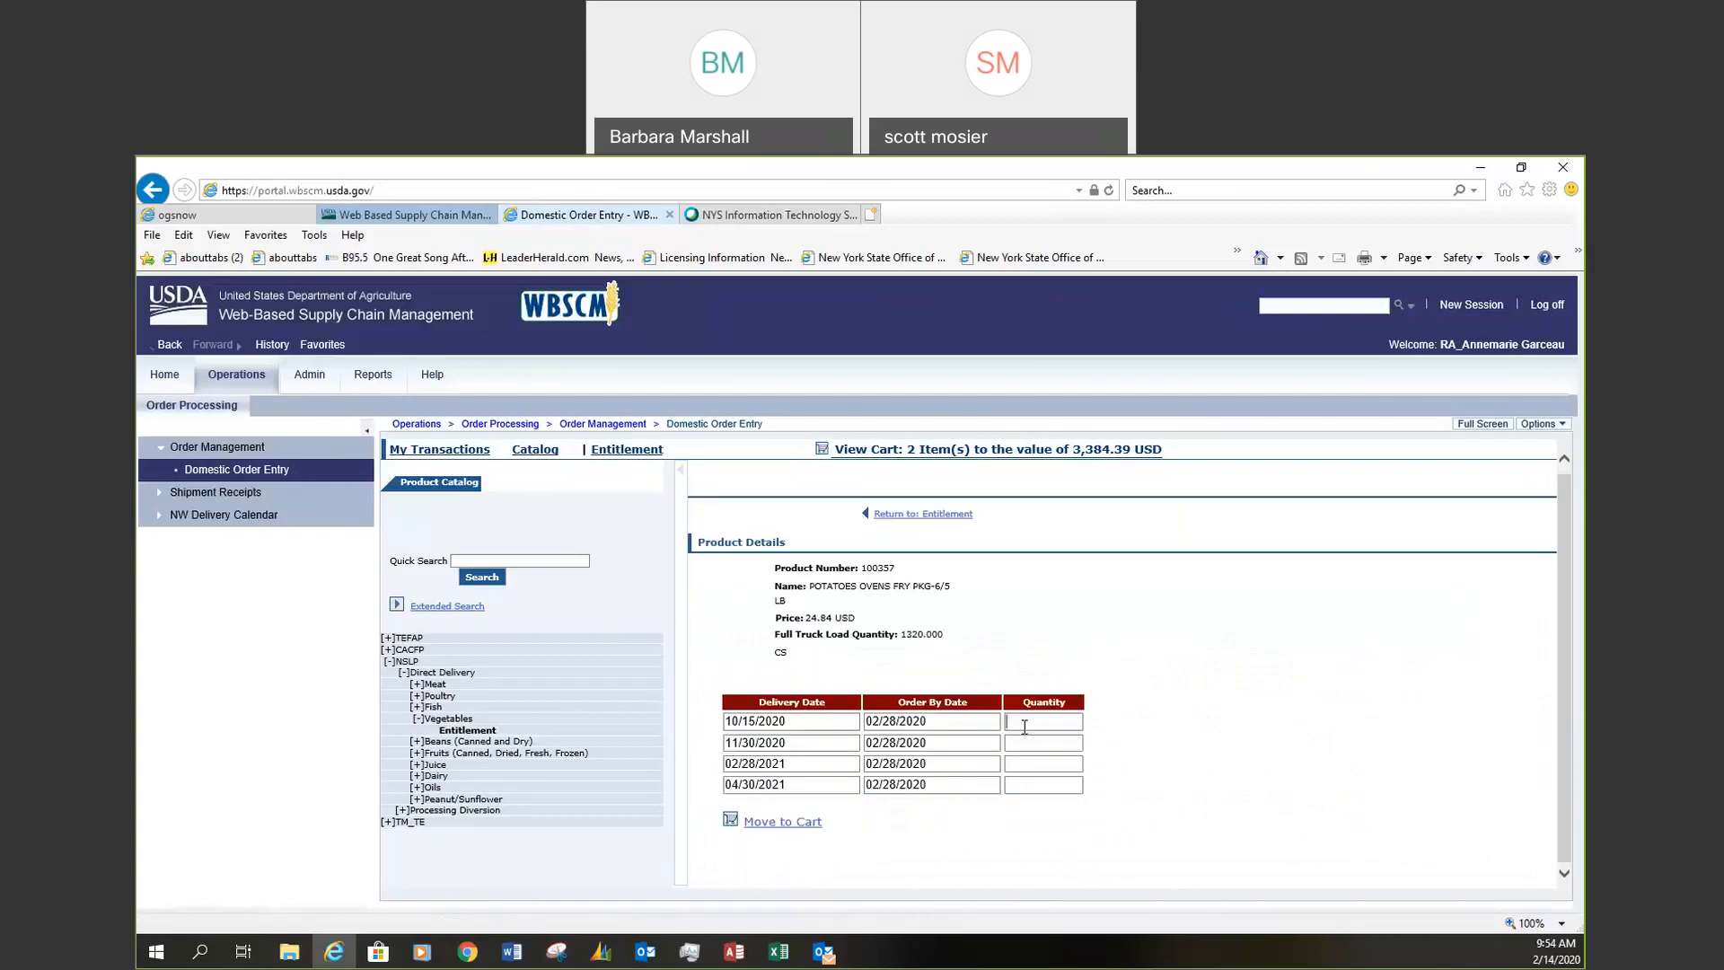
pyautogui.write('60')
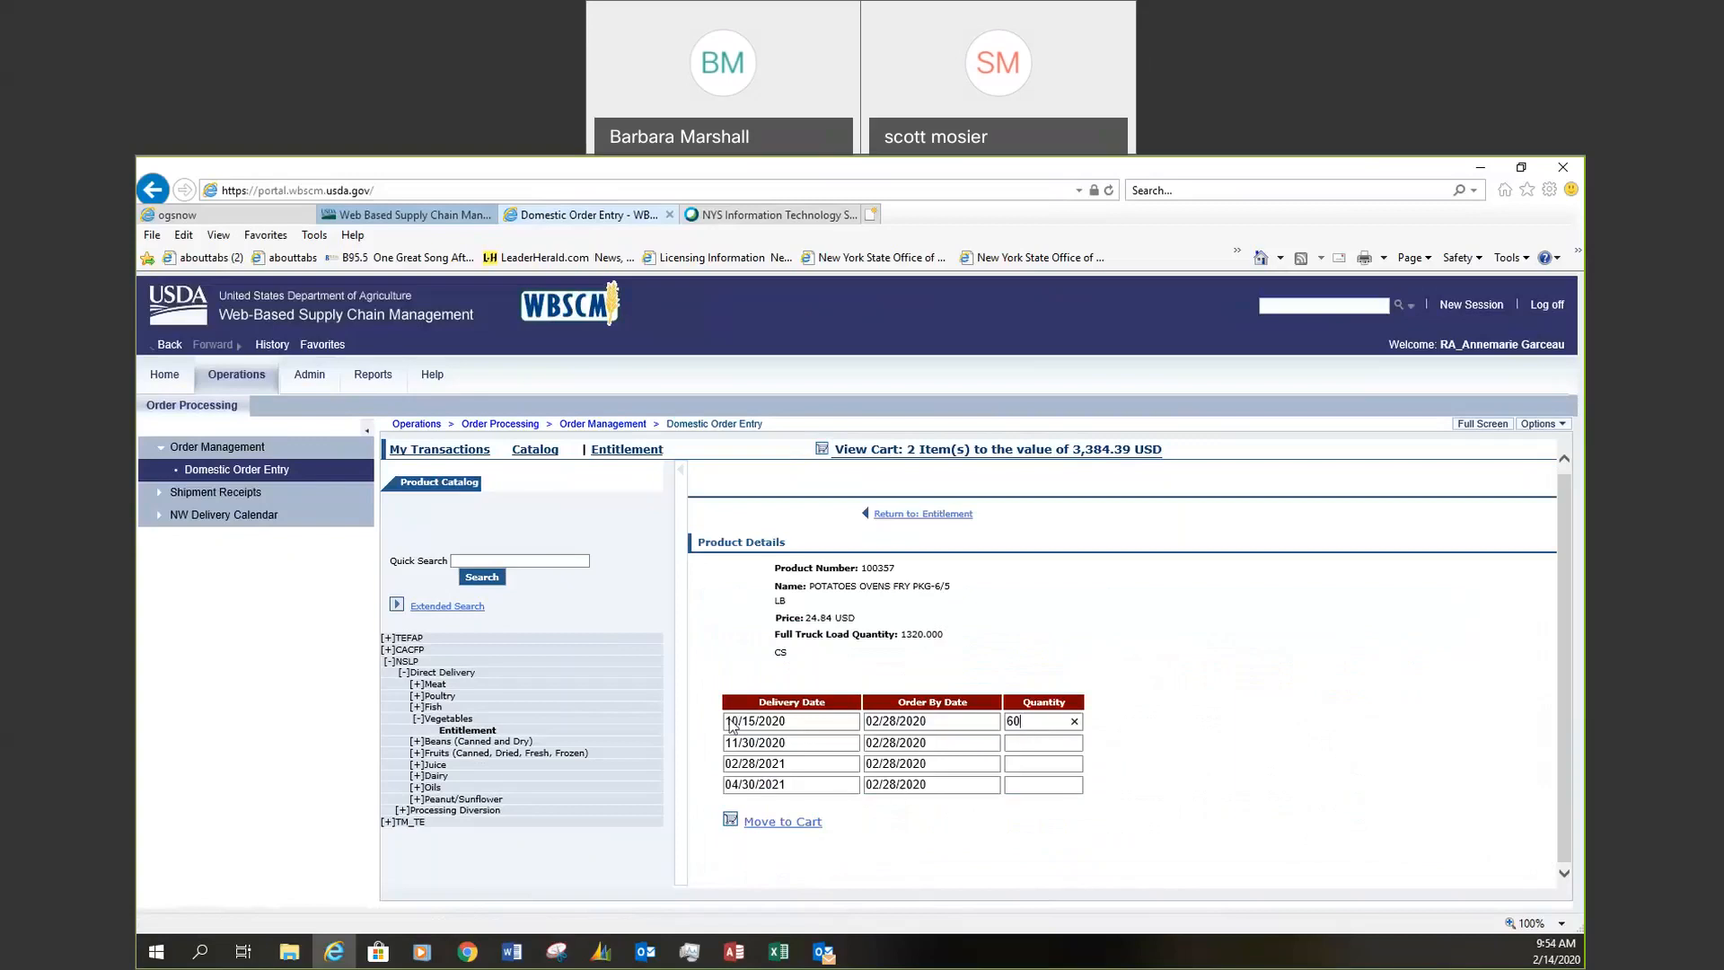
pyautogui.click(784, 824)
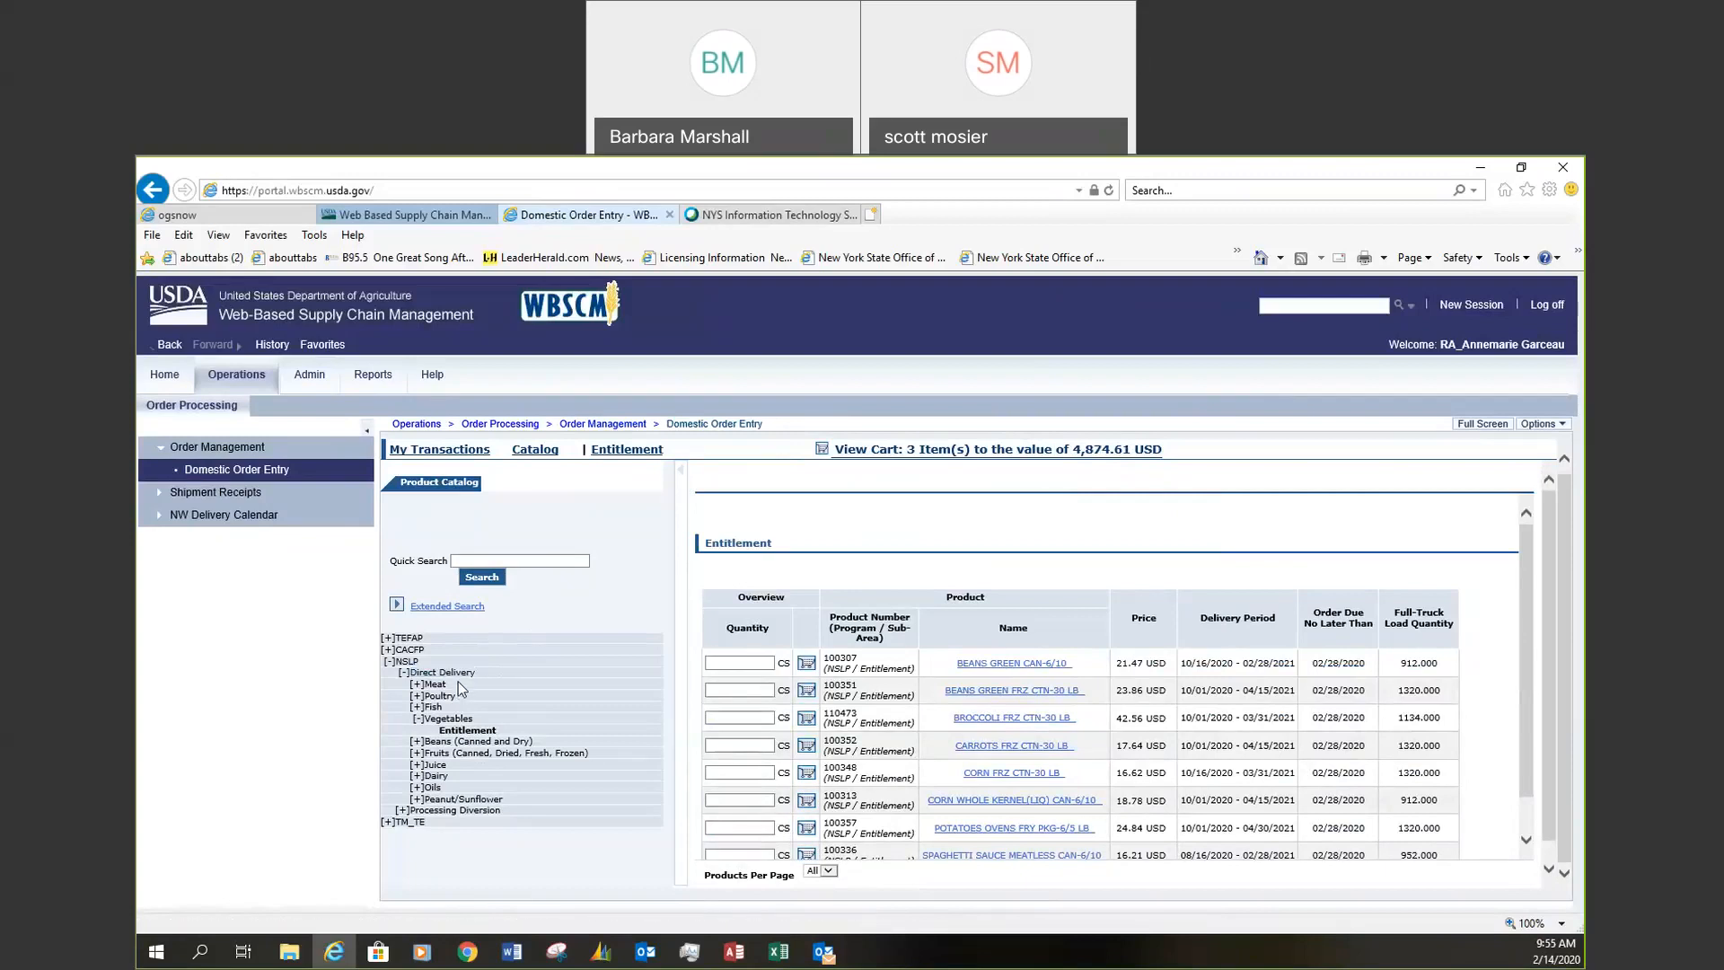
# From the NSLP Direct Delivery Dairy Entitlement list, add 8 cases of CHEESE MOZ LM PART SKIM FRZ LVS-8/6 LB for 08/31/2020 delivery to the cart
pyautogui.click(437, 776)
pyautogui.click(474, 776)
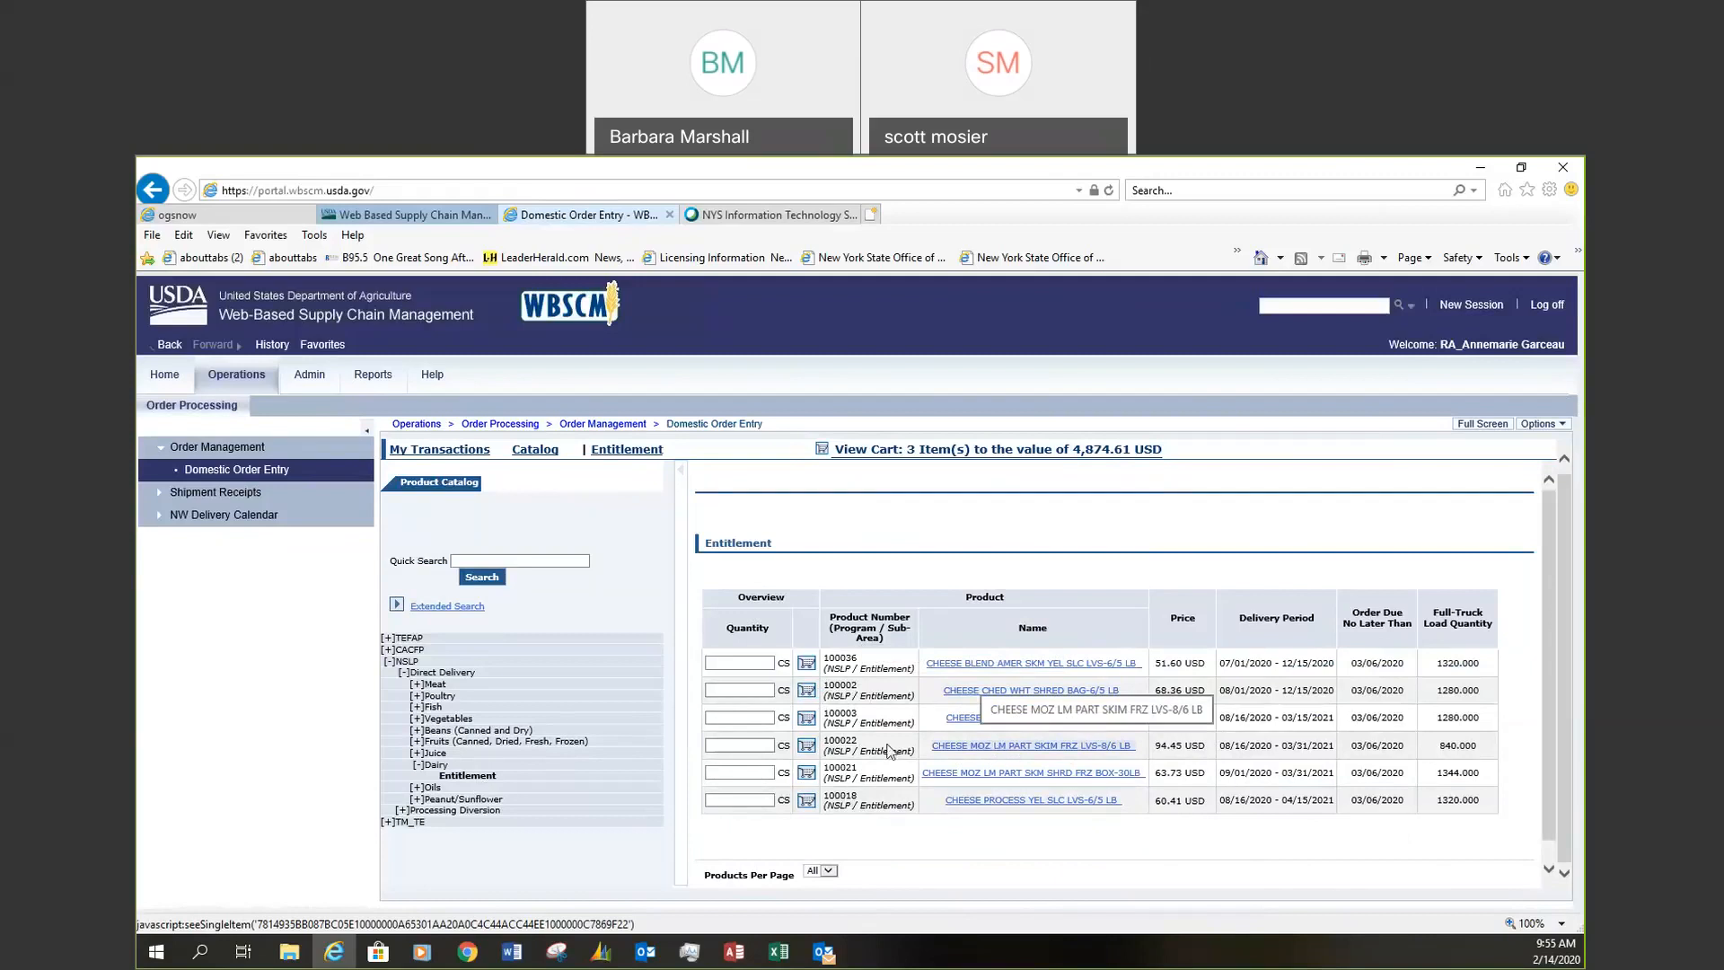
pyautogui.click(982, 753)
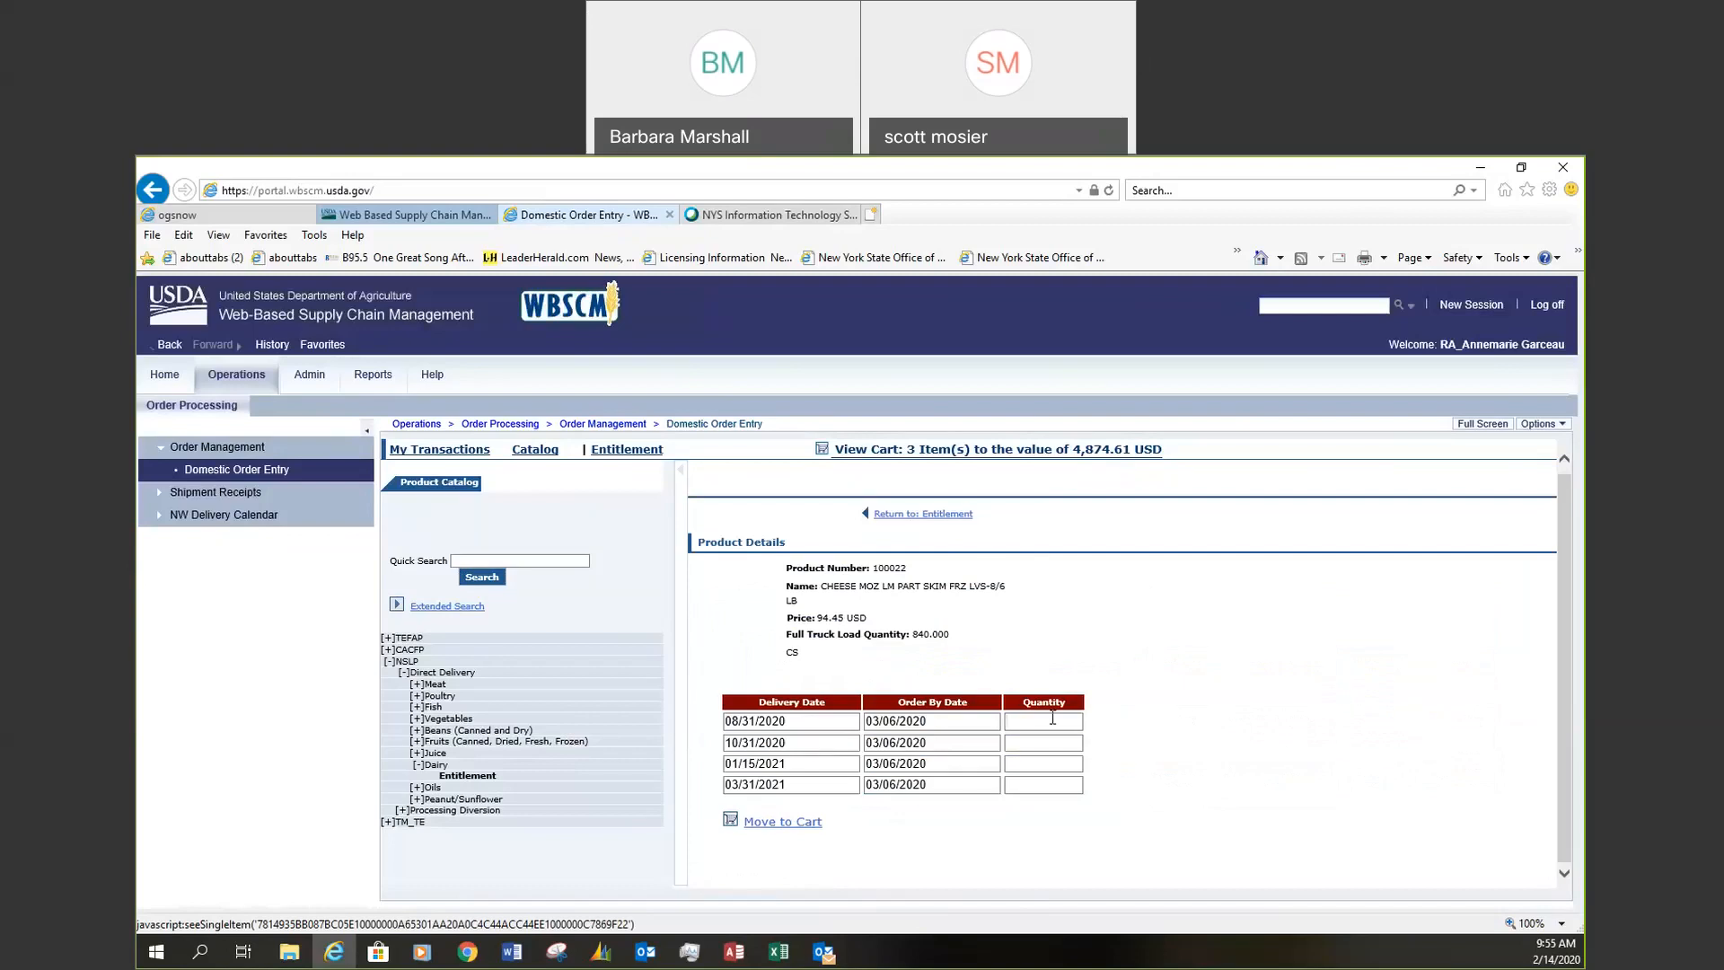
pyautogui.write('8')
pyautogui.click(806, 824)
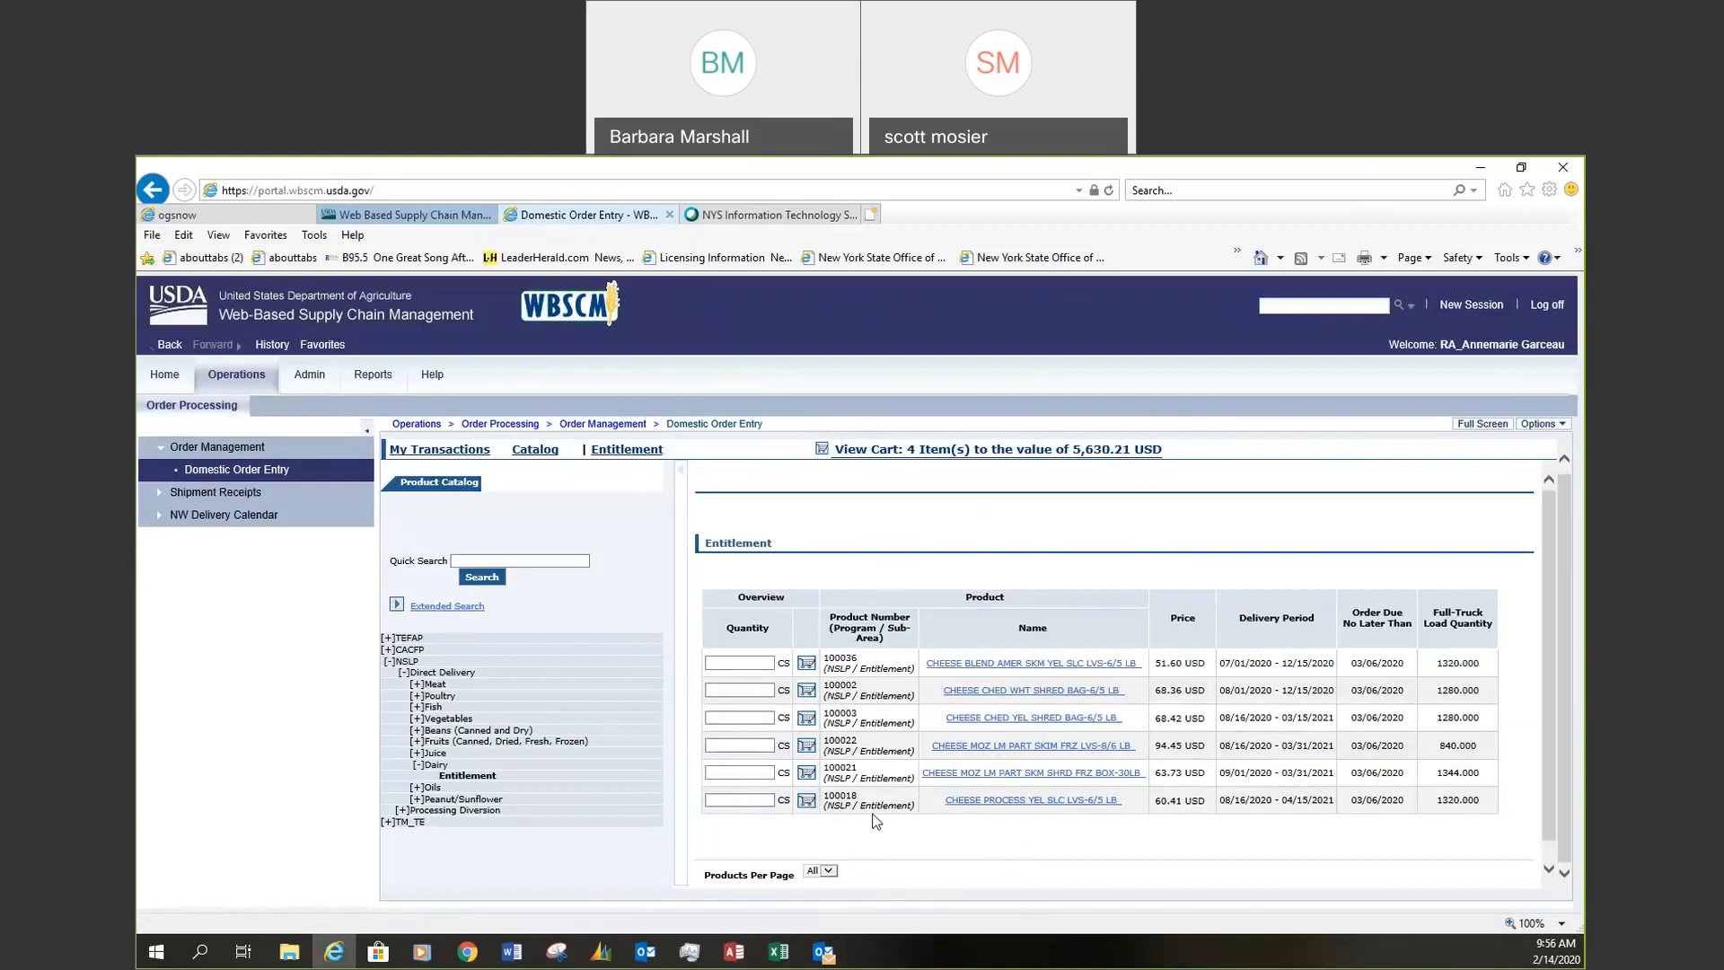
# Add 2 cases of CHEESE PROCESS YEL SLC LVS-6/5 LB for each of the 08/31/2020, 09/30/2020 and 11/15/2020 delivery dates to the cart
pyautogui.click(807, 800)
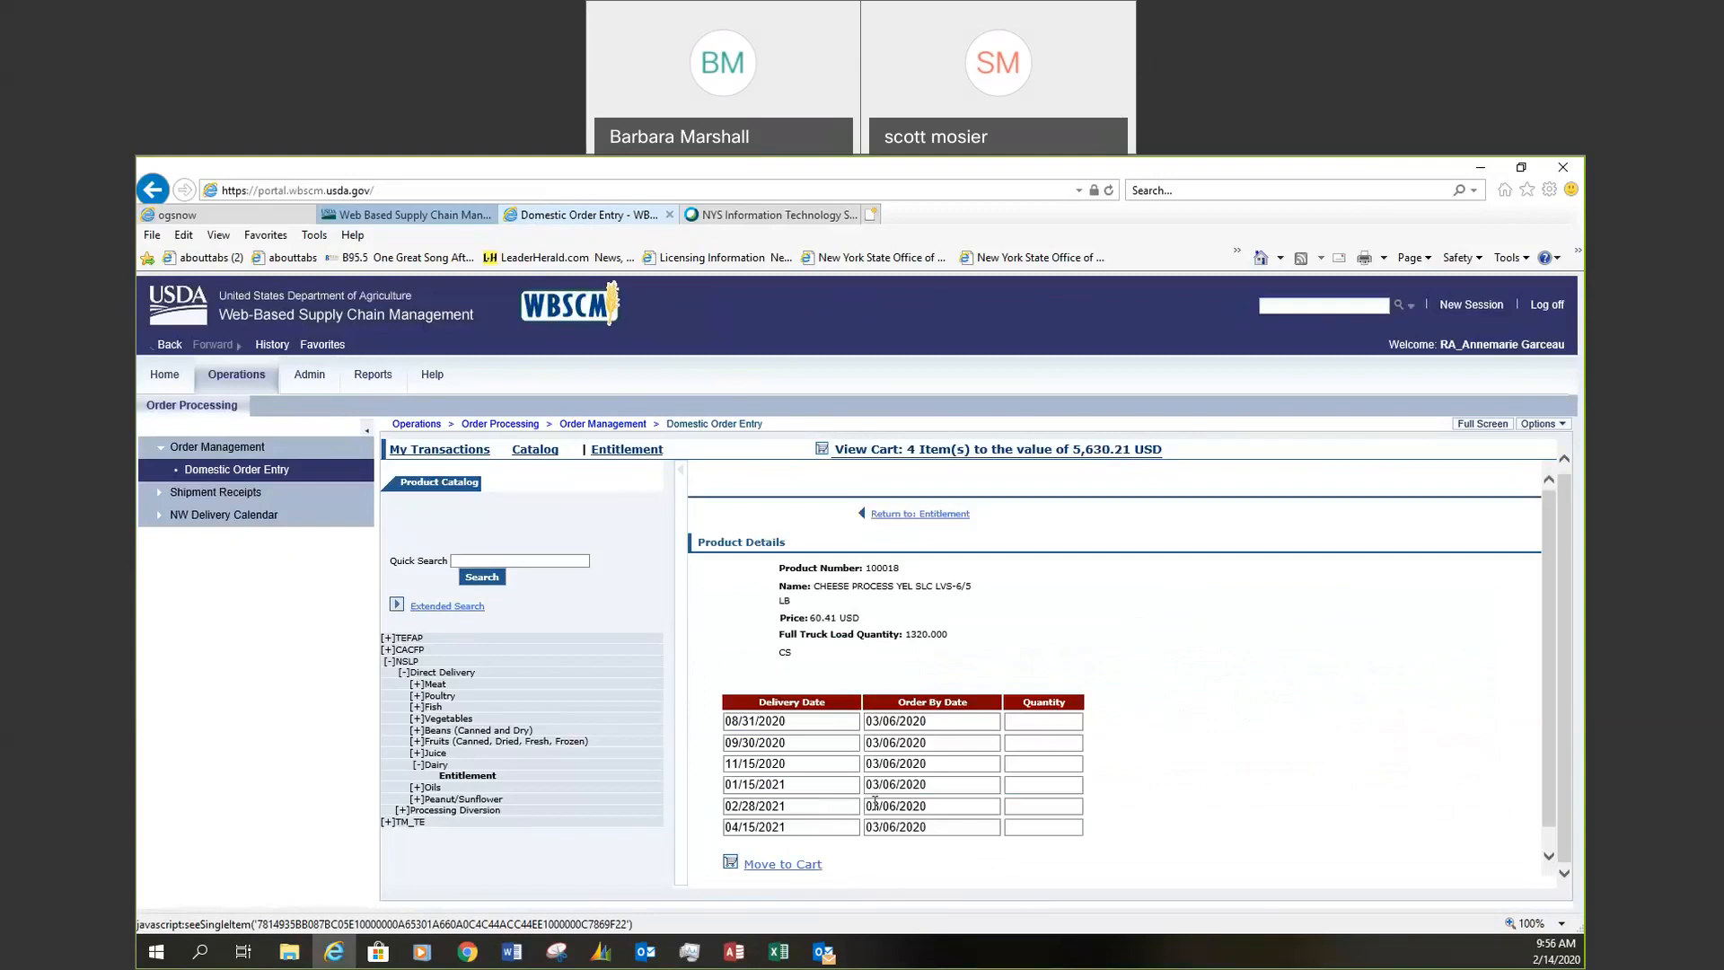
pyautogui.click(1033, 723)
pyautogui.write('2')
pyautogui.press('Tab')
pyautogui.press('Tab')
pyautogui.press('Tab')
pyautogui.write('2')
pyautogui.press('Tab')
pyautogui.press('Tab')
pyautogui.press('Tab')
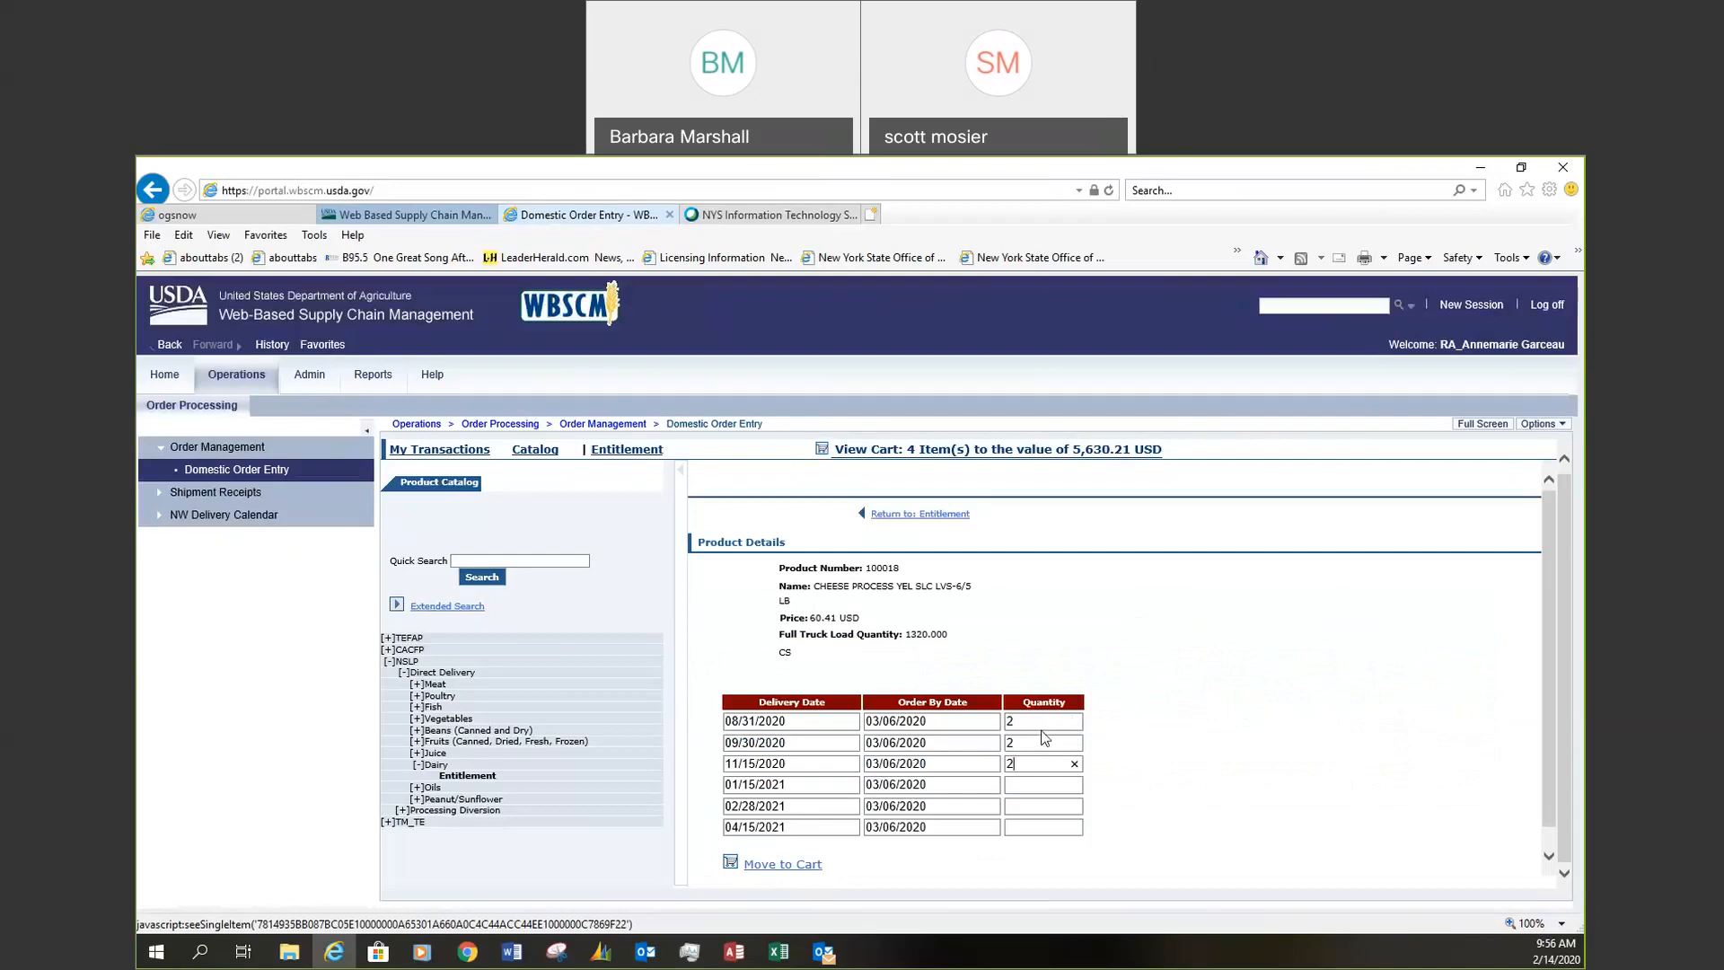
pyautogui.click(795, 868)
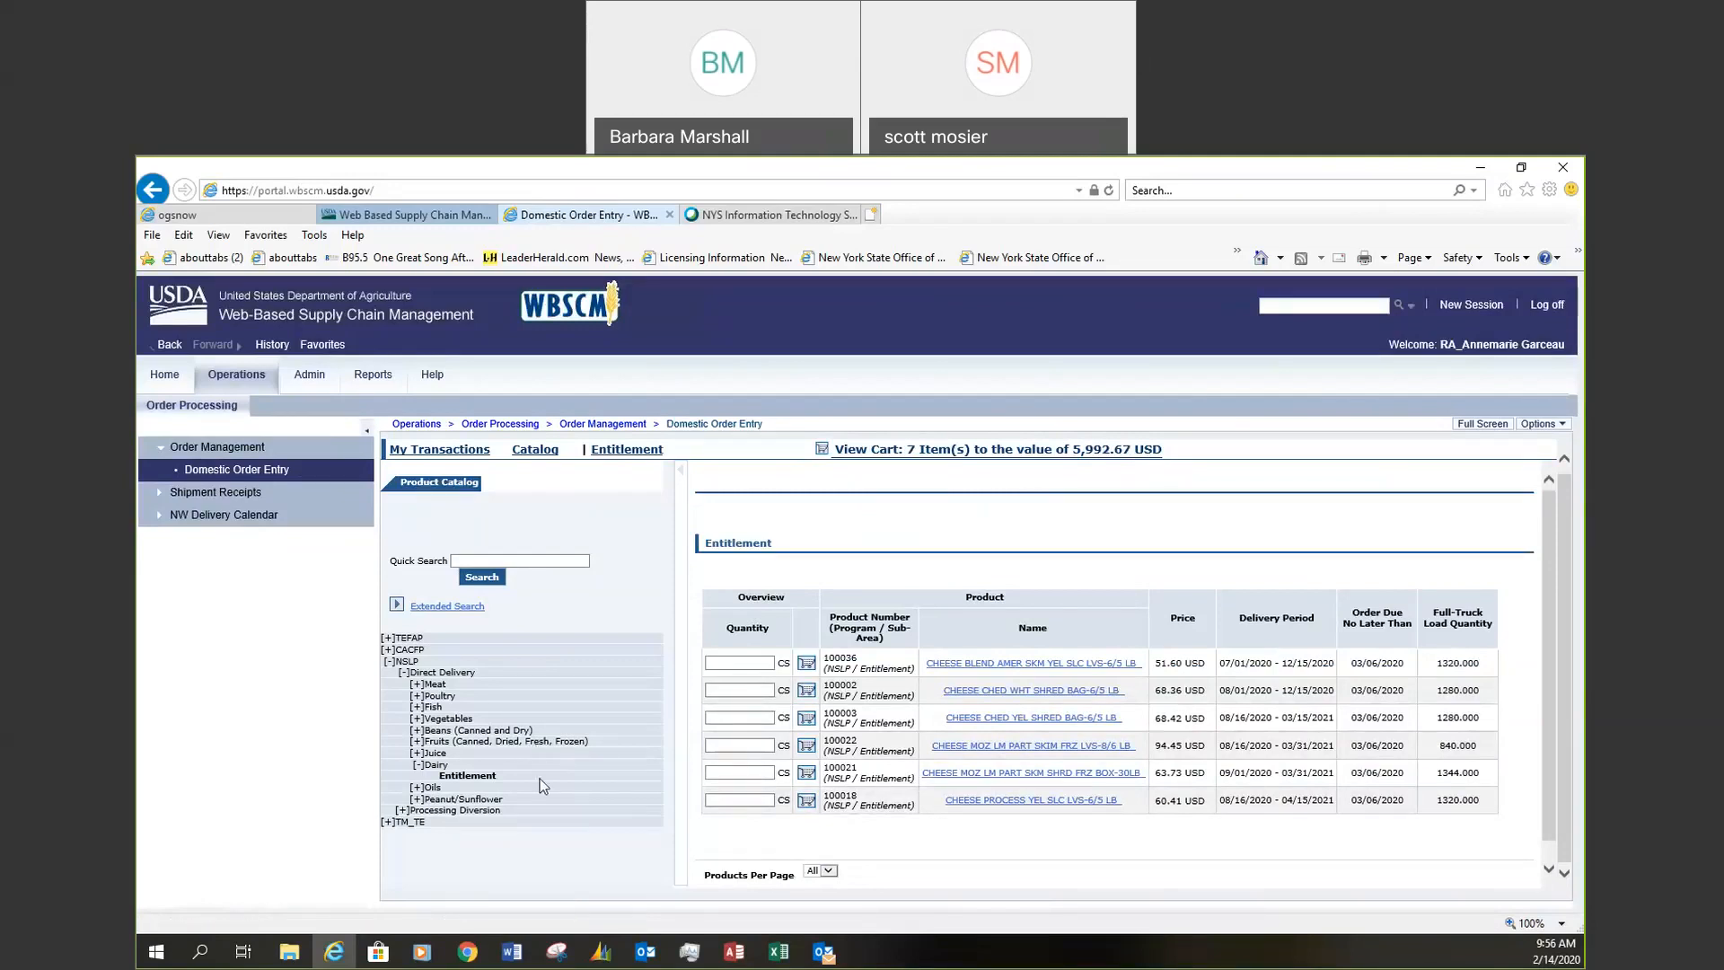
# From the Direct Delivery Meat Entitlement list, add 8 cases of BEEF FINE GROUND FRZ CTN-40 LB for 08/15/2020 delivery to the cart
pyautogui.click(436, 685)
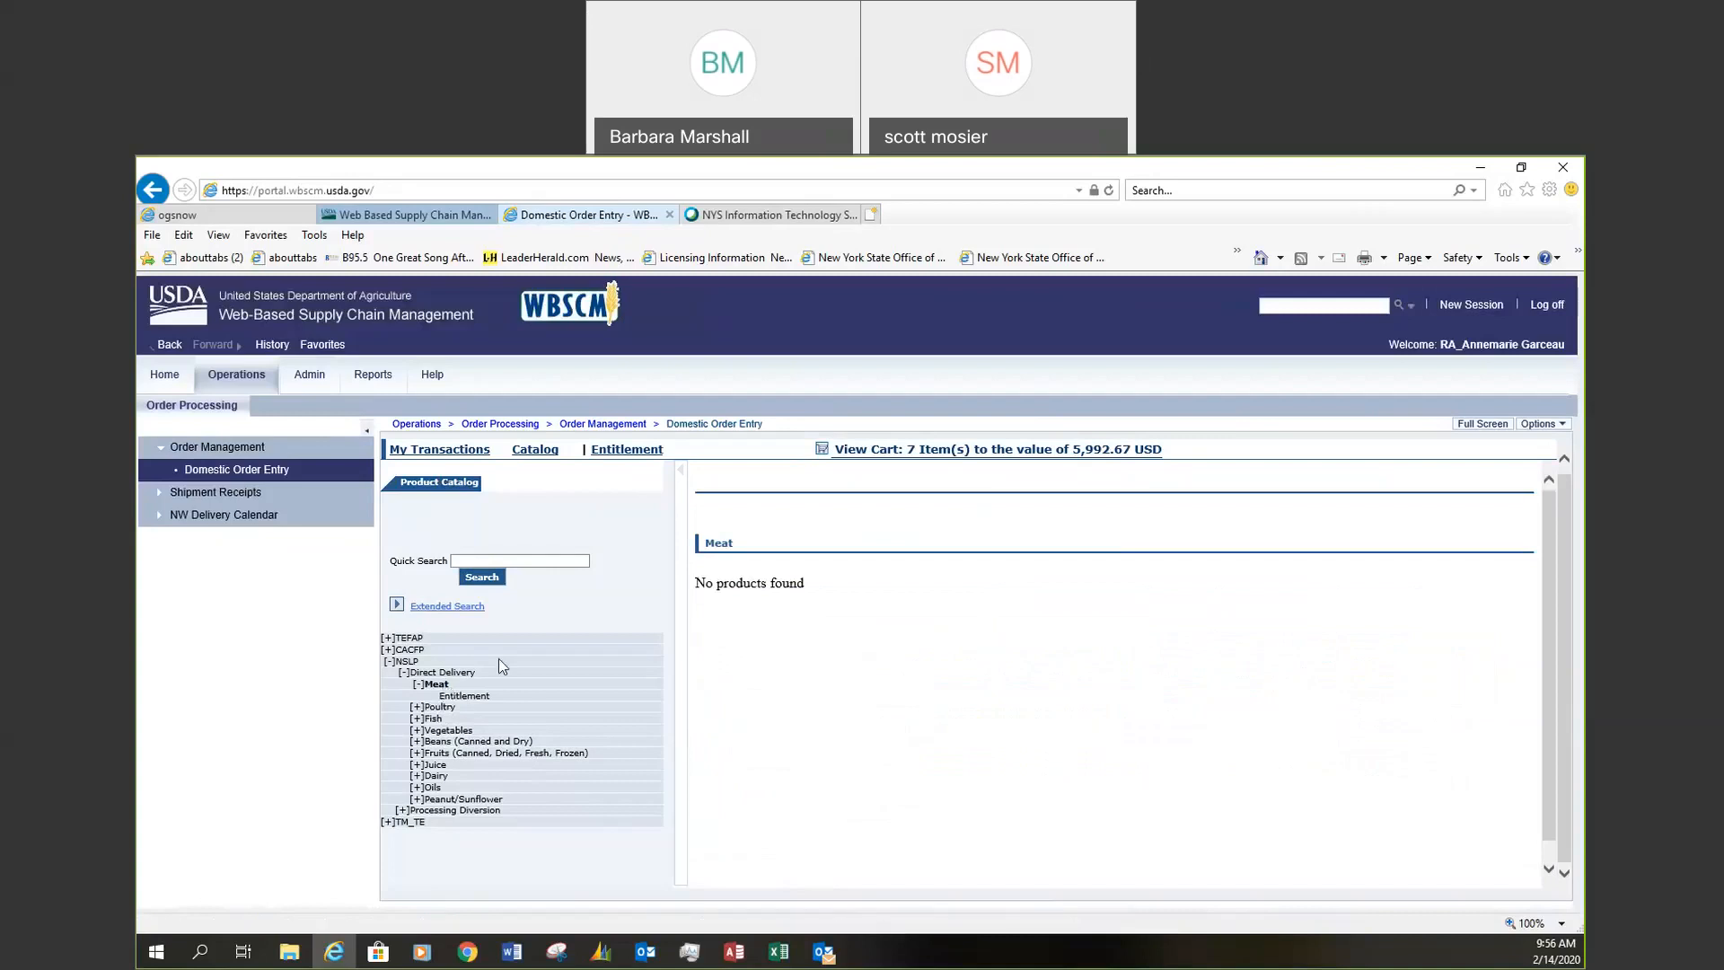
pyautogui.click(482, 700)
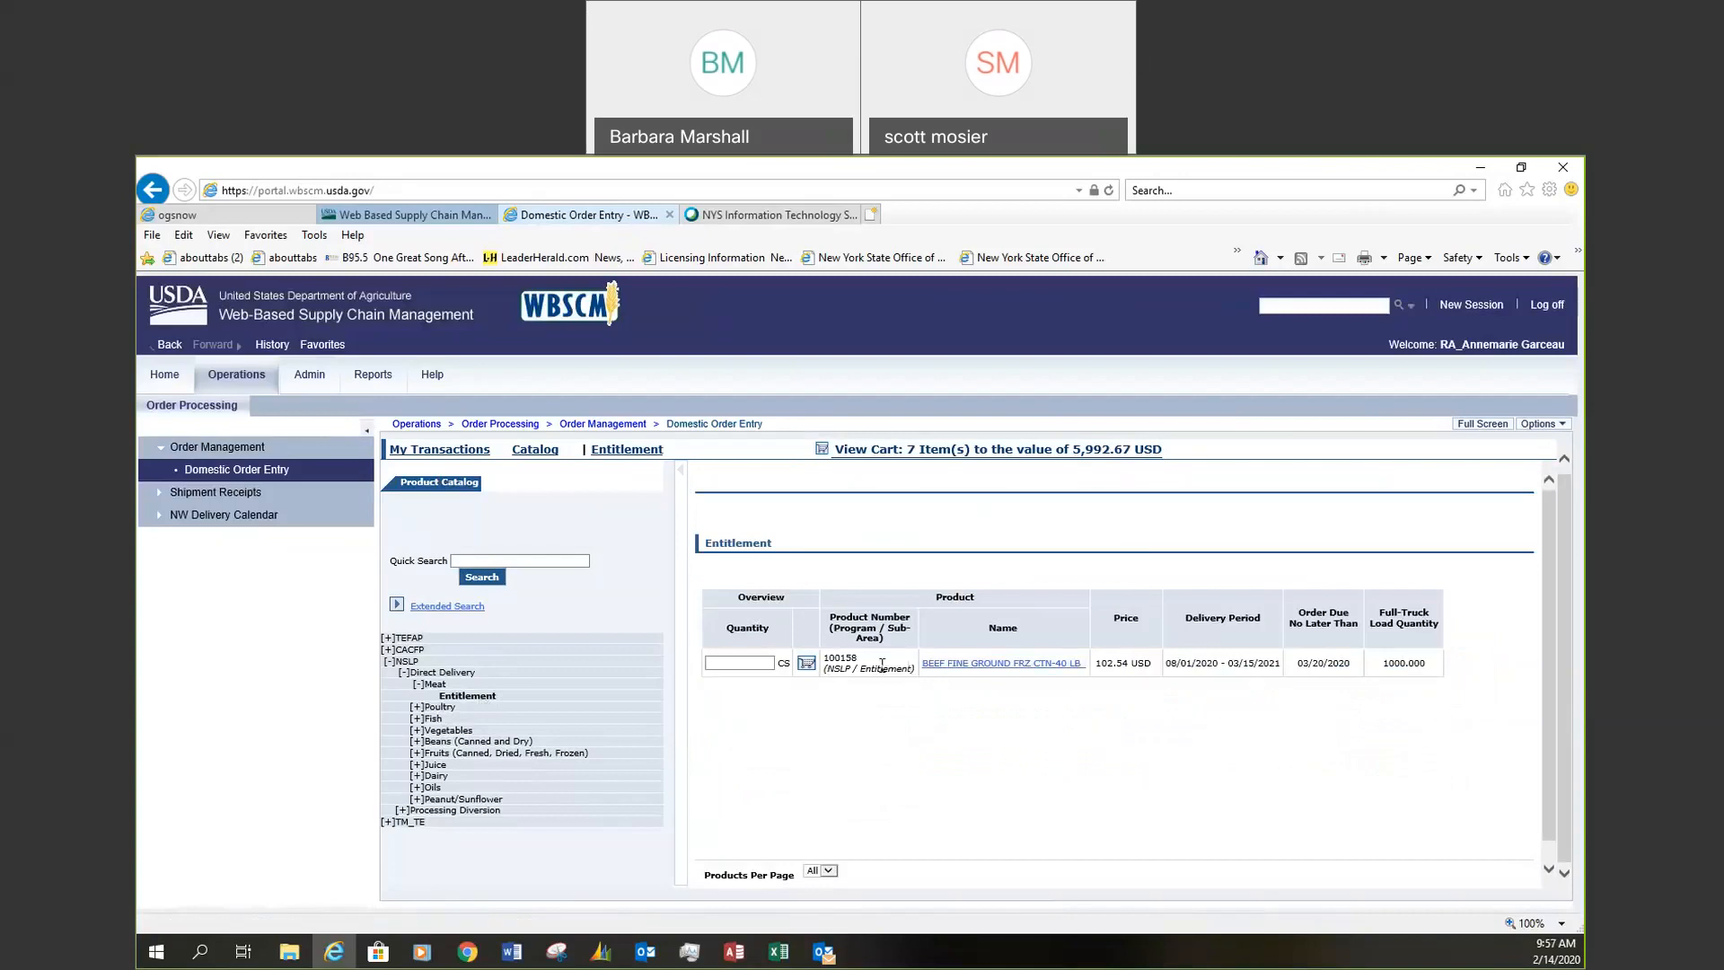
pyautogui.click(807, 664)
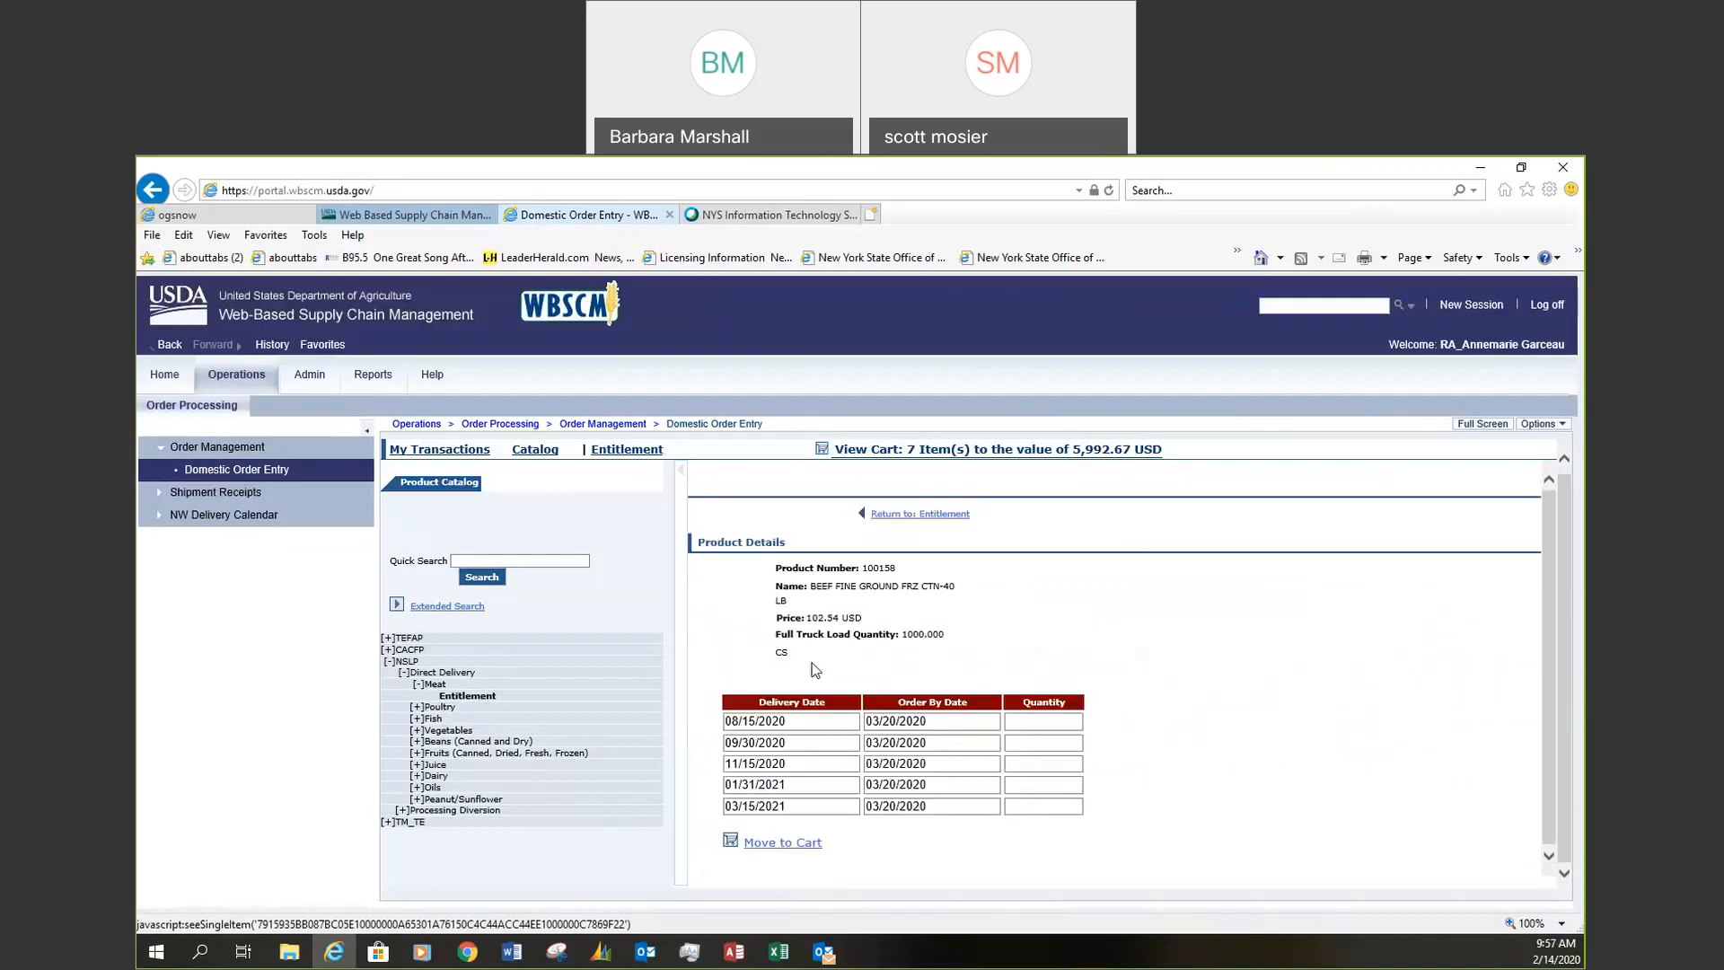
pyautogui.click(1034, 718)
pyautogui.write('8')
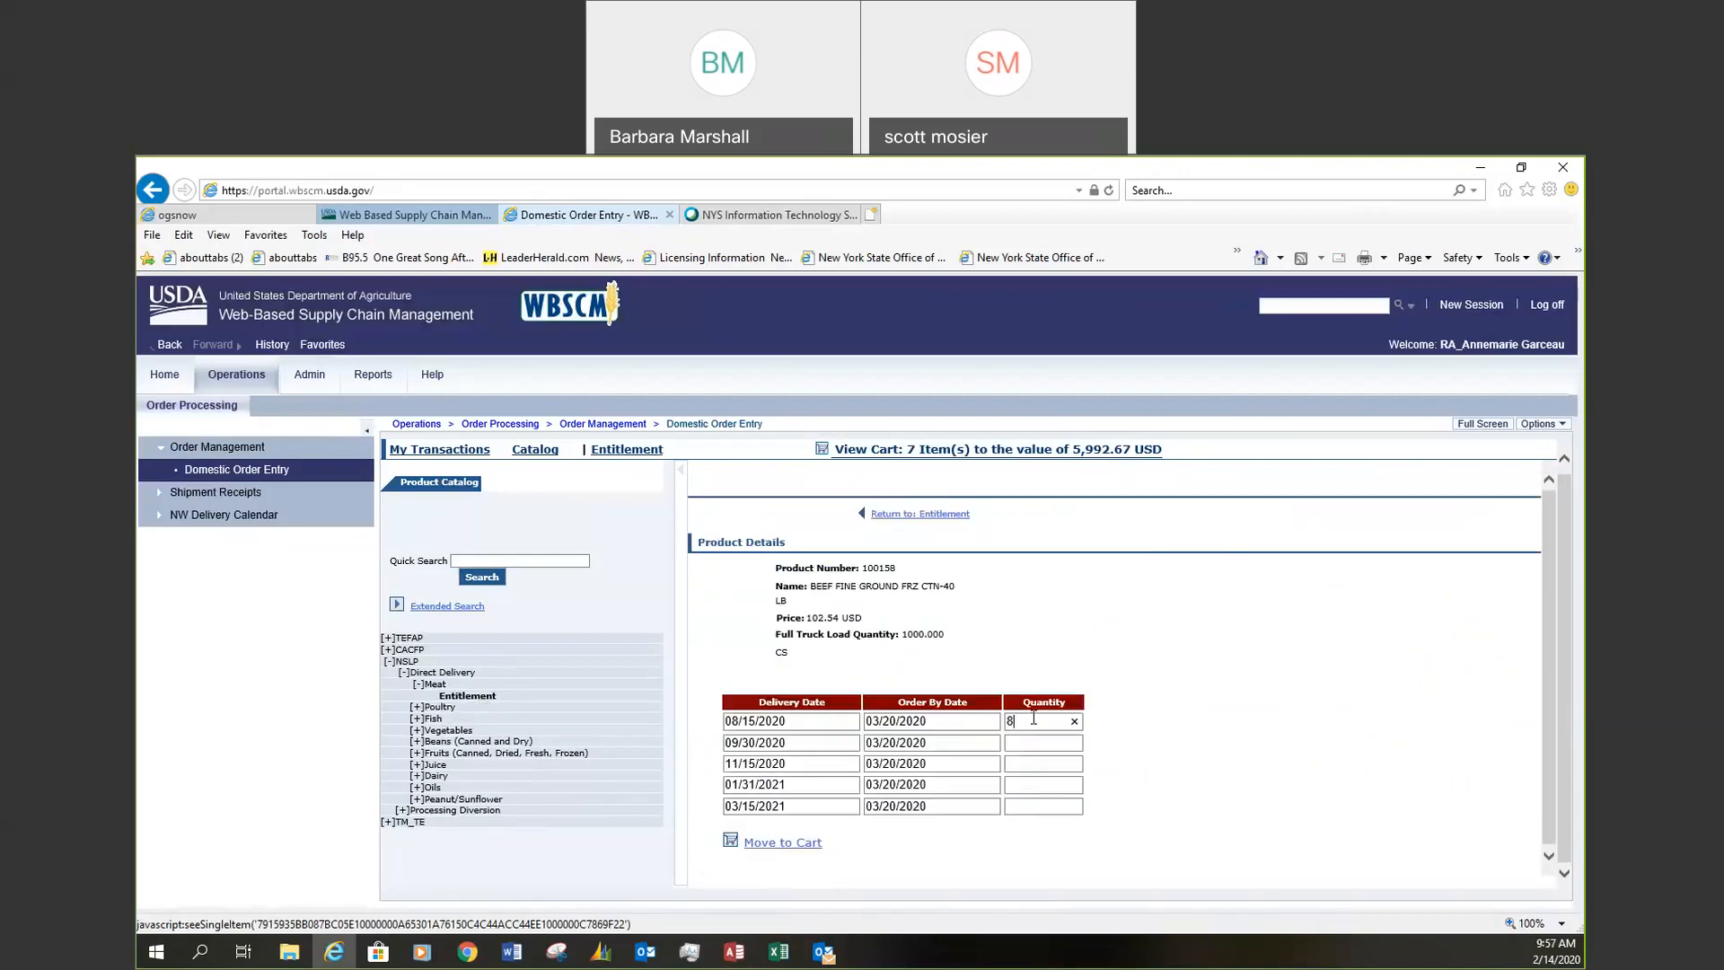
pyautogui.click(783, 842)
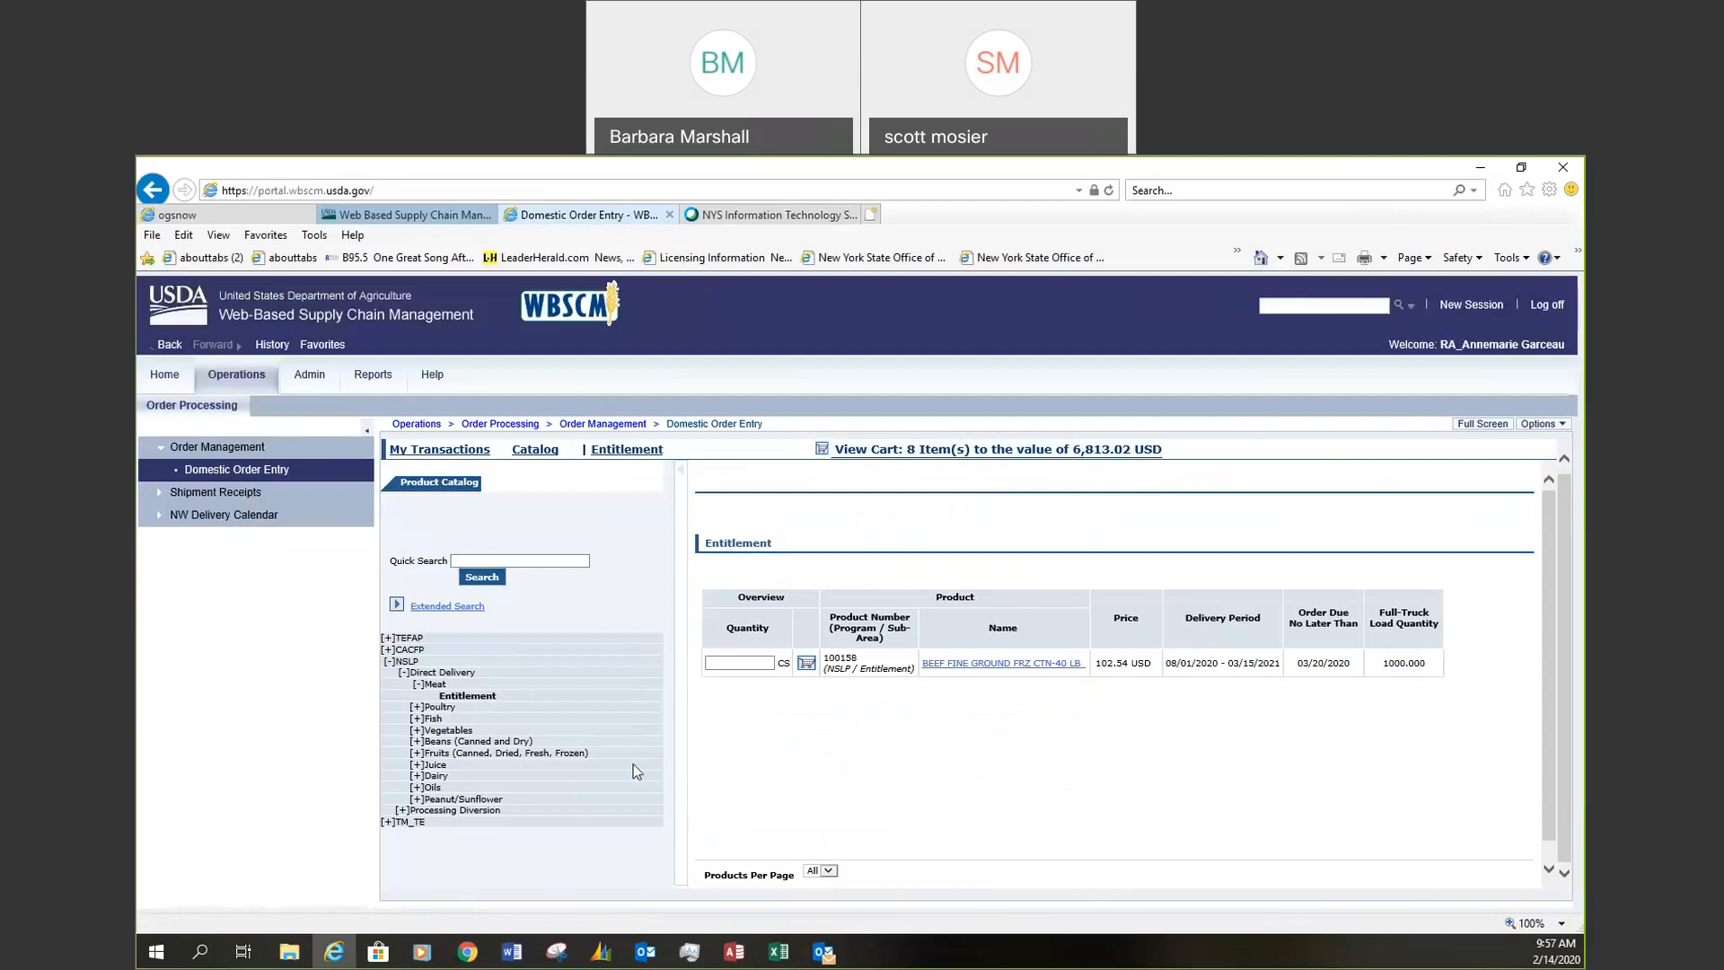
# From the Peanut/Sunflower Entitlement list, add 8 cases of PEANUT BUTTER SMOOTH JAR-6/5 LB for 08/31/2020 delivery to the cart
pyautogui.click(459, 800)
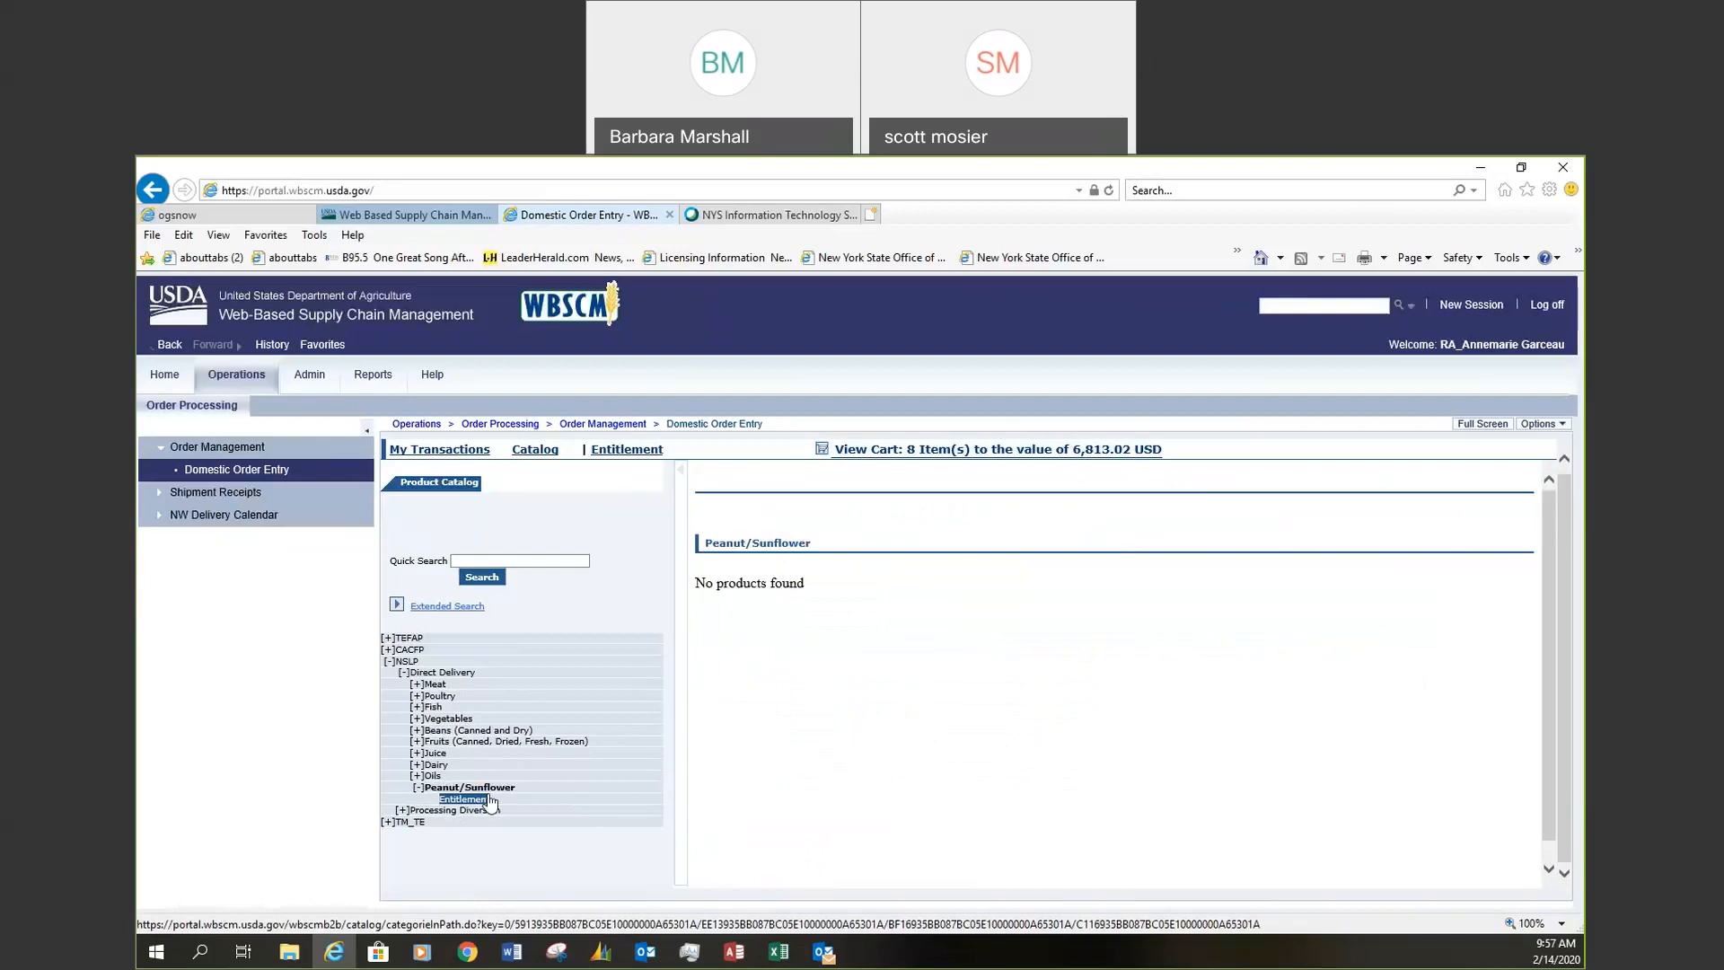
pyautogui.click(494, 798)
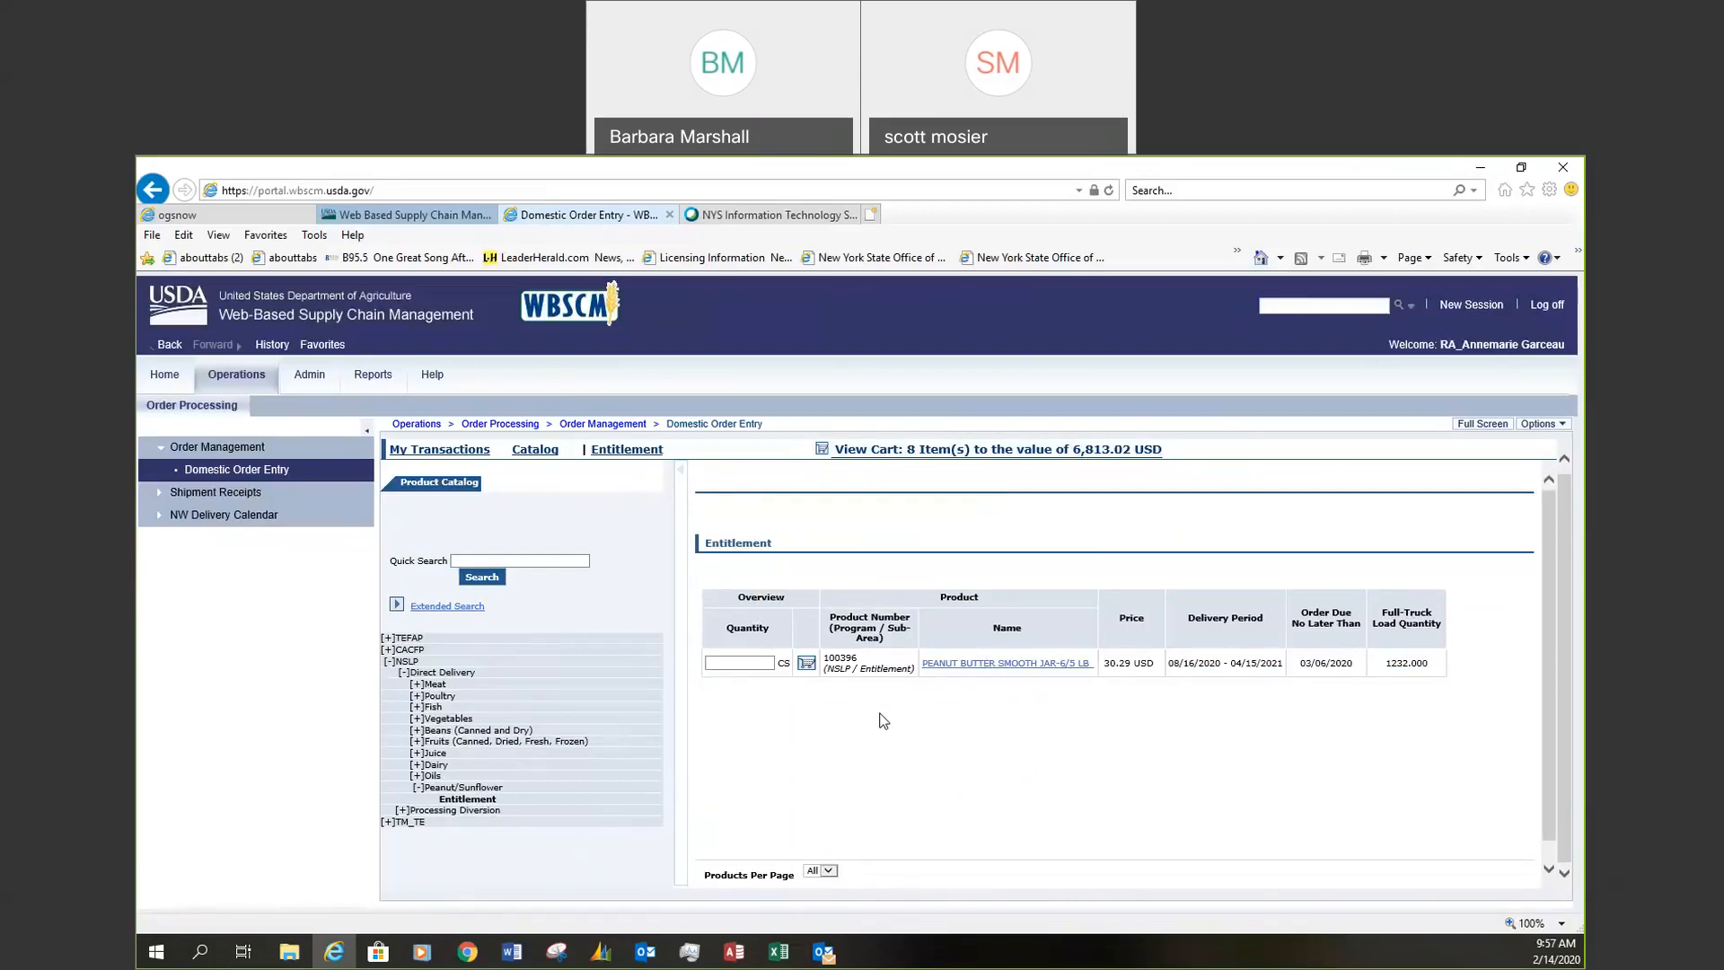
pyautogui.click(807, 663)
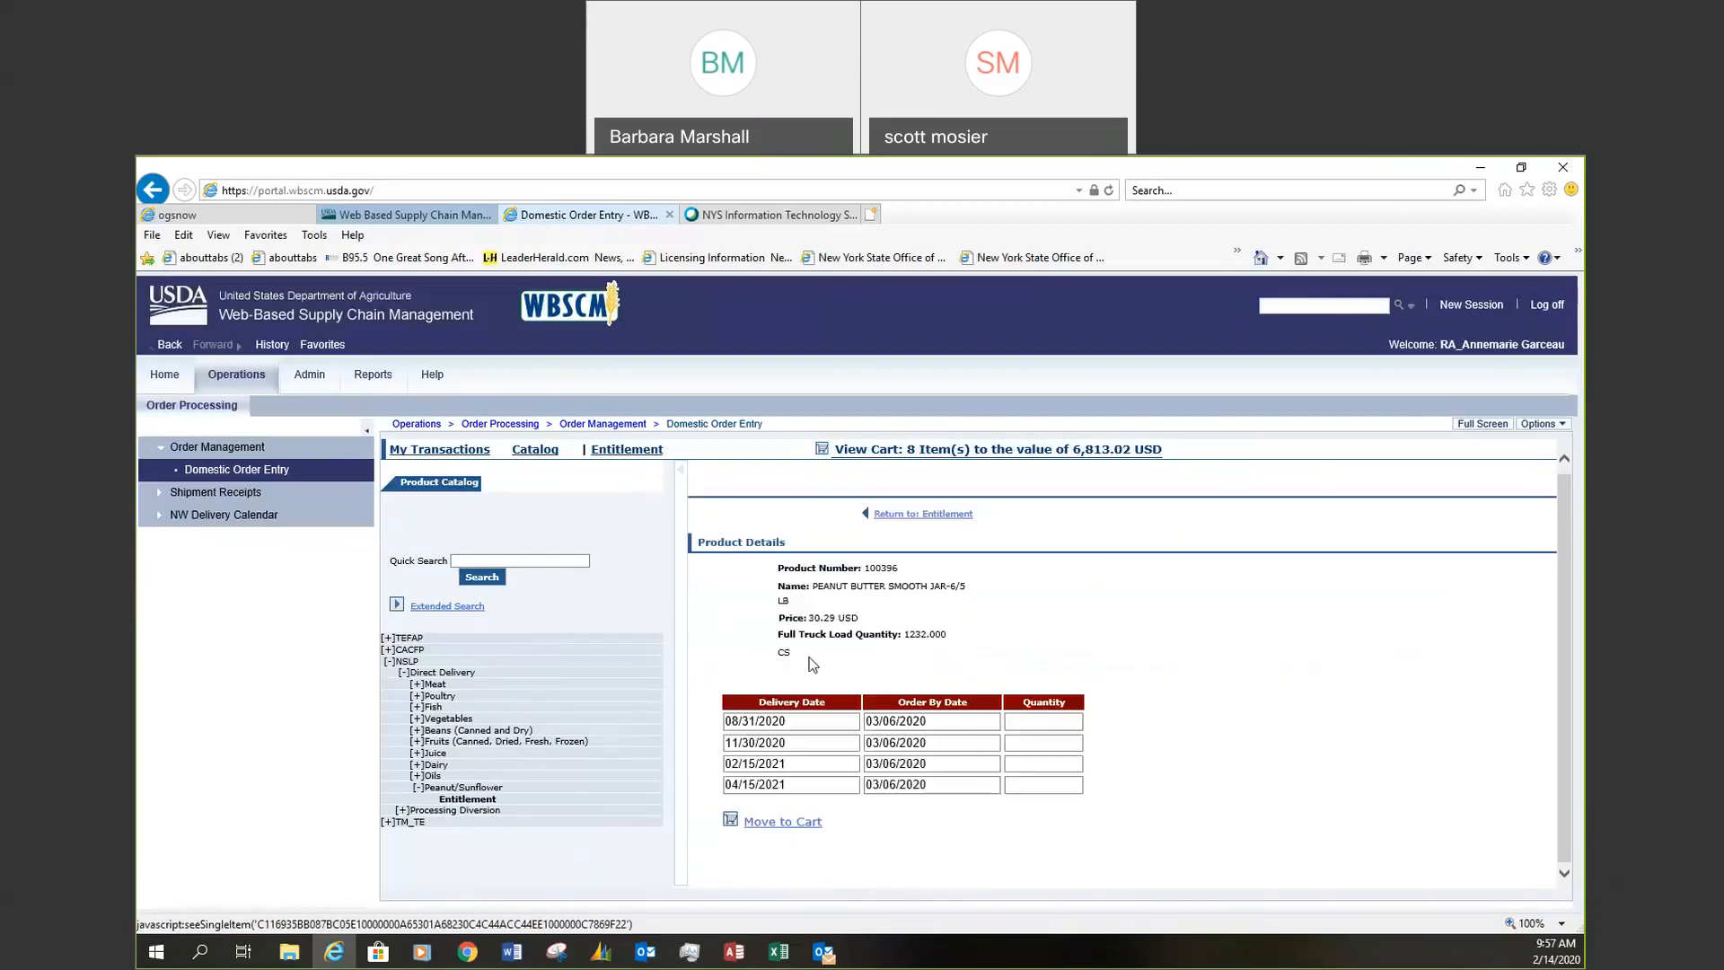
pyautogui.click(1030, 720)
pyautogui.write('8')
pyautogui.click(805, 822)
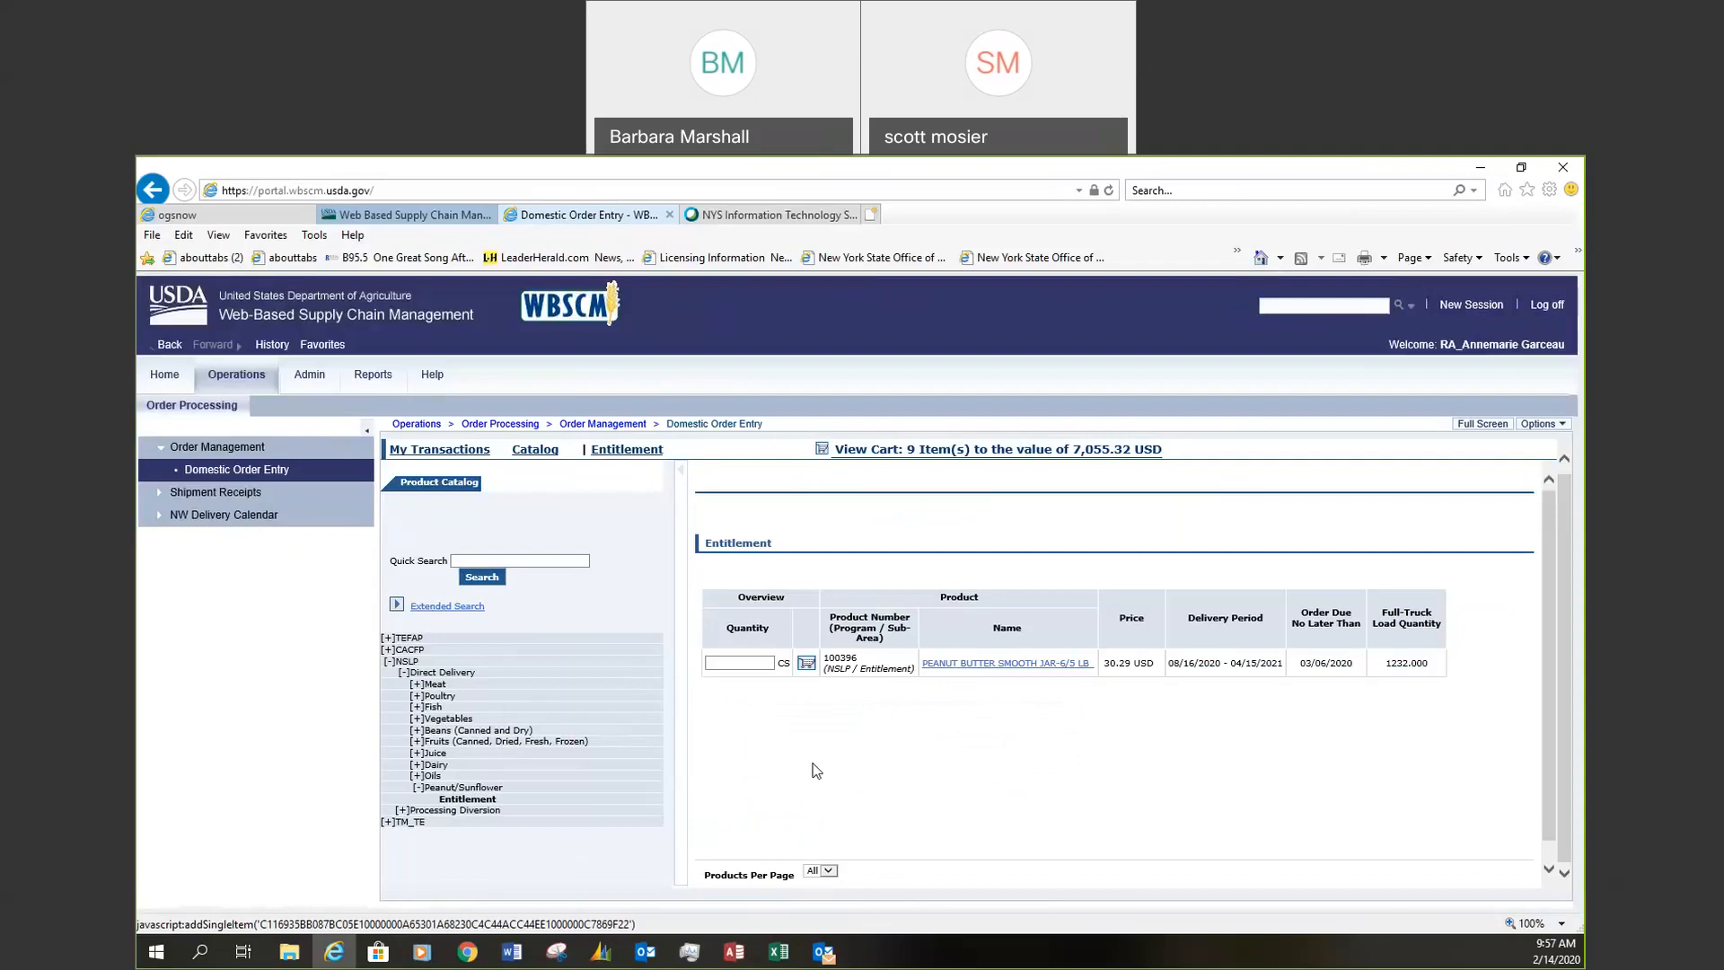
# From the Poultry Entitlement list, add 8 cases of CHICKEN FILLETS UNBRD FRZ CTN-30 LB for 09/15/2020 delivery to the cart
pyautogui.click(448, 699)
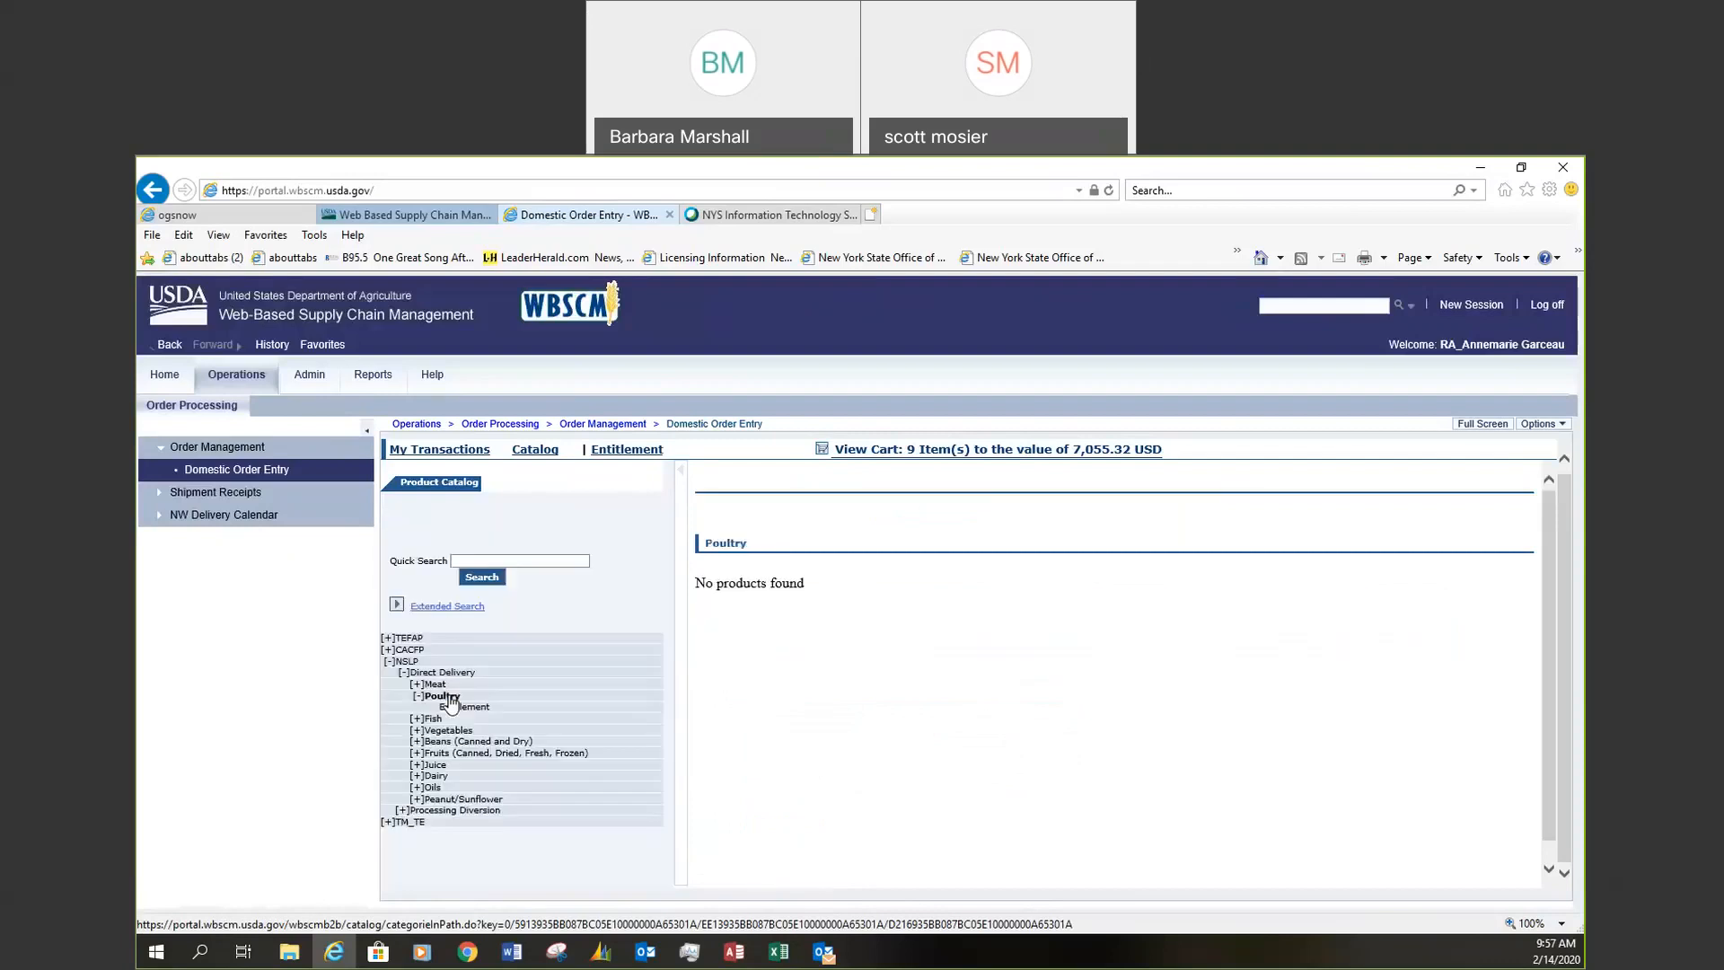
pyautogui.click(487, 708)
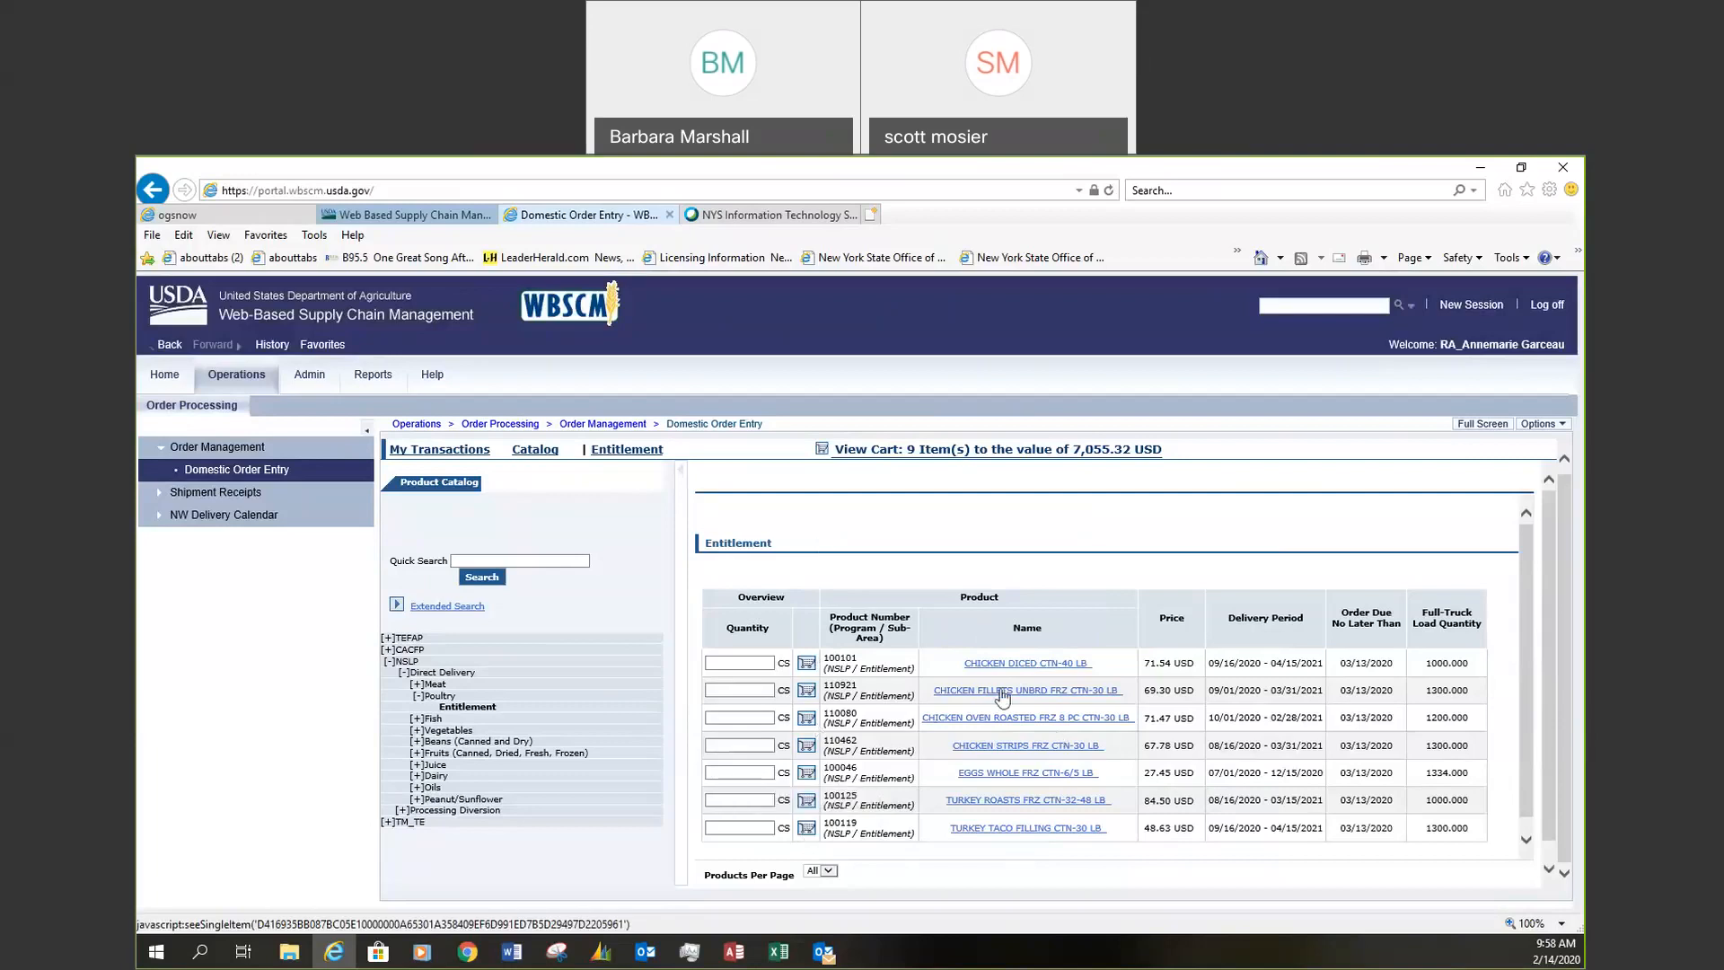
pyautogui.click(807, 692)
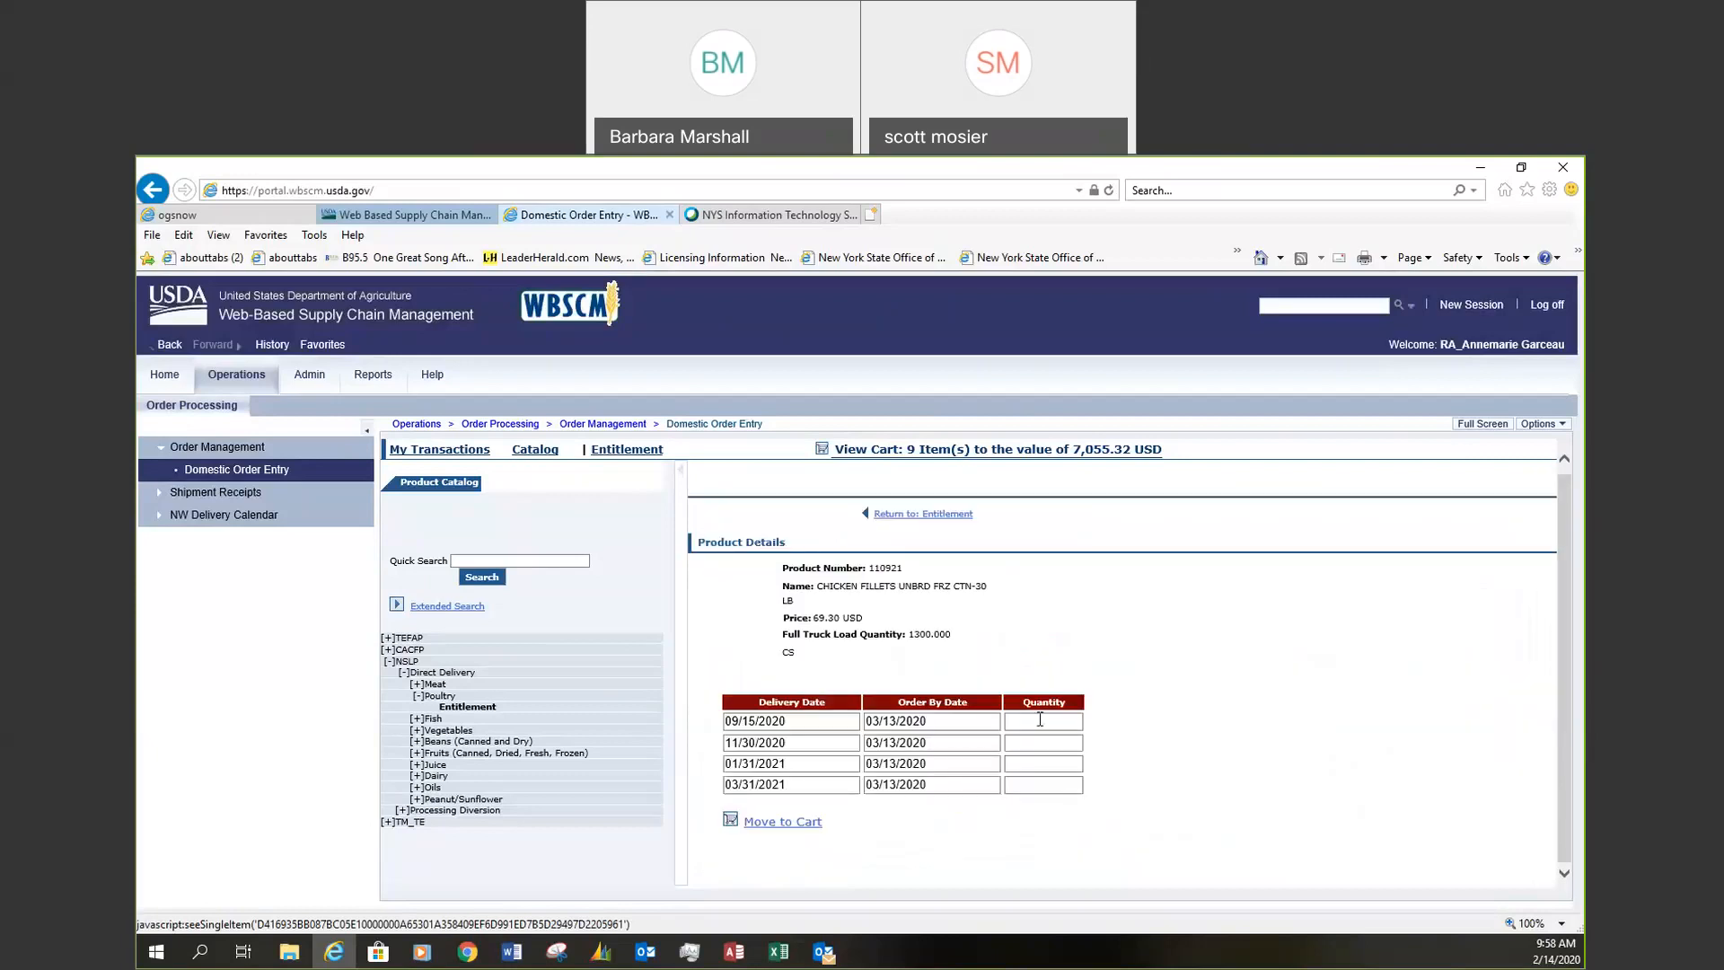
pyautogui.click(1040, 719)
pyautogui.write('8')
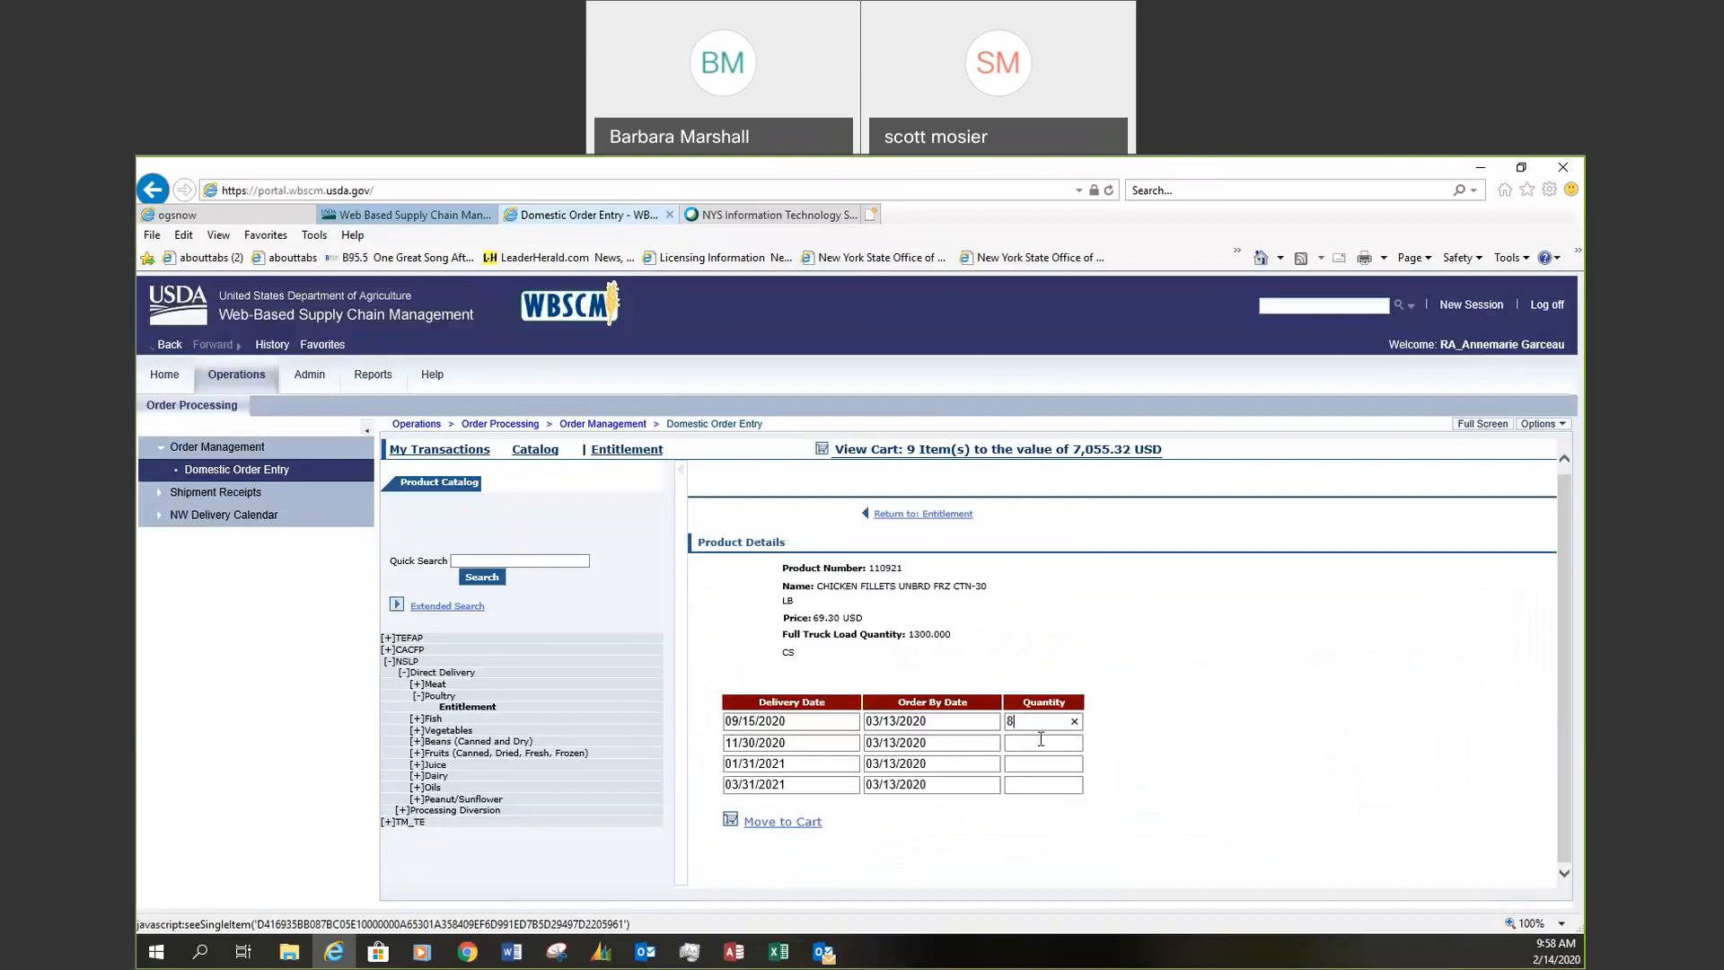
pyautogui.click(792, 822)
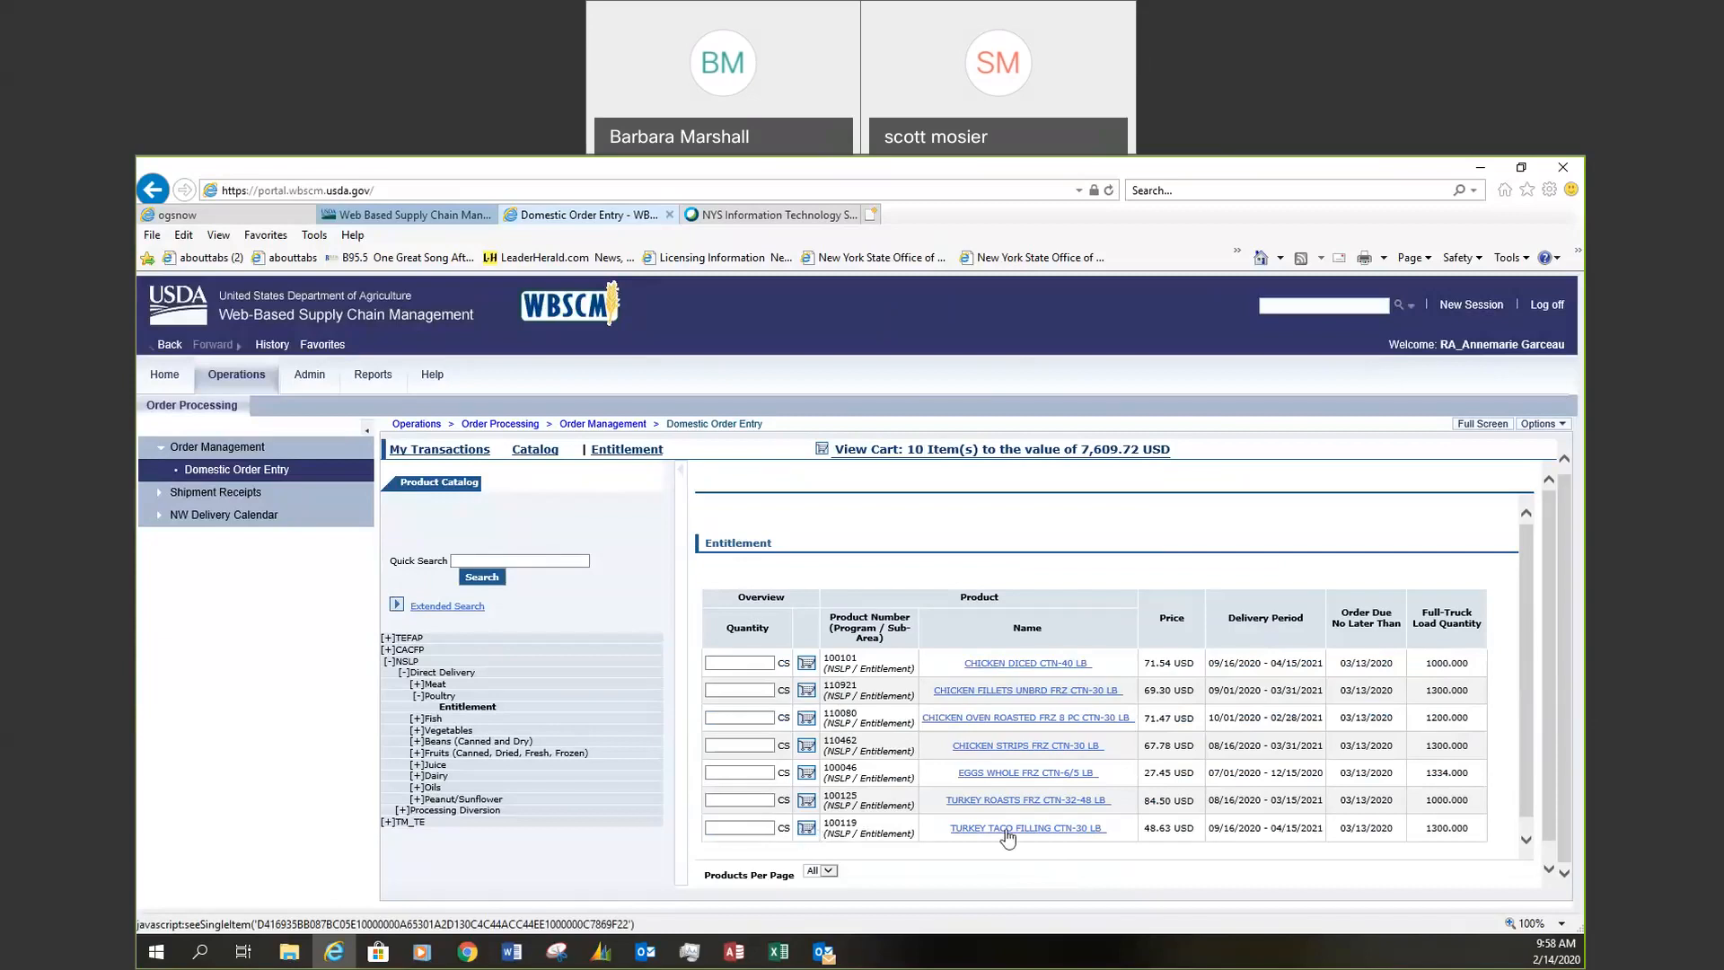
# Add 8 cases of TURKEY TACO FILLING CTN-30 LB for the 09/30/2020 delivery date to the cart
pyautogui.click(1057, 835)
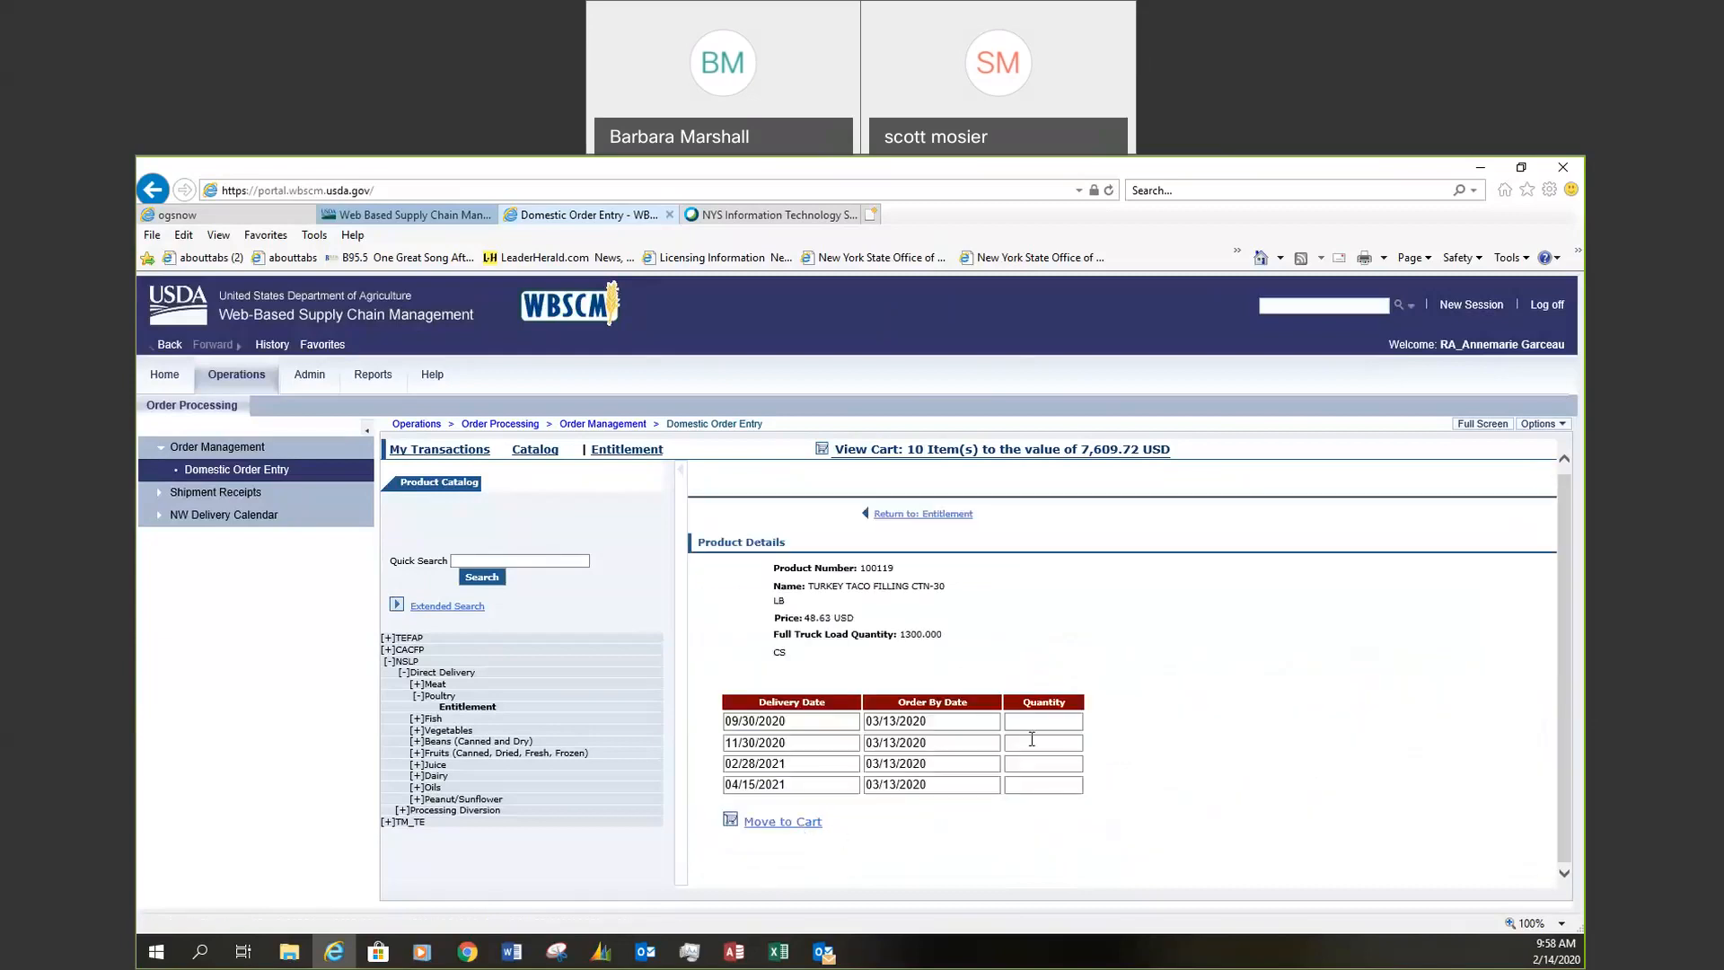
pyautogui.click(1033, 729)
pyautogui.write('8')
pyautogui.click(779, 823)
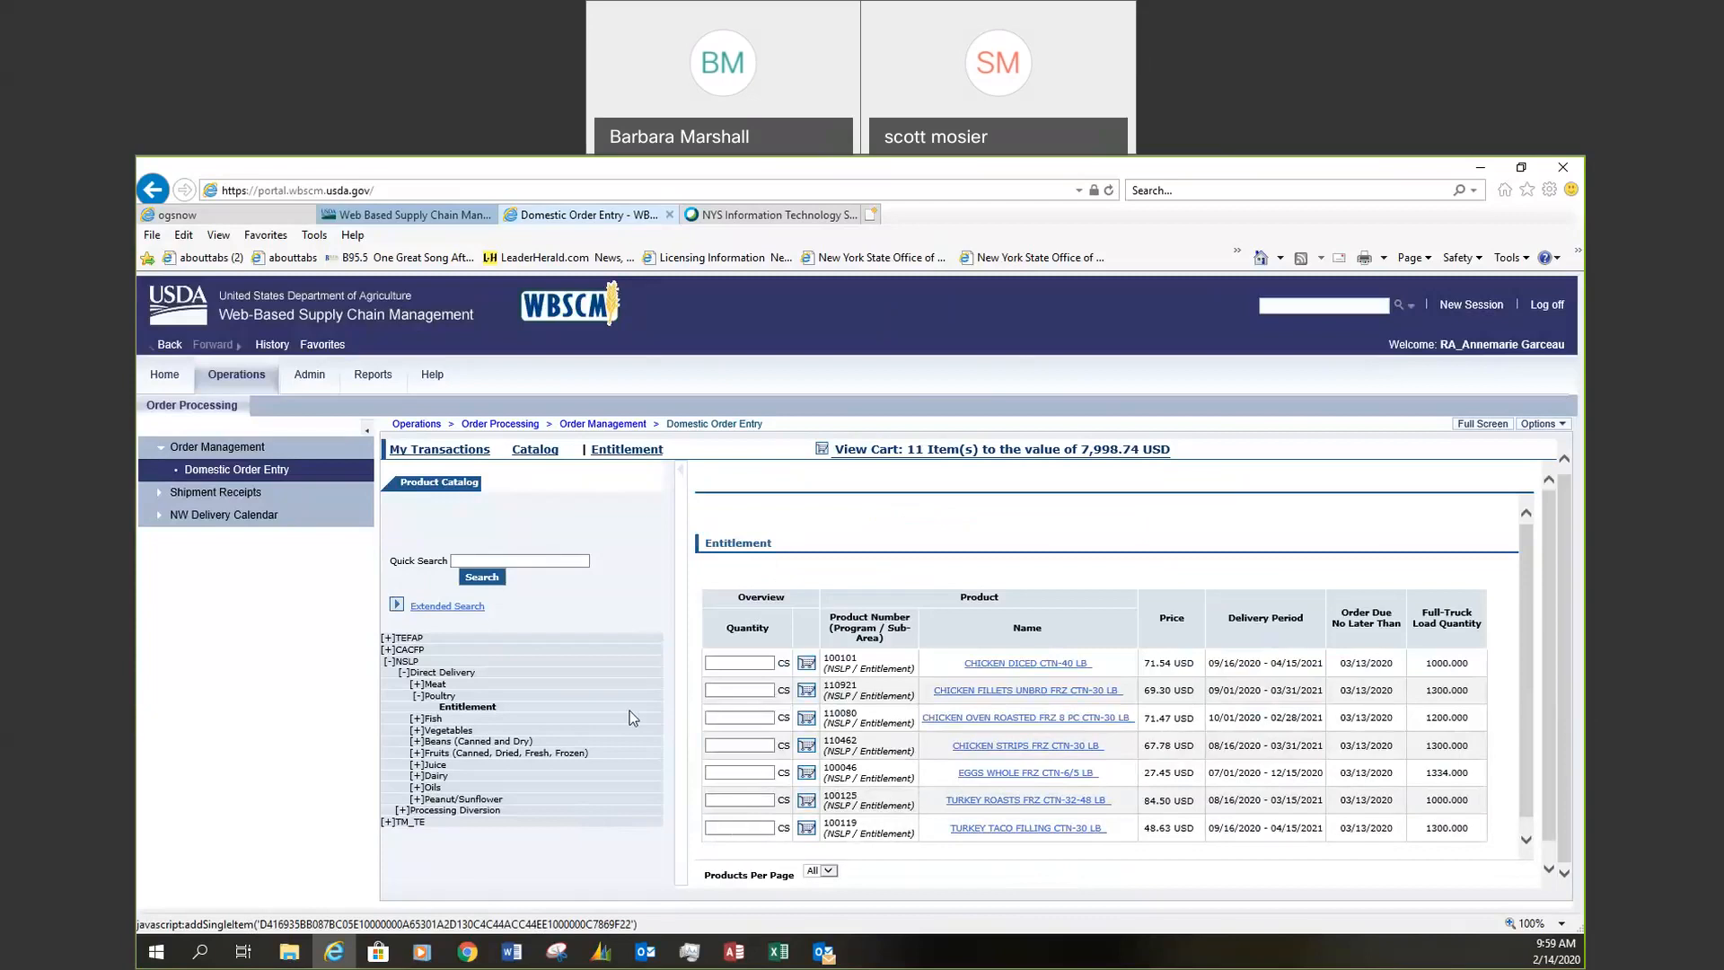
# From the Fish Entitlement list, add 8 cases of TUNA CHUNK LIGHT CAN-6/66.5 OZ for 08/31/2020 delivery to the cart
pyautogui.click(434, 719)
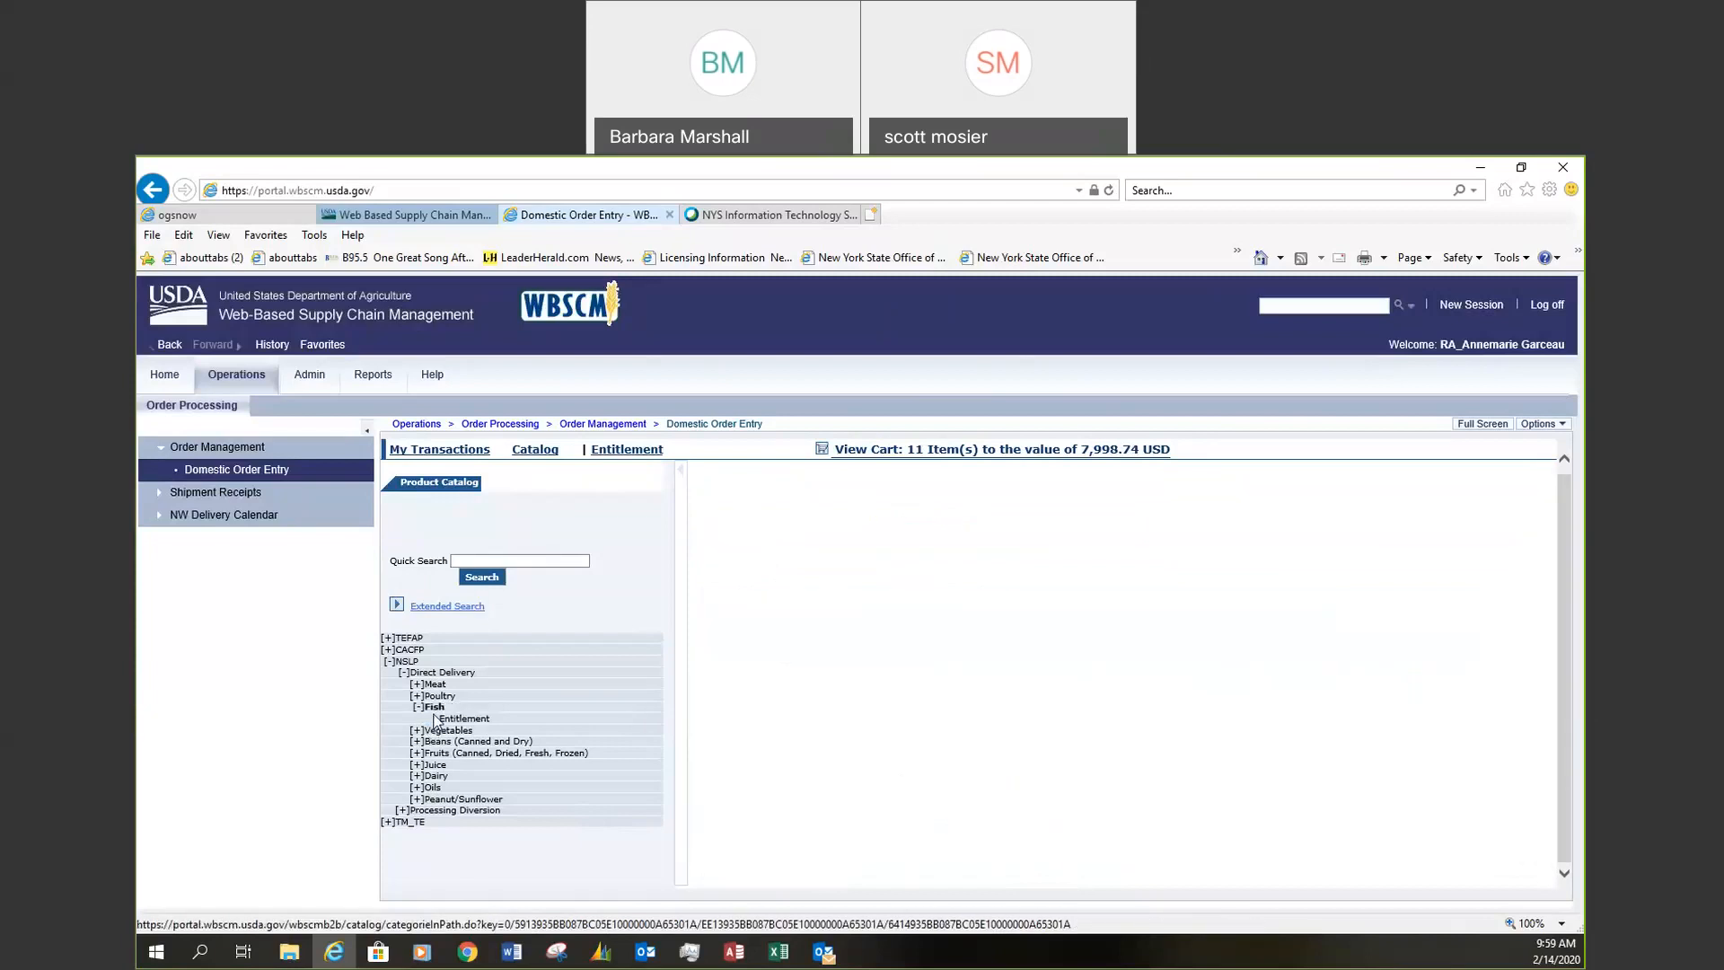
pyautogui.click(476, 718)
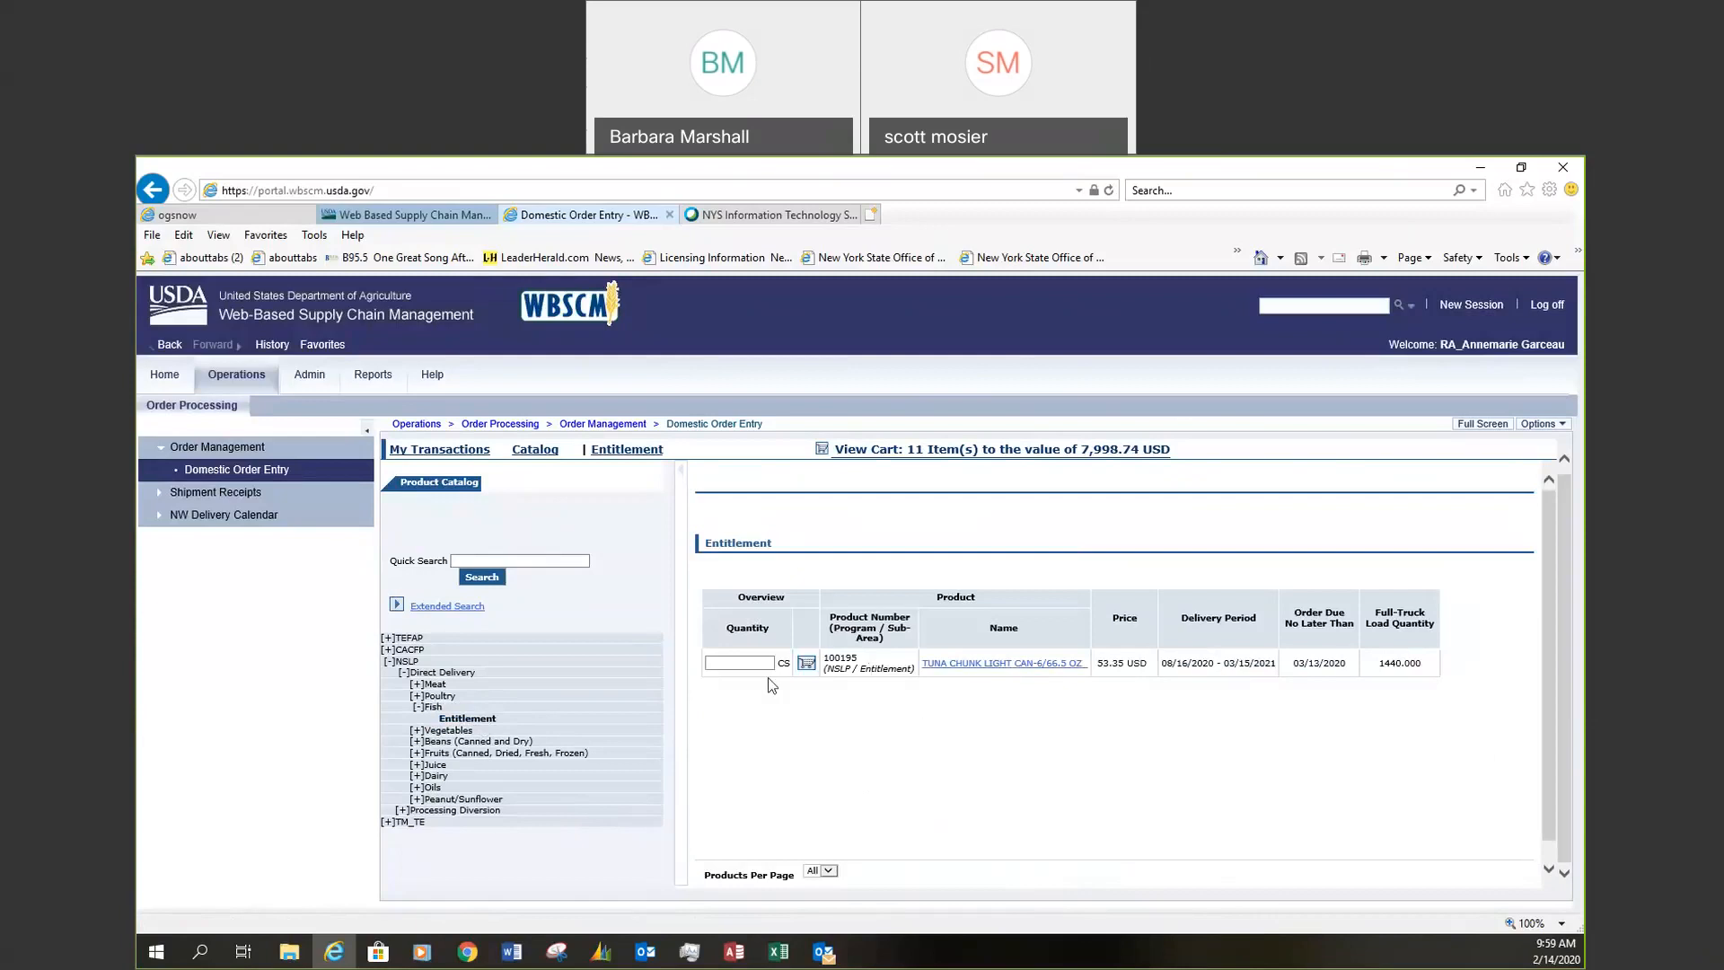
pyautogui.click(810, 665)
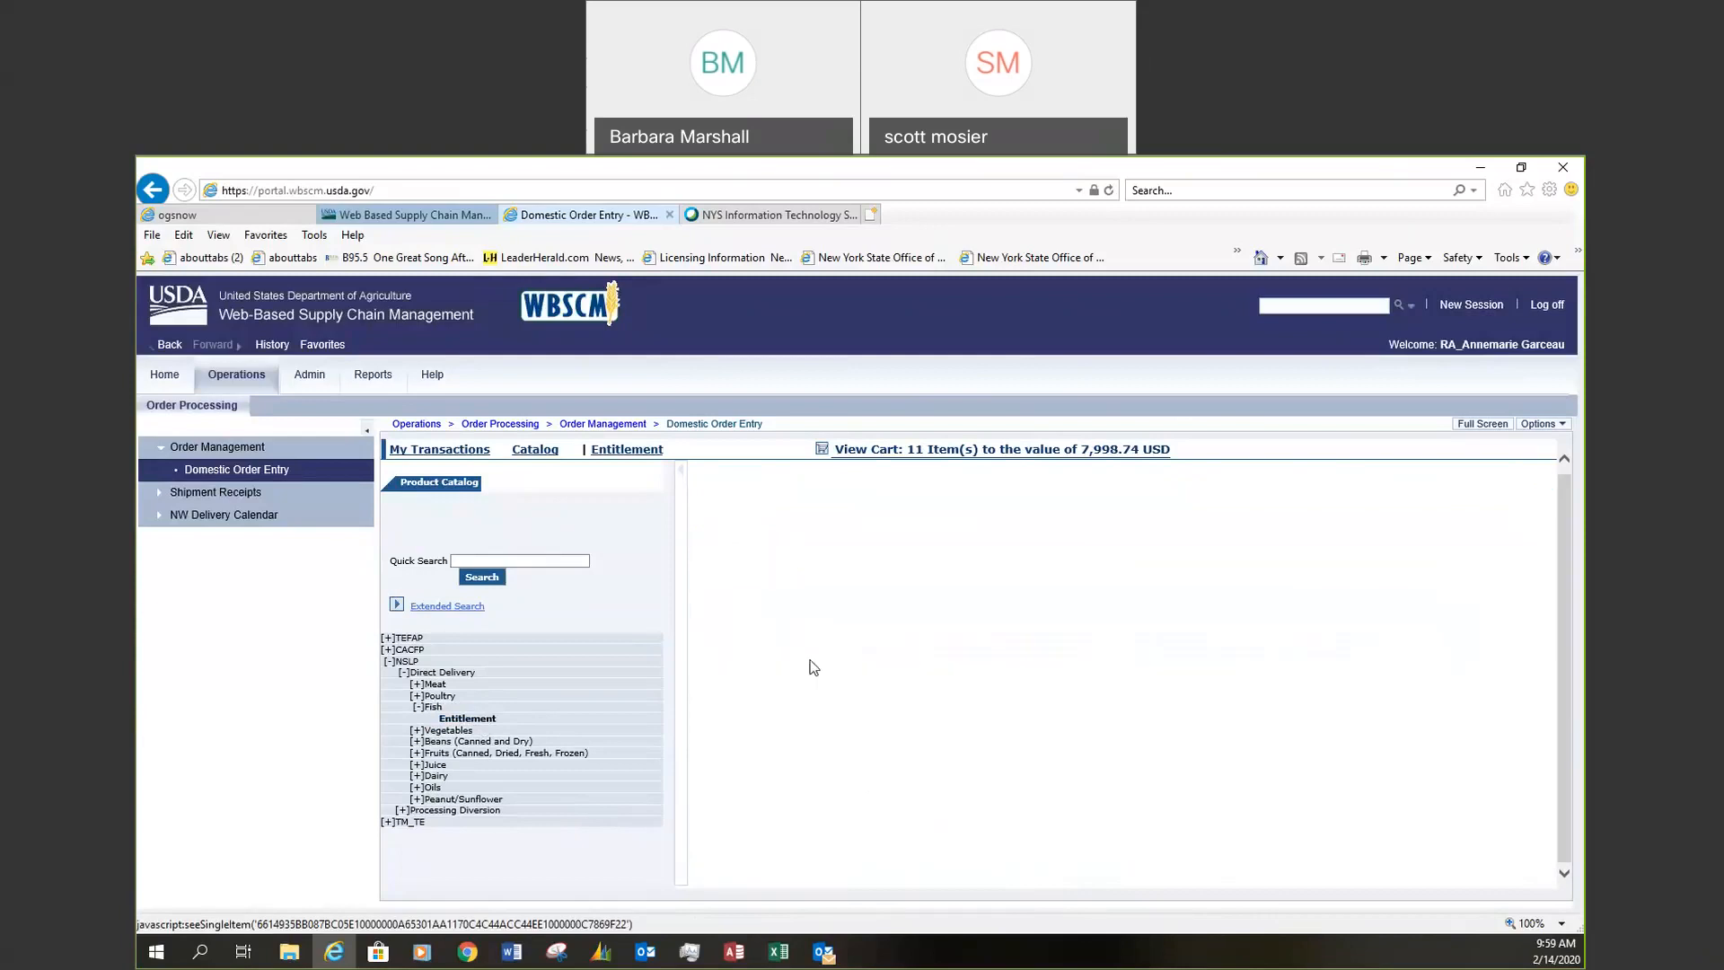
pyautogui.click(1040, 725)
pyautogui.write('8')
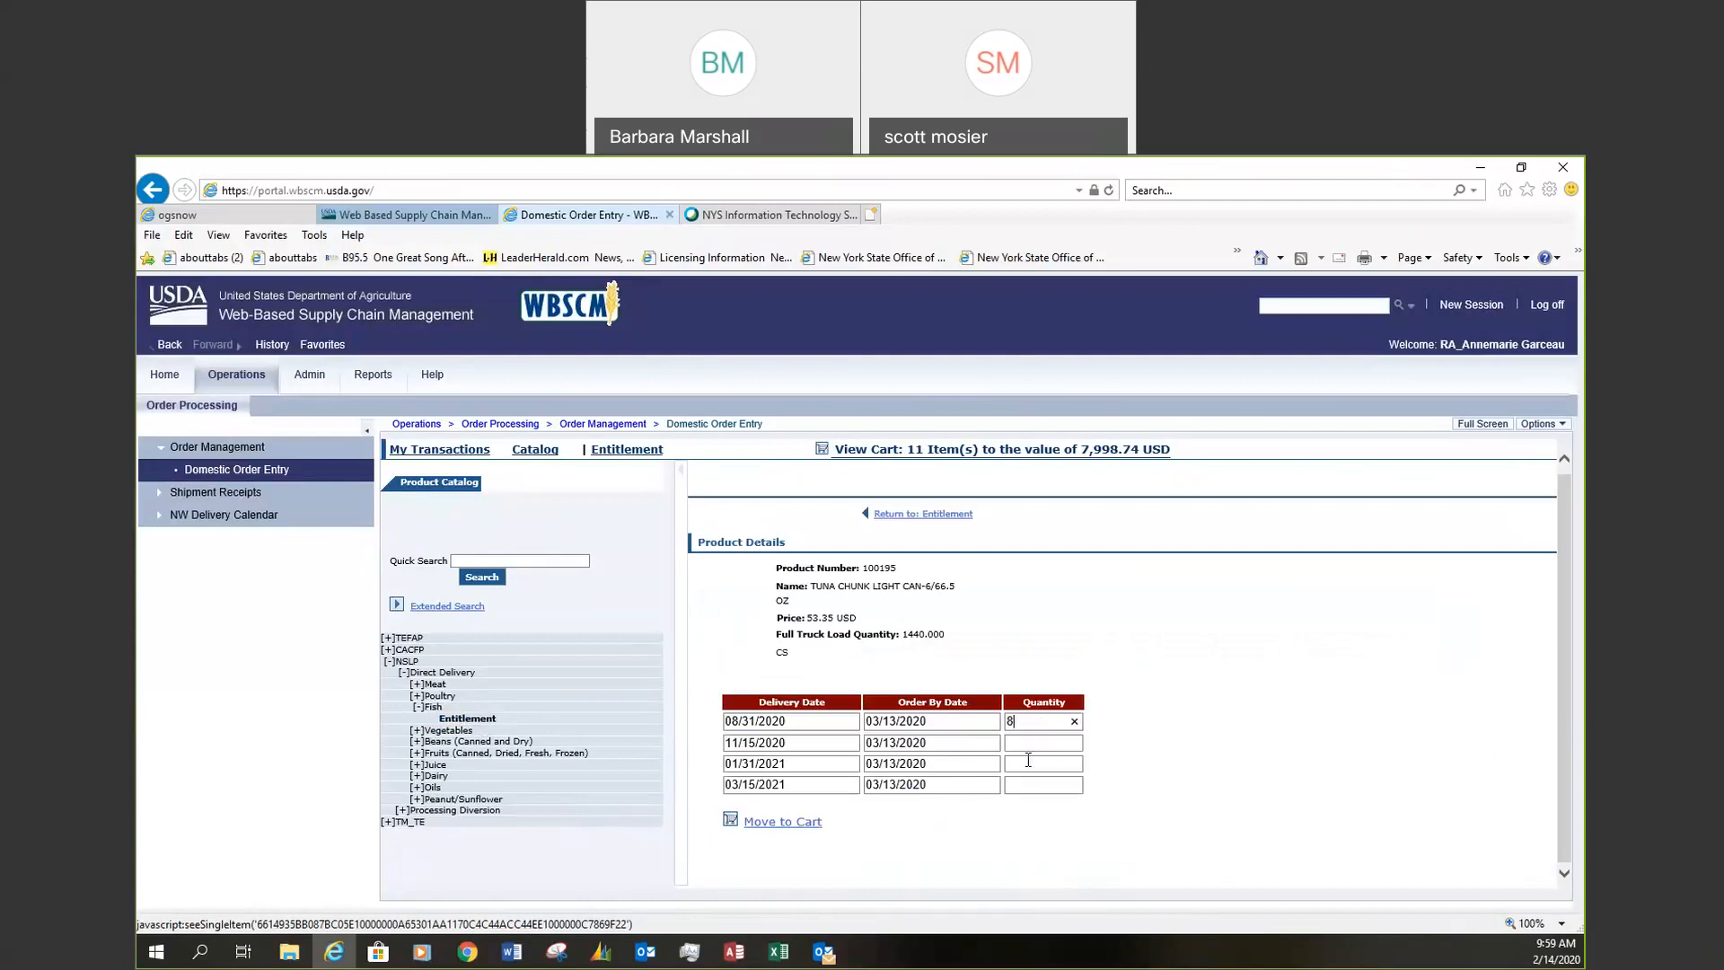
pyautogui.click(799, 822)
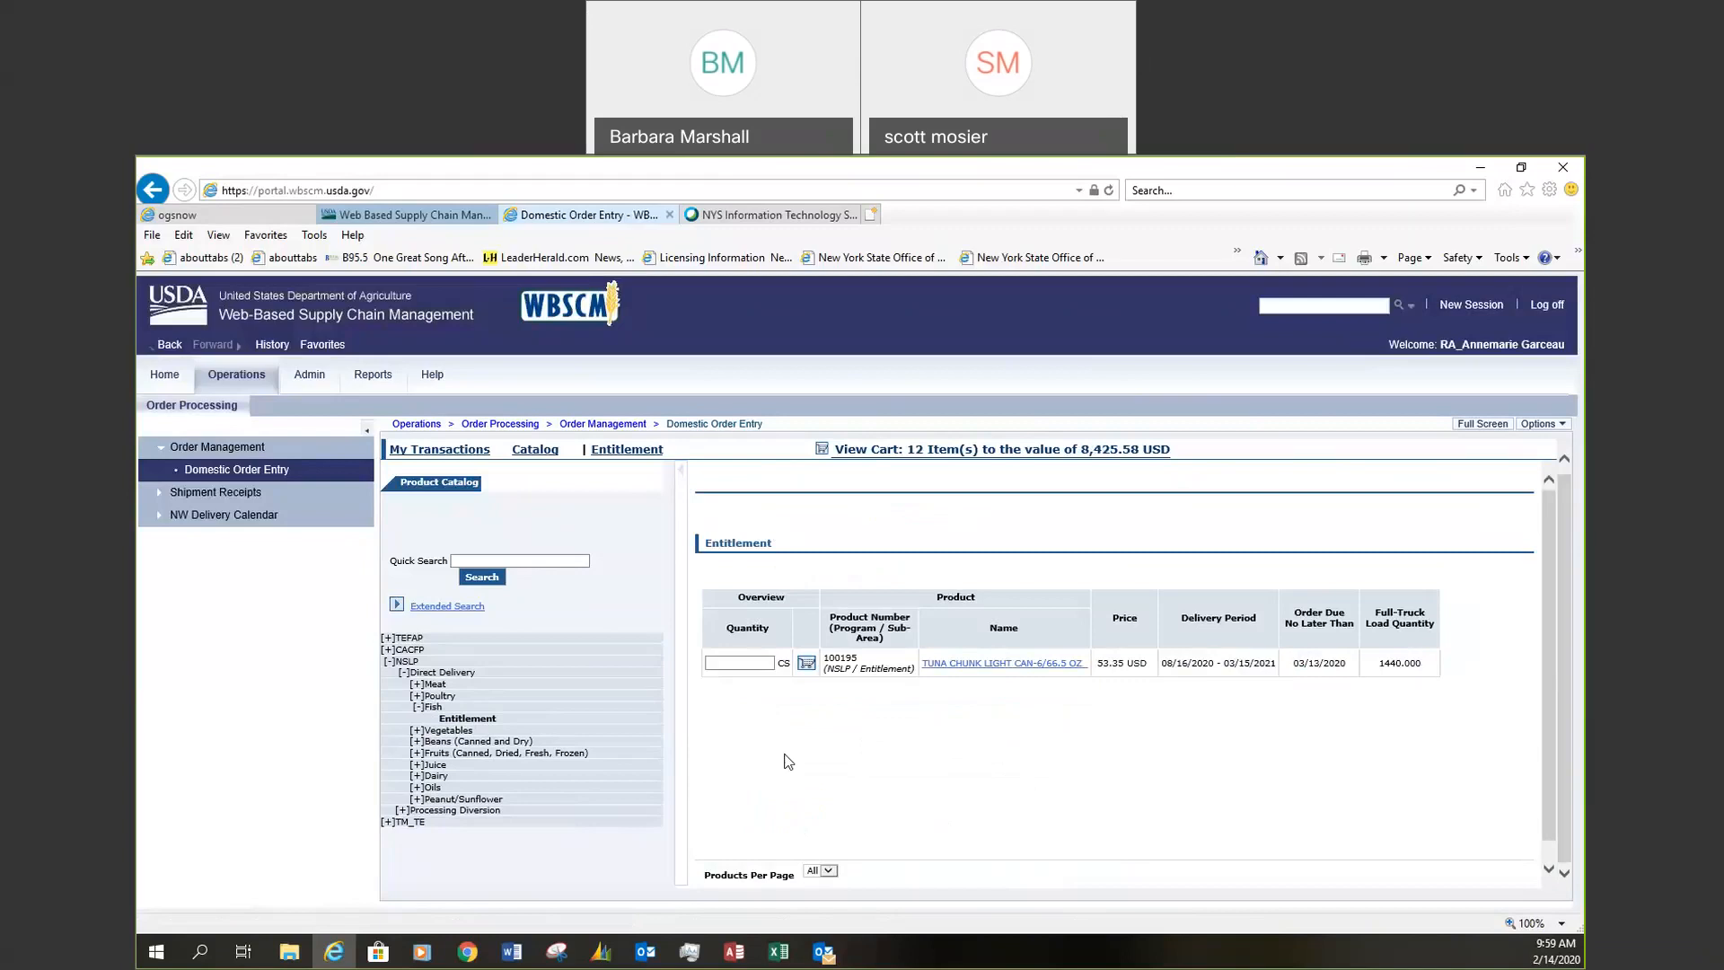
# Open the cart and review the order's line items, quantities, user statuses and requested delivery dates
pyautogui.click(910, 450)
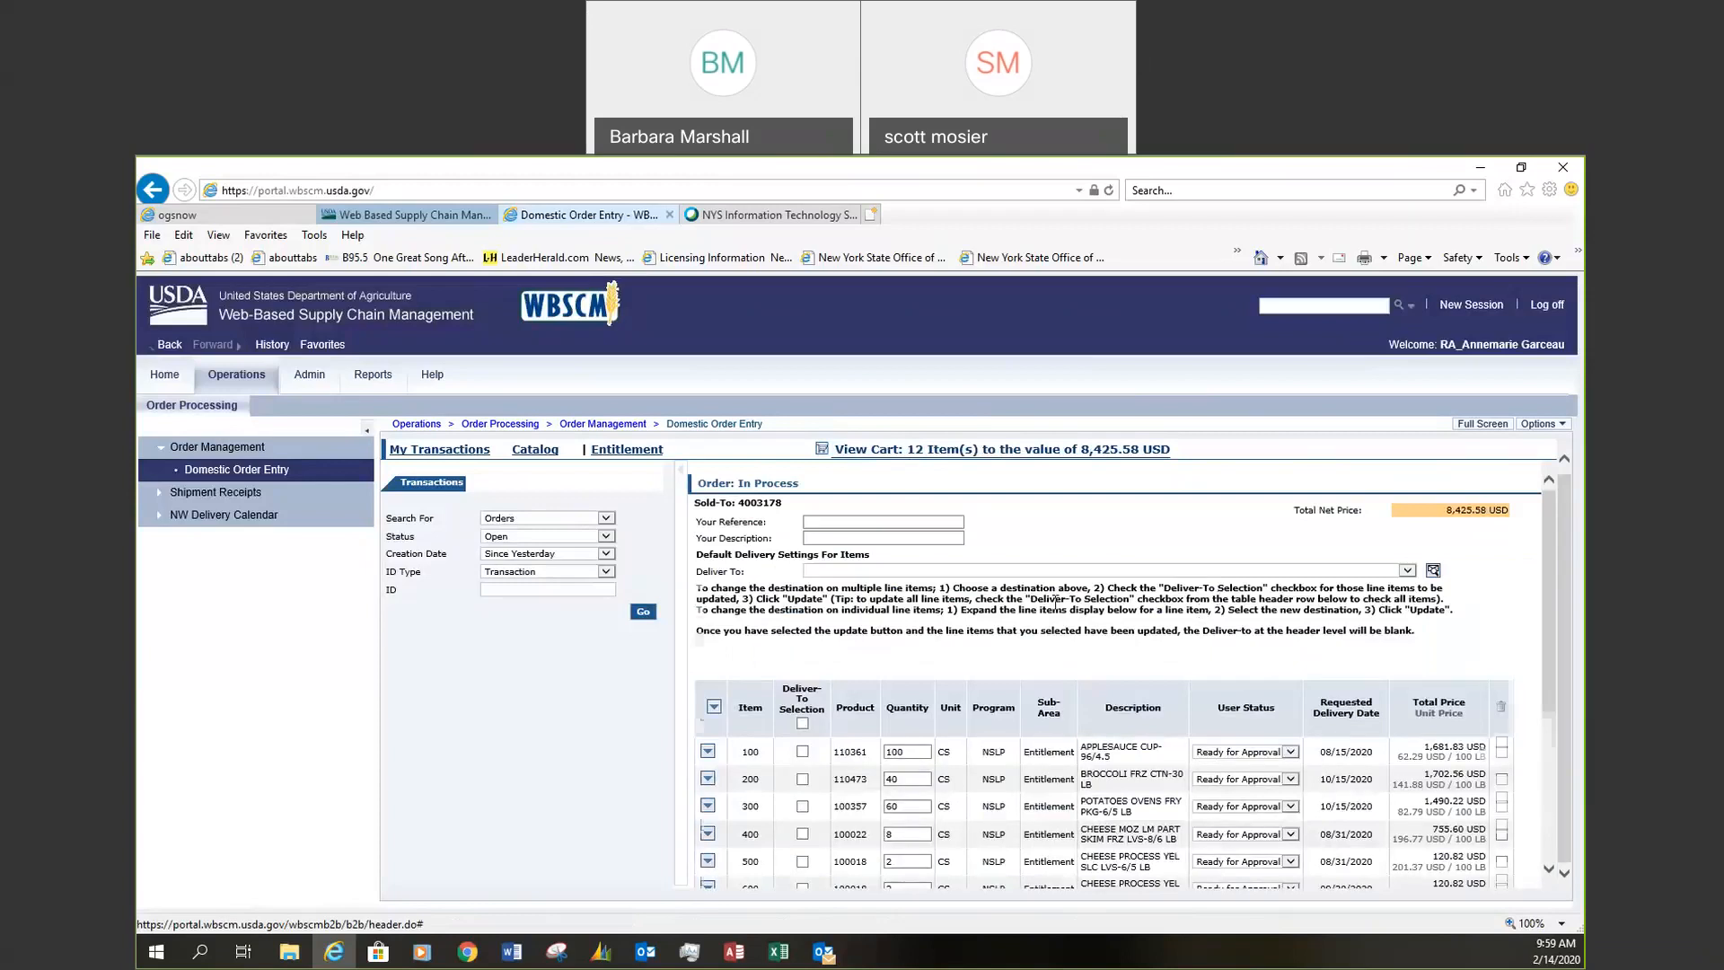
pyautogui.scroll(-1, 1063, 605)
pyautogui.scroll(-1, 1063, 604)
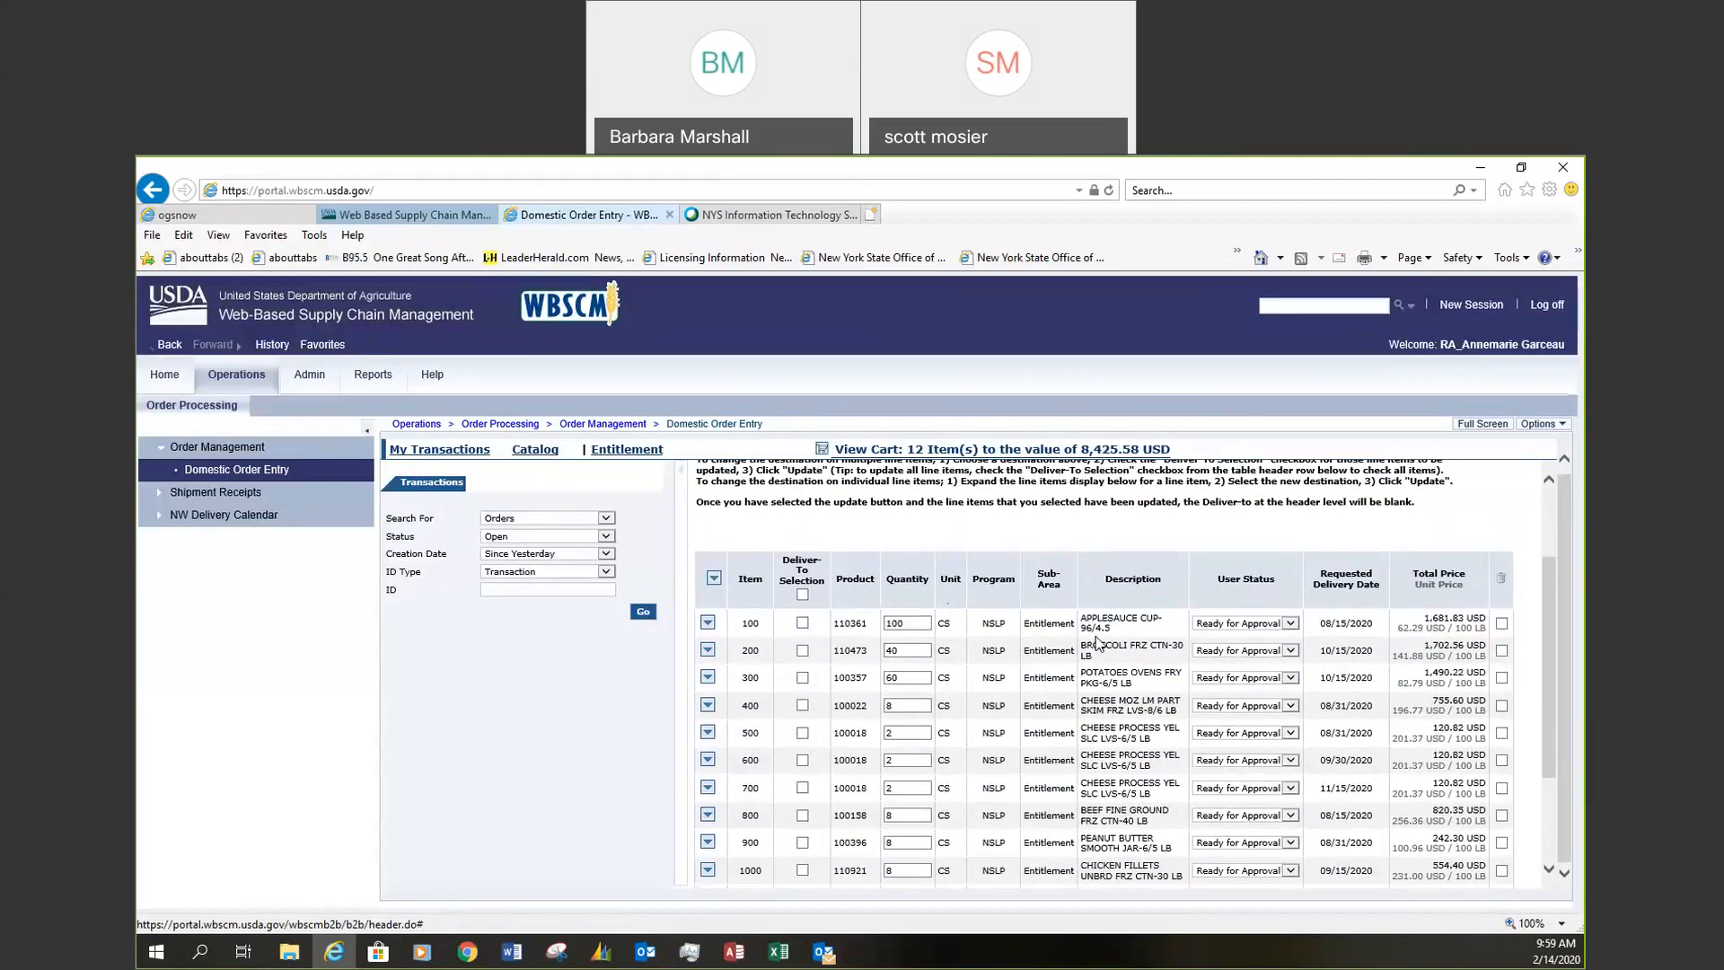
pyautogui.scroll(-1, 1097, 645)
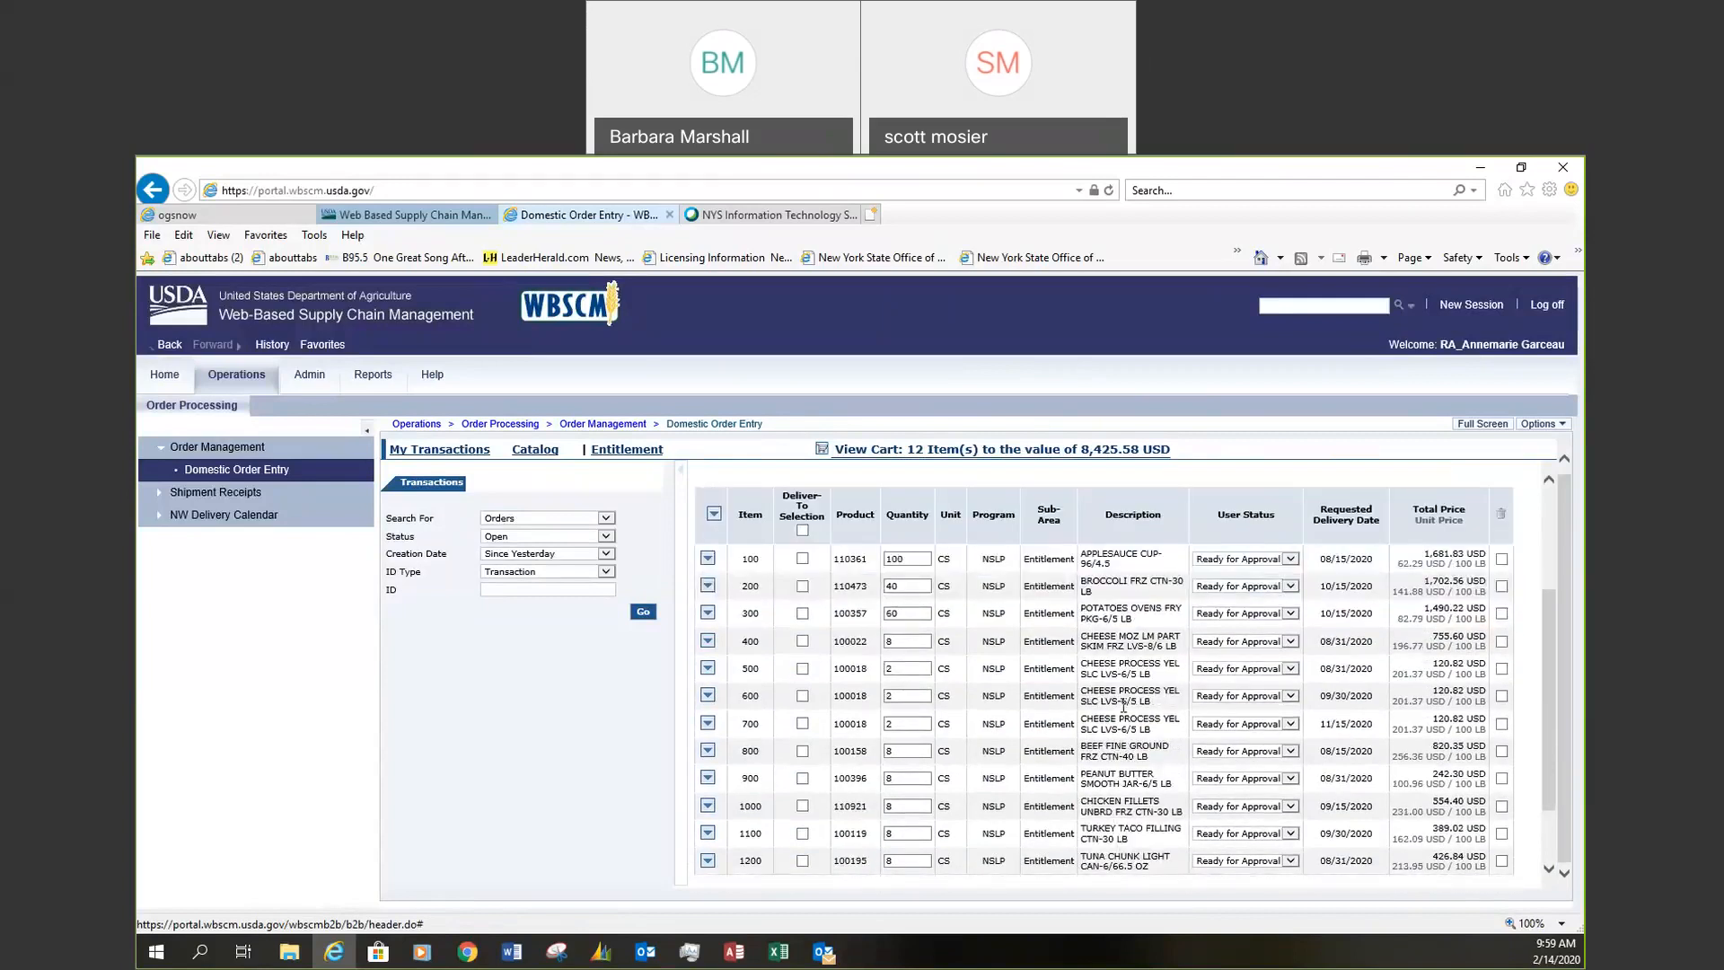
pyautogui.scroll(-1, 1144, 752)
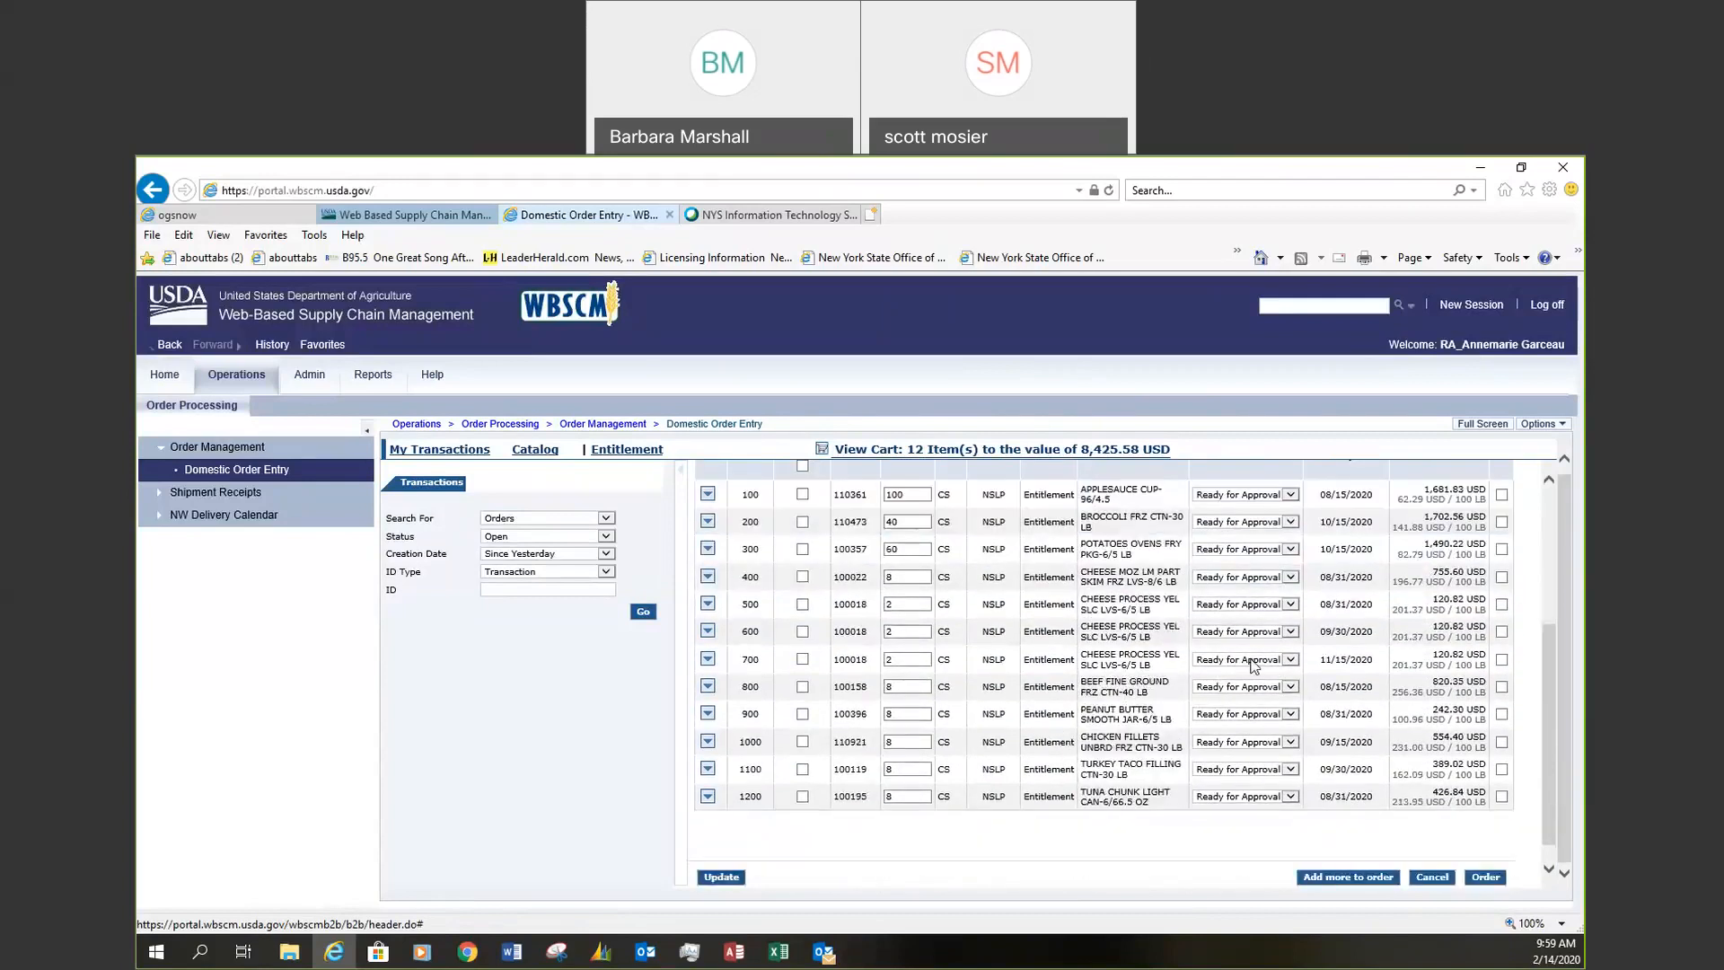
pyautogui.scroll(4, 1000, 711)
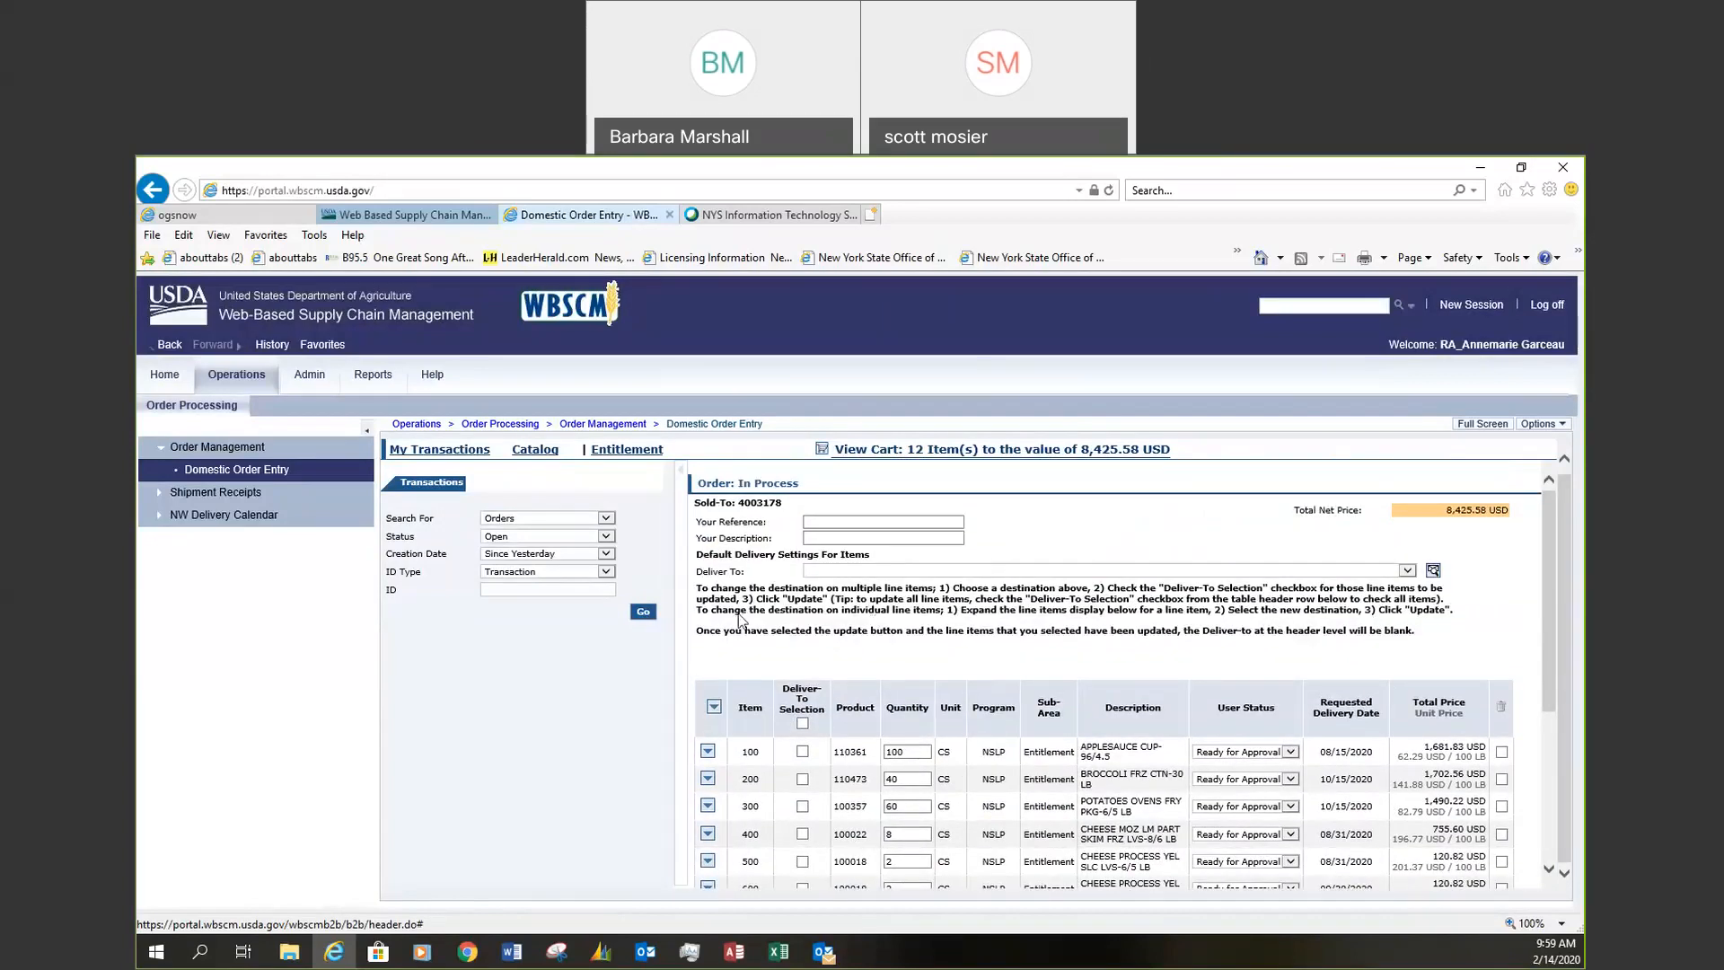
# Remove the CHICKEN FILLETS UNBRD FRZ CTN-30 LB line from the cart, update the order and check the remaining items
pyautogui.scroll(-1, 860, 675)
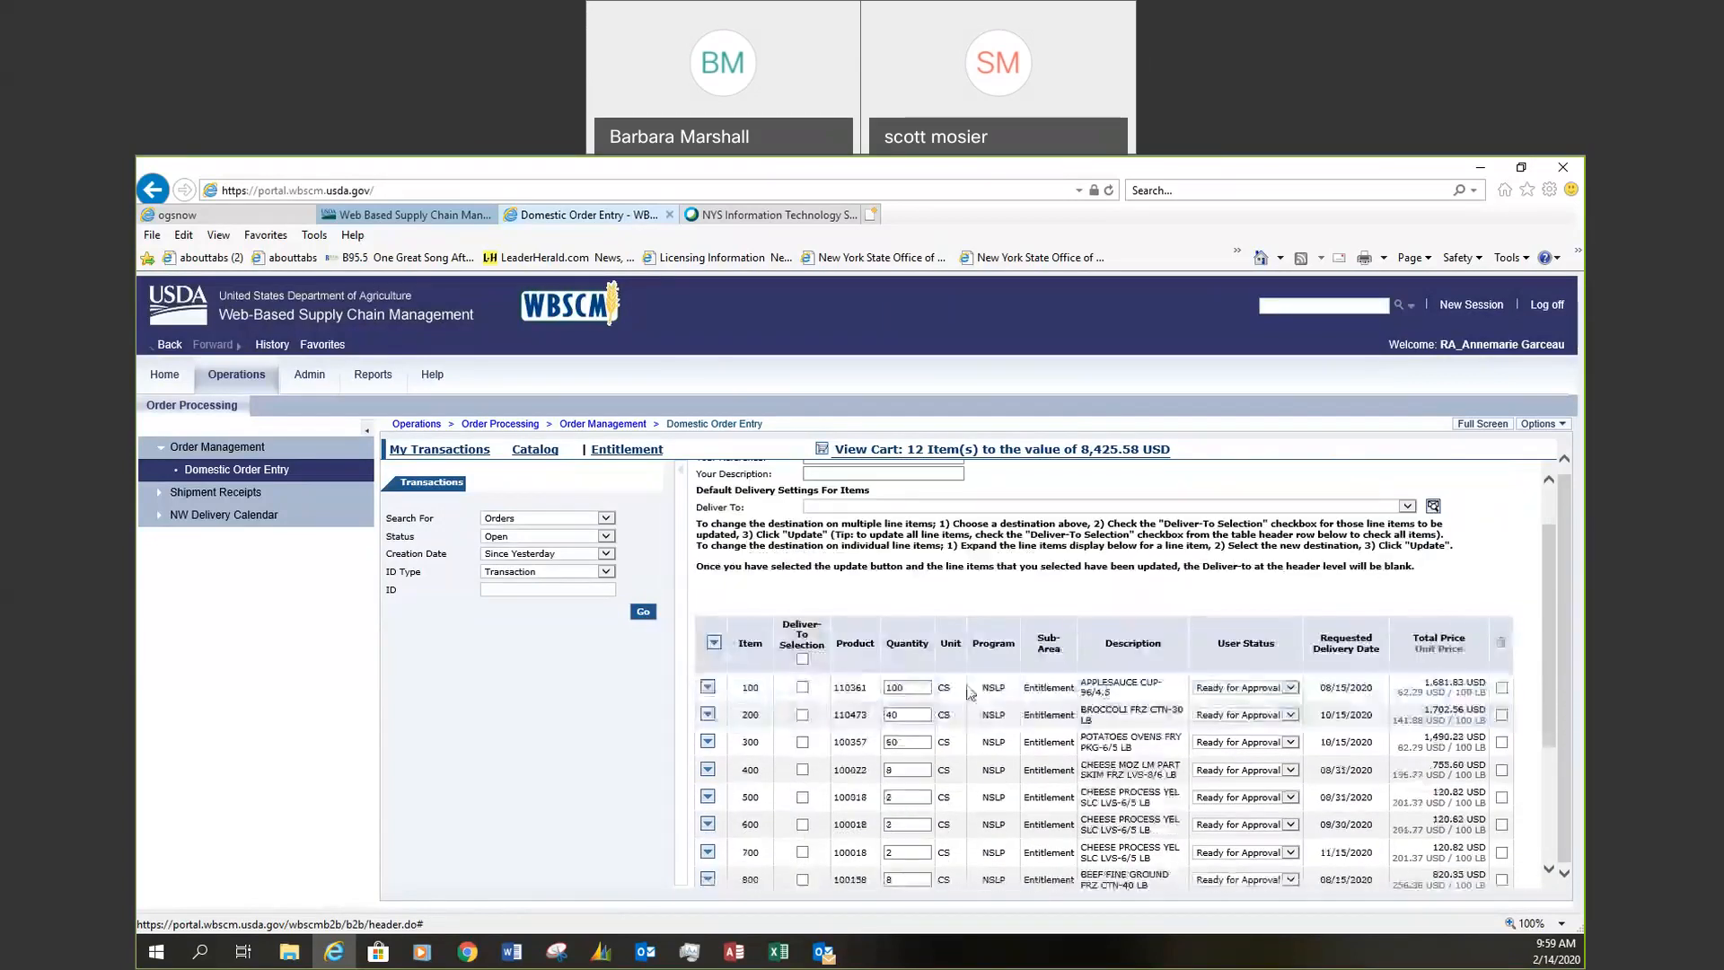
pyautogui.scroll(-3, 1017, 685)
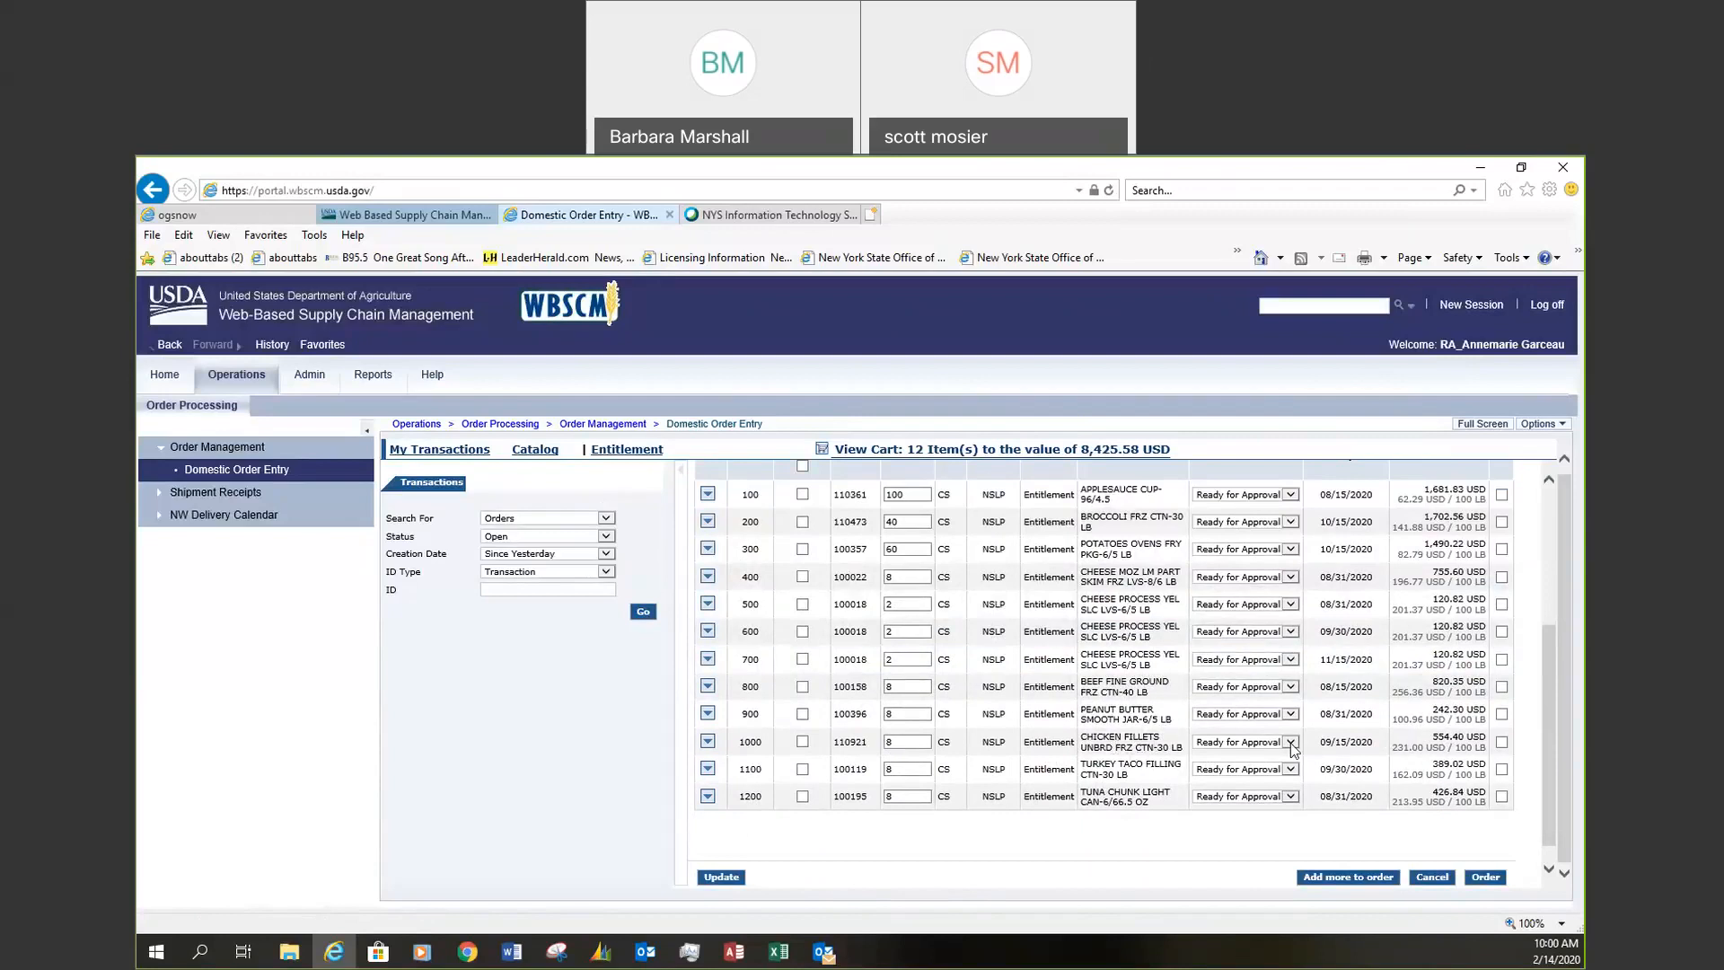
pyautogui.click(1502, 744)
pyautogui.scroll(5, 1549, 742)
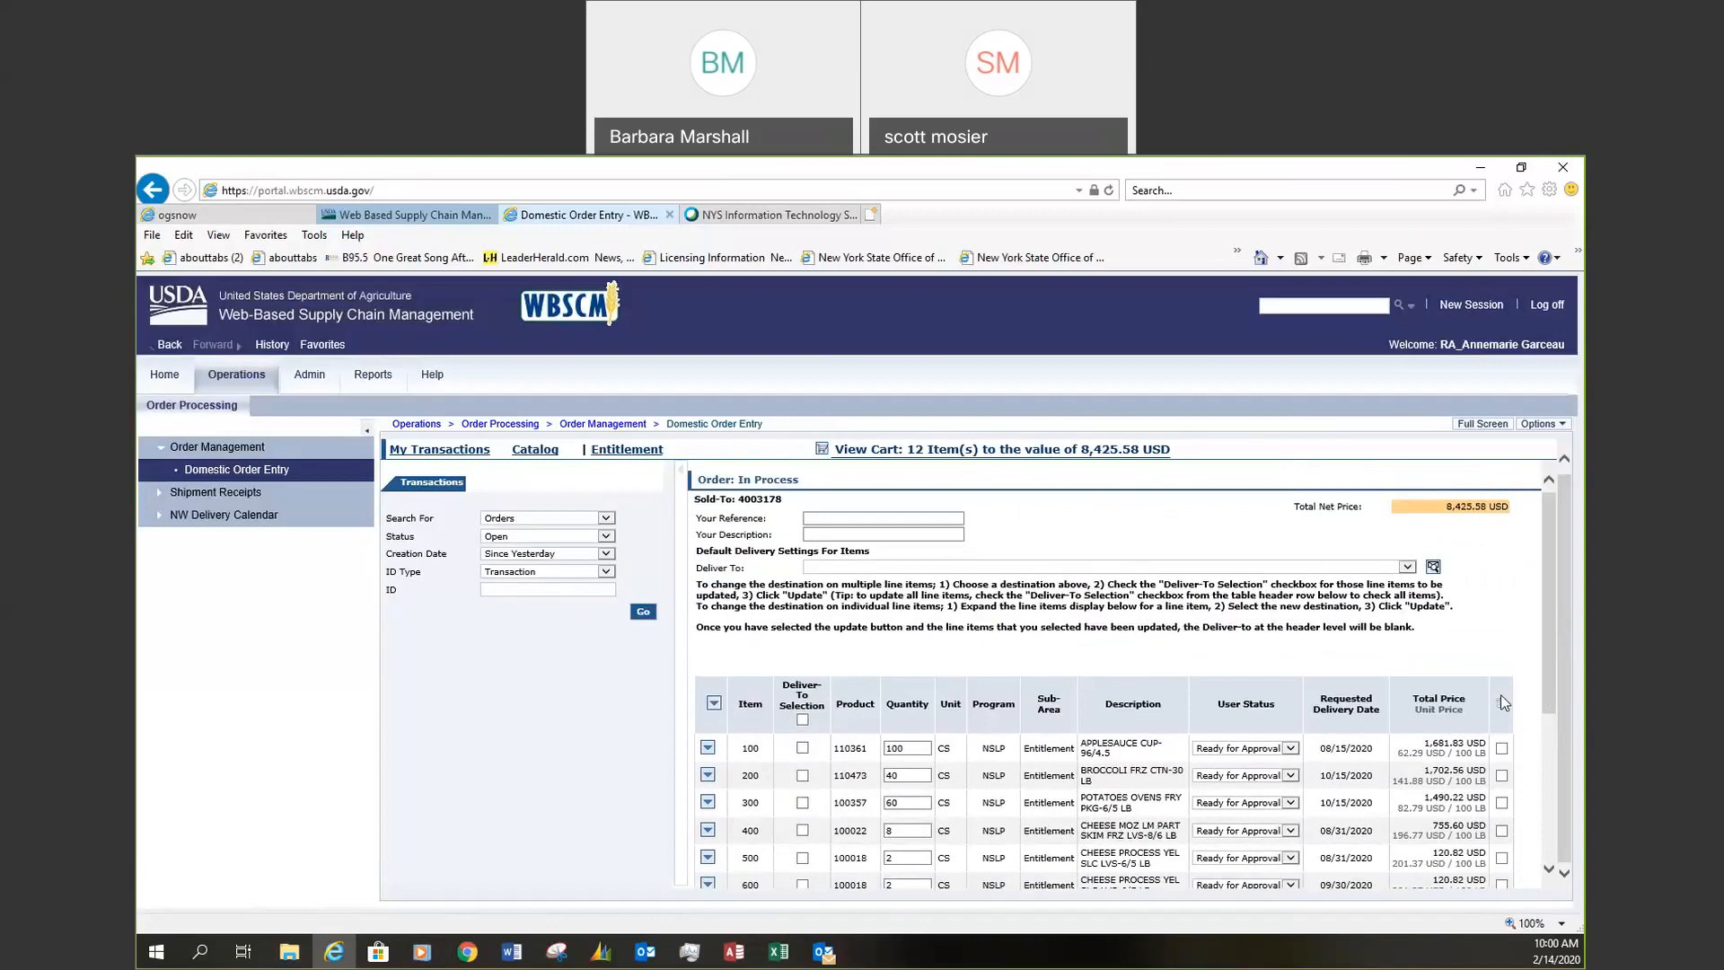
pyautogui.moveTo(1549, 626); pyautogui.dragTo(1544, 795)
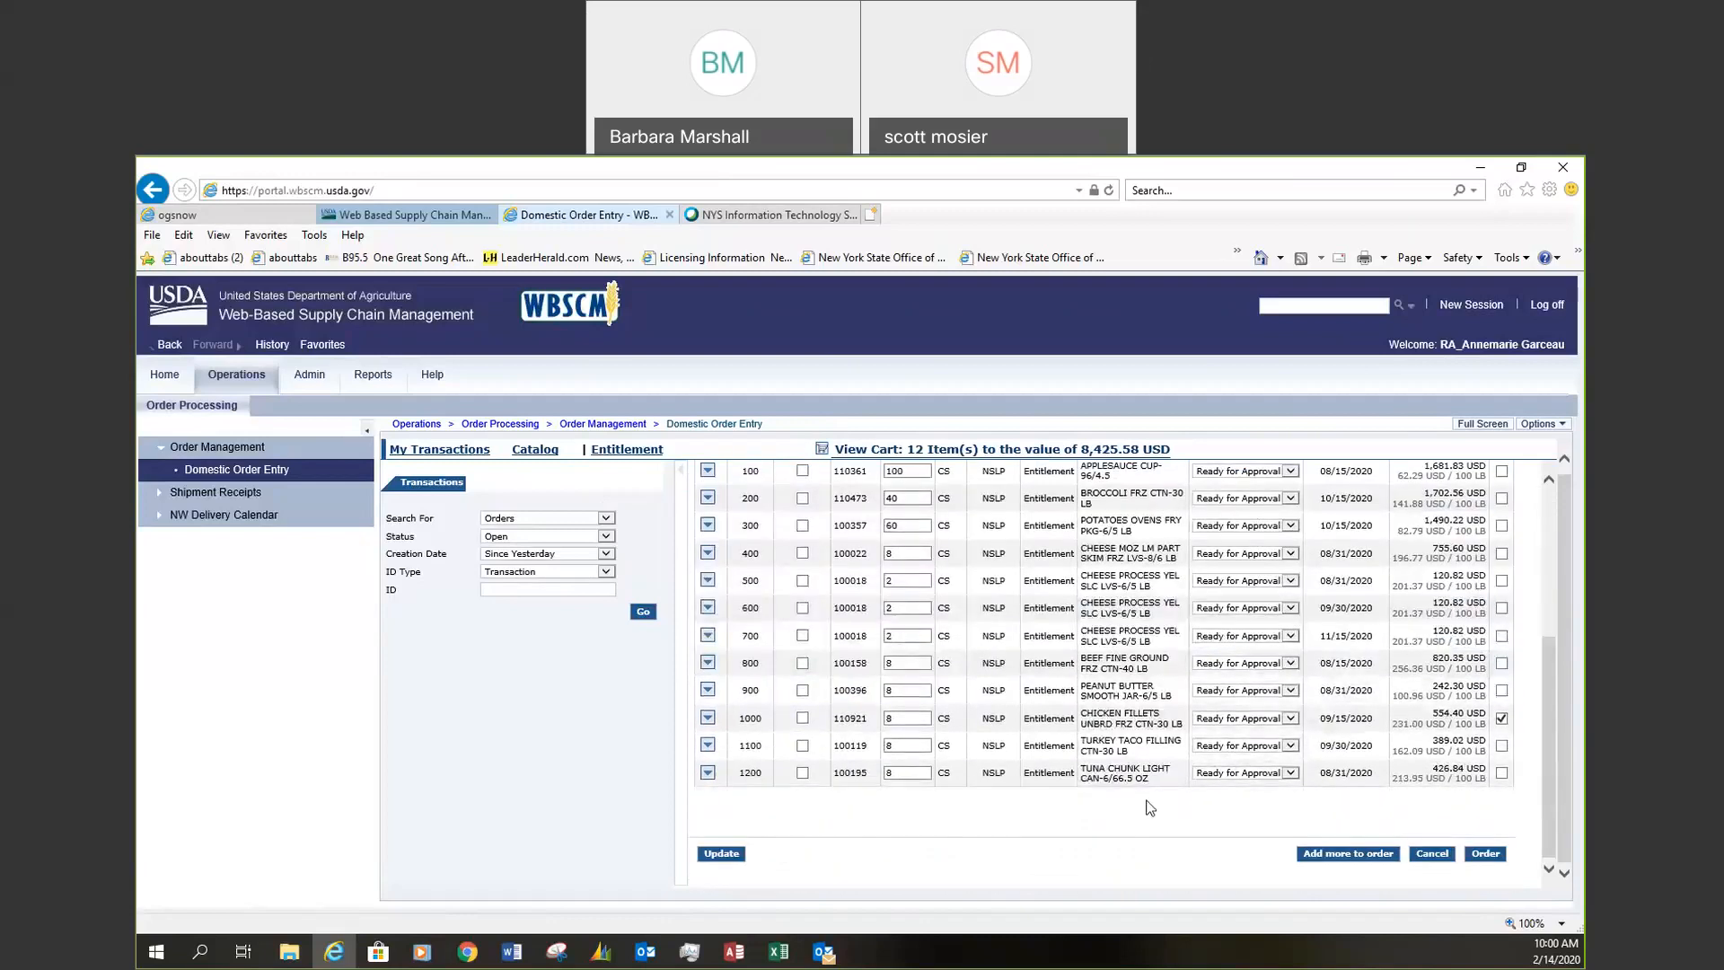
pyautogui.click(721, 855)
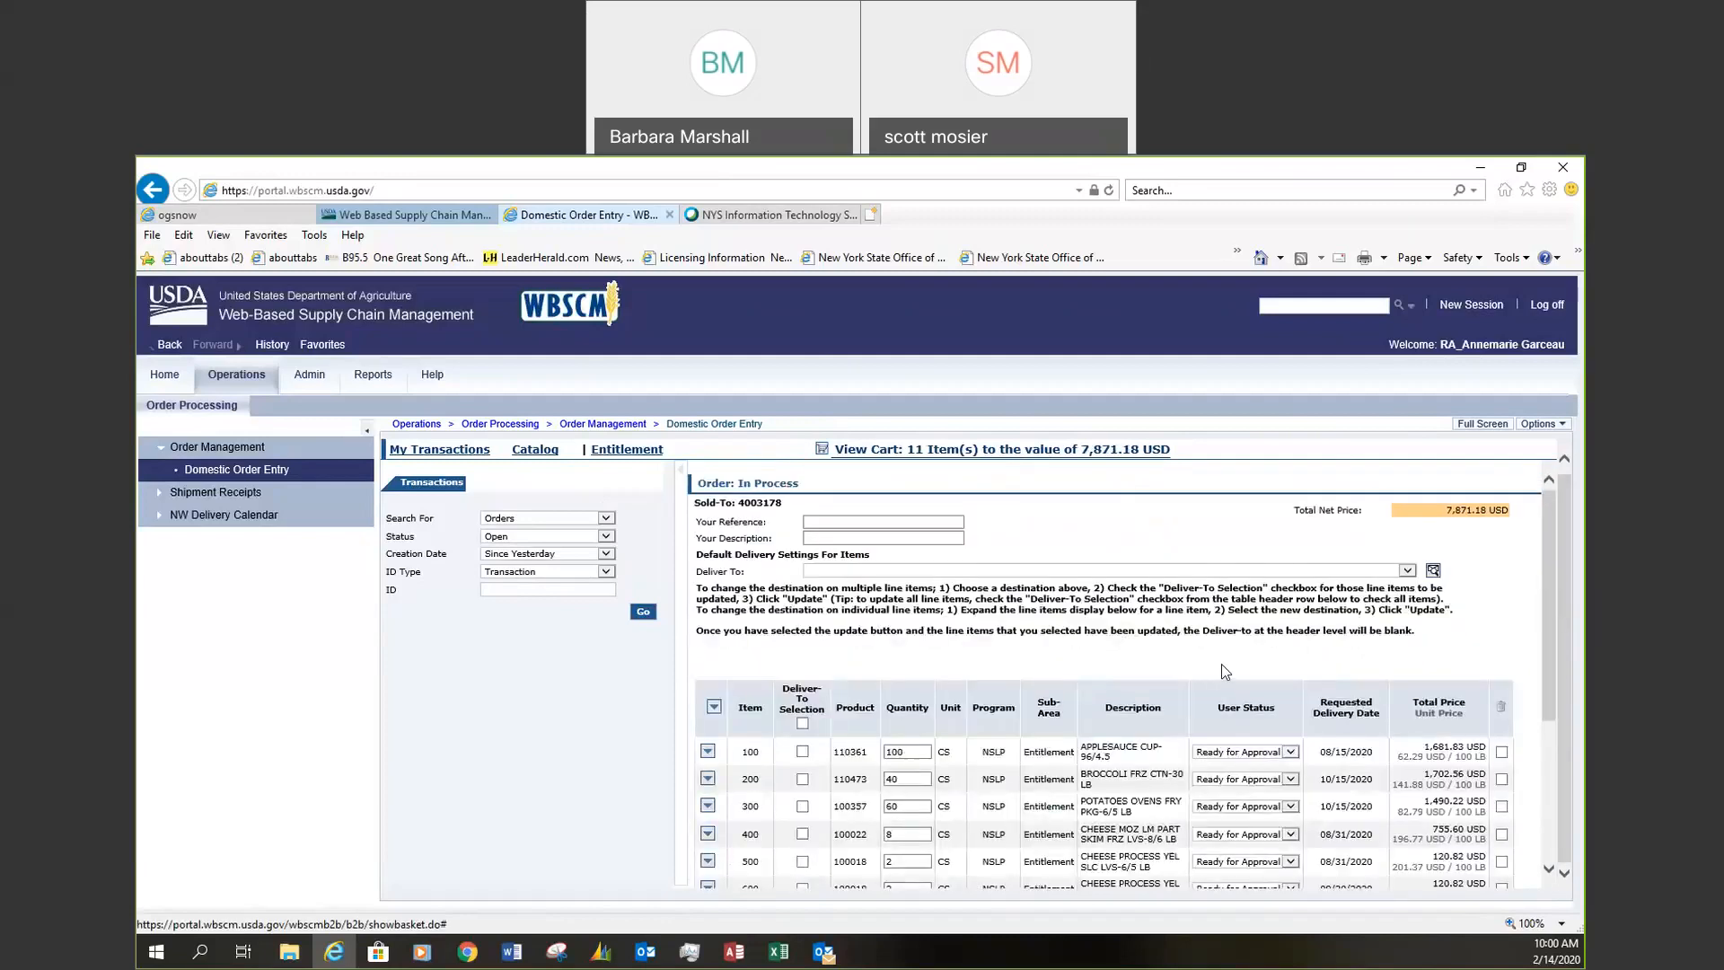
pyautogui.scroll(-3, 1222, 666)
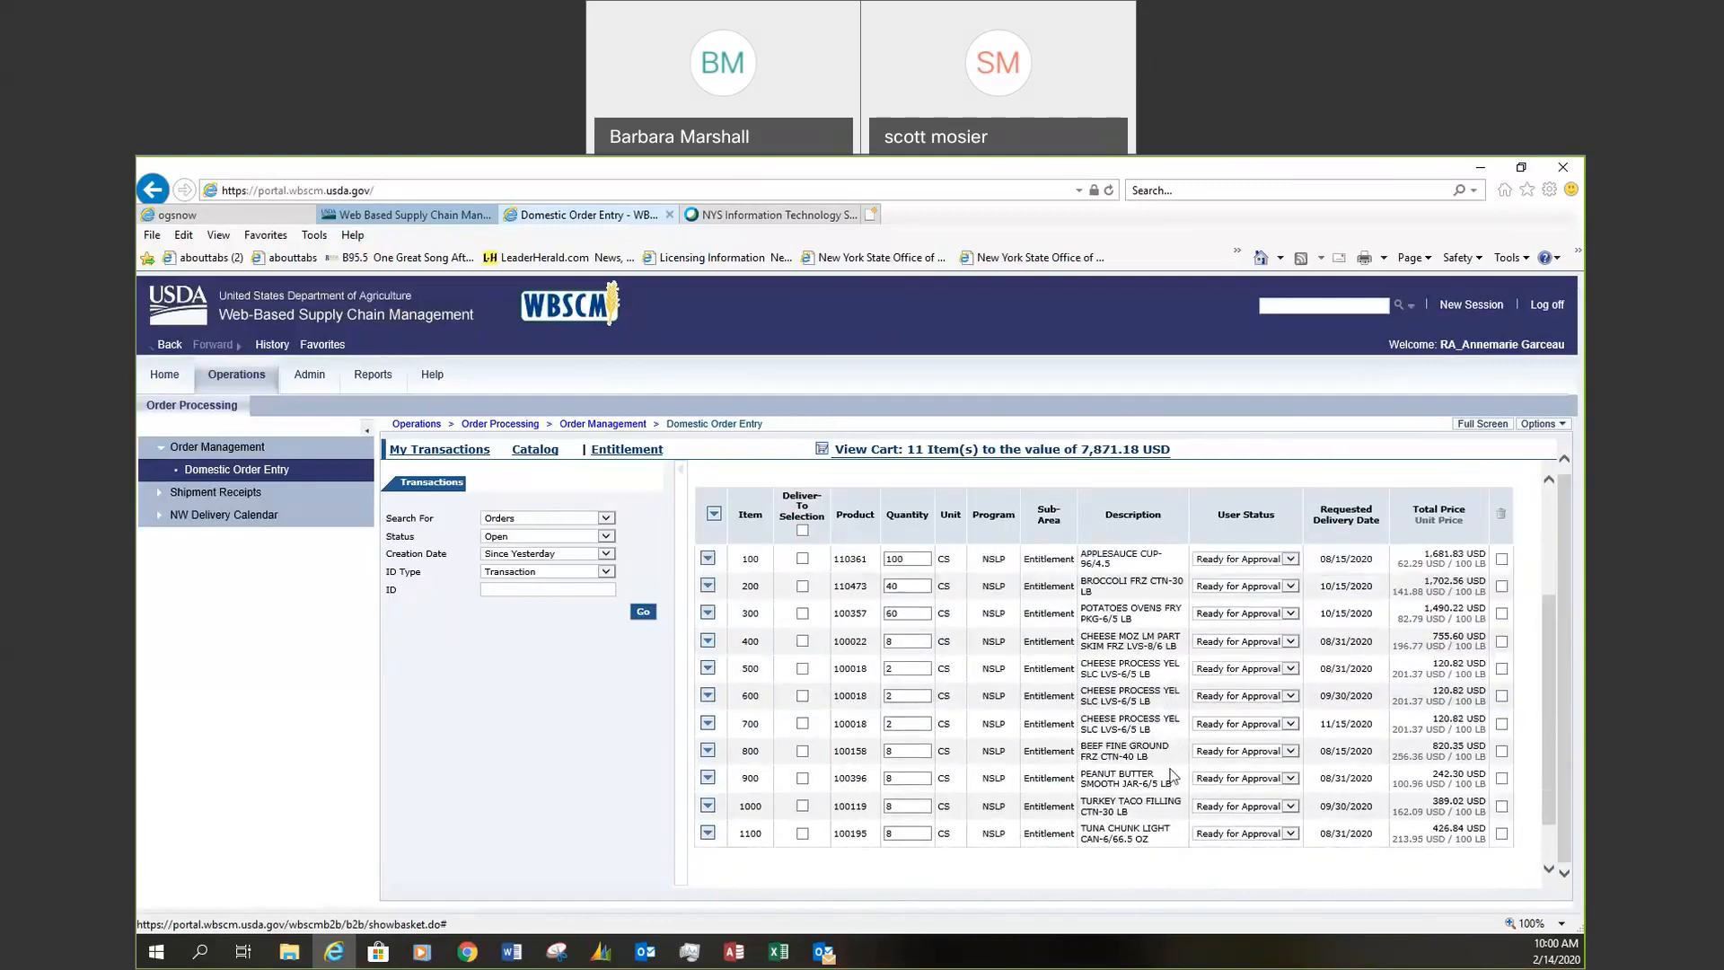
pyautogui.scroll(1, 963, 743)
pyautogui.scroll(2, 962, 744)
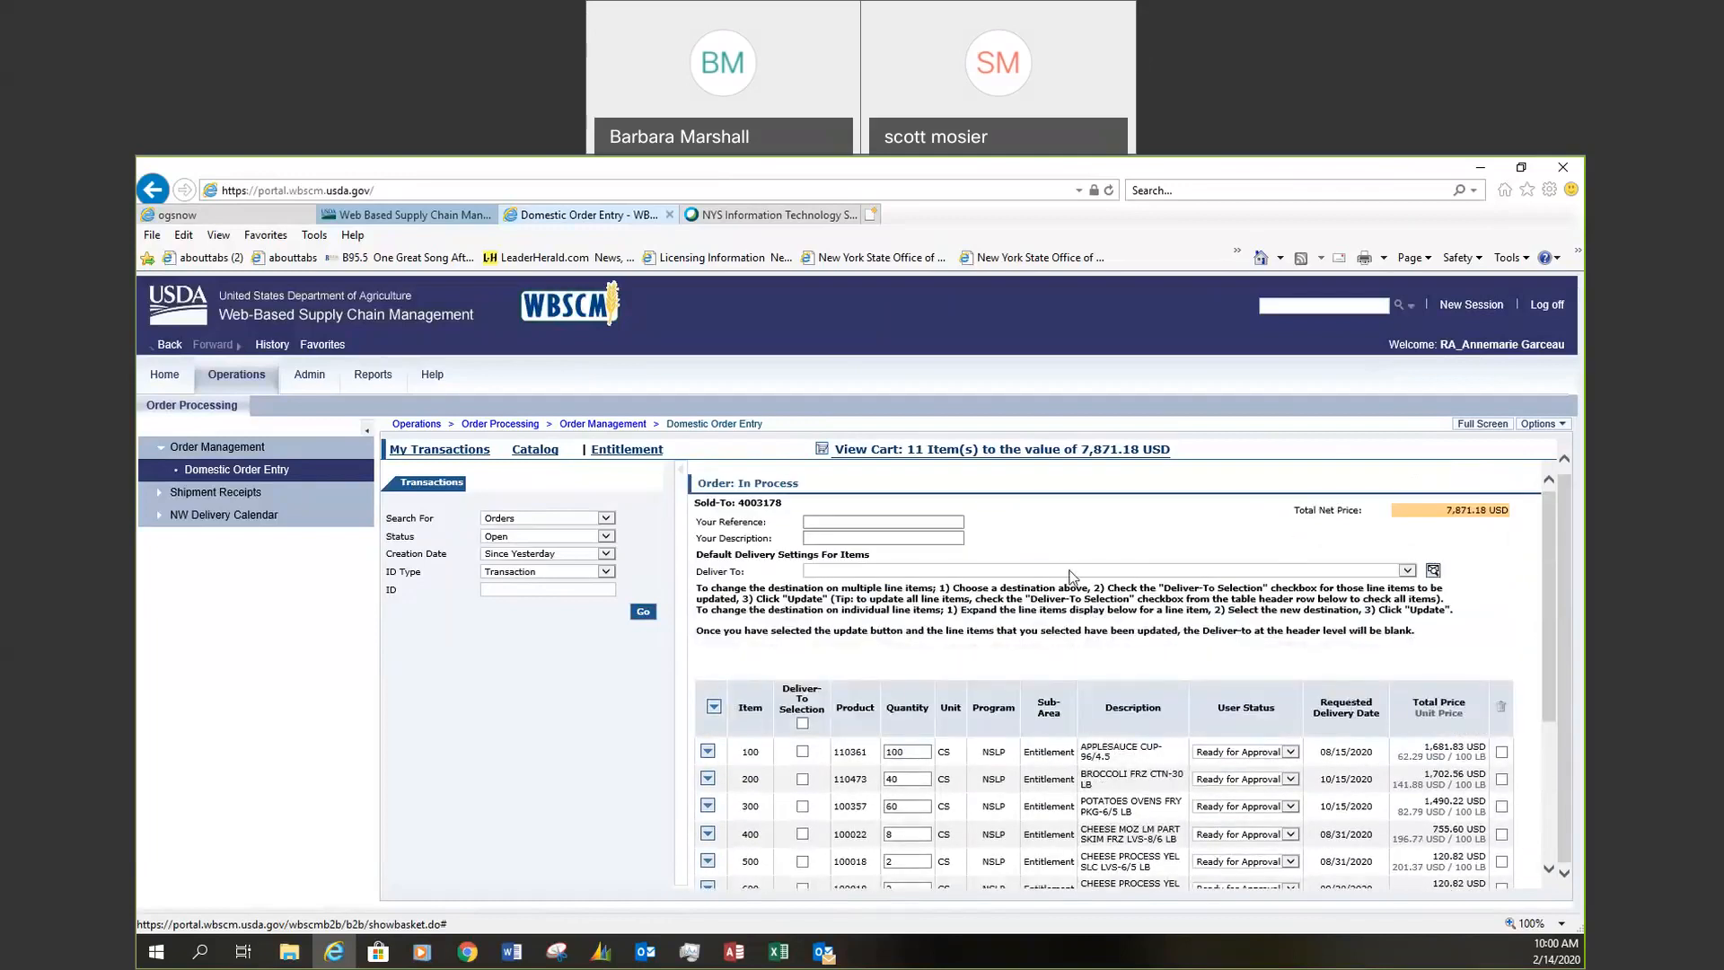
# From the Poultry Entitlement list, add 8 cases of CHICKEN DICED CTN-40 LB for 09/30/2020 delivery to the cart
pyautogui.click(535, 450)
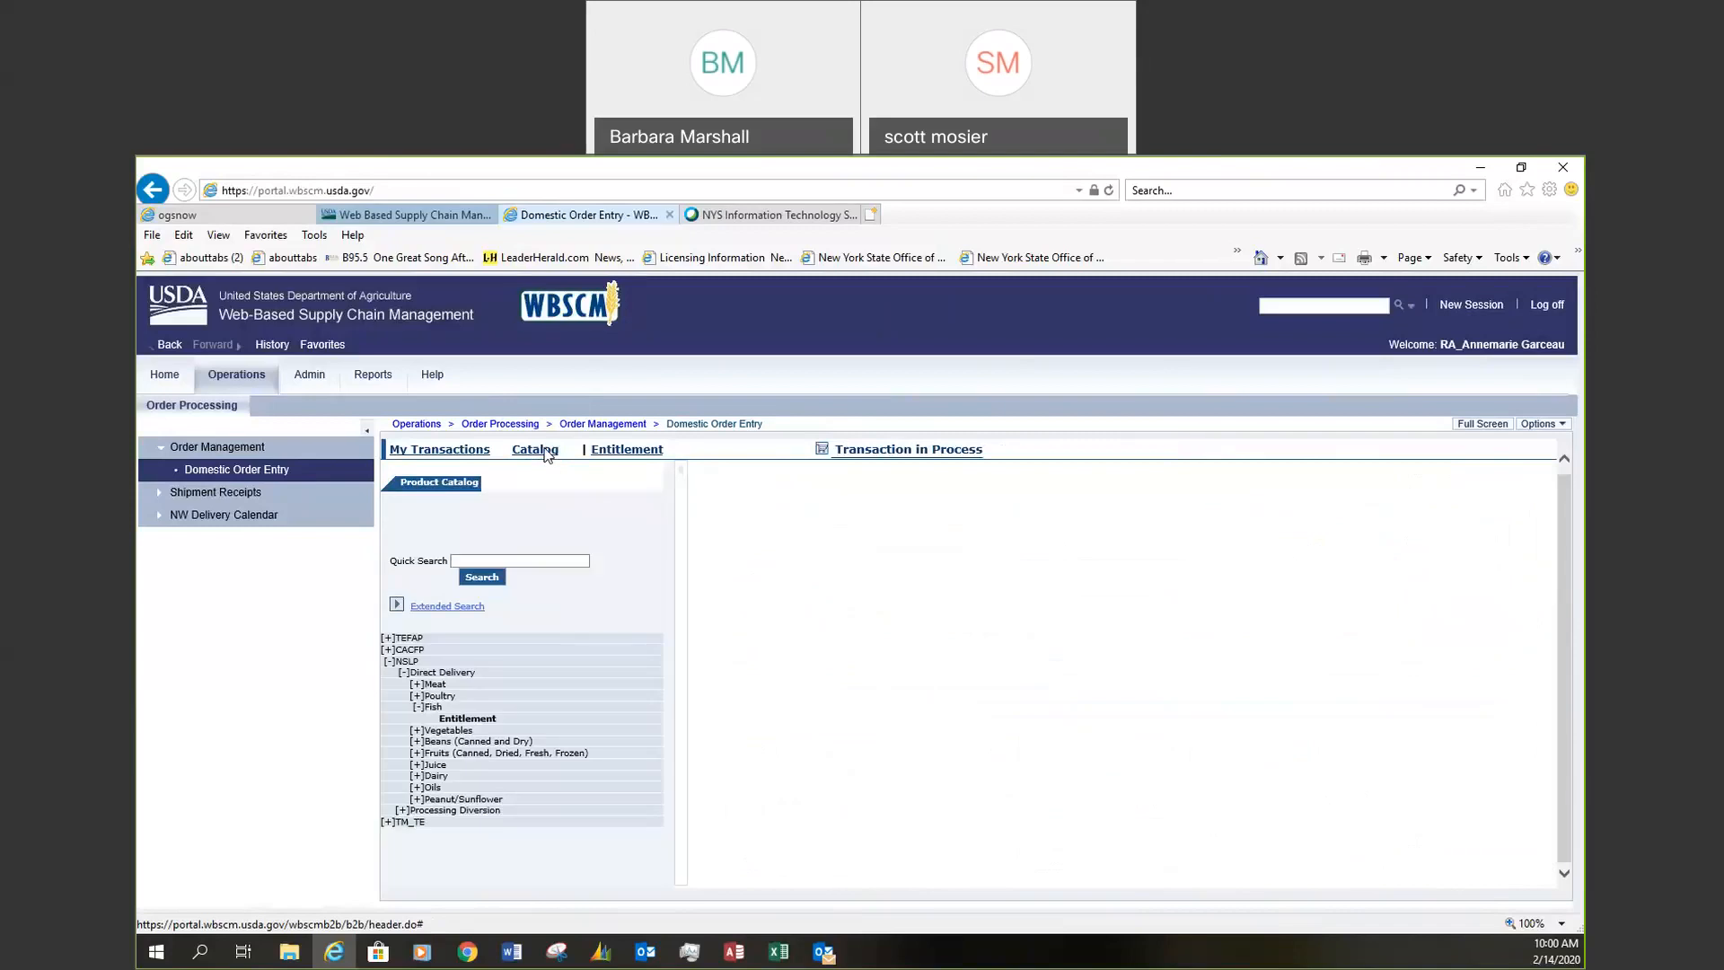
pyautogui.click(438, 695)
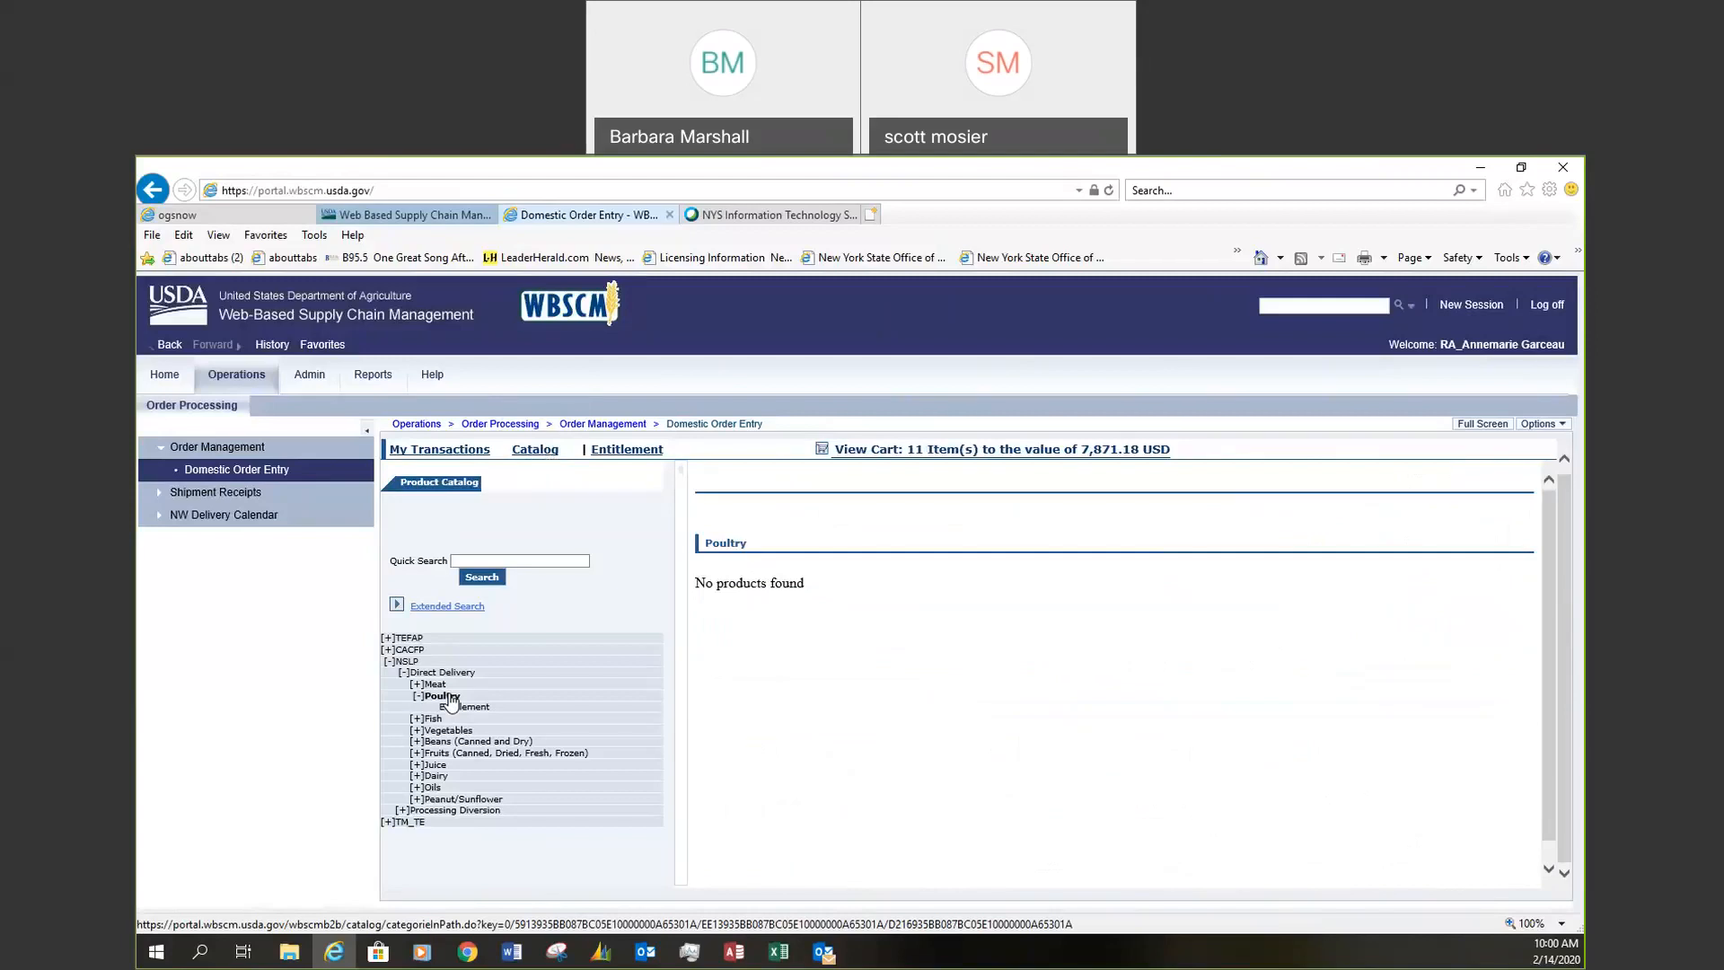
pyautogui.click(478, 707)
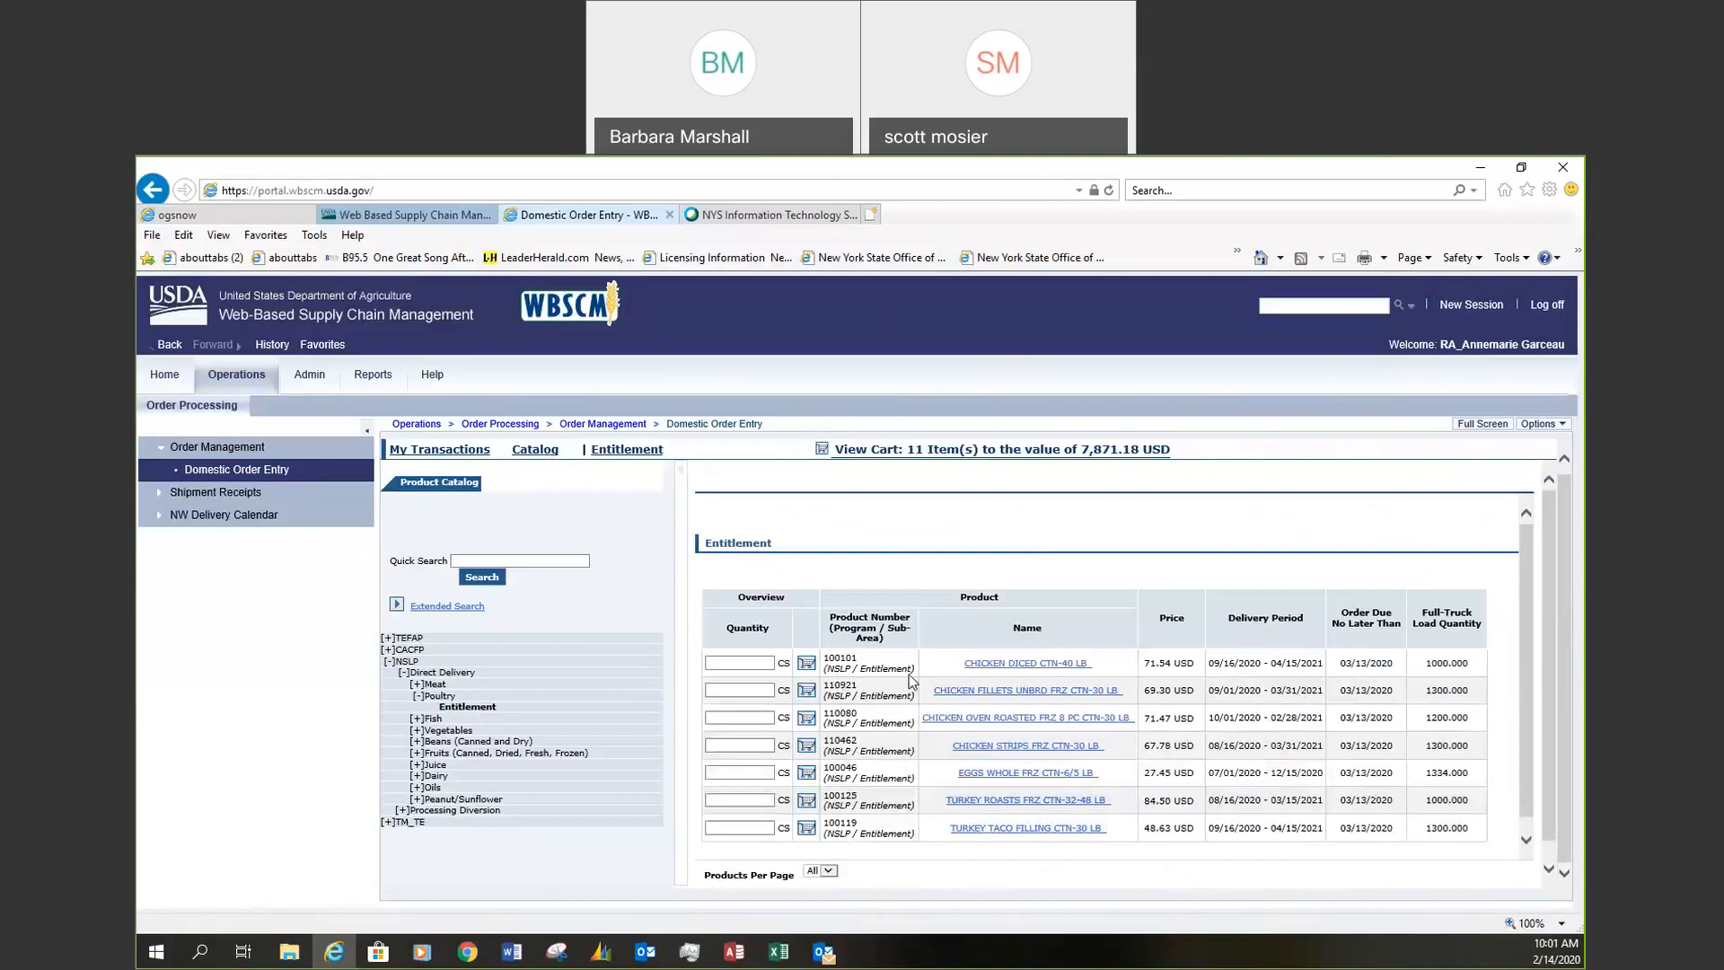
pyautogui.click(807, 665)
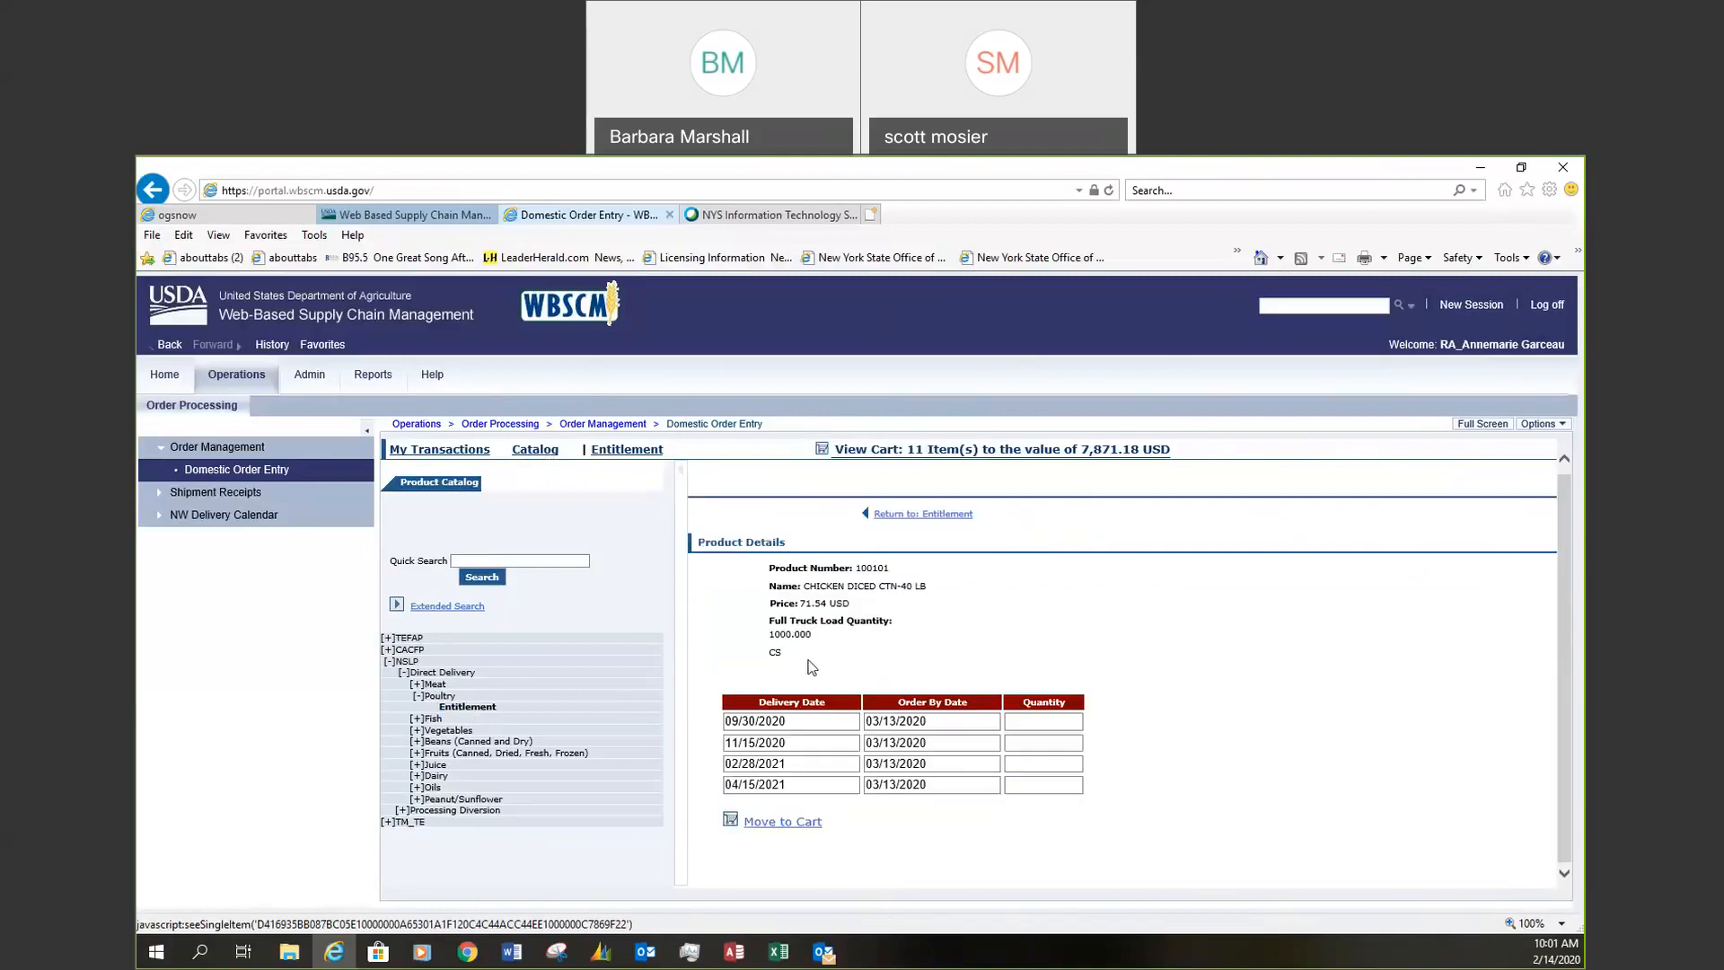
pyautogui.click(1042, 720)
pyautogui.write('8')
pyautogui.click(782, 828)
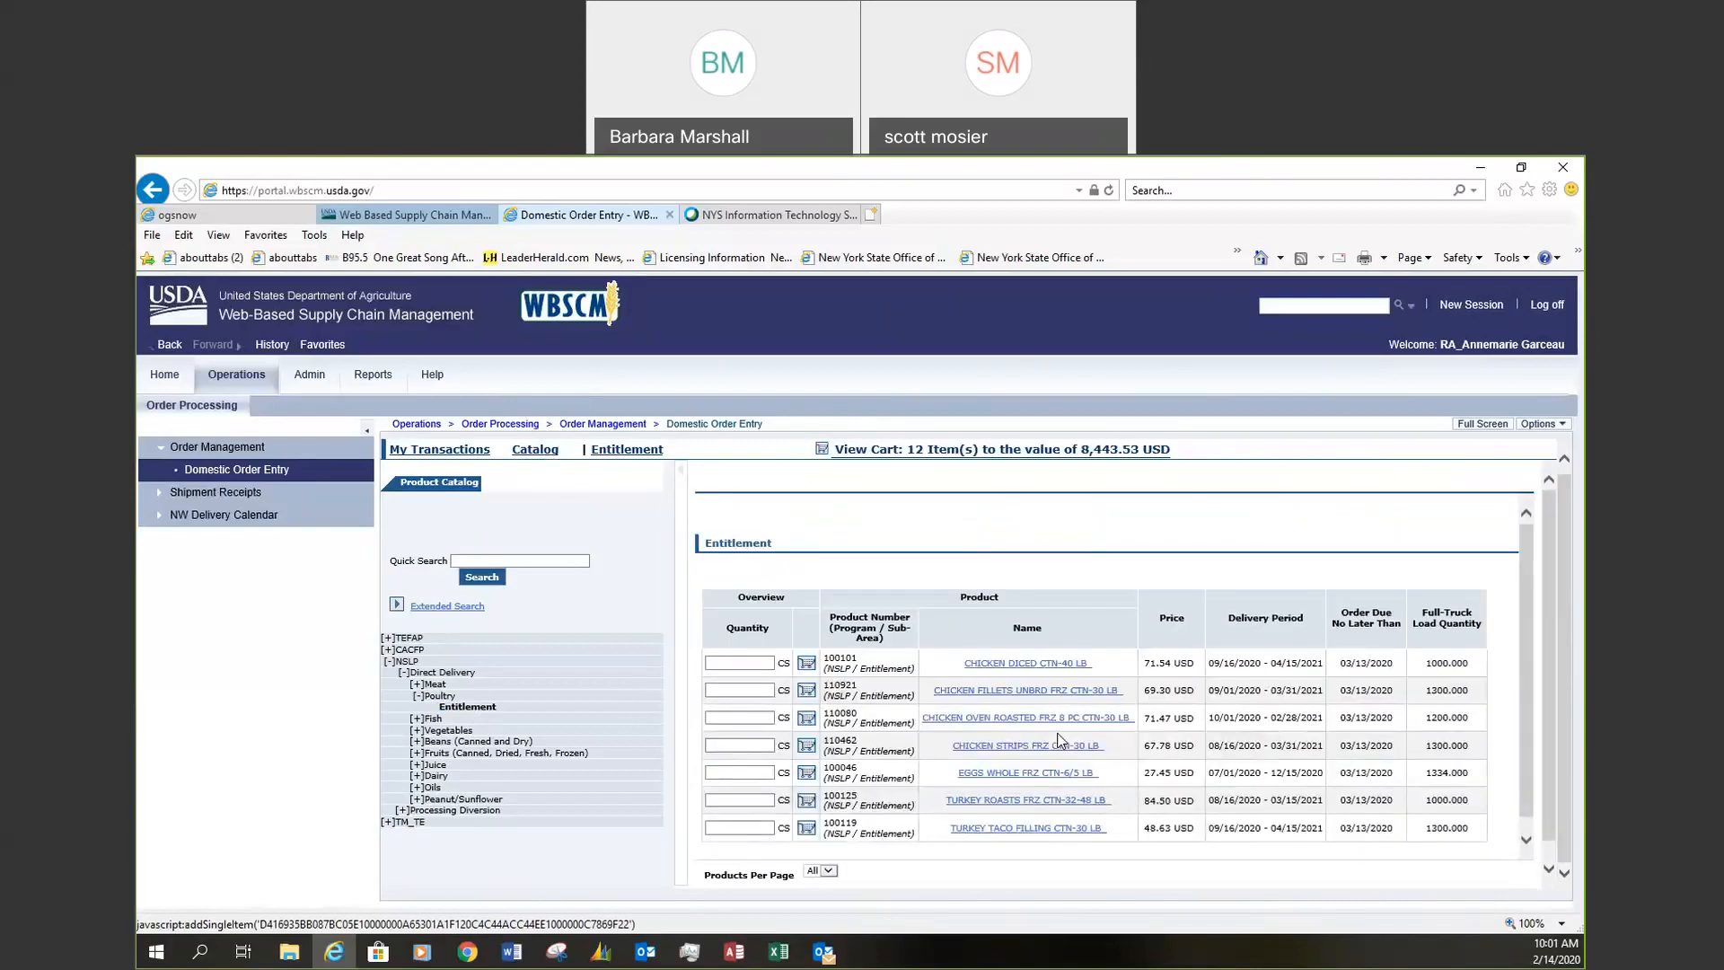
# Return to the cart and check its line items, including the CHICKEN DICED CTN-40 LB line
pyautogui.scroll(-2, 1293, 669)
pyautogui.scroll(1, 1251, 678)
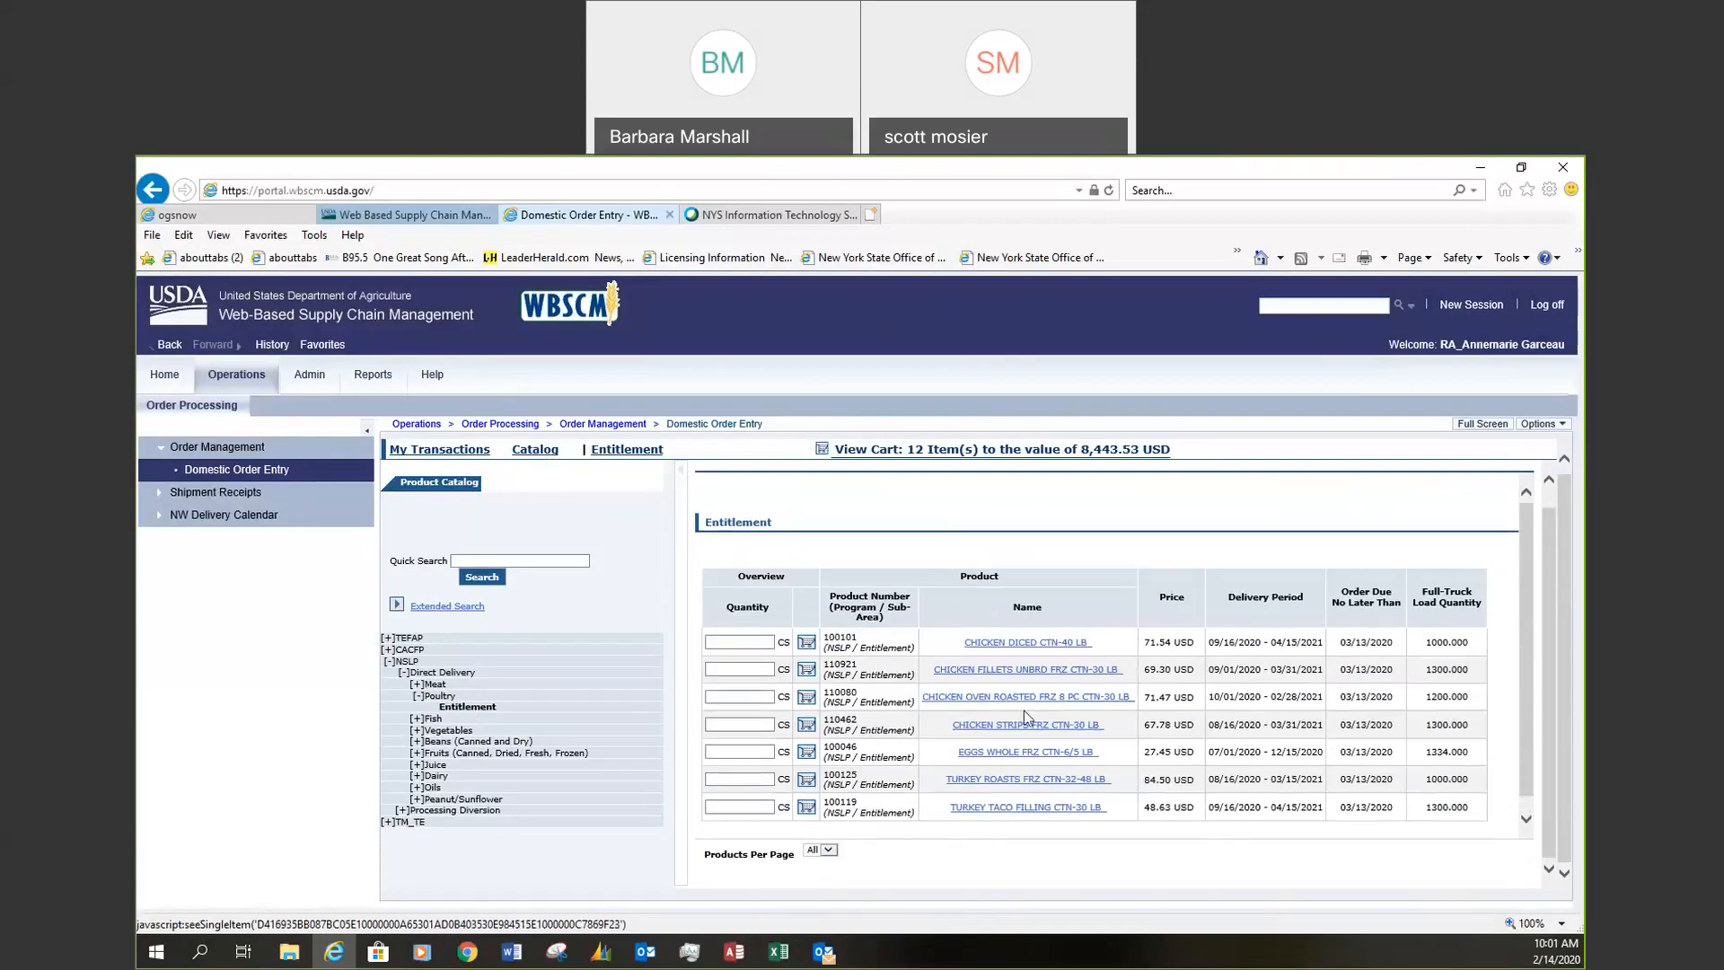
pyautogui.click(940, 449)
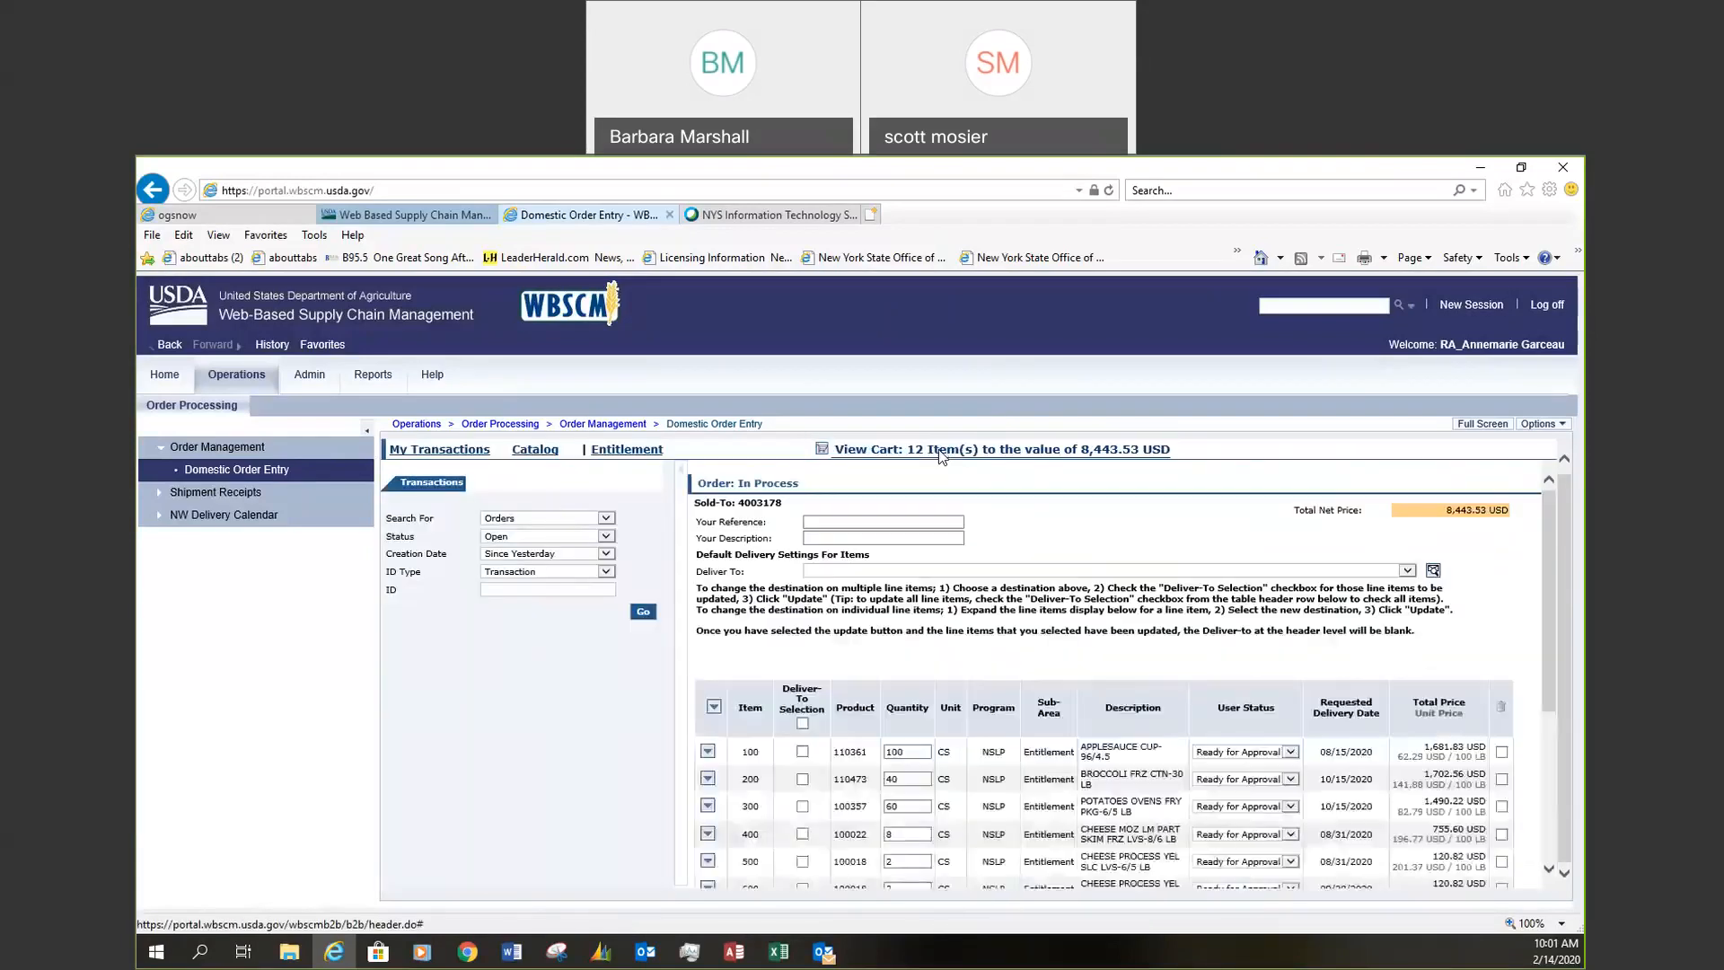
pyautogui.scroll(-3, 1180, 645)
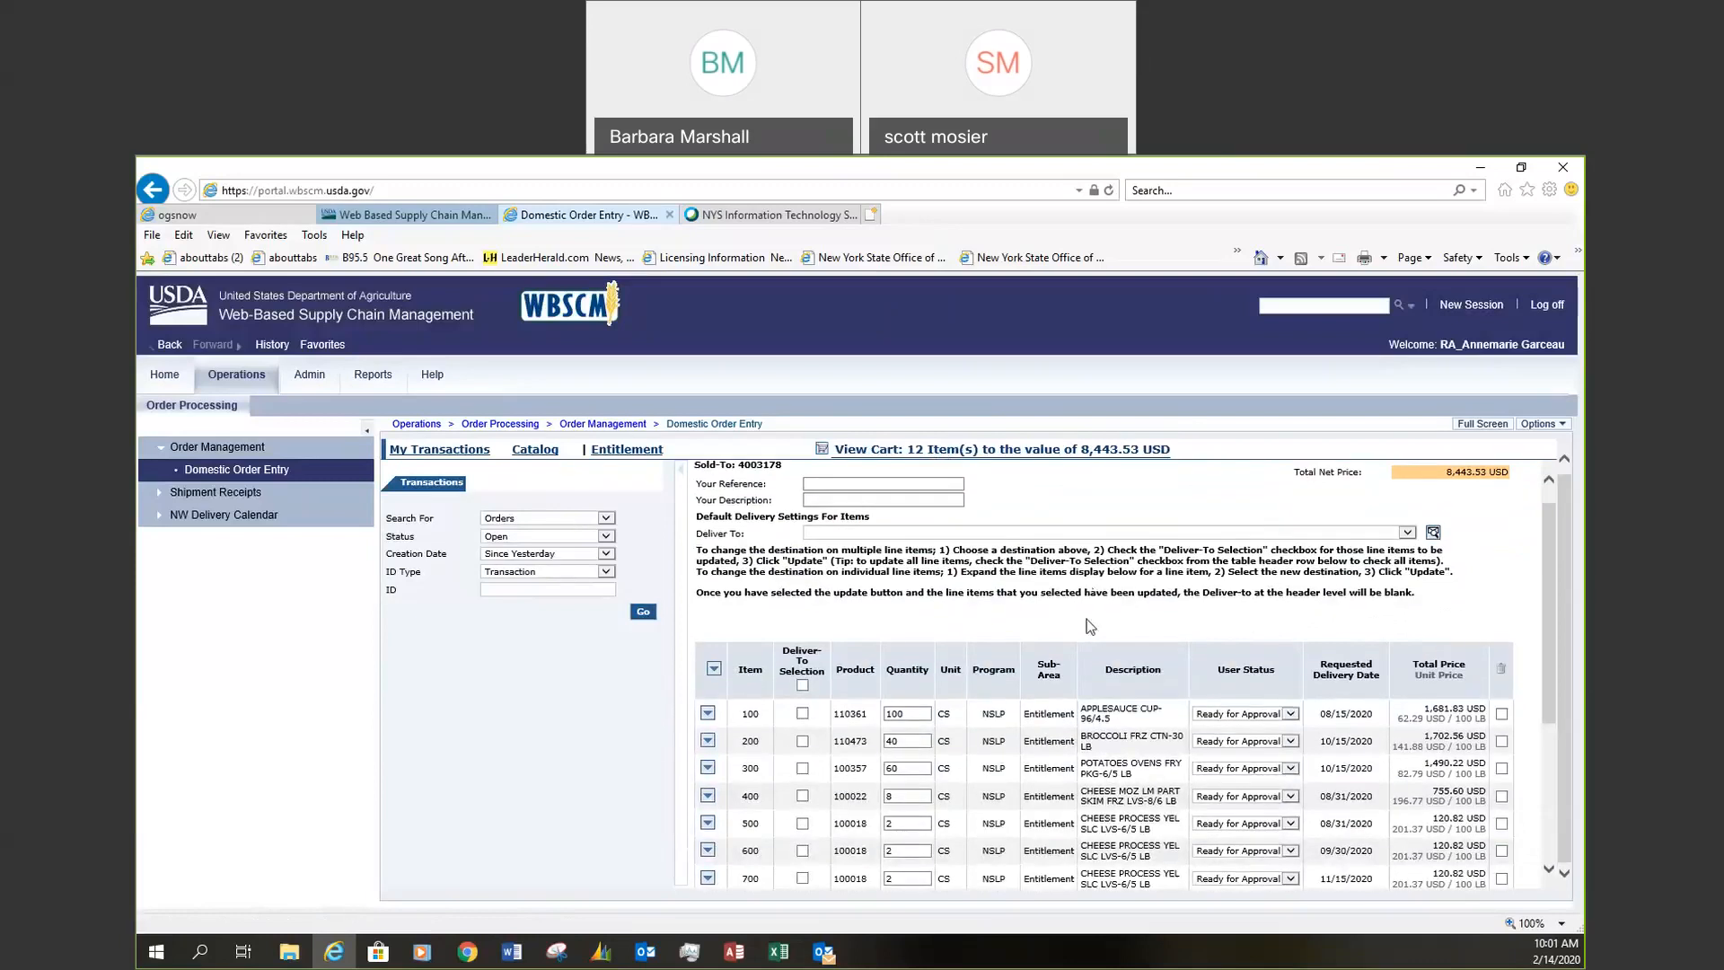
pyautogui.scroll(-3, 1180, 644)
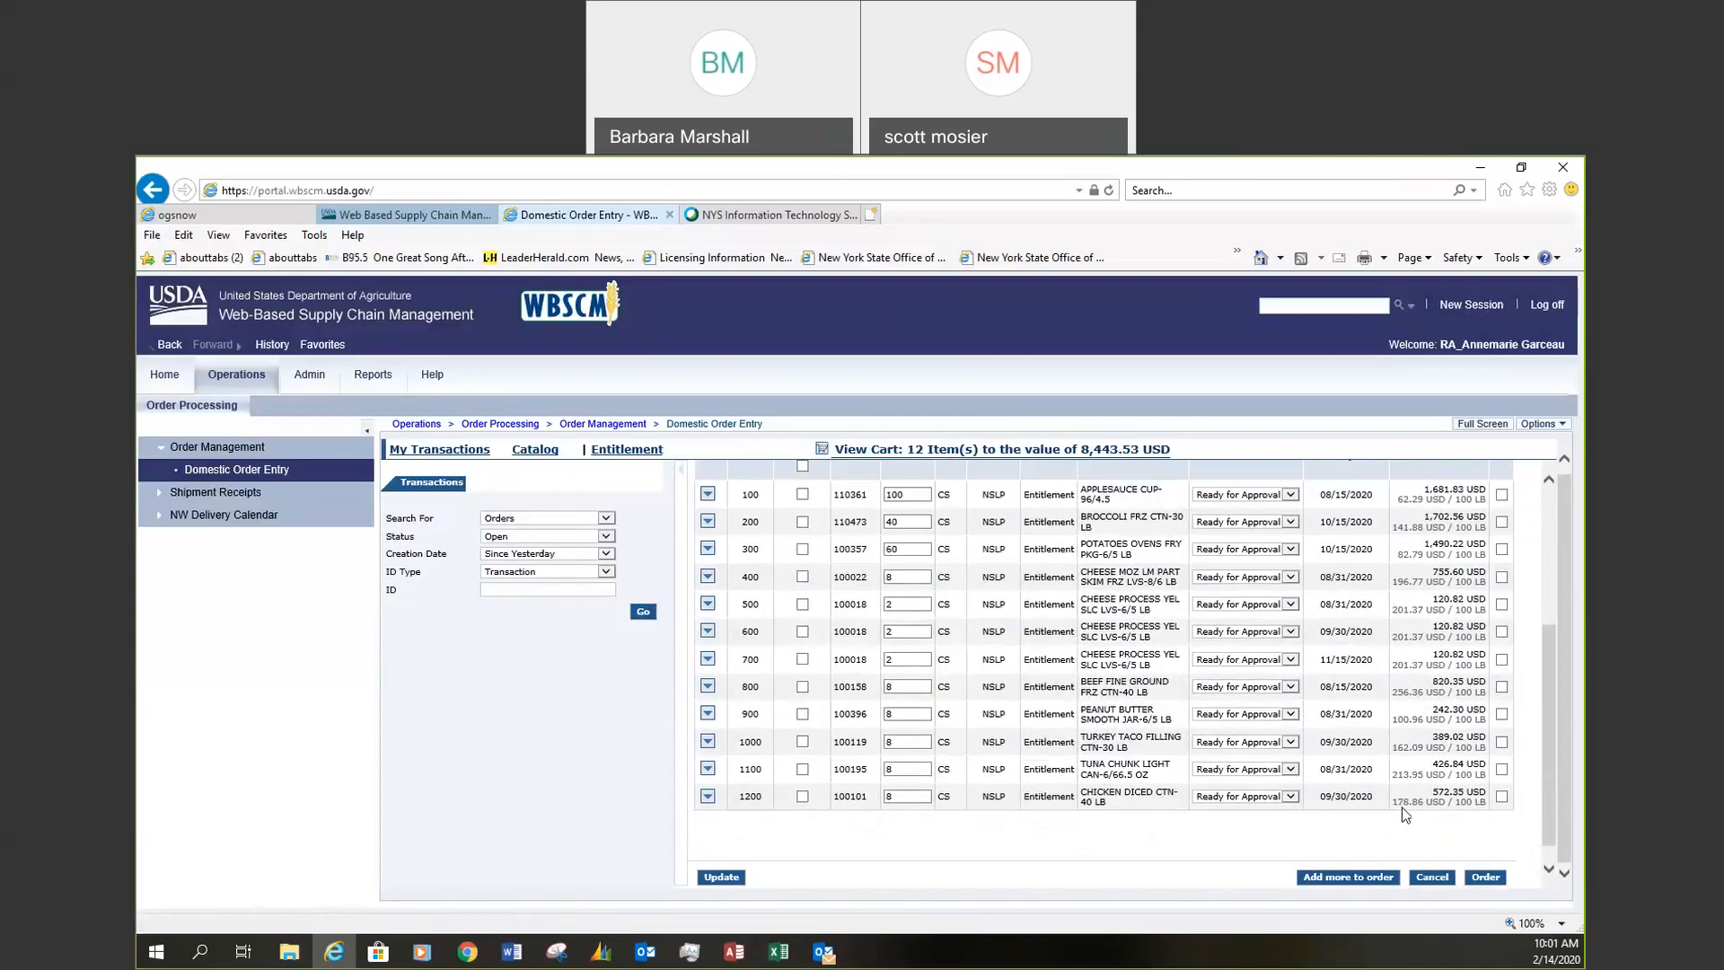
pyautogui.scroll(6, 885, 817)
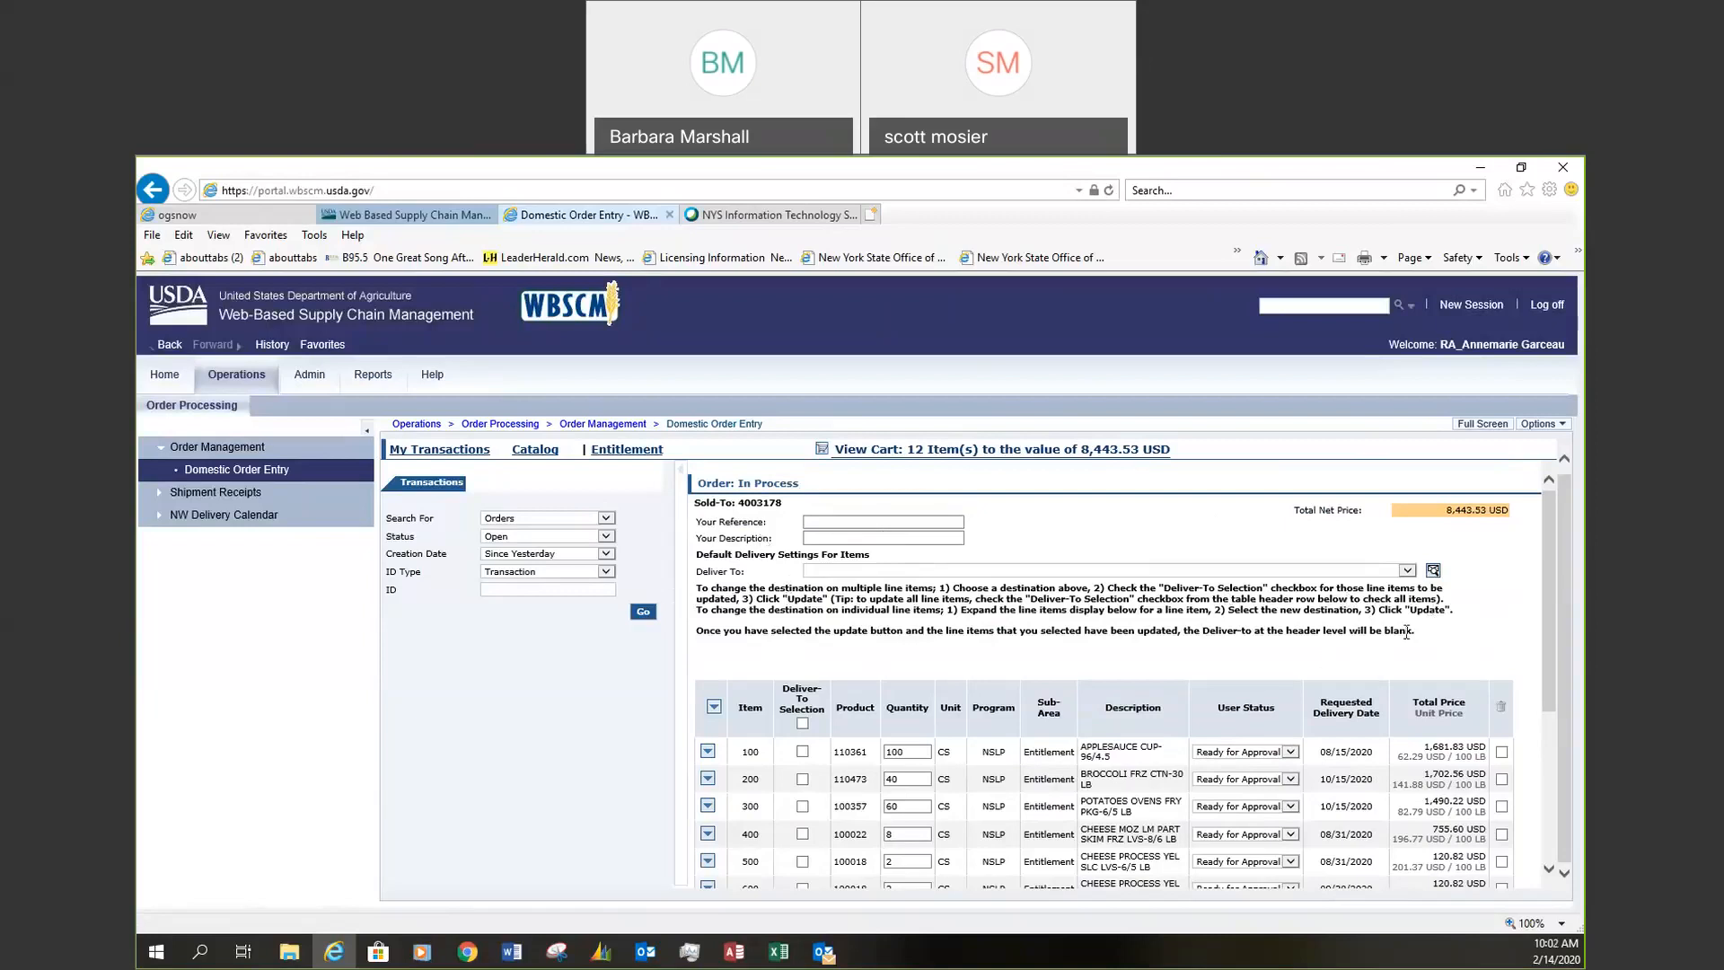
# Set the order's default Deliver To destination to SYSCO FOOD SERVICES OF ALBANY, HALFMOON, NY
pyautogui.click(1408, 572)
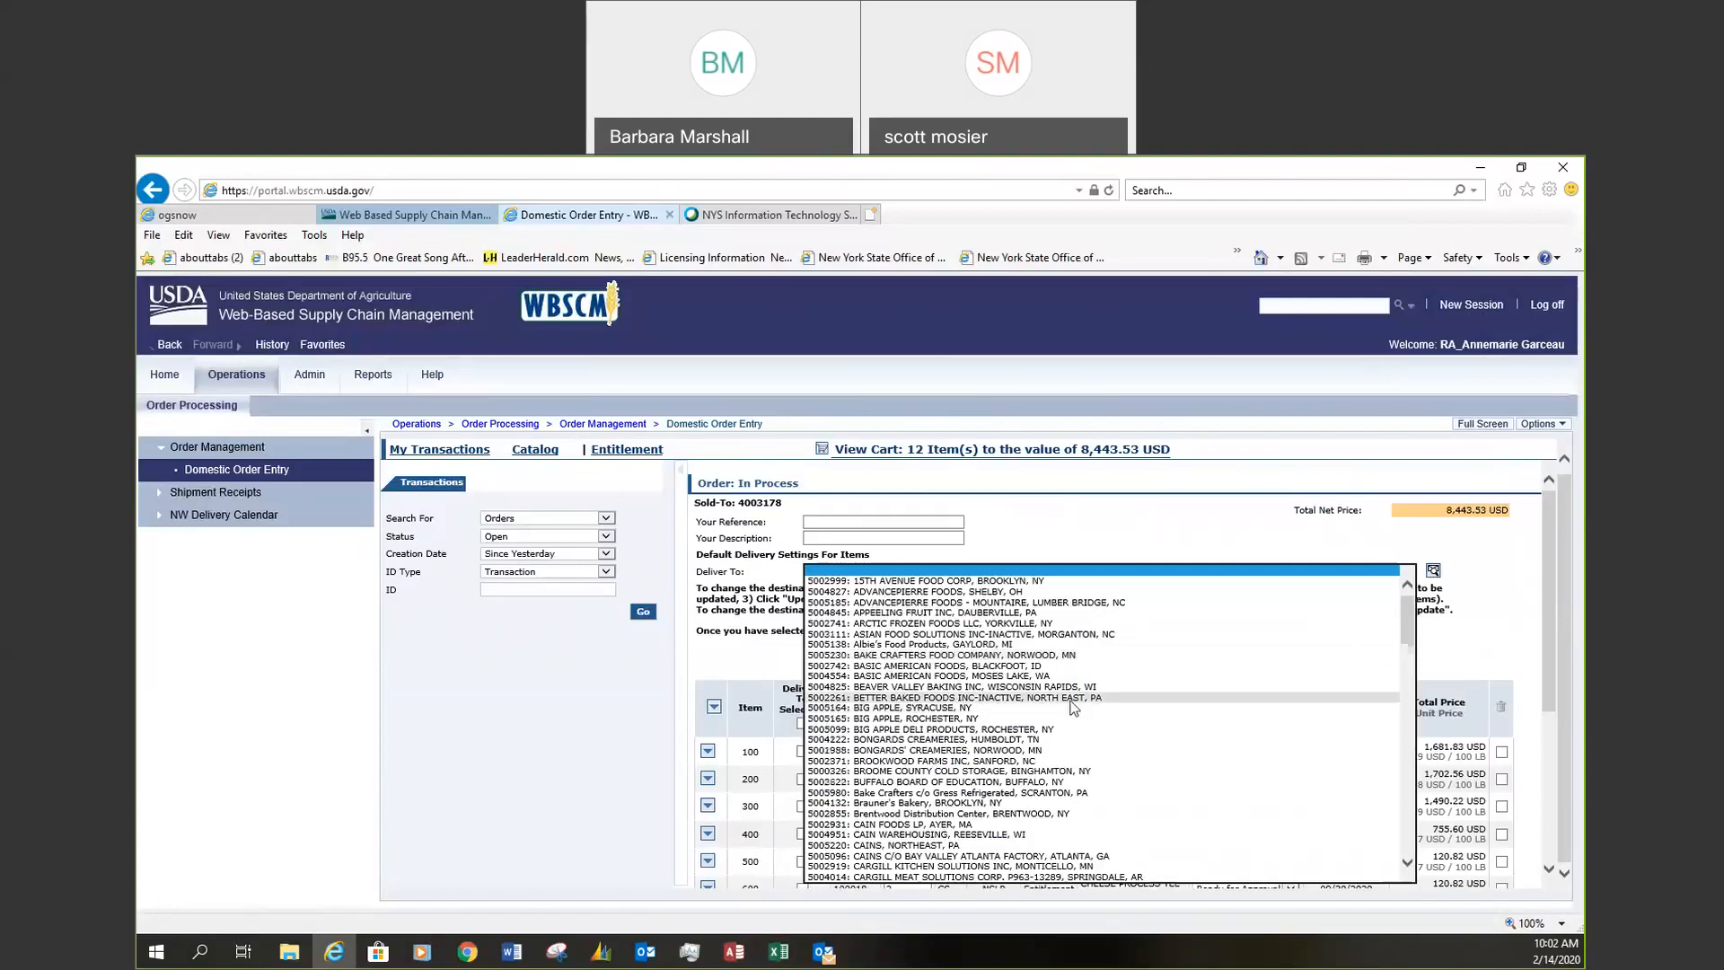
pyautogui.scroll(-8, 1073, 708)
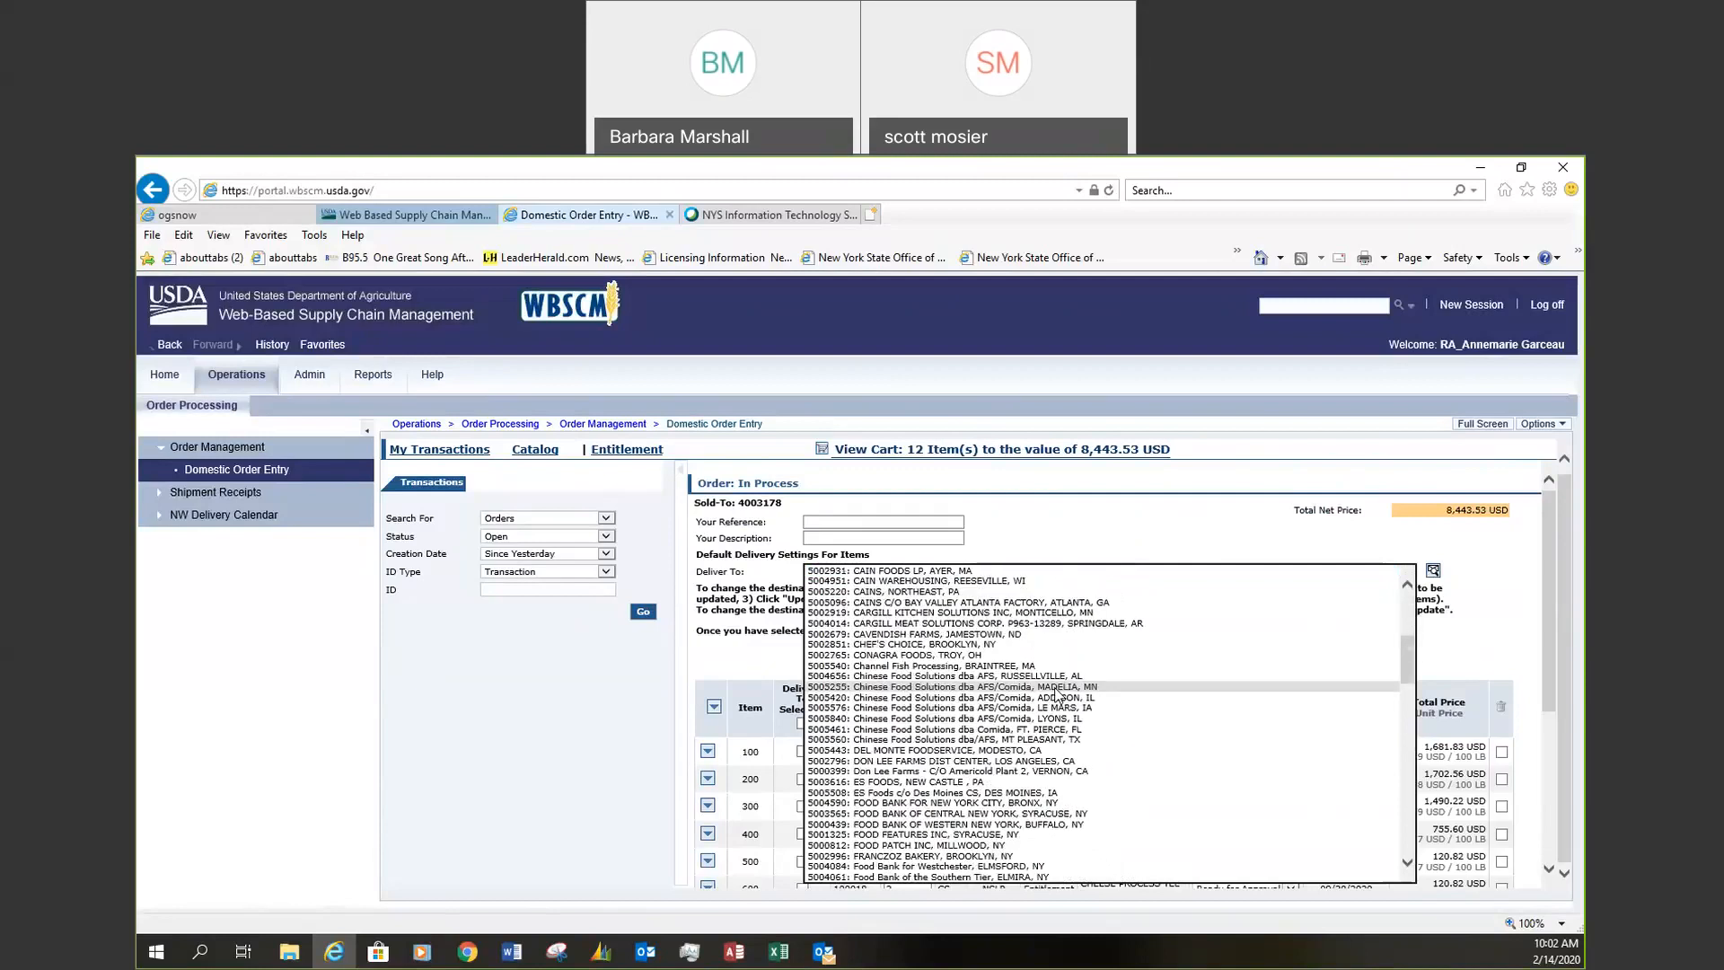
pyautogui.scroll(-10, 1058, 694)
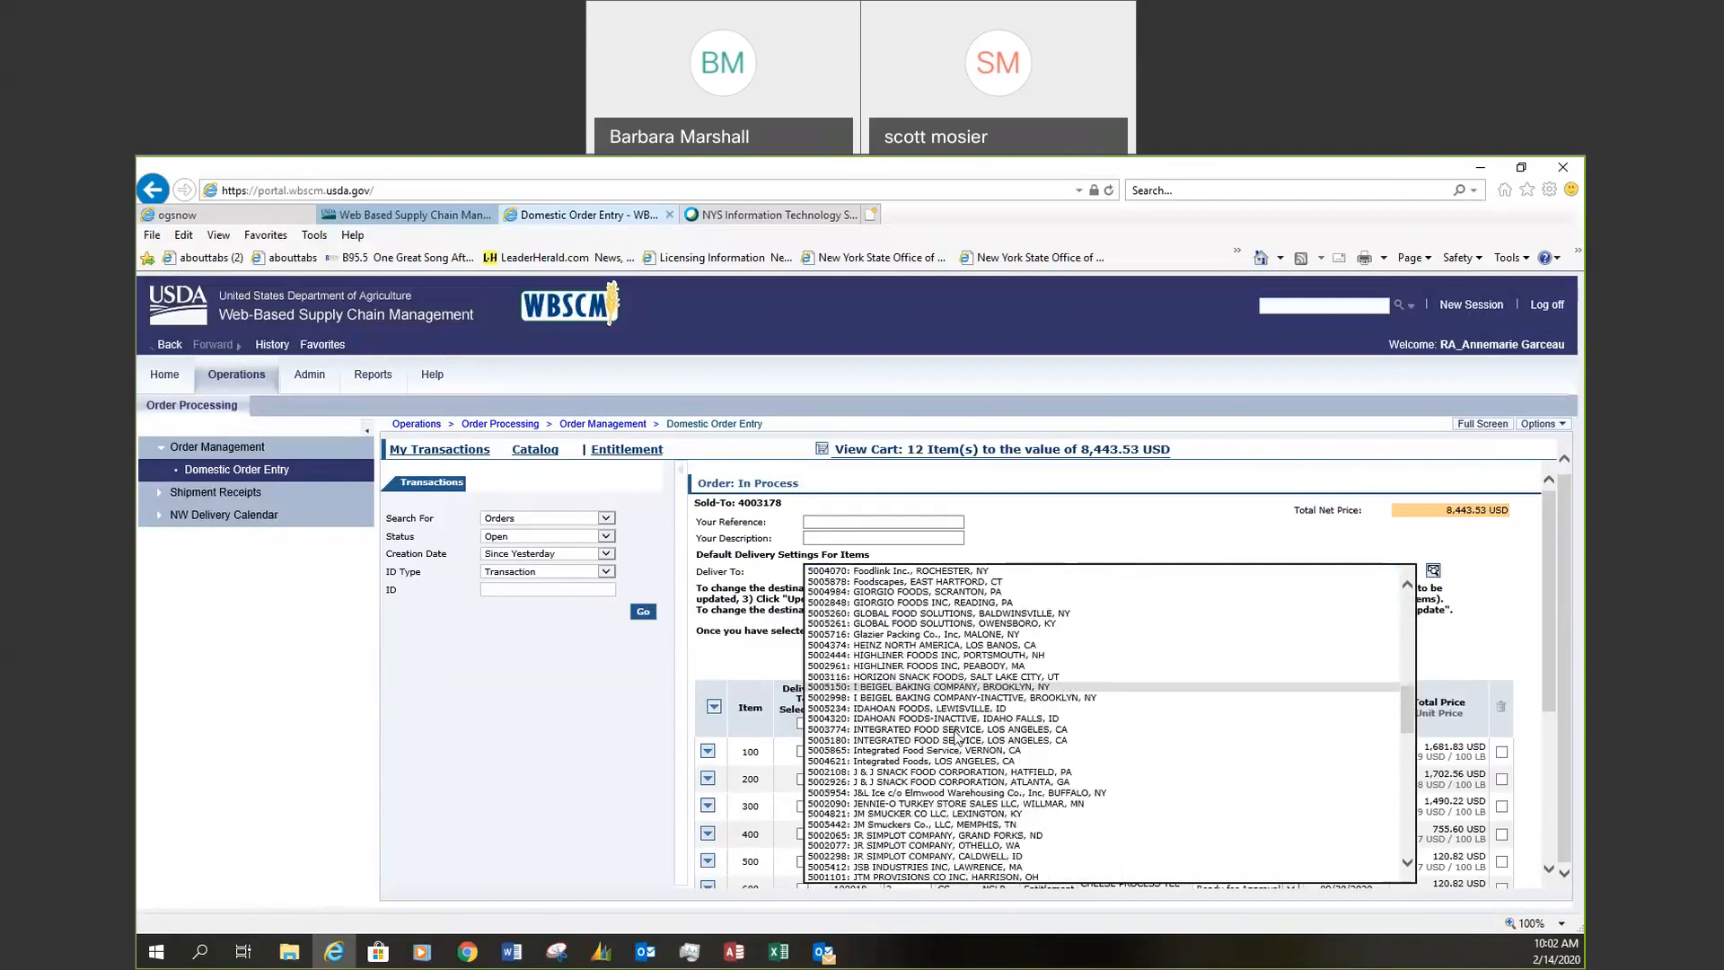
pyautogui.scroll(-20, 958, 736)
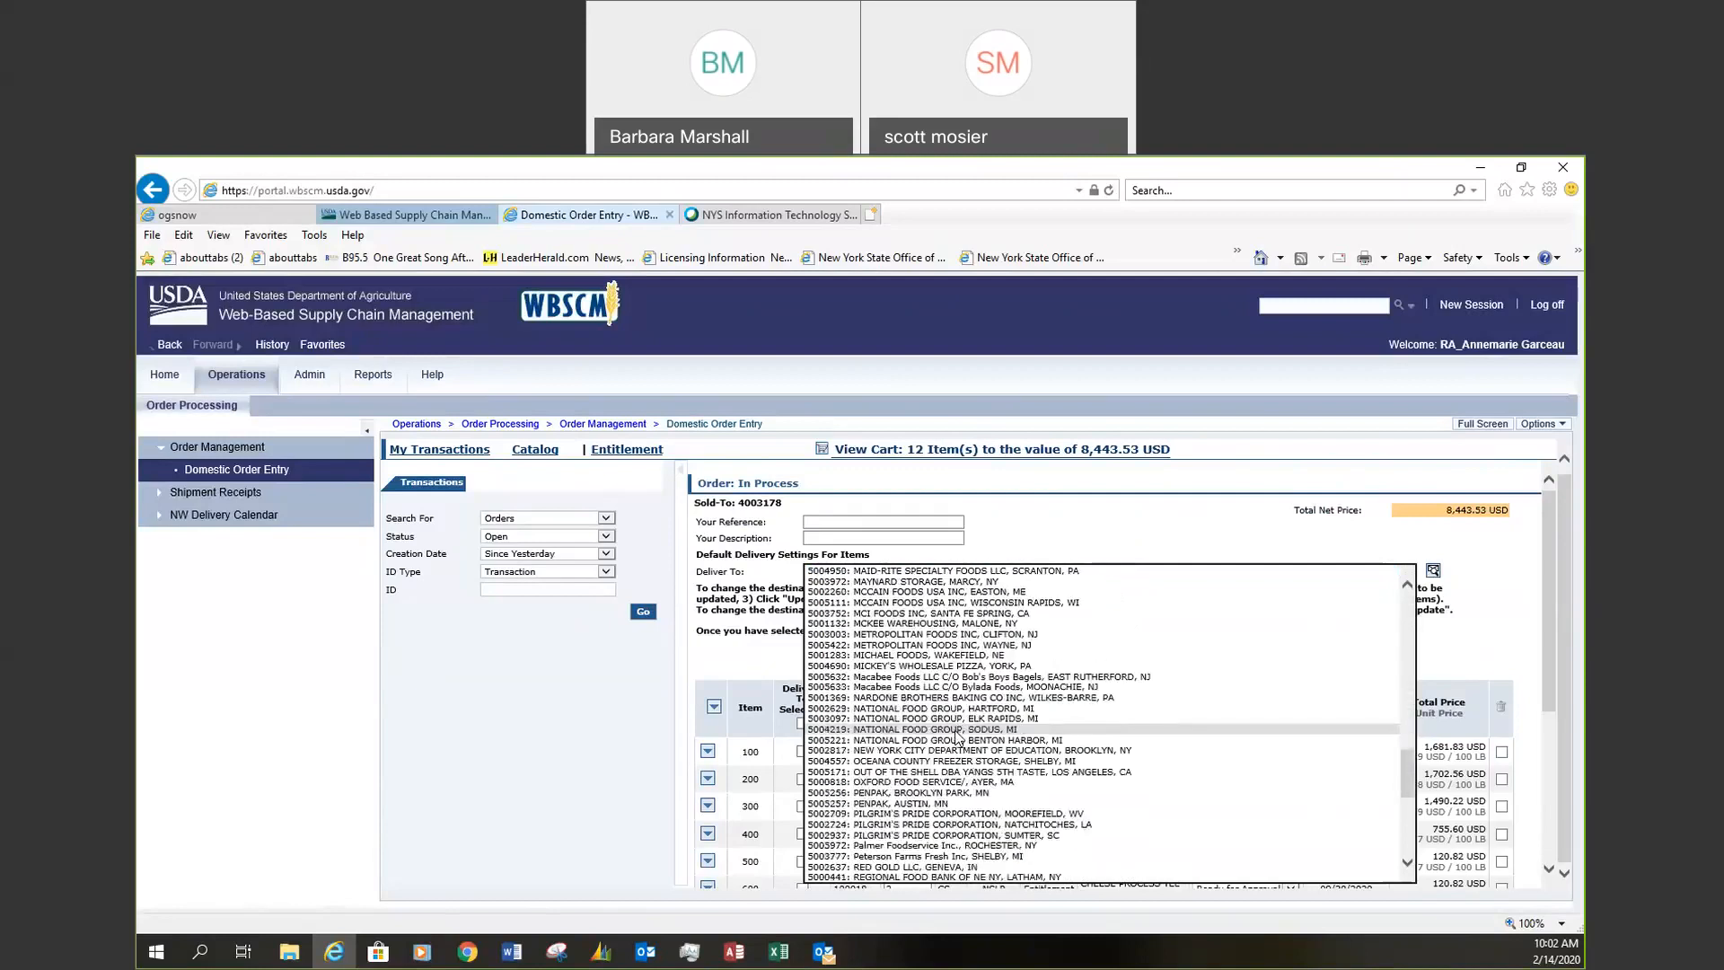
pyautogui.scroll(-2, 958, 736)
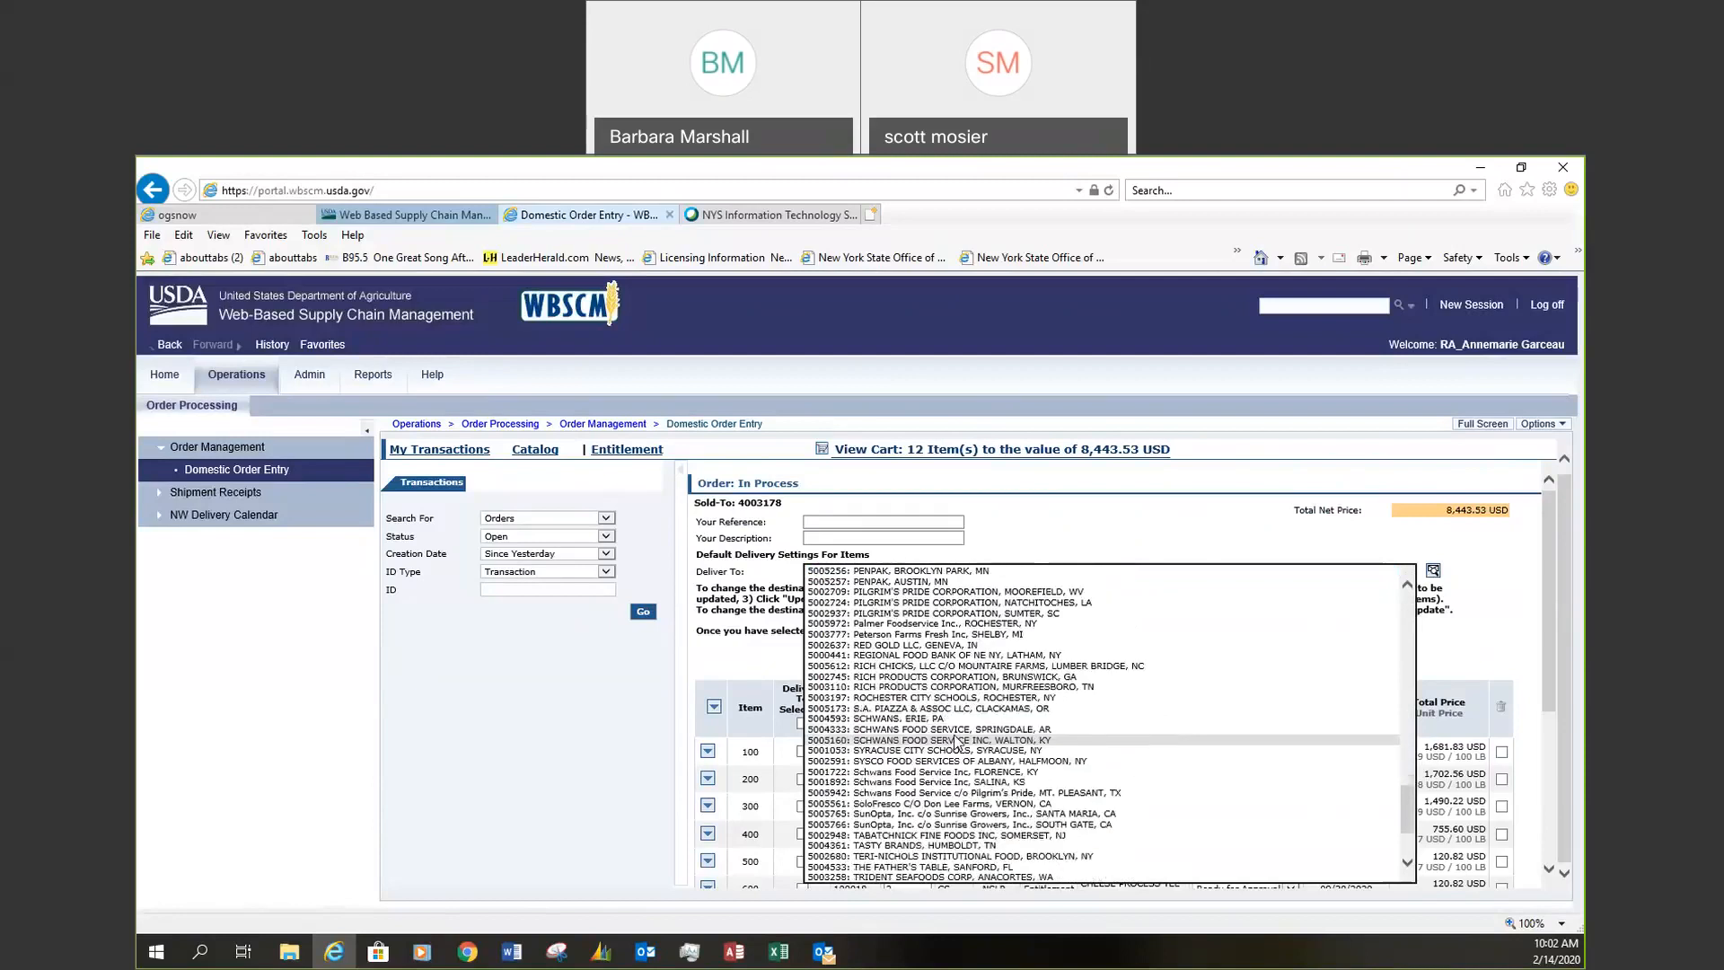
pyautogui.click(901, 762)
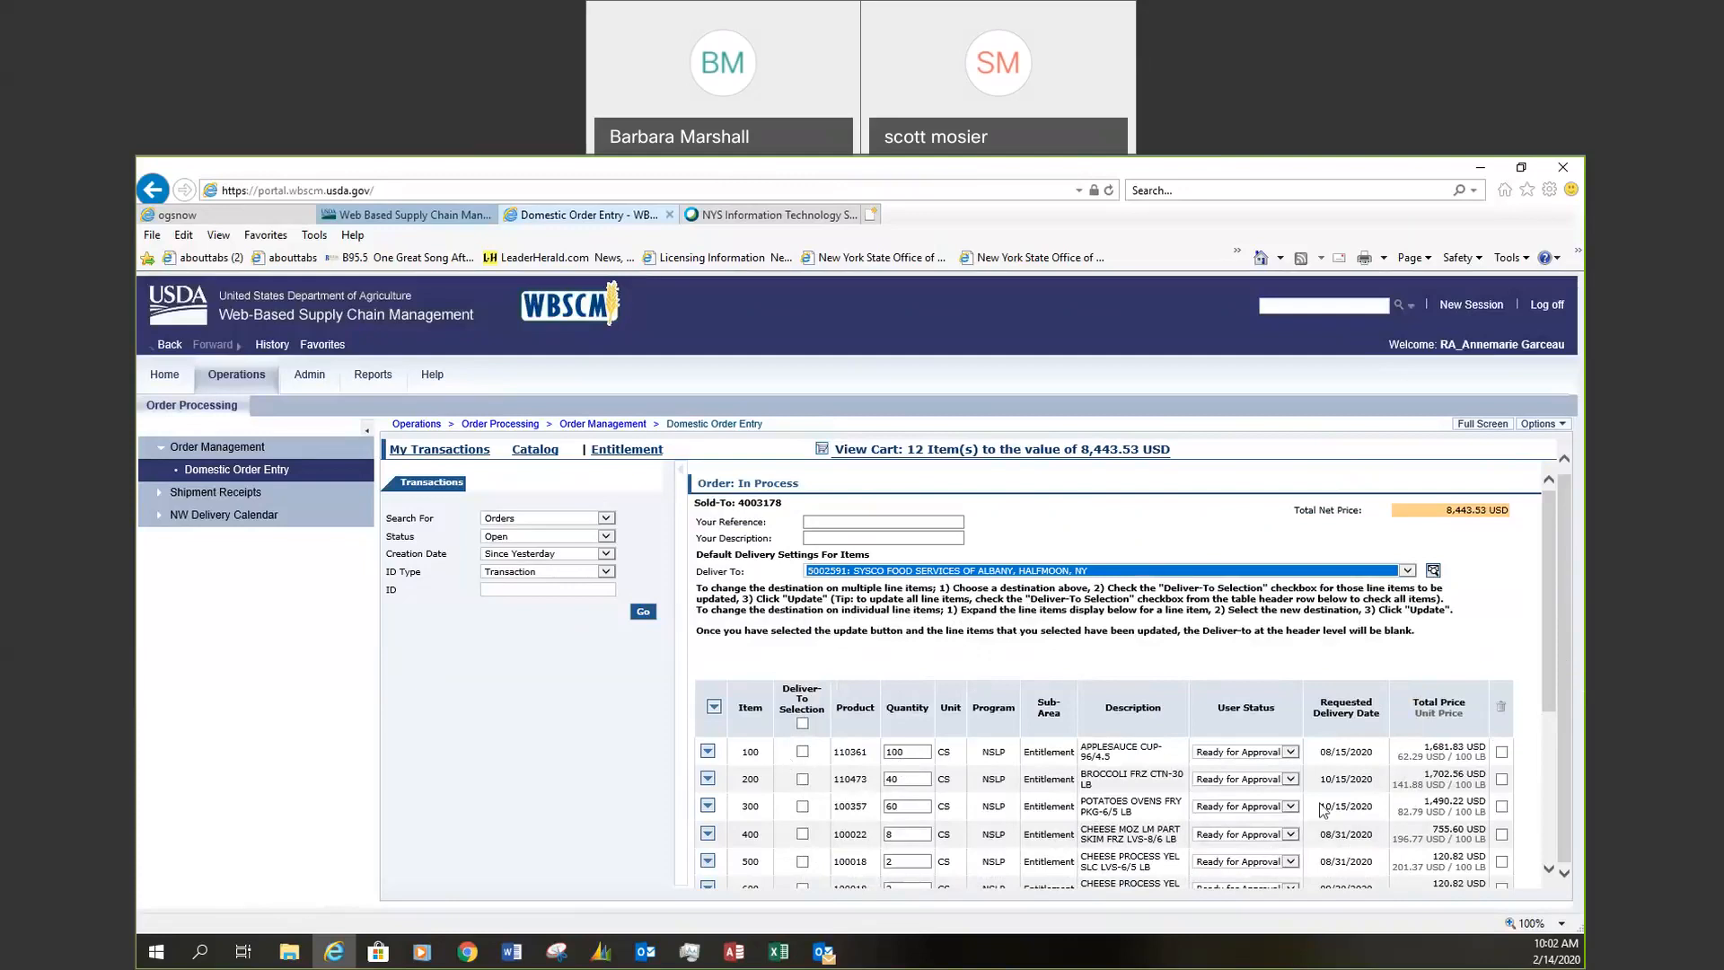
# Mark all line items for Deliver-To Selection, expand their details and update the order to apply the chosen destination
pyautogui.click(802, 724)
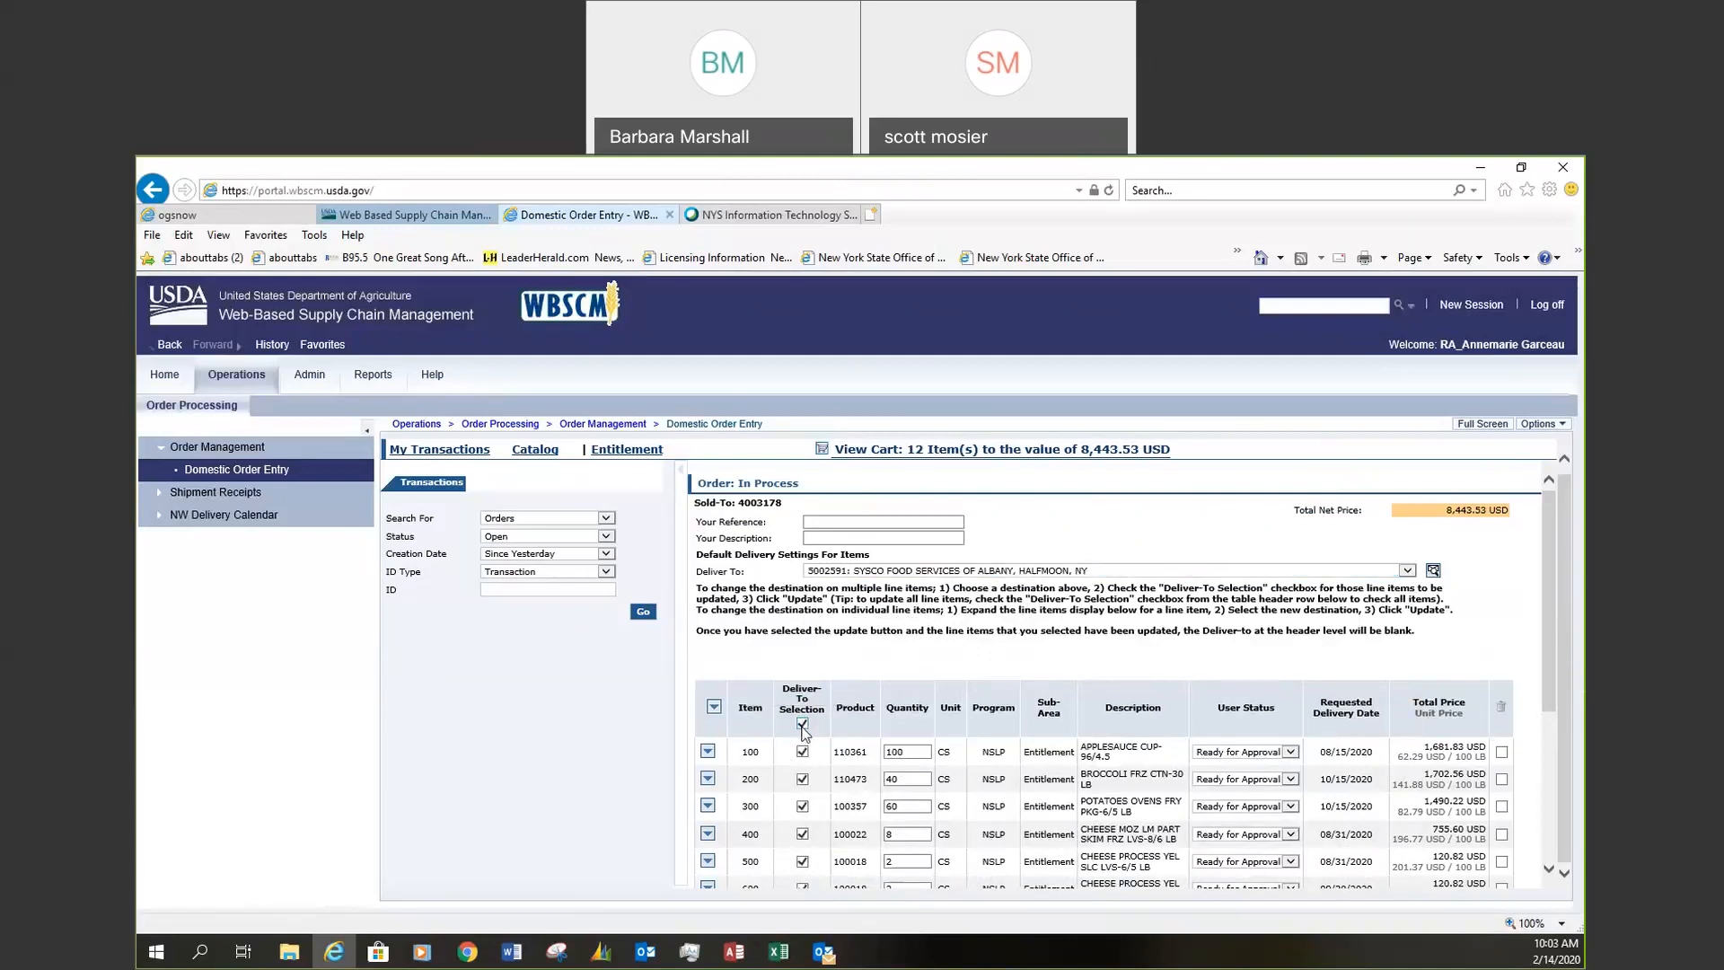
pyautogui.moveTo(1548, 678)
pyautogui.mouseDown()
pyautogui.moveTo(1554, 841)
pyautogui.moveTo(1551, 687)
pyautogui.mouseUp()
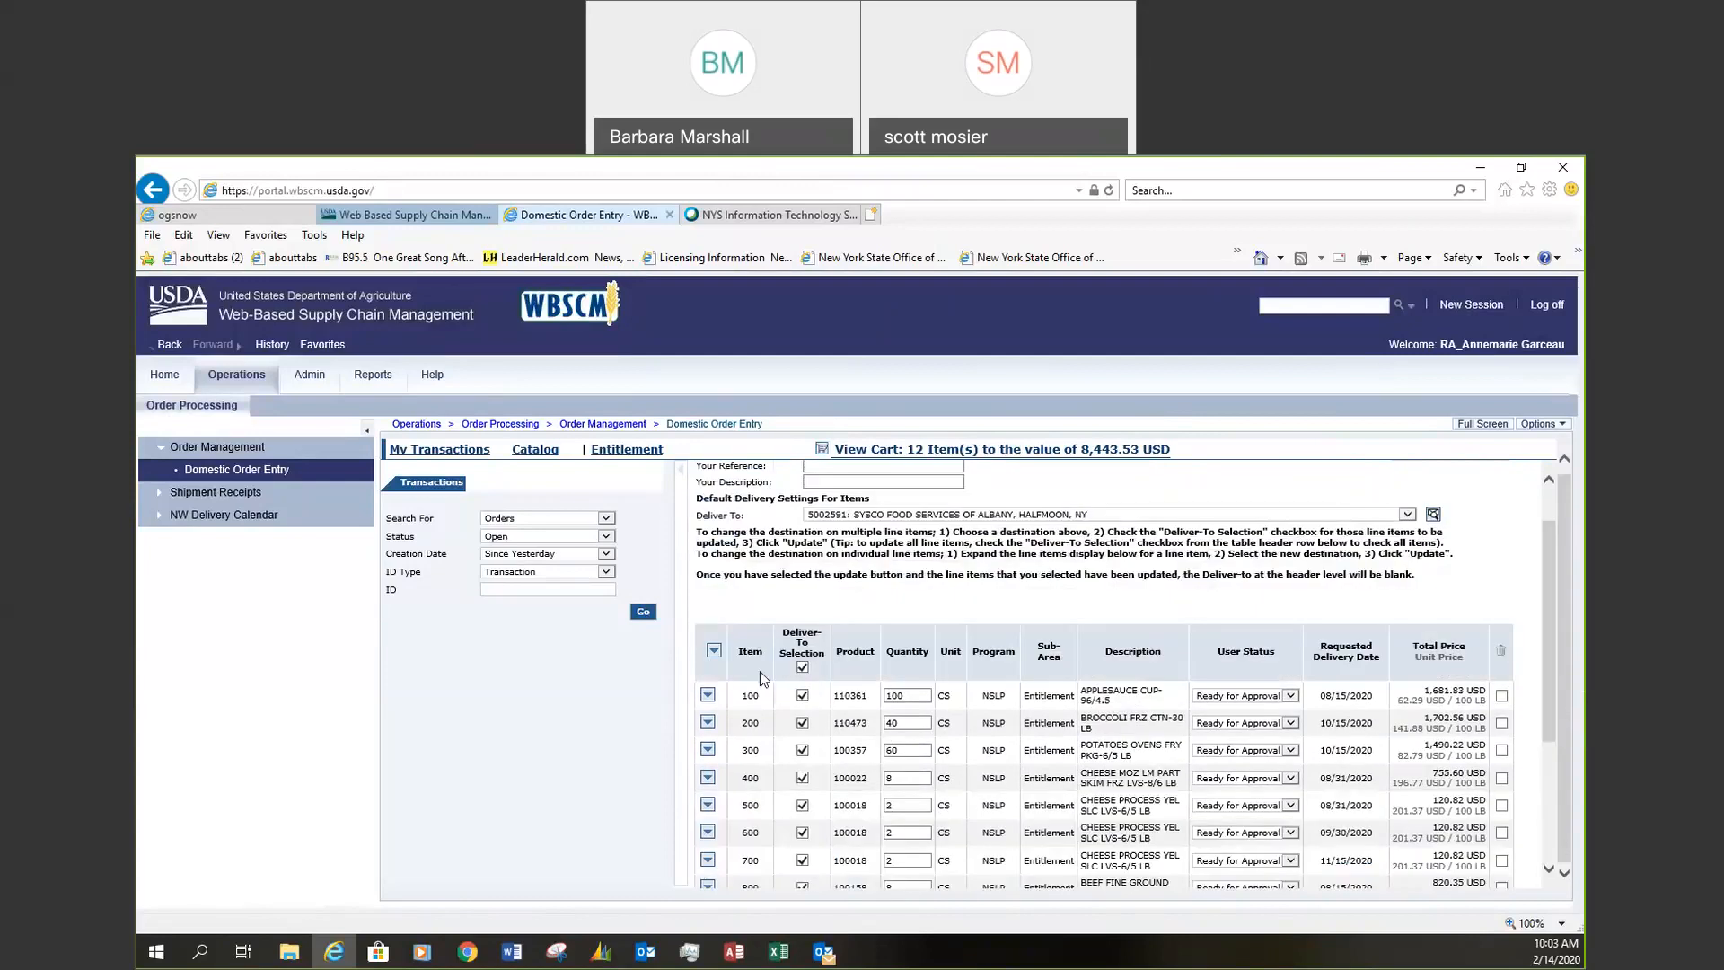
pyautogui.click(714, 652)
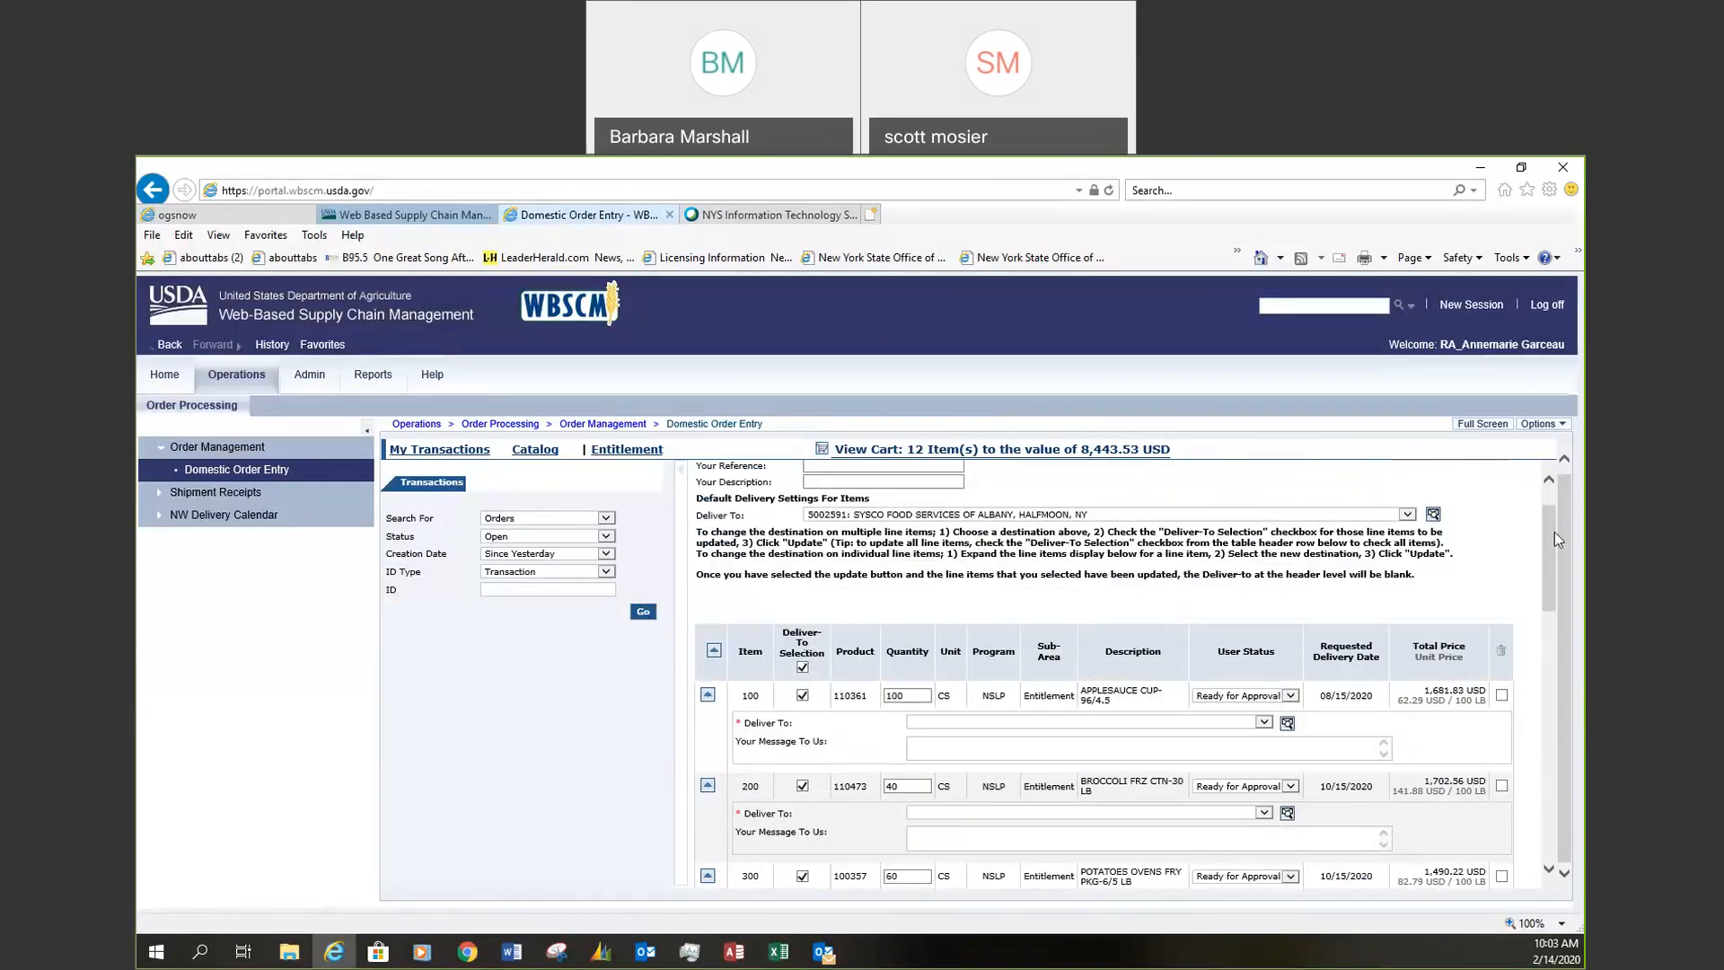
pyautogui.moveTo(1549, 534); pyautogui.dragTo(1571, 769)
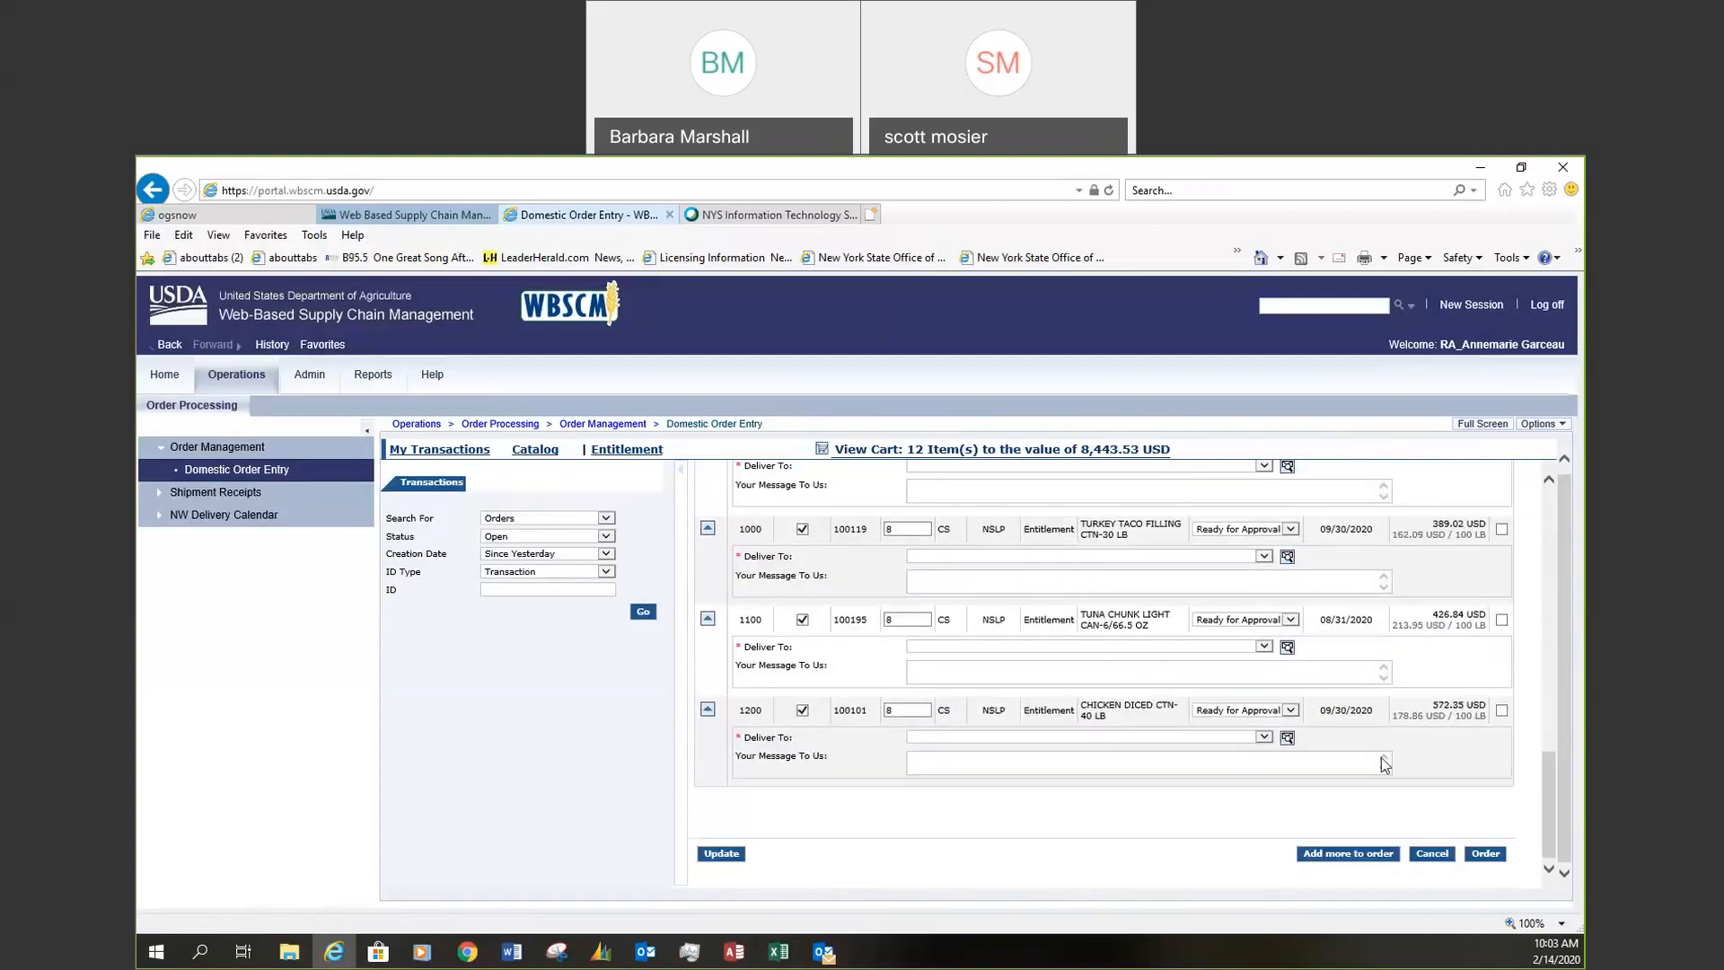
pyautogui.click(726, 855)
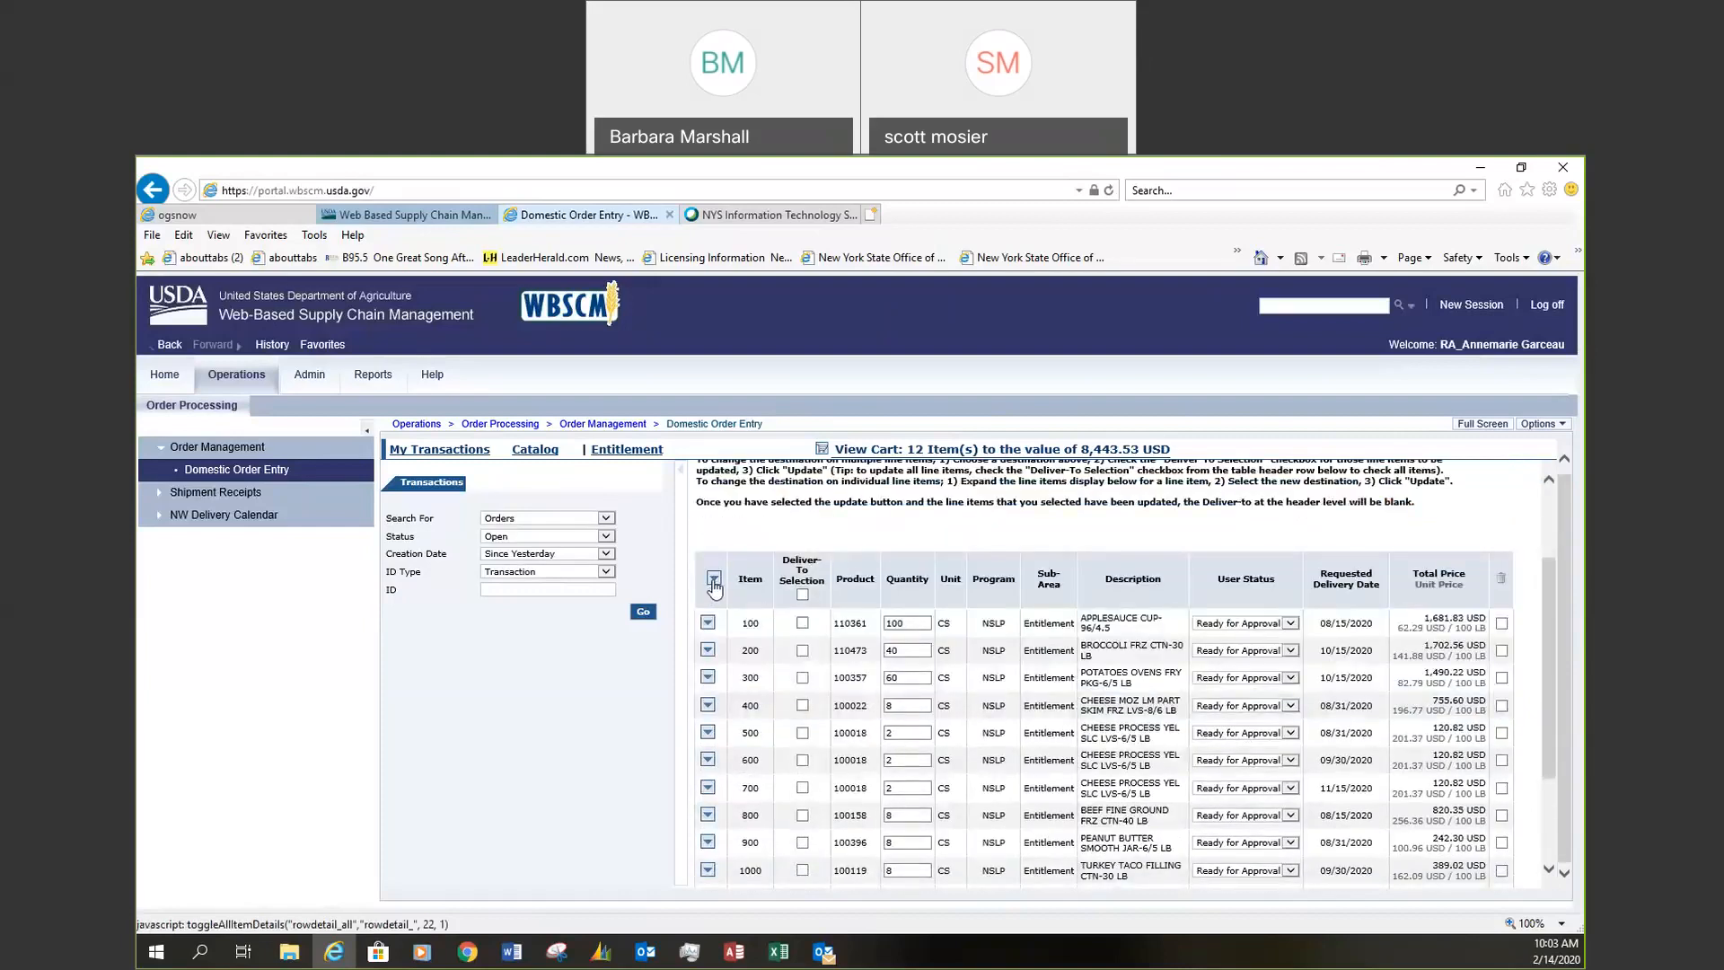
# Expand all line items and check the Deliver To destination of each one
pyautogui.click(714, 579)
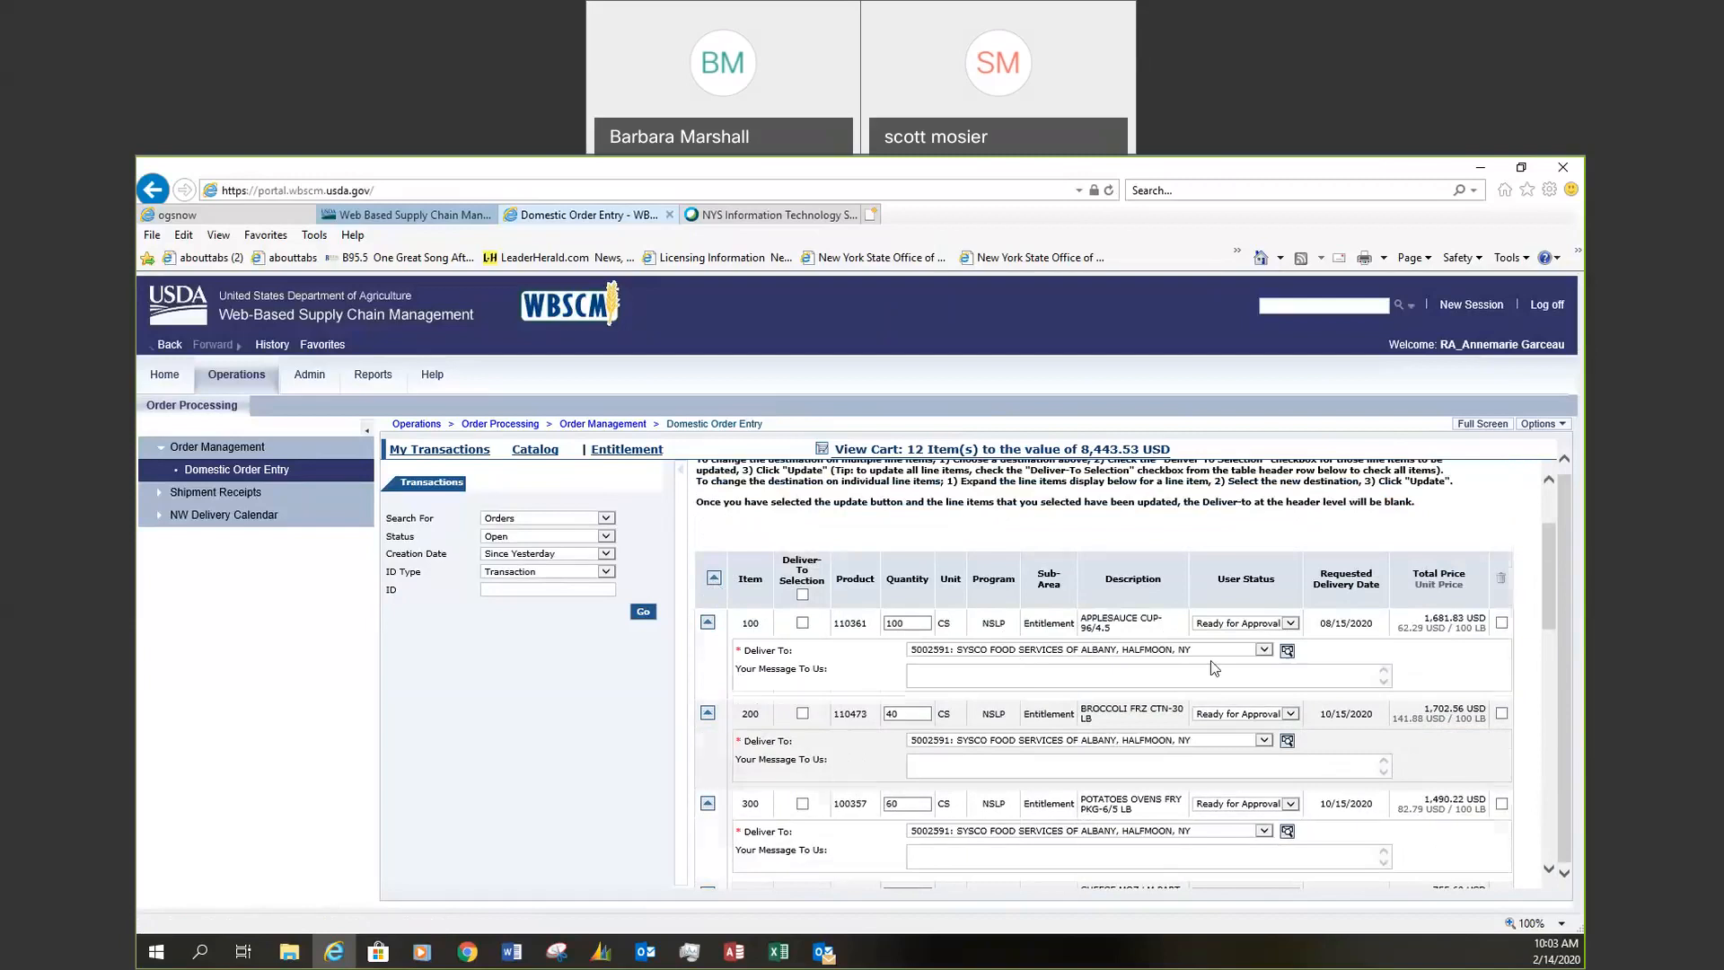
pyautogui.scroll(-3, 1085, 634)
pyautogui.scroll(-5, 1084, 634)
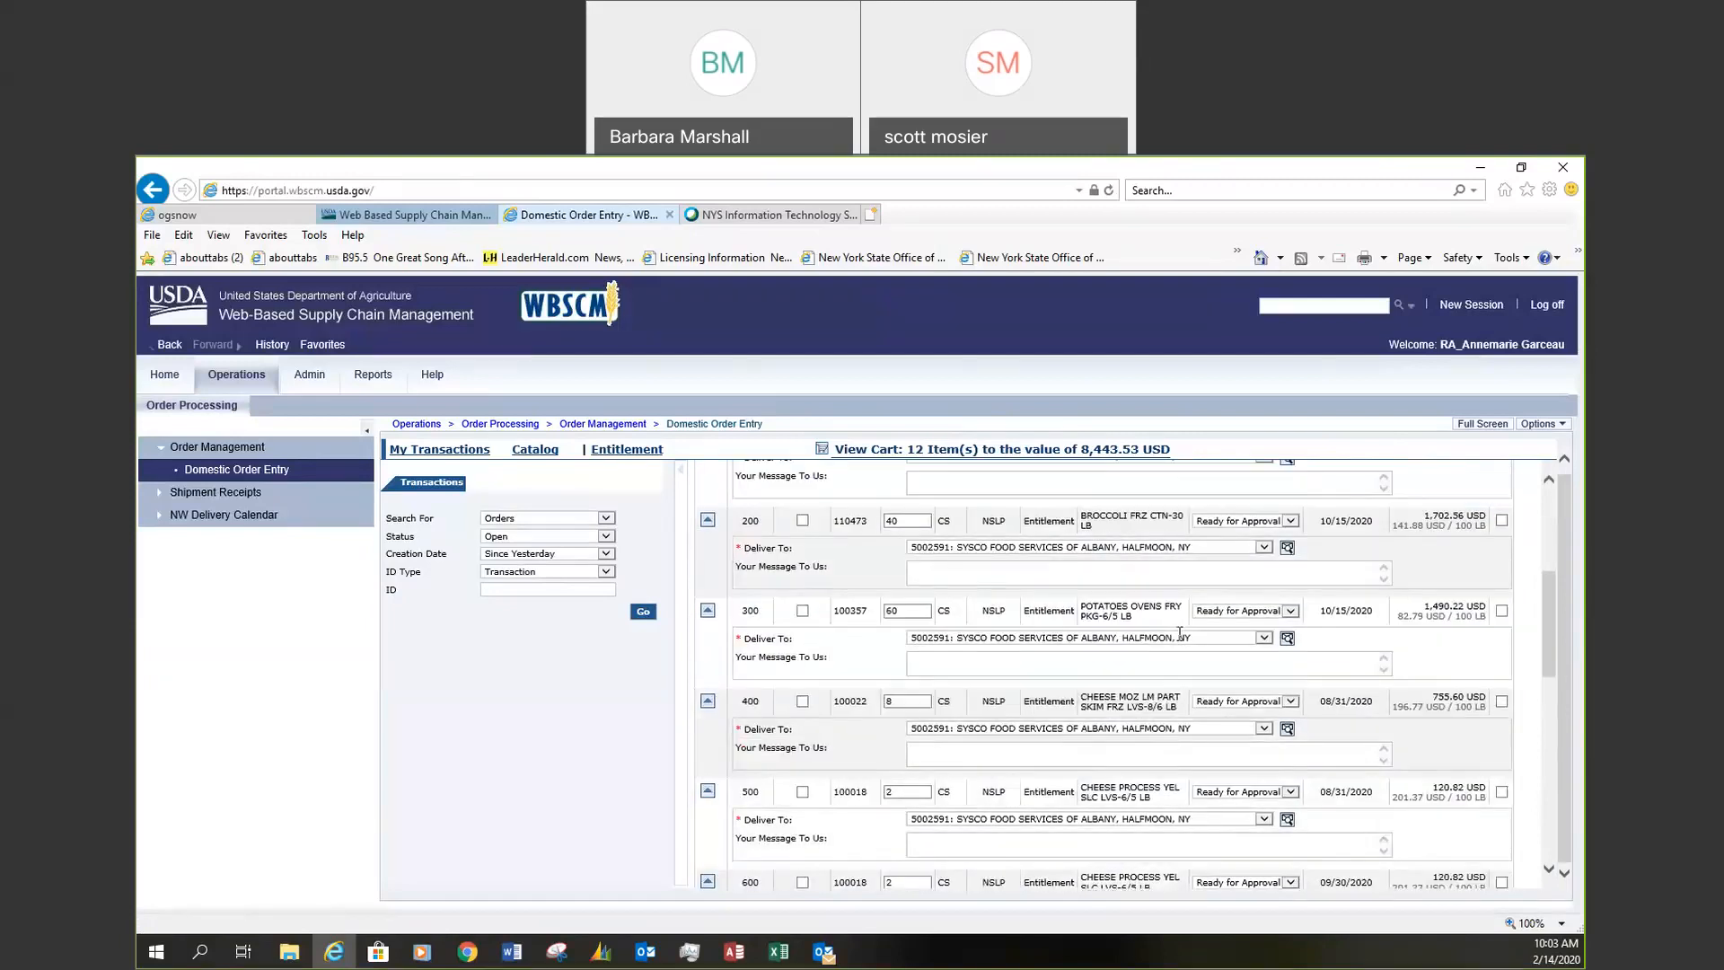
pyautogui.scroll(-14, 1037, 630)
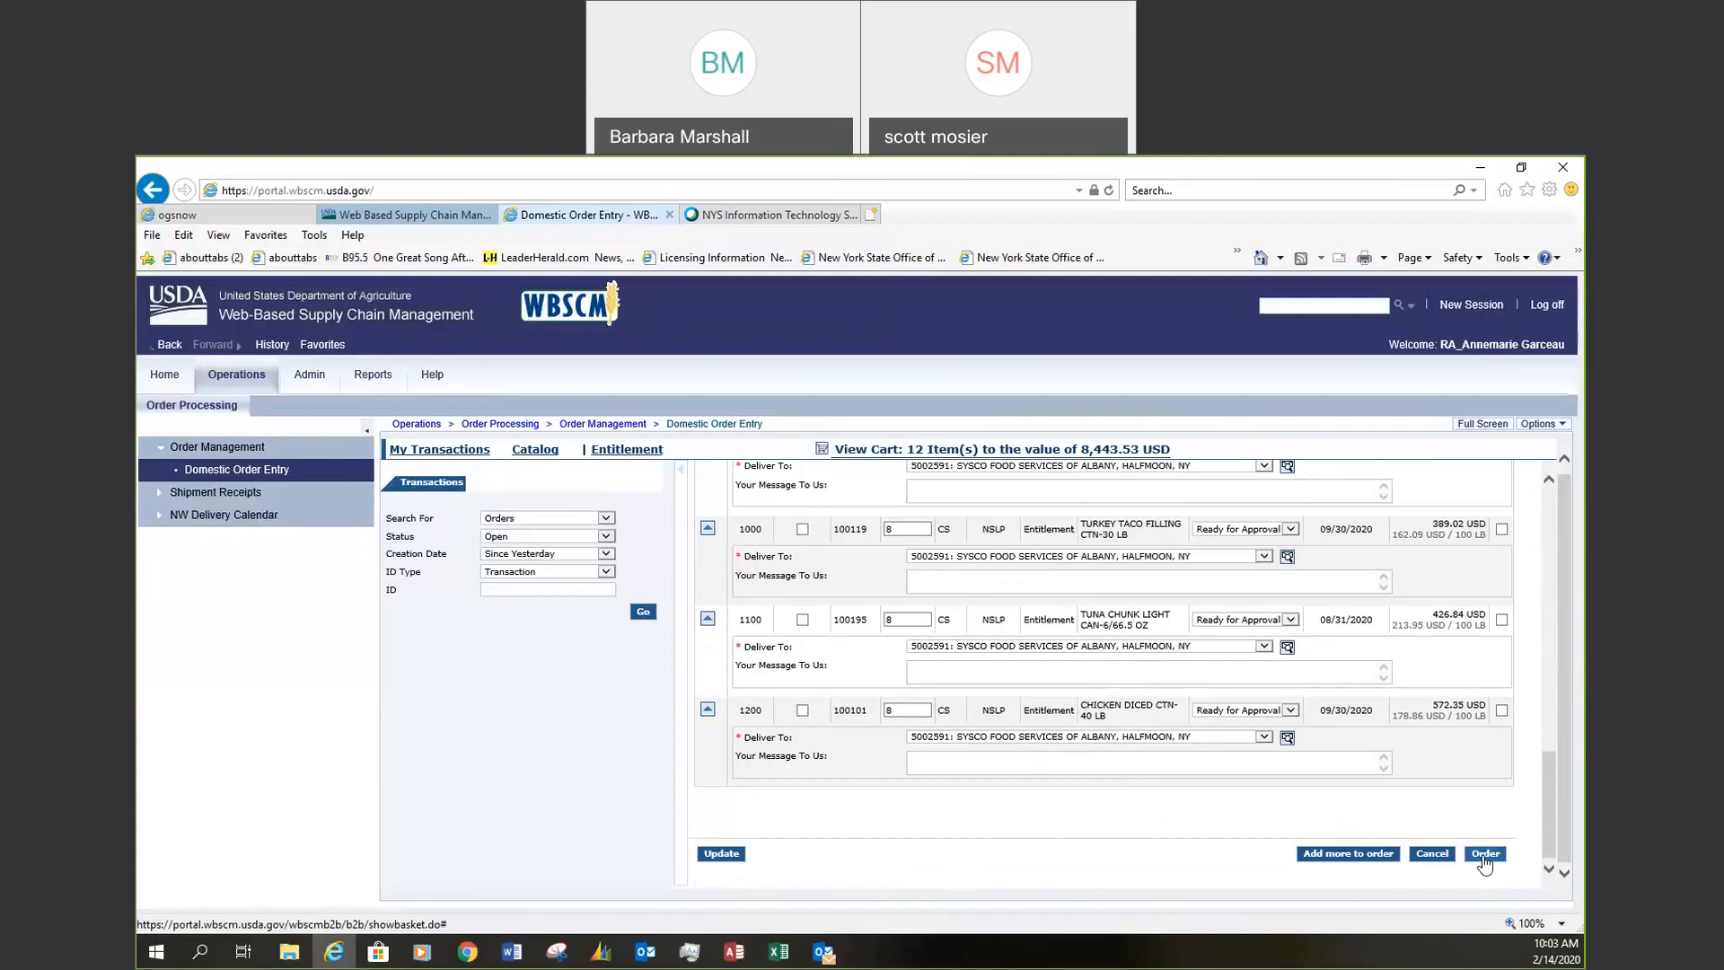
# Submit the order, confirm sending it, and look through the line items in the confirmation of receipt
pyautogui.click(1485, 854)
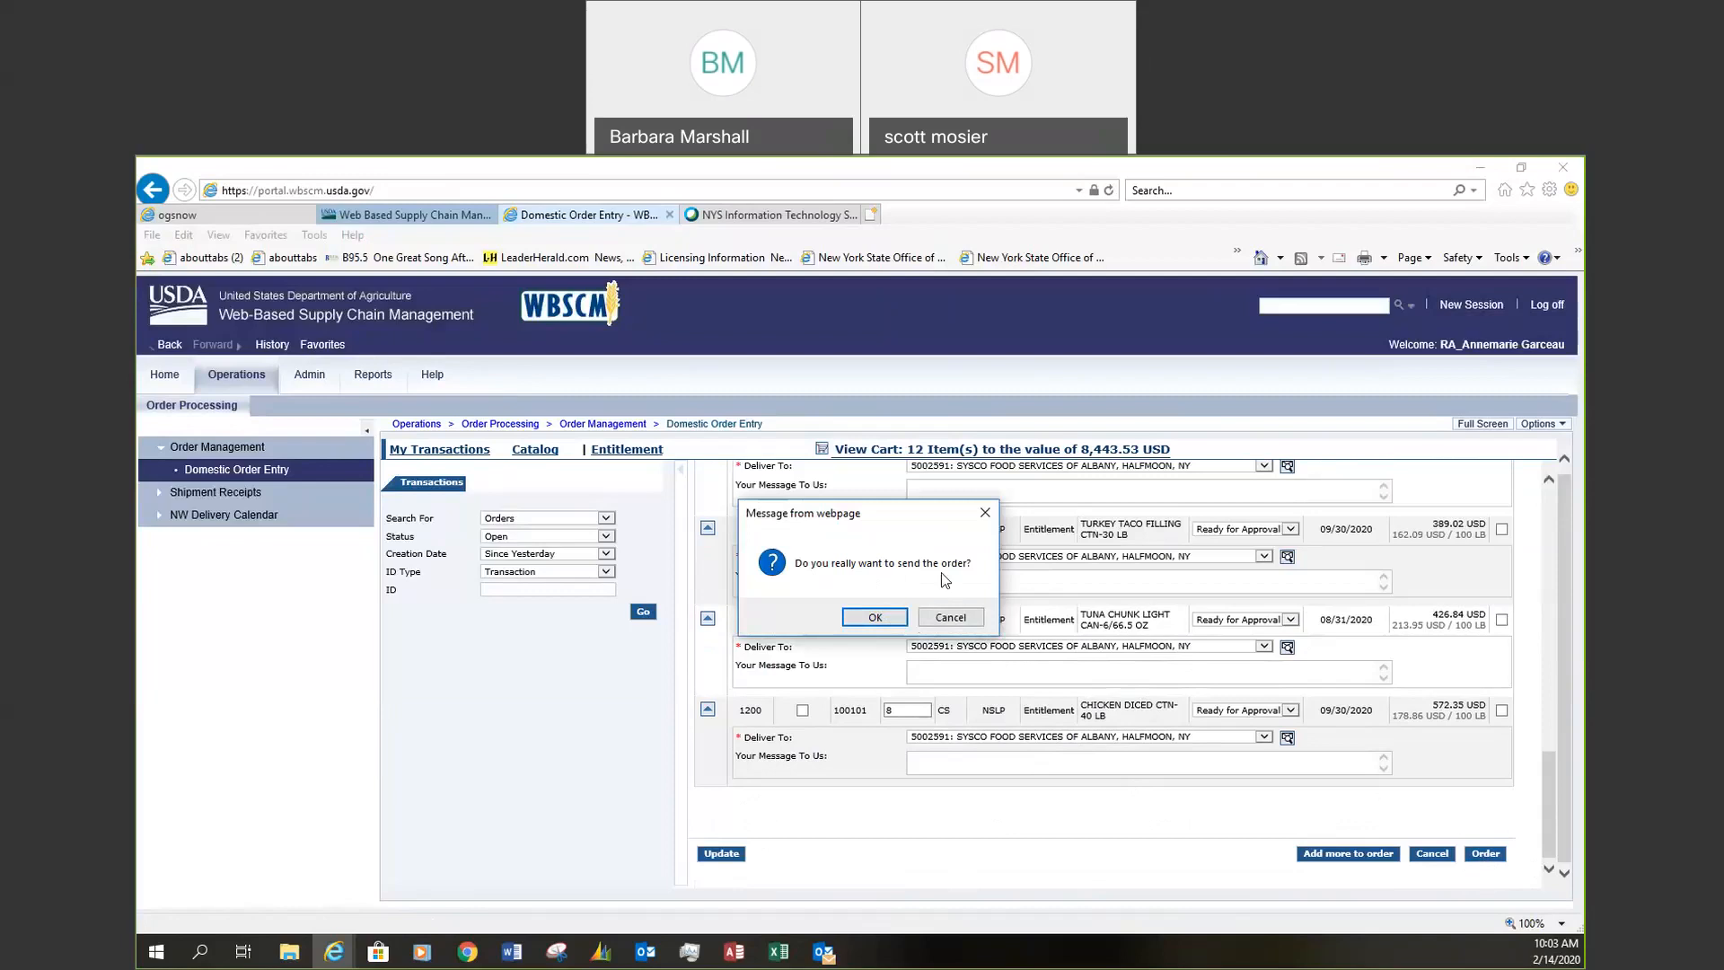
pyautogui.click(872, 618)
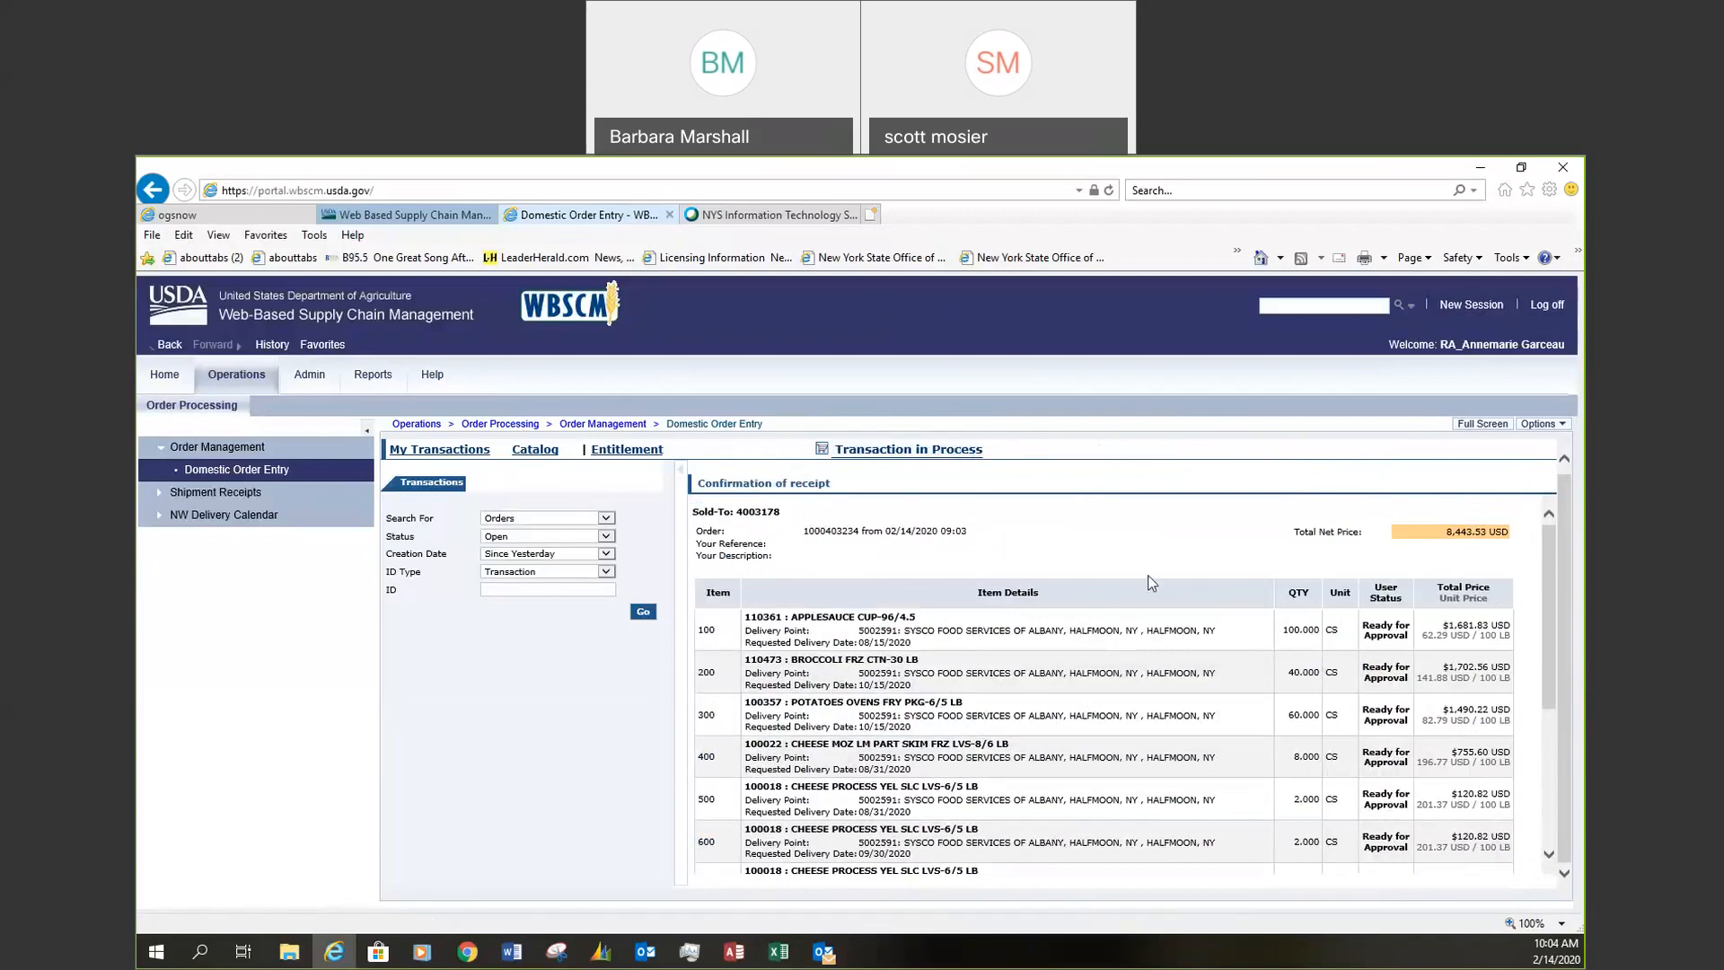
pyautogui.scroll(-3, 1183, 607)
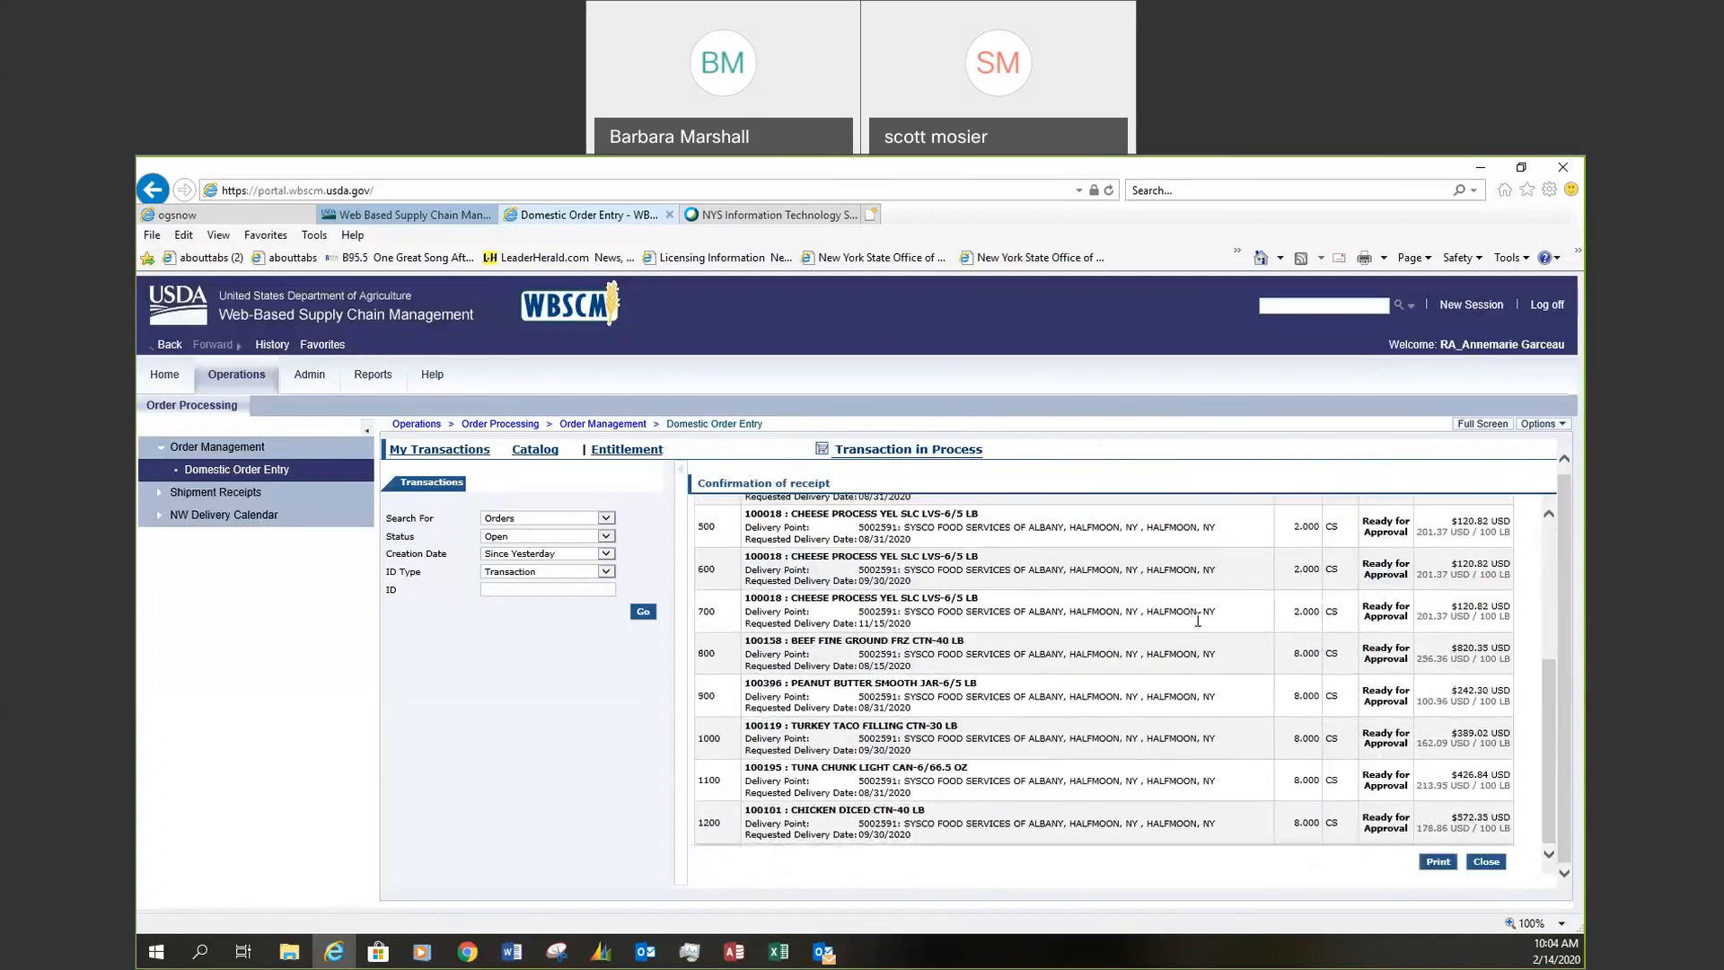
# Print all pages of the order confirmation on printer CTfl29-03 and close the confirmation
pyautogui.click(1439, 862)
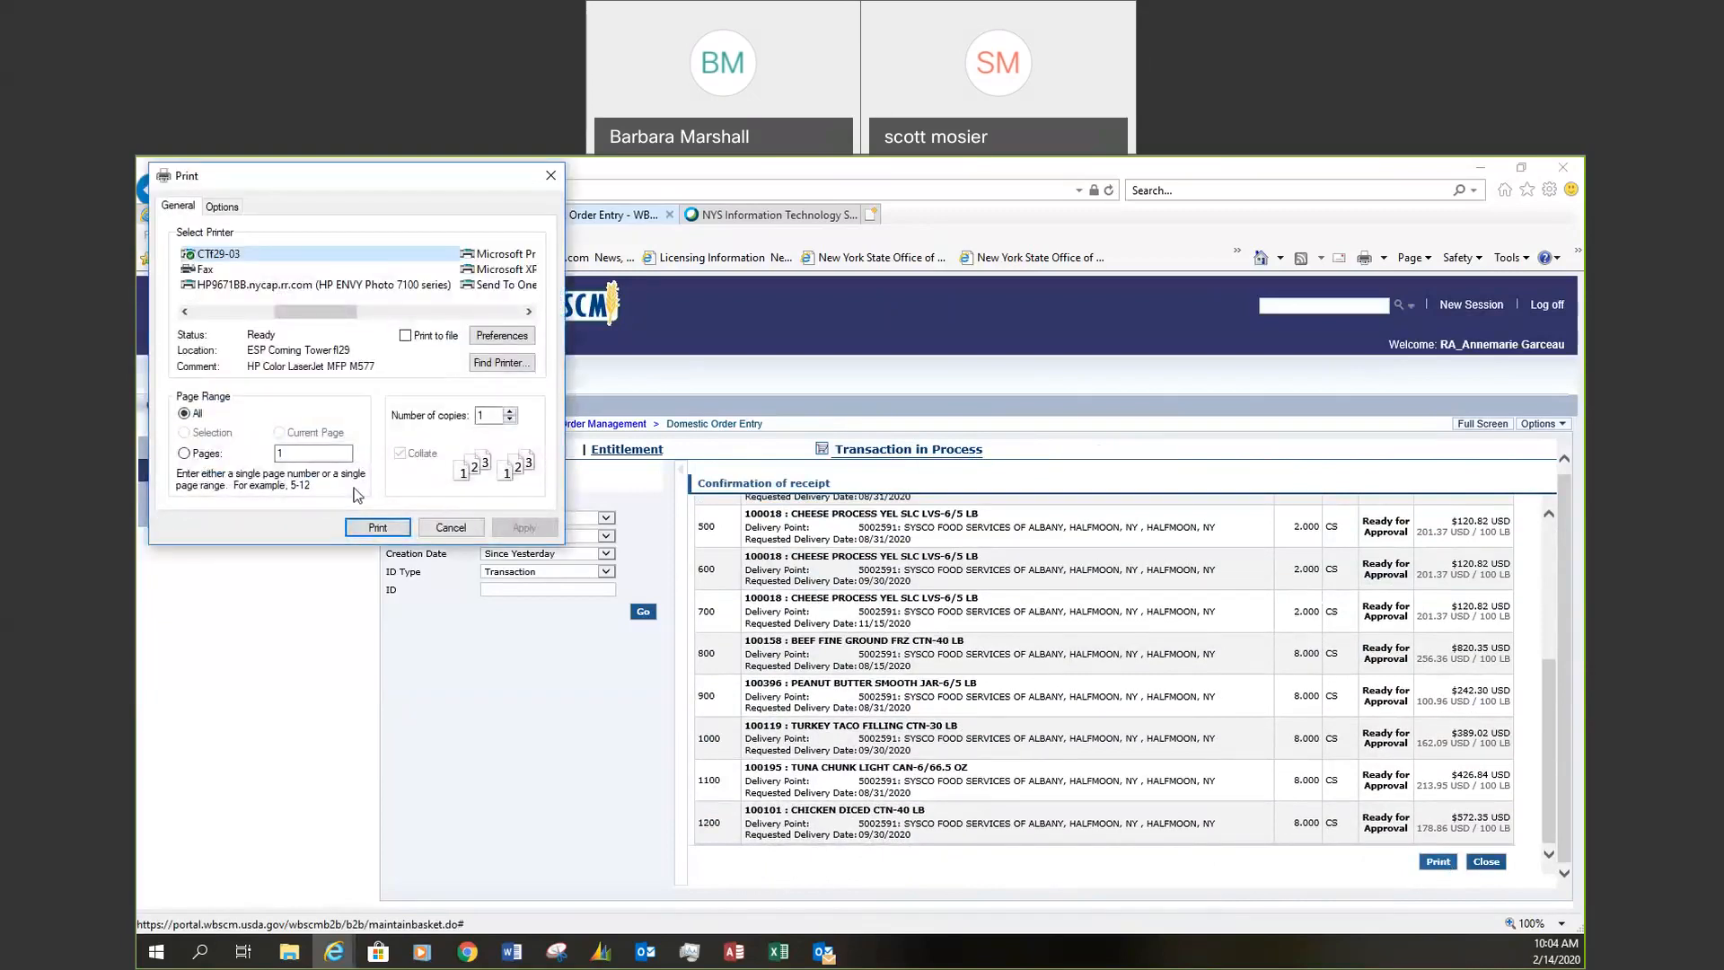
pyautogui.click(378, 527)
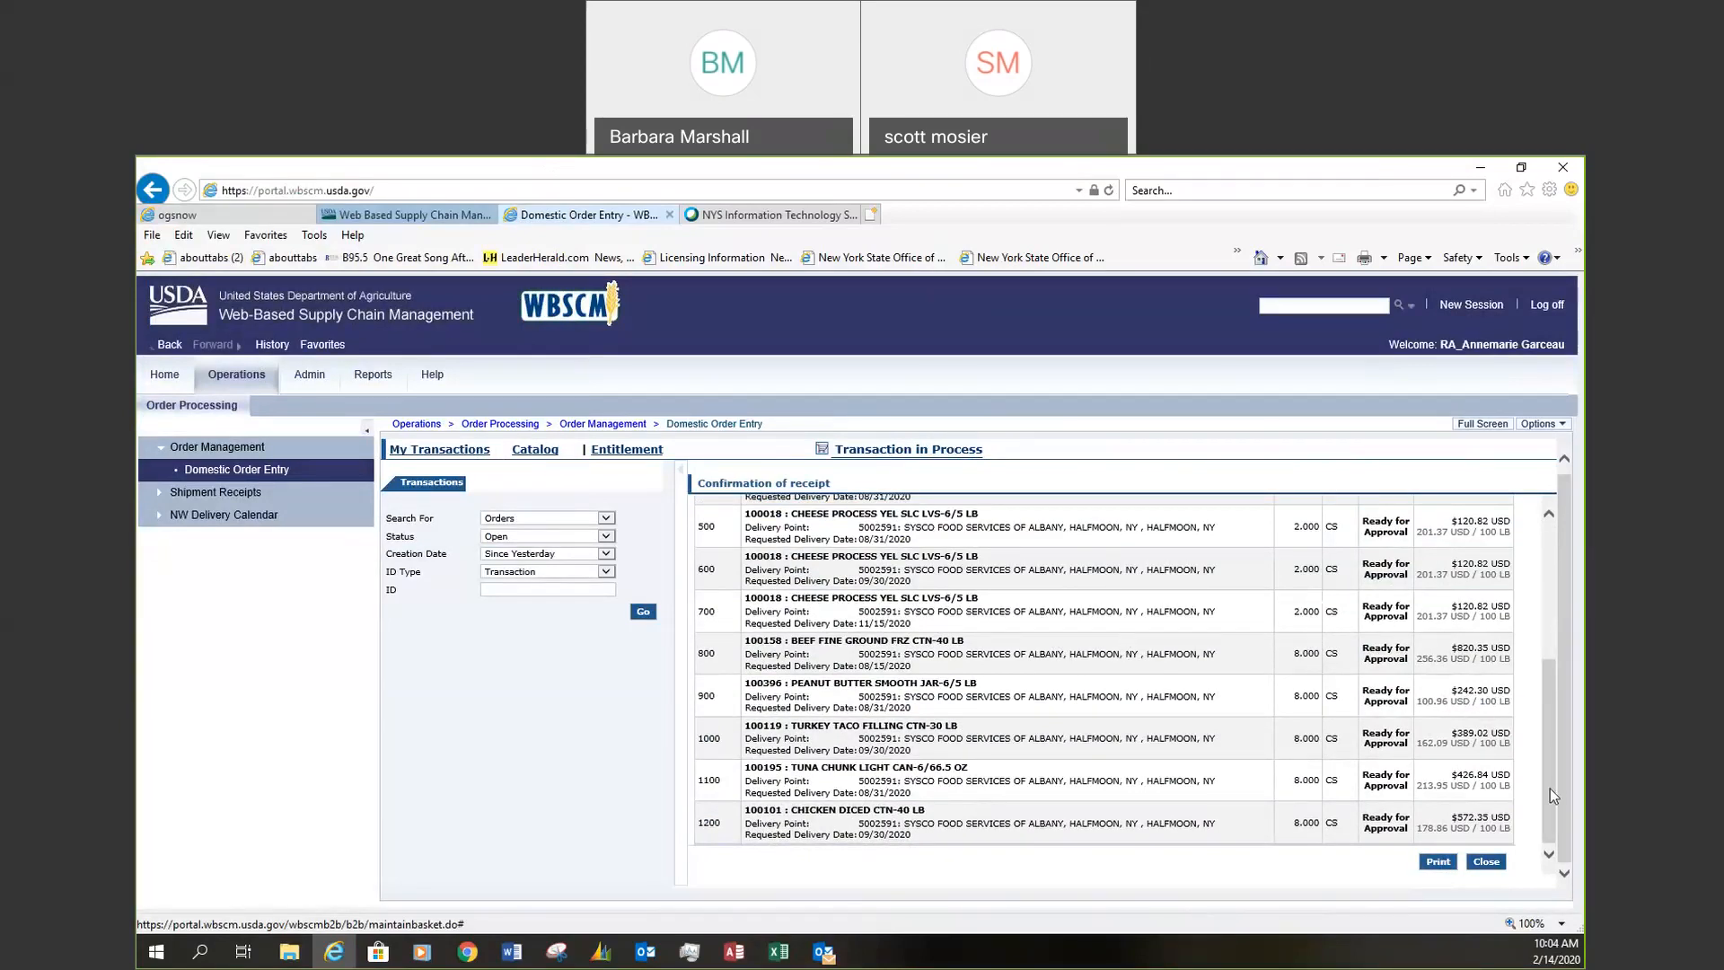
pyautogui.scroll(3, 1291, 713)
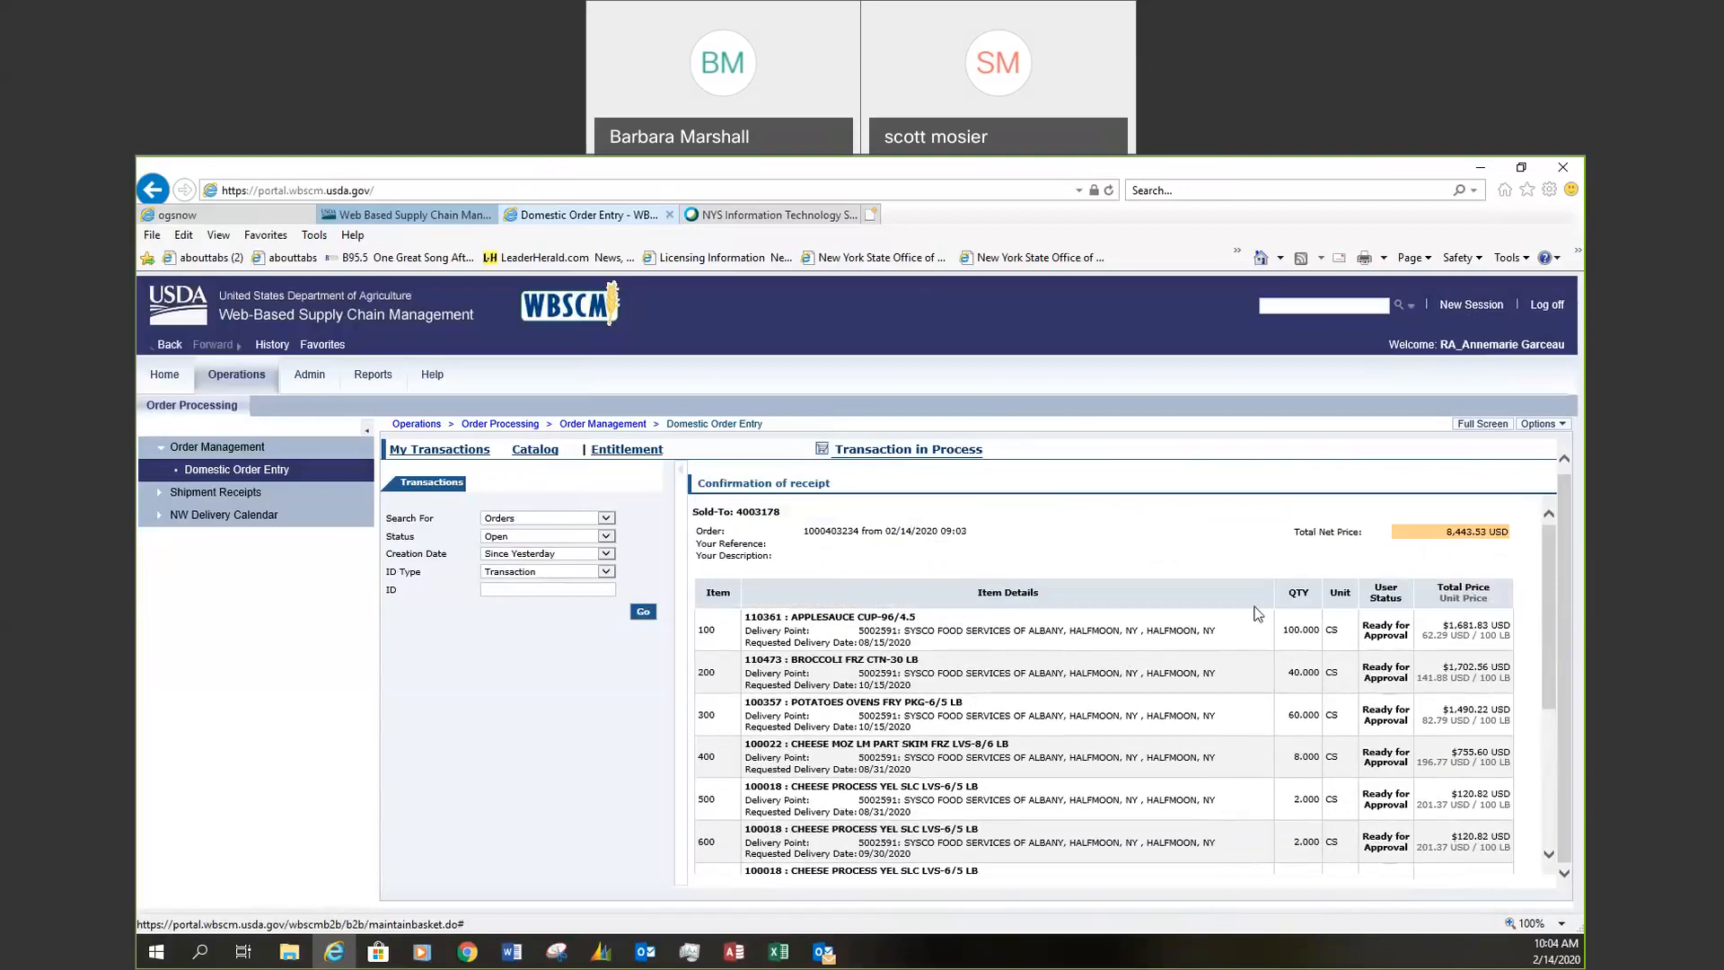
pyautogui.scroll(-3, 1257, 628)
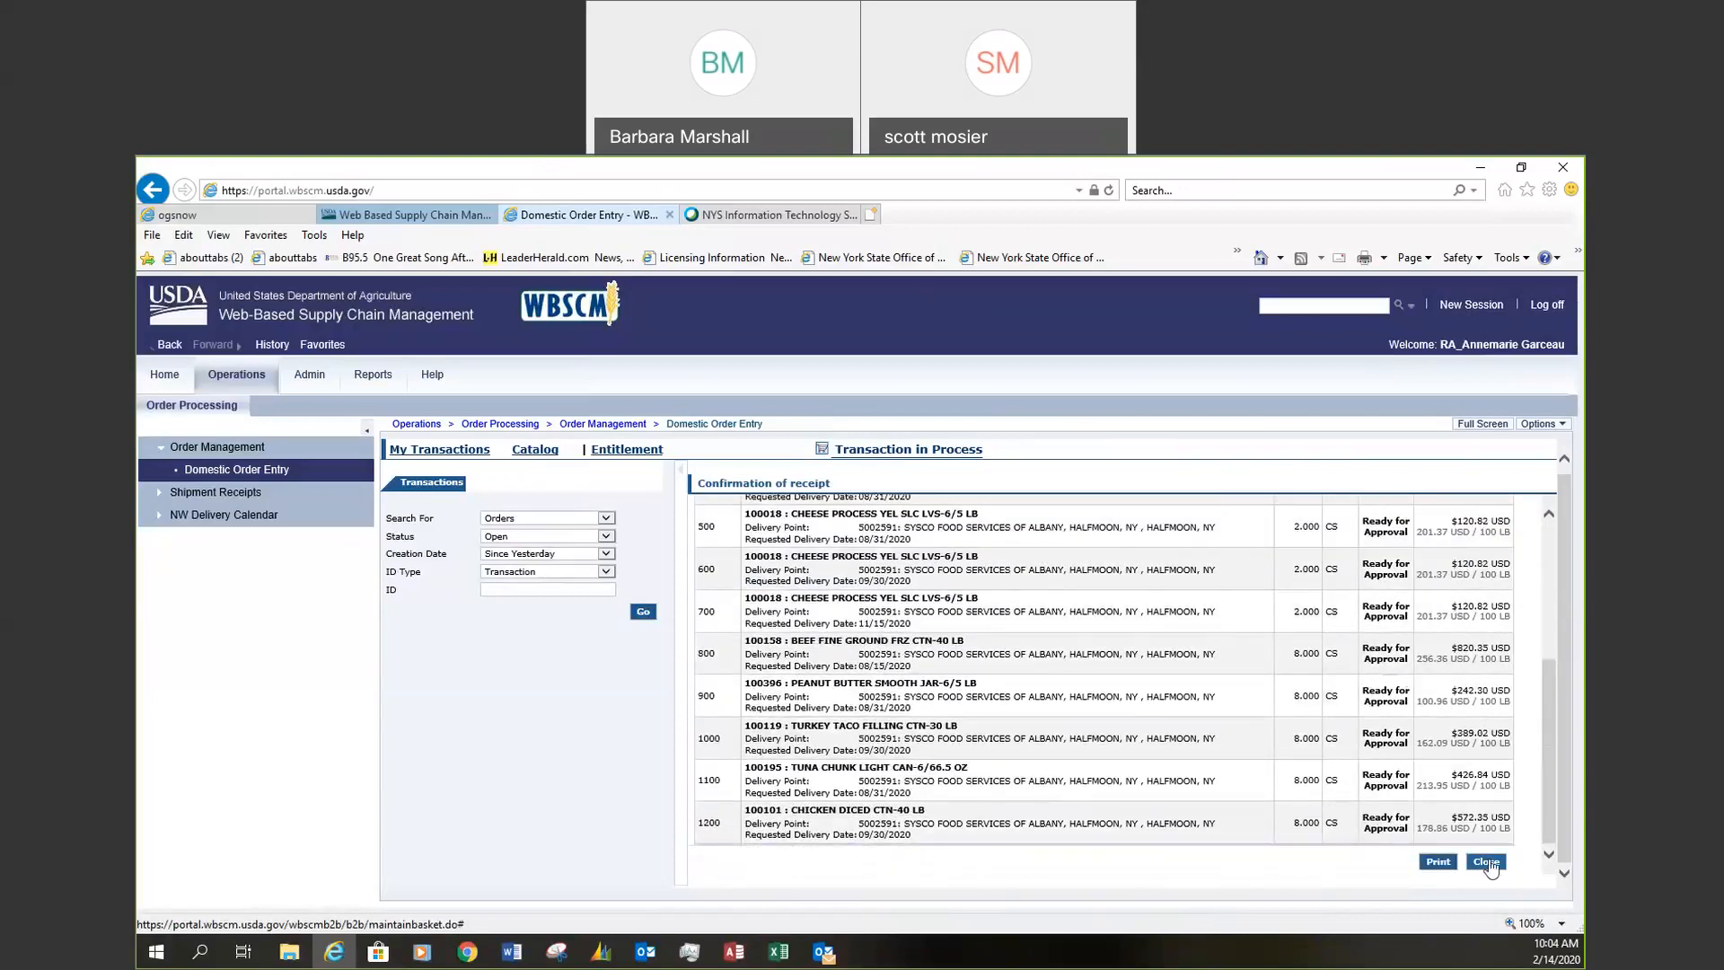
pyautogui.click(1486, 862)
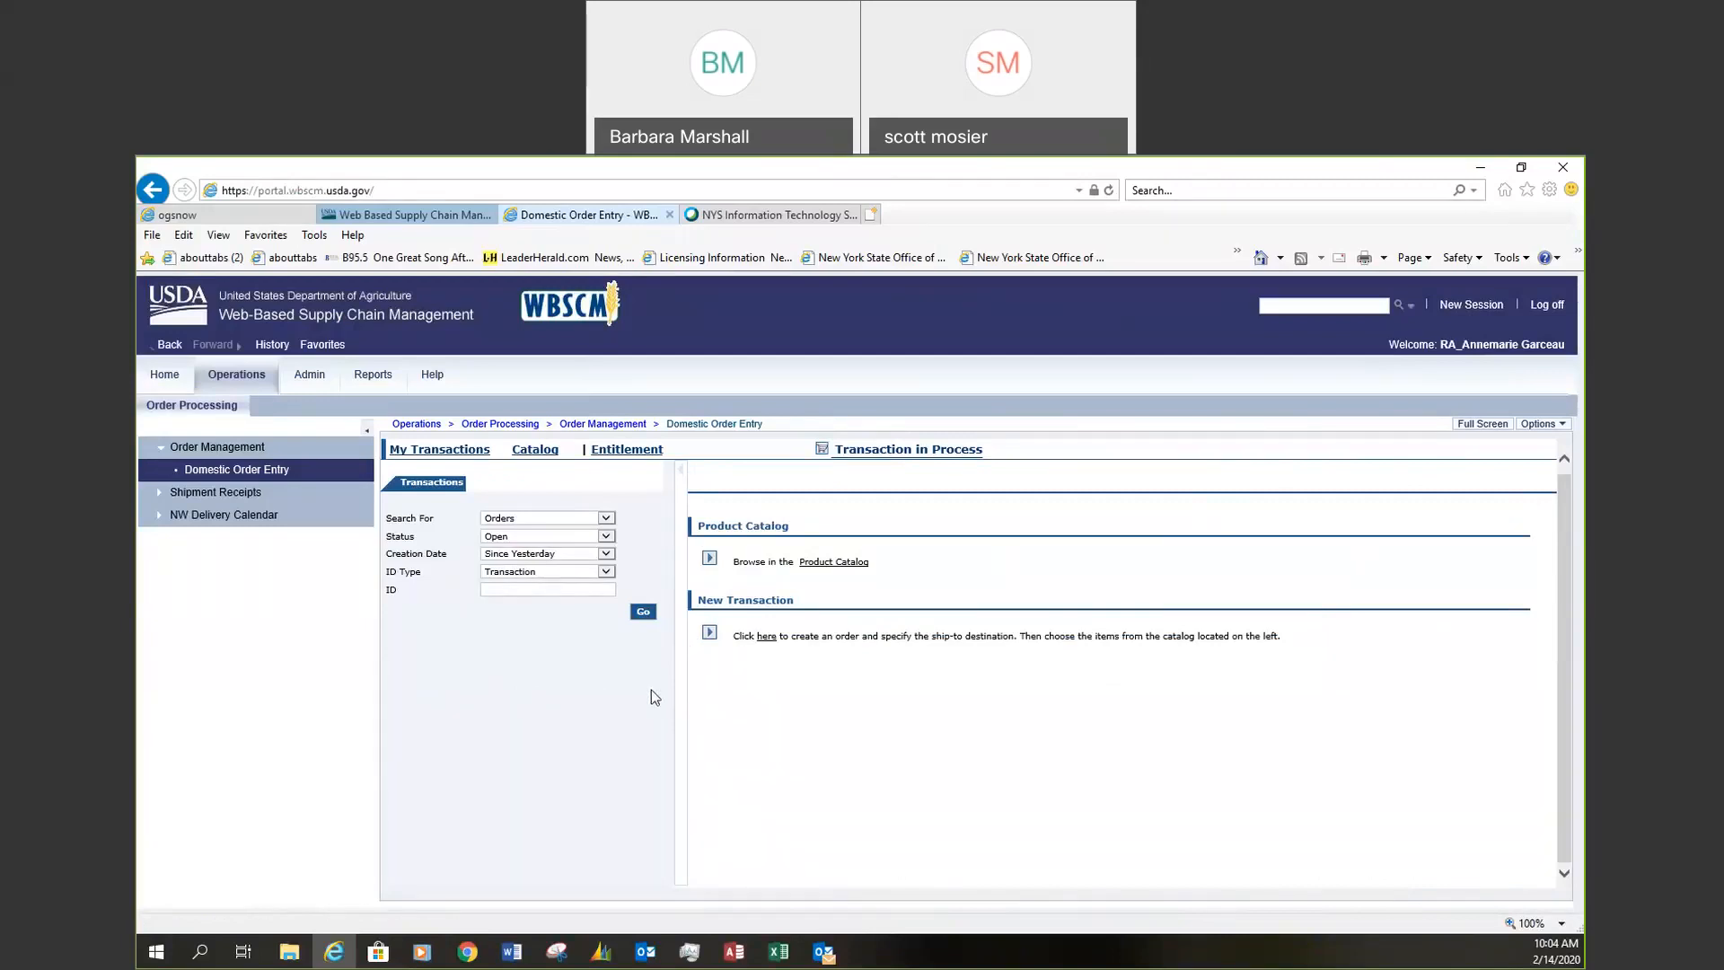
# Search the transactions for orders with status Any and creation date Since Yesterday
pyautogui.click(446, 458)
pyautogui.click(607, 519)
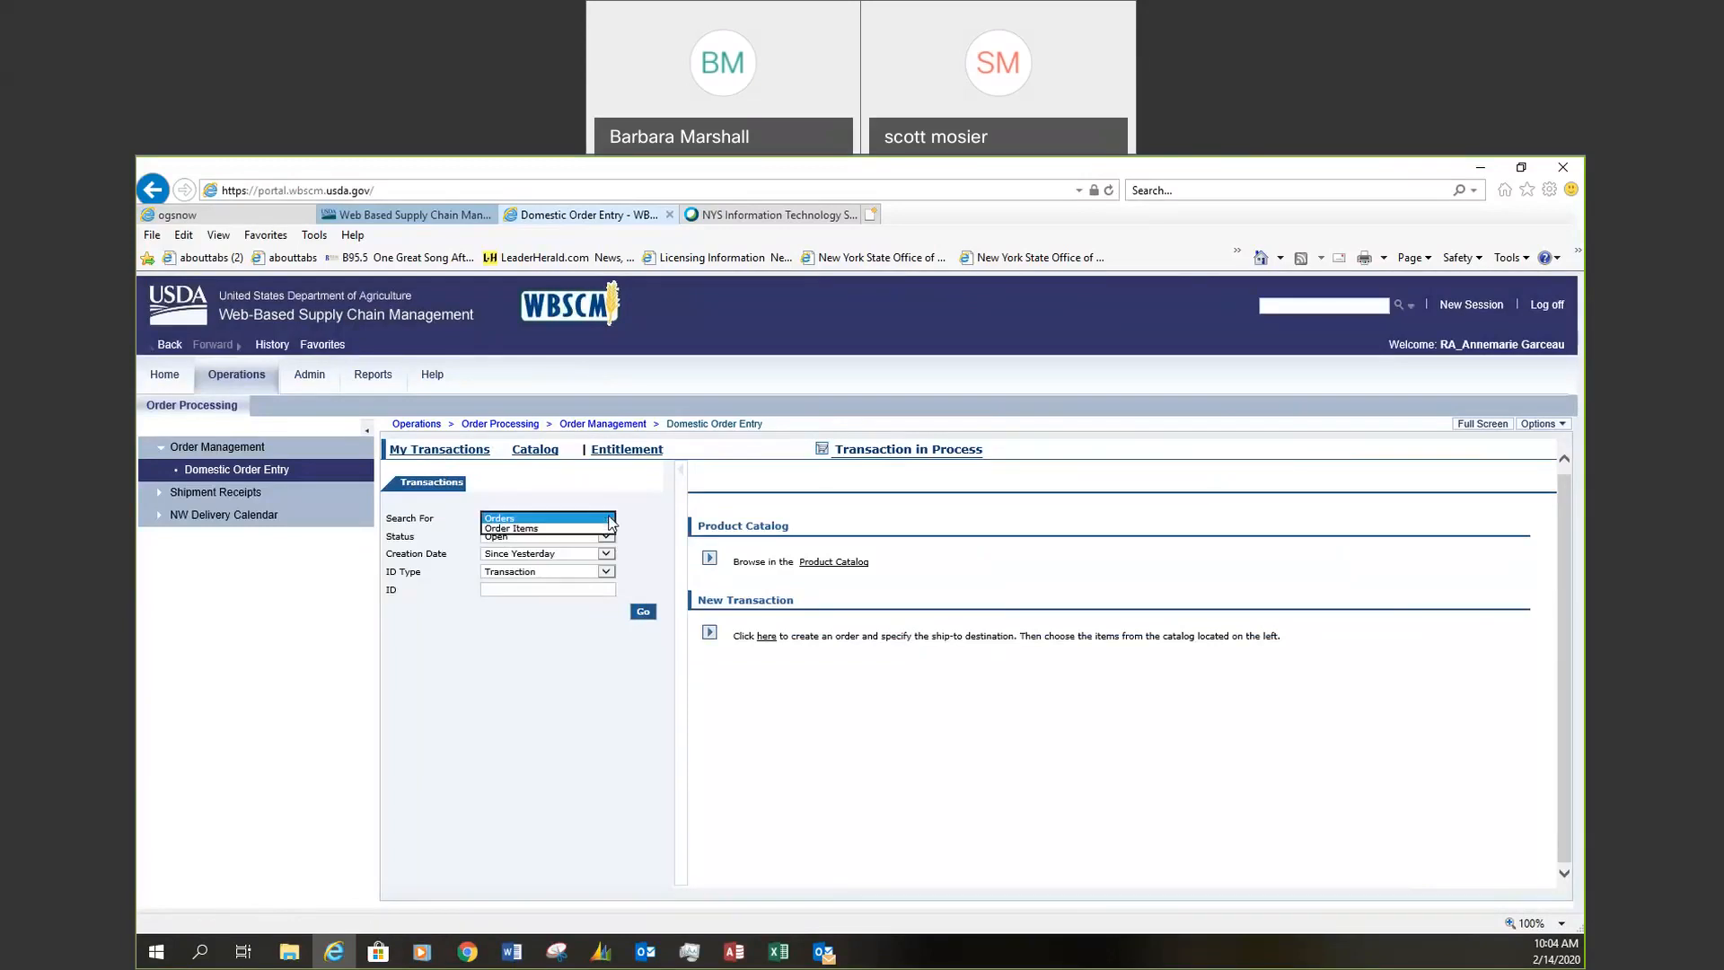
pyautogui.click(608, 519)
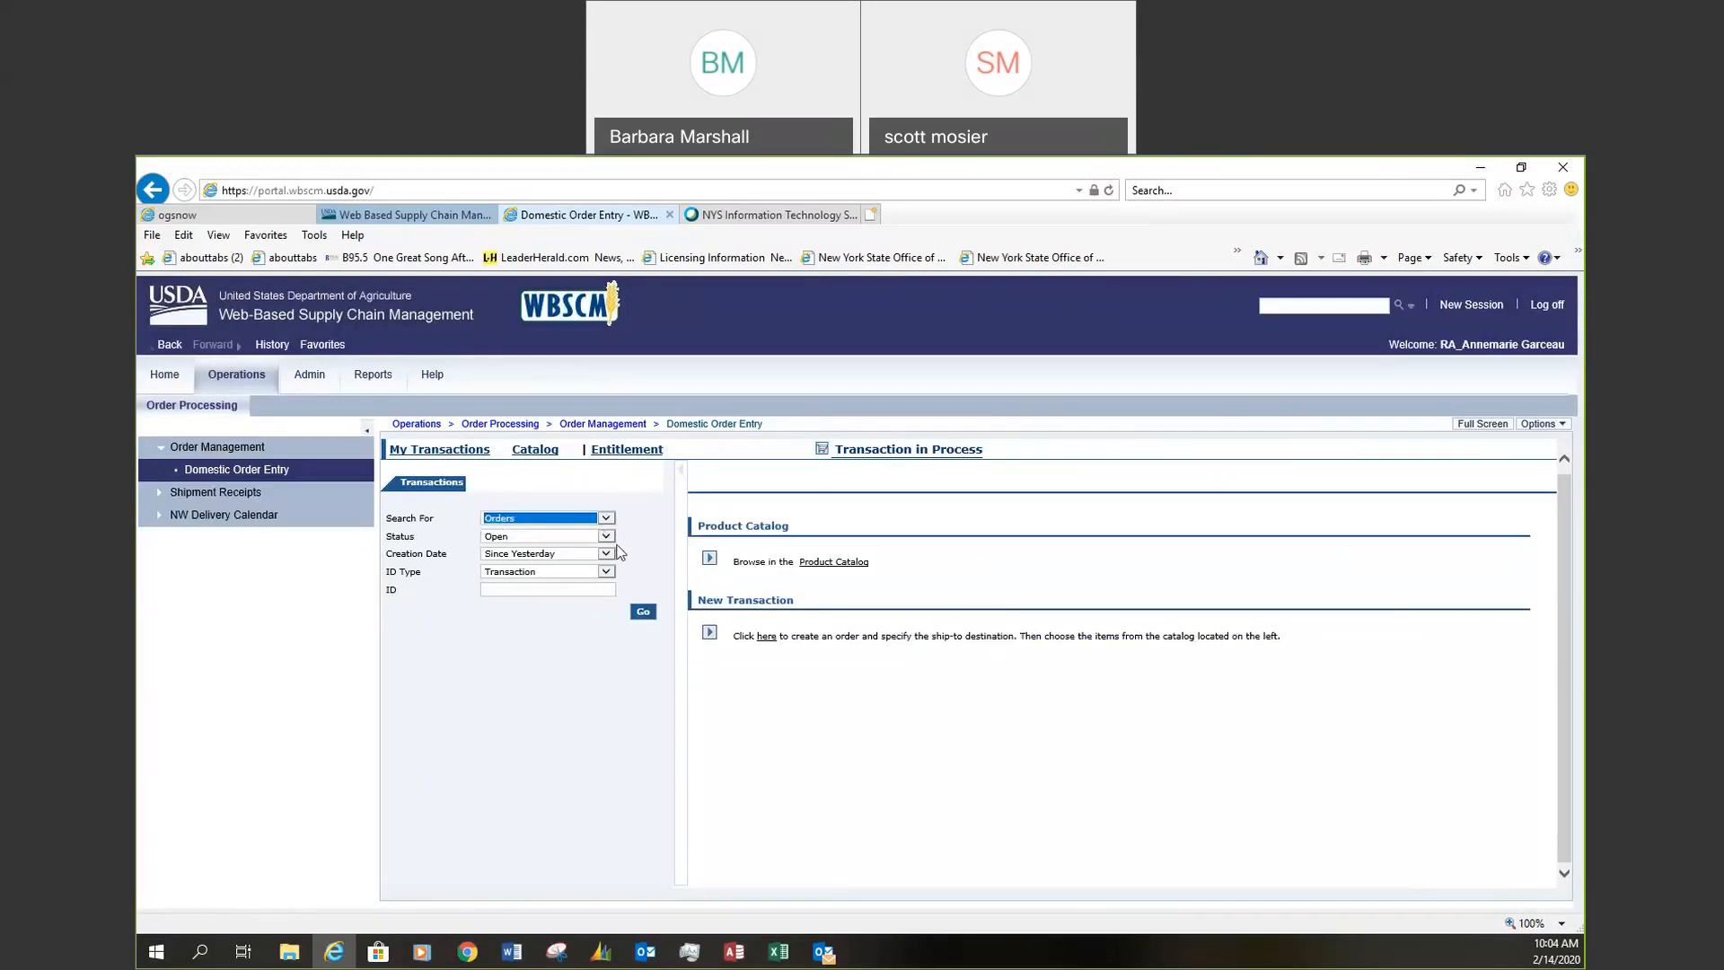
pyautogui.click(608, 537)
pyautogui.click(516, 531)
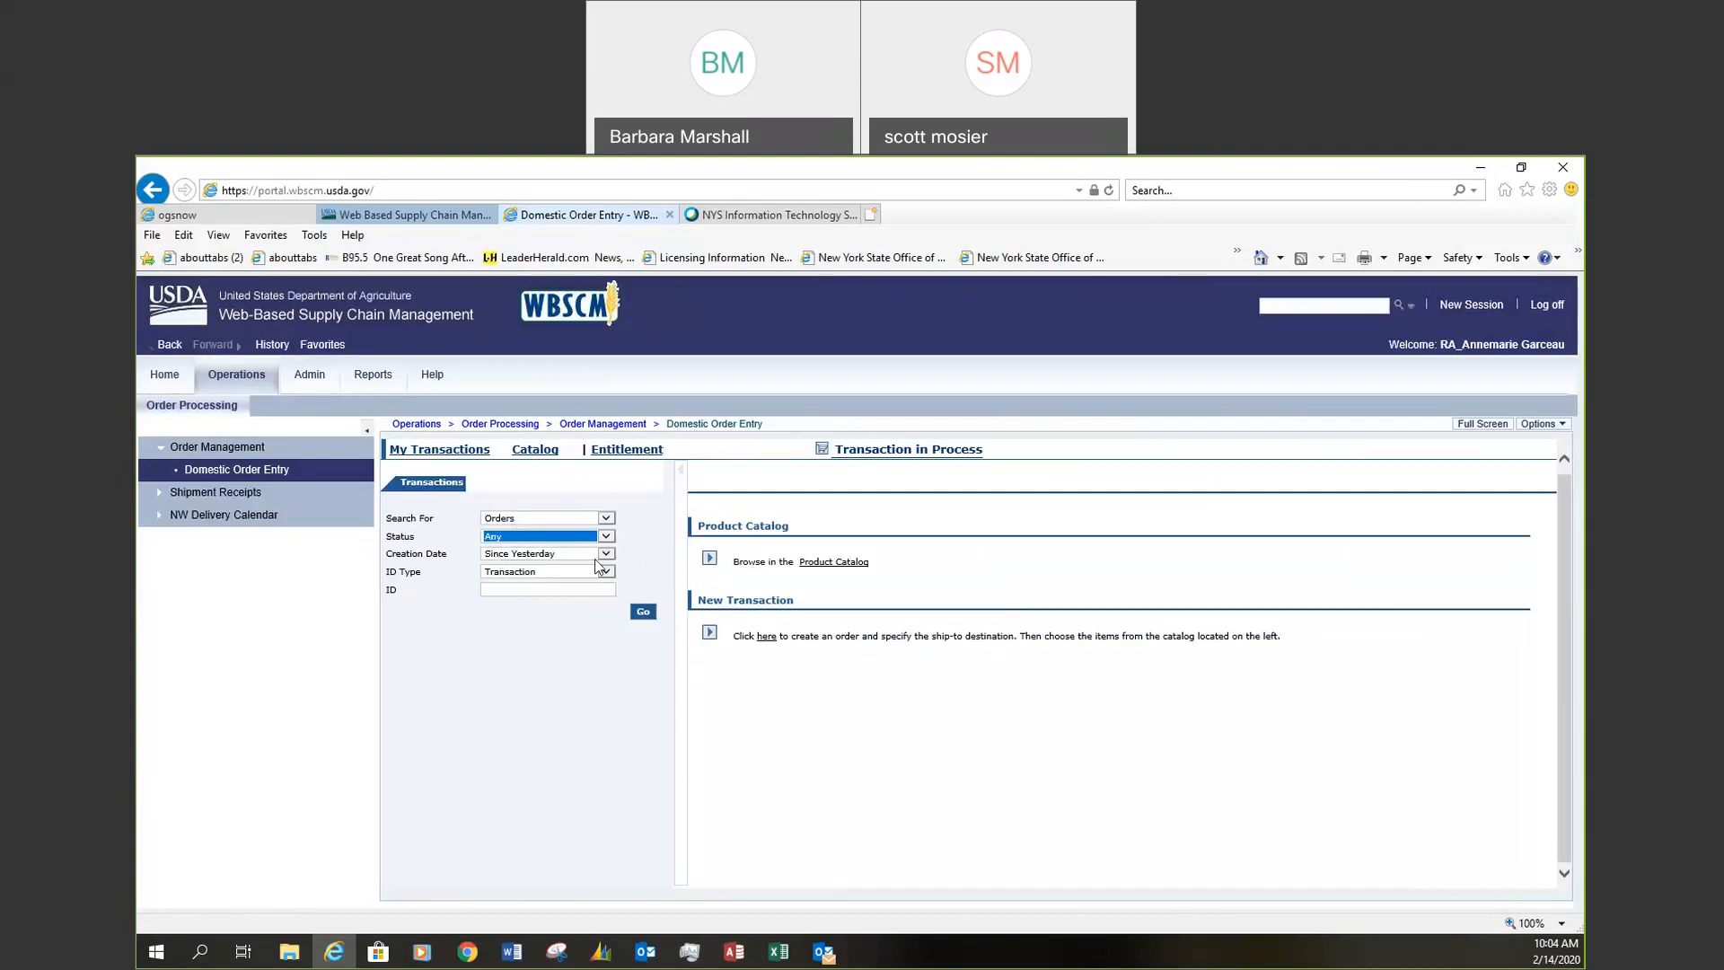
pyautogui.click(607, 554)
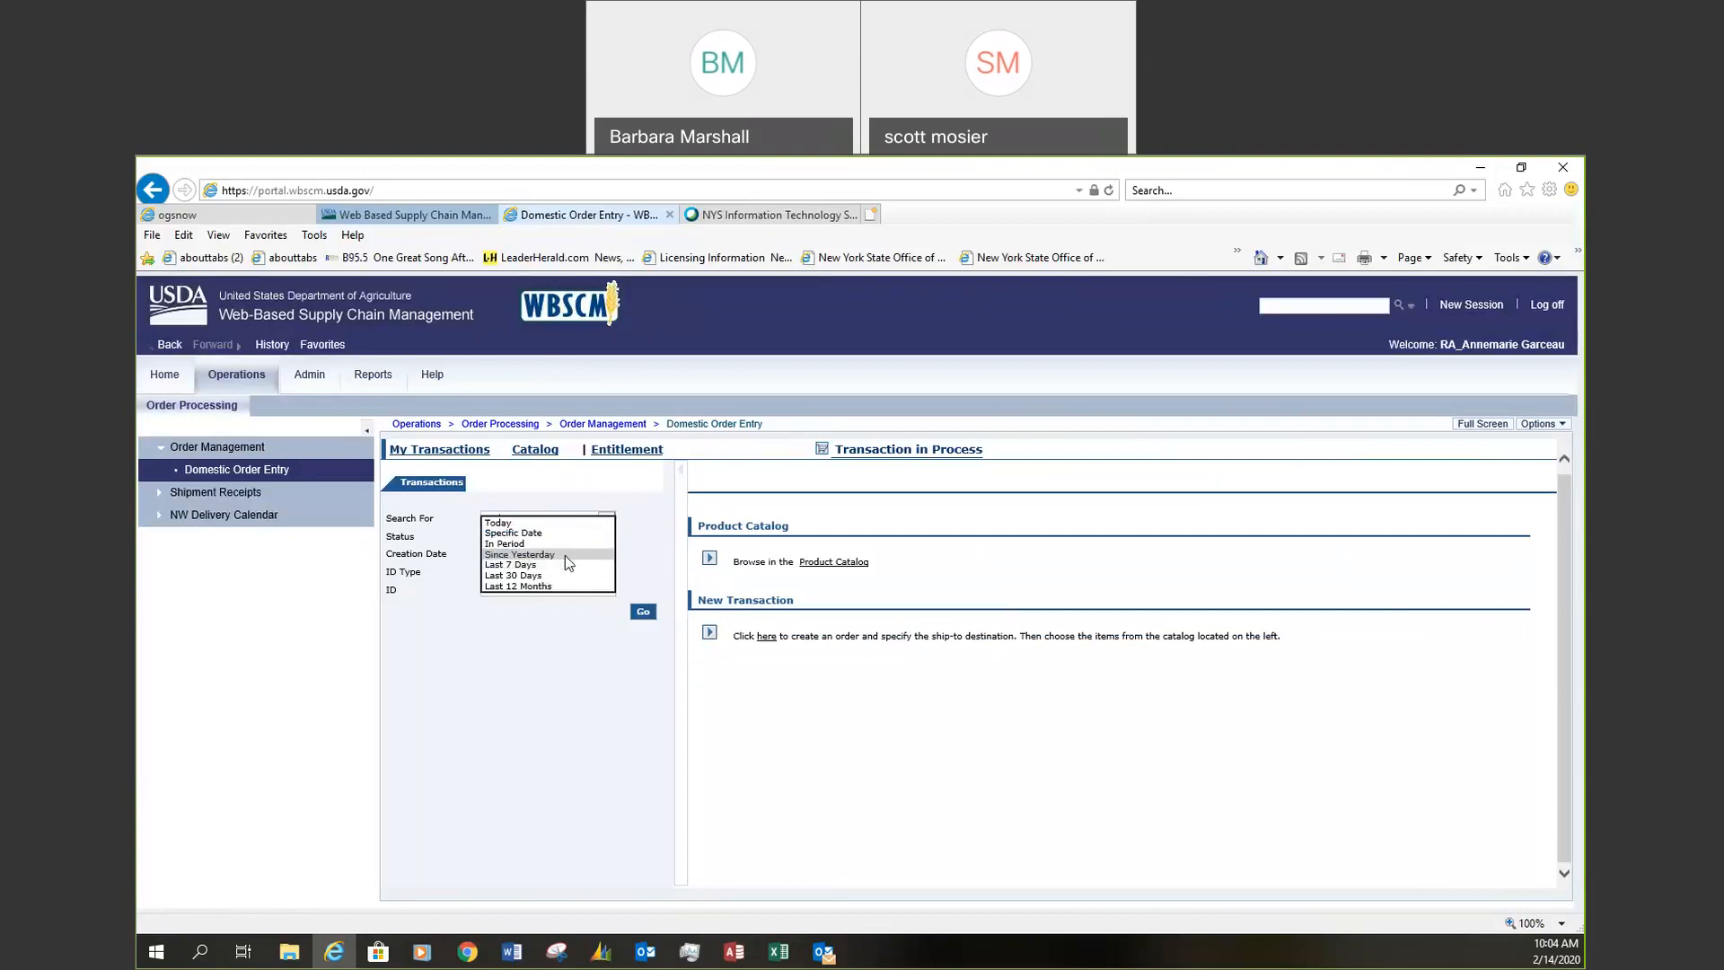
pyautogui.click(564, 555)
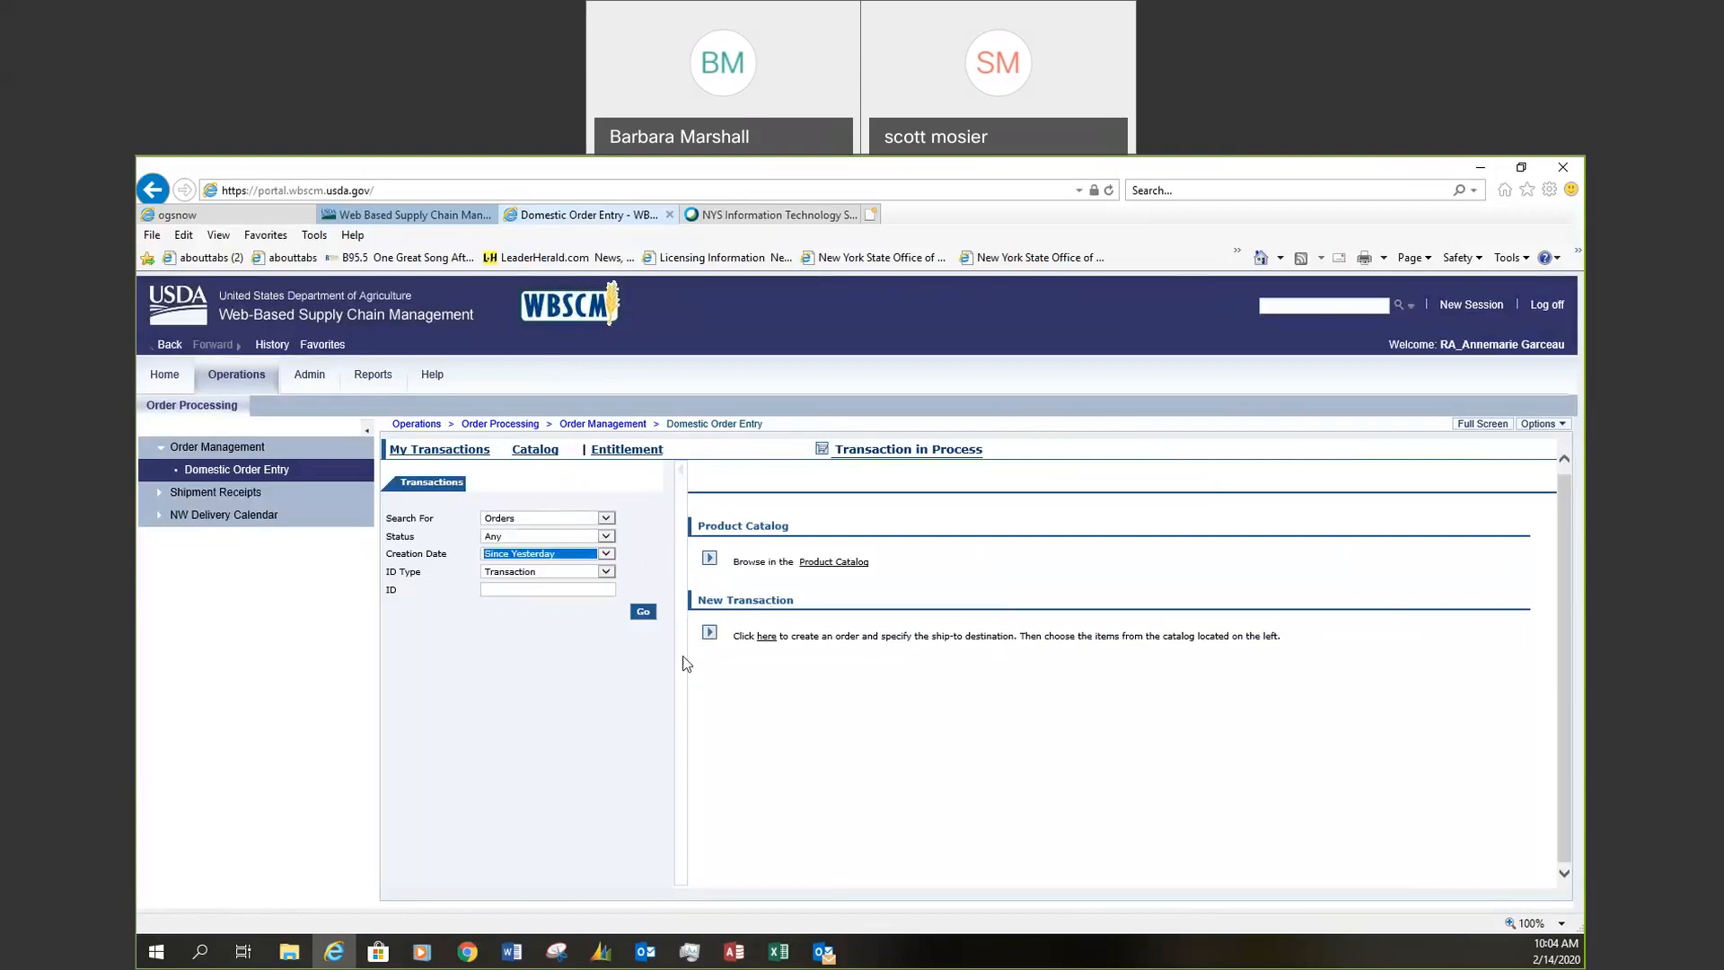
pyautogui.click(636, 614)
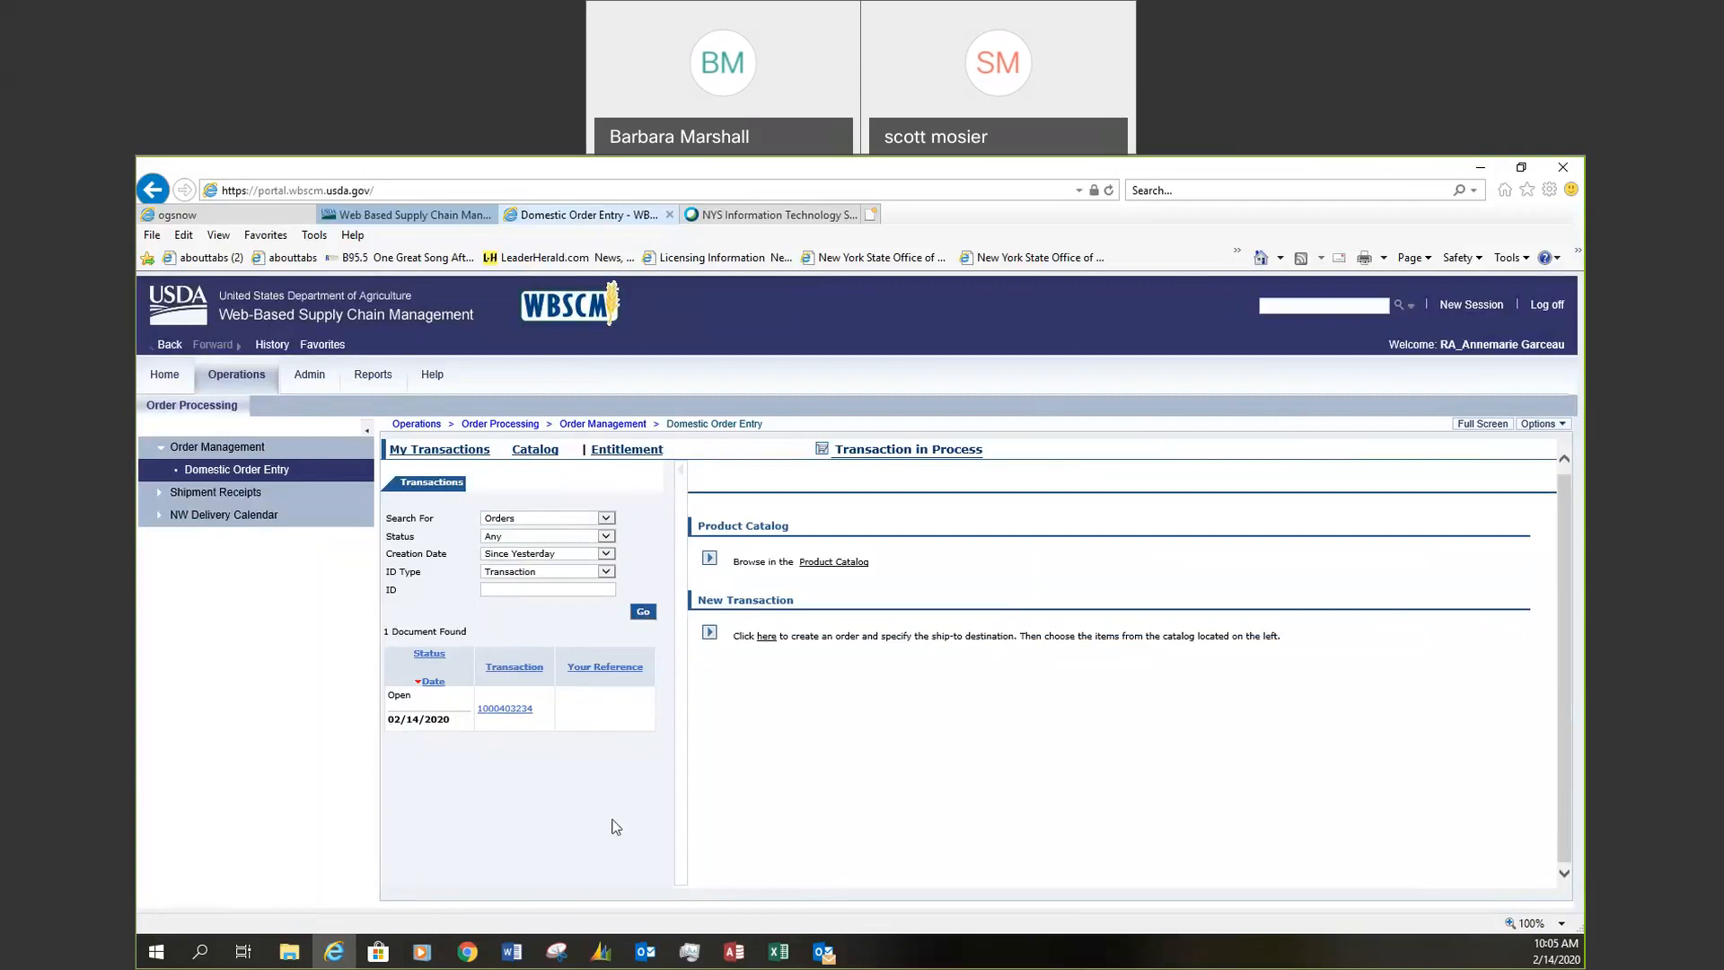
# Open the order dated 02/14/2020 from the search results, check its line items and user statuses, and close it
pyautogui.click(505, 715)
pyautogui.scroll(-1, 1234, 722)
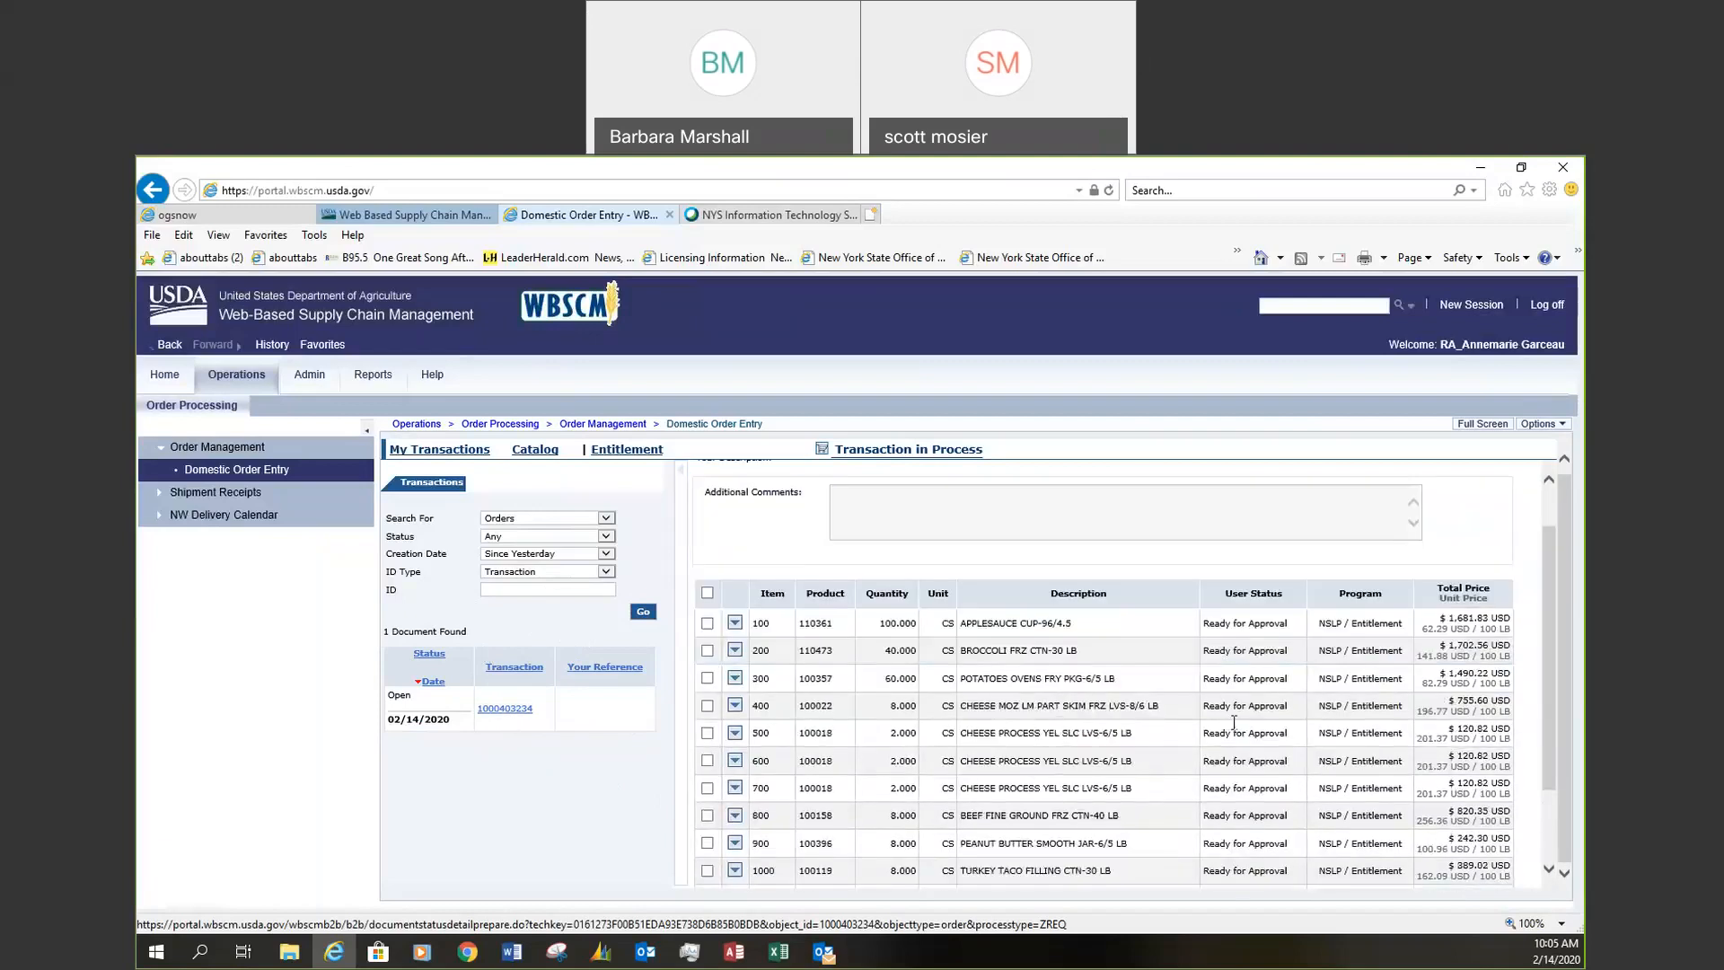
pyautogui.scroll(1, 1244, 823)
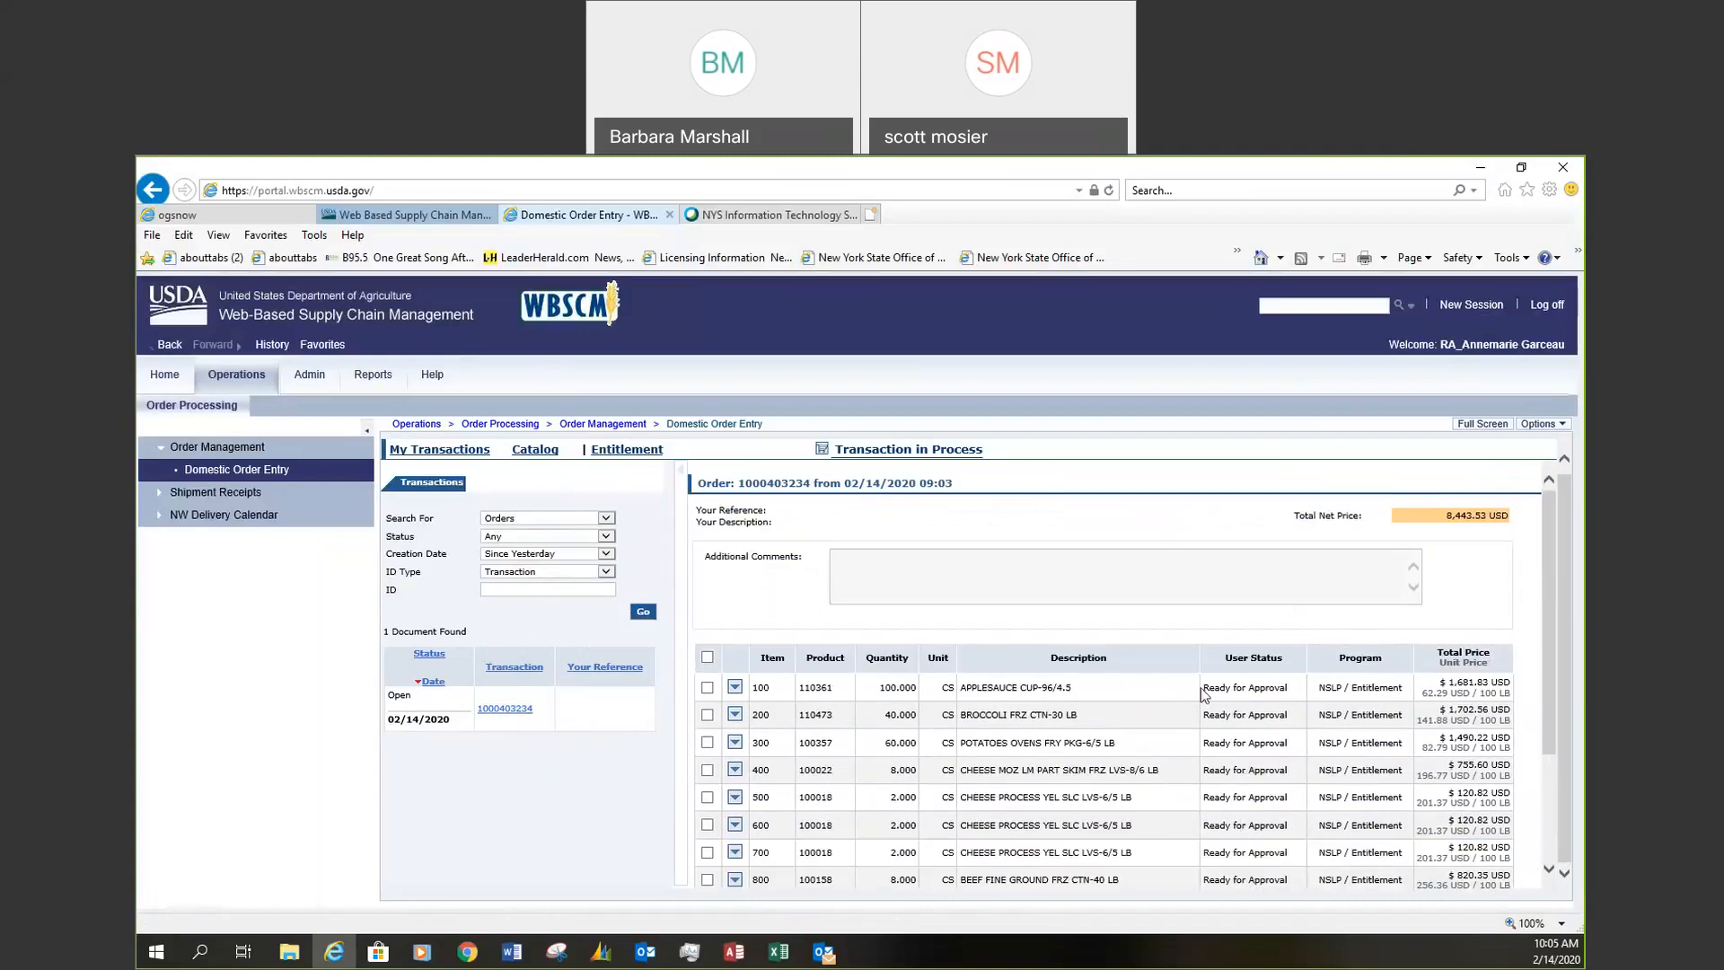
pyautogui.scroll(-3, 1205, 694)
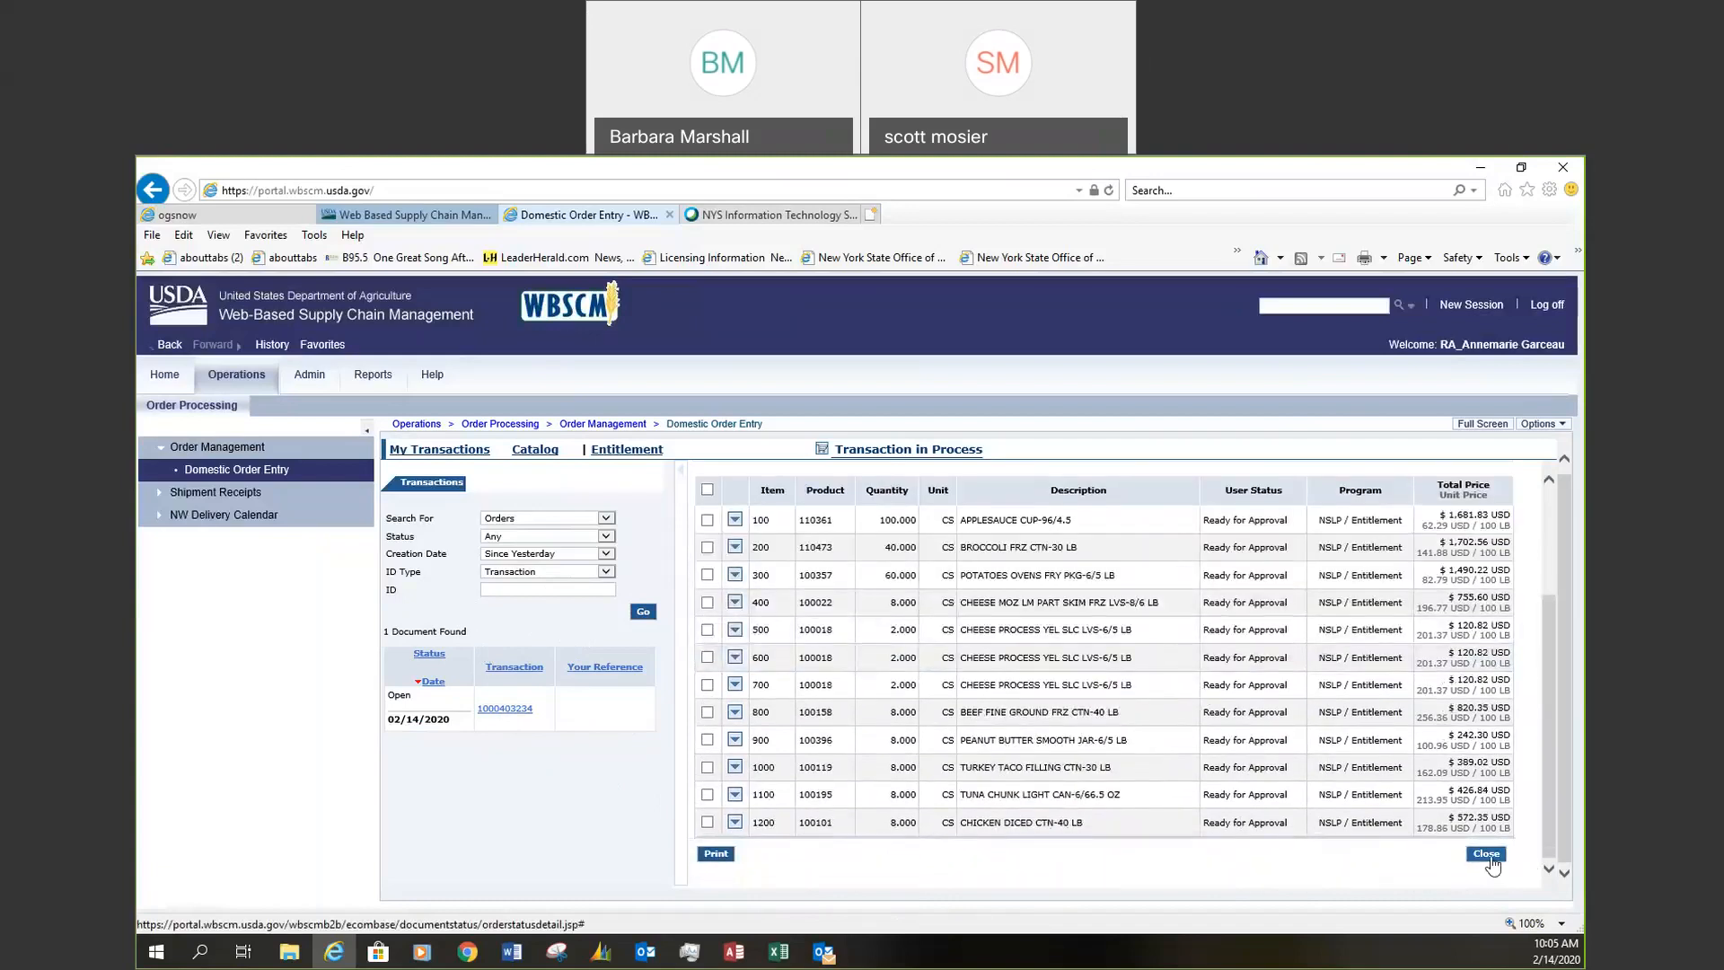
pyautogui.click(1487, 854)
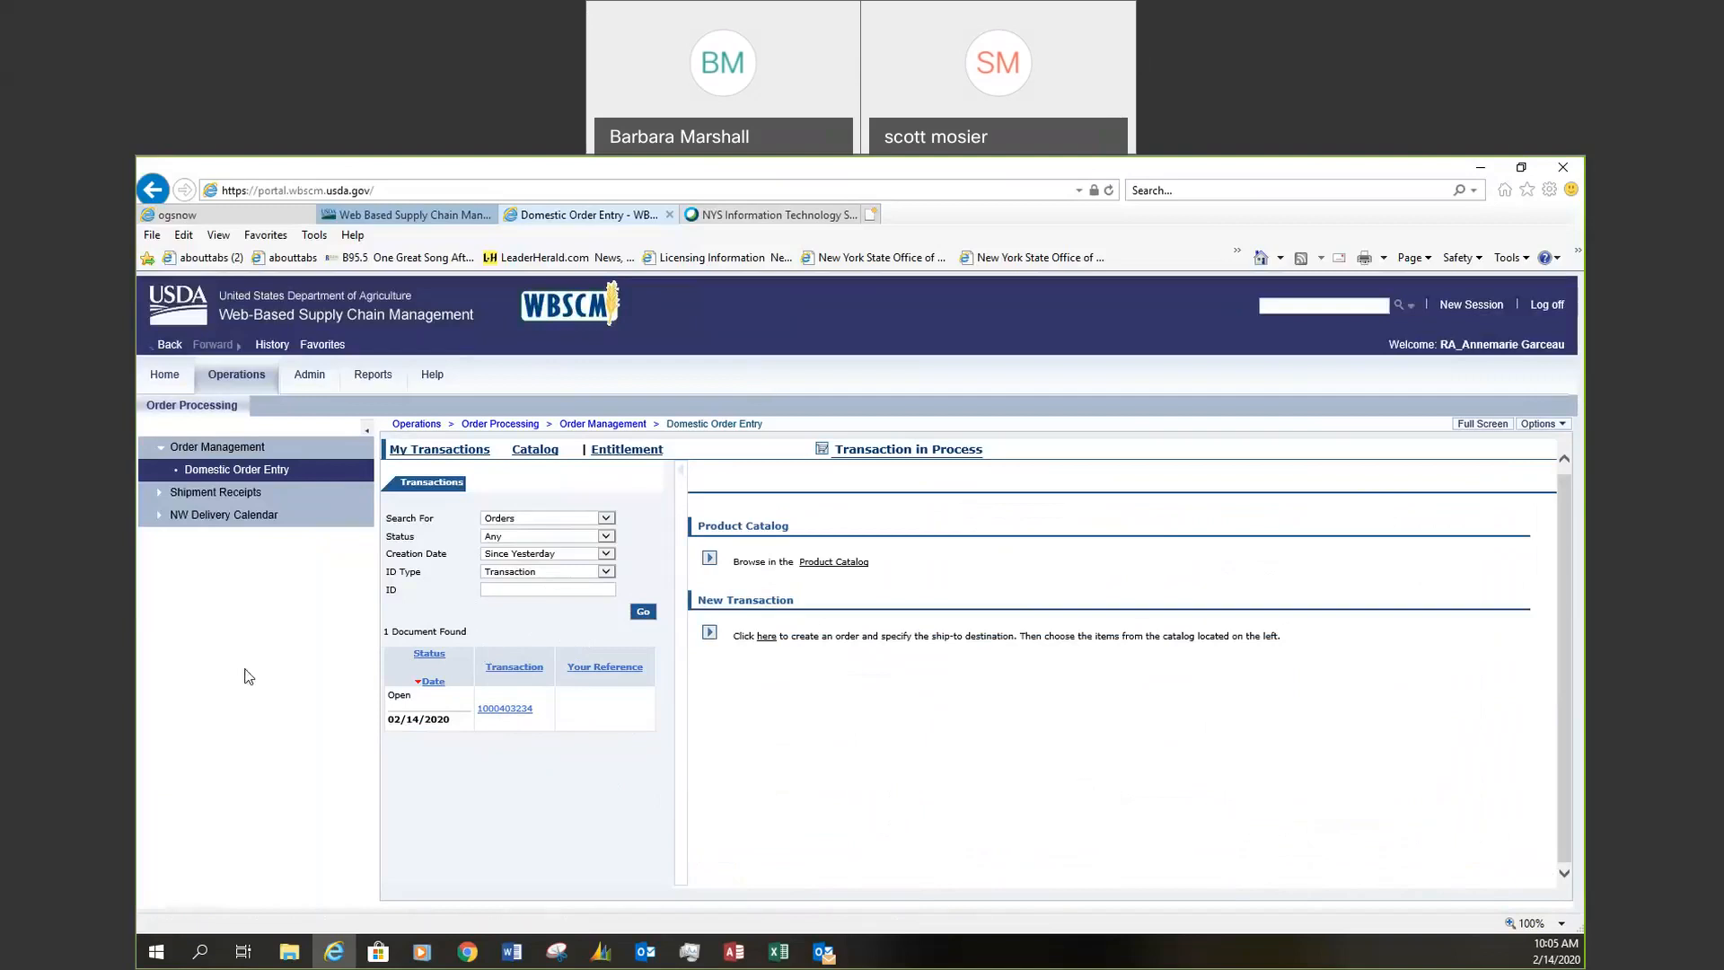
# Run the Requisition Status Report for requested delivery dates from 07012020 to 06302021
pyautogui.click(374, 375)
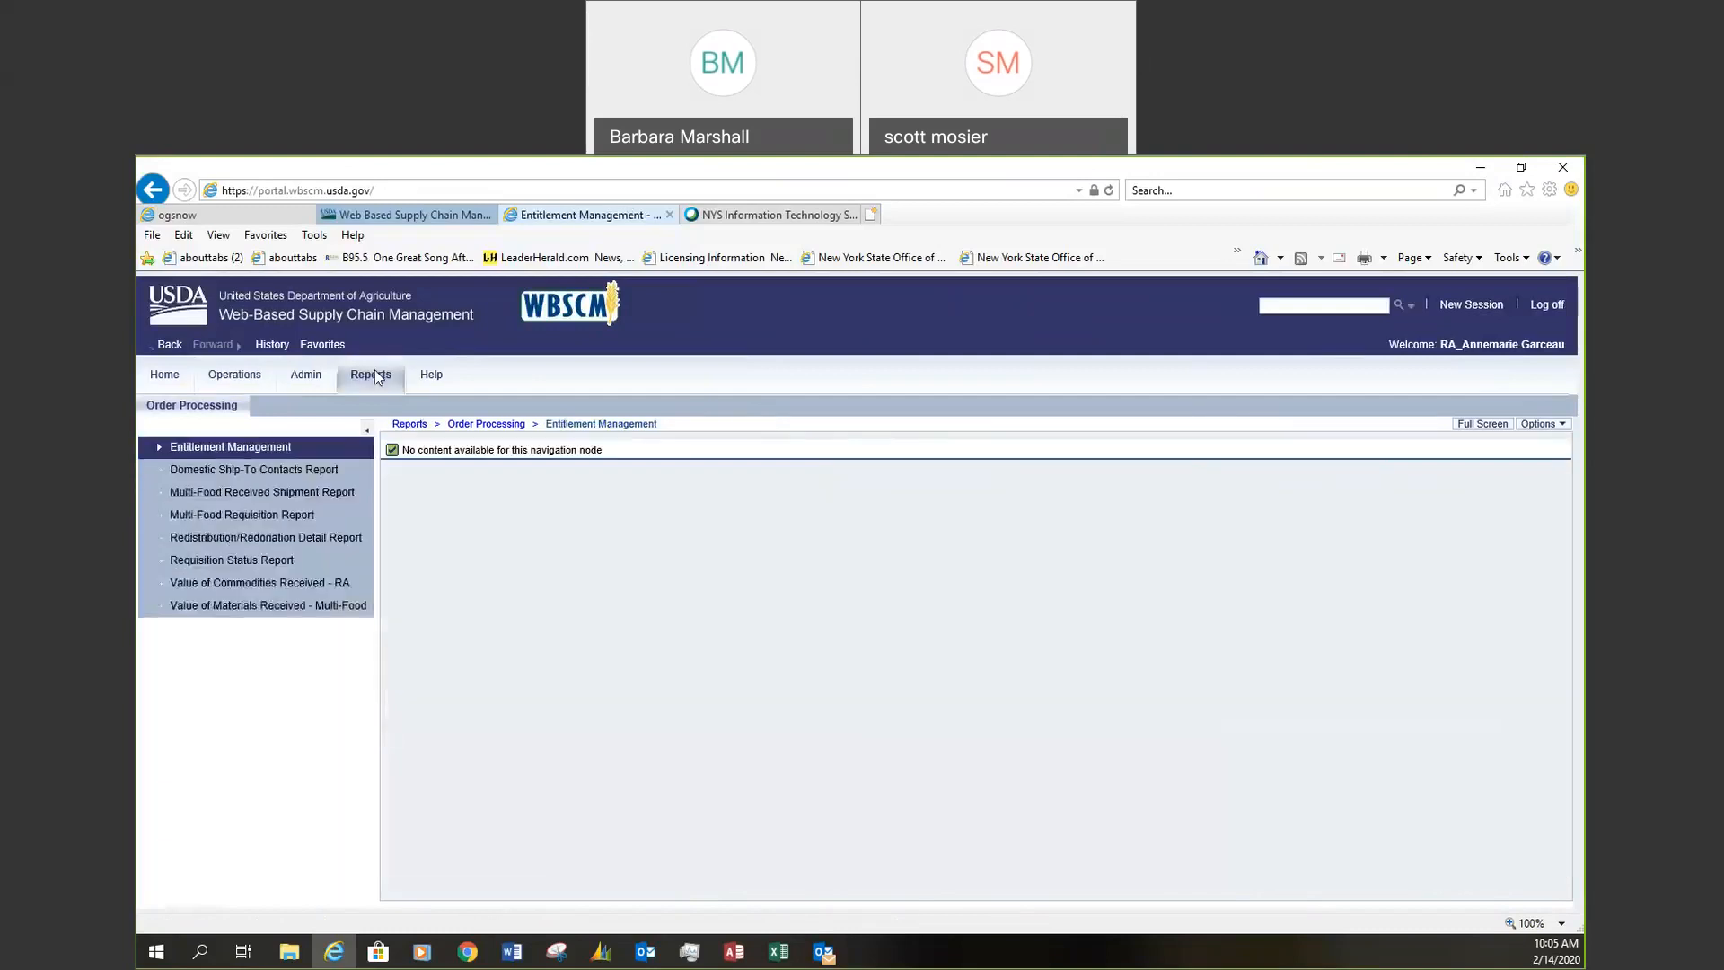
pyautogui.click(252, 561)
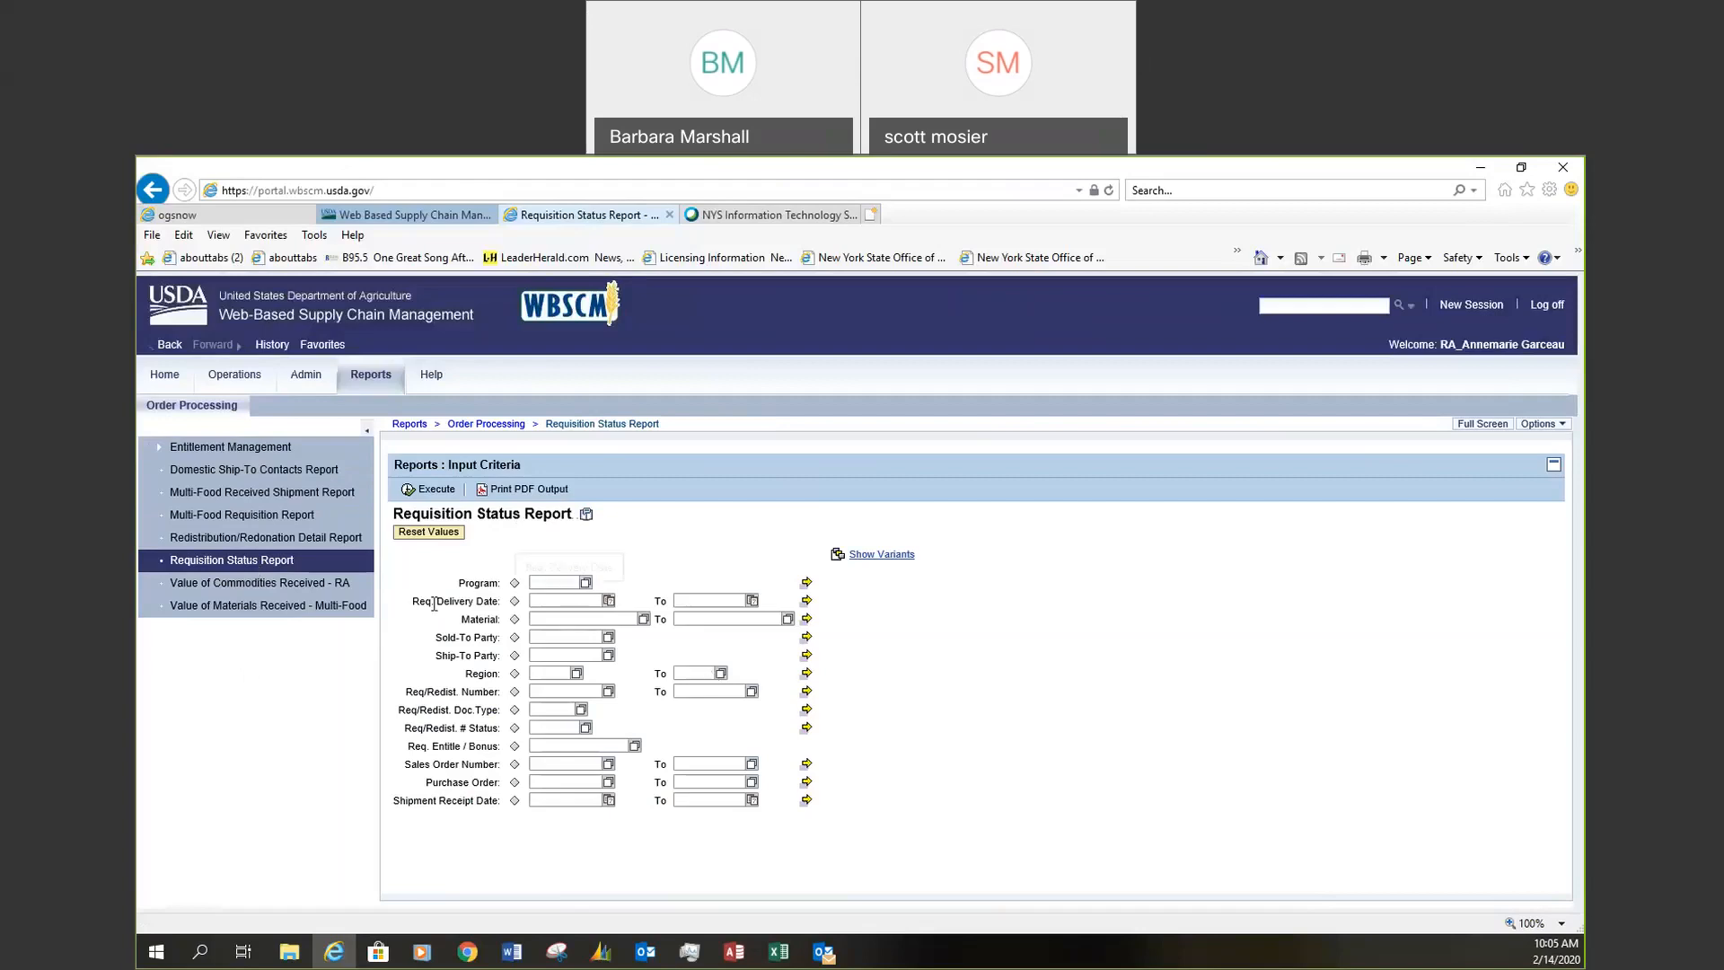
pyautogui.click(560, 600)
pyautogui.write('07012020')
pyautogui.click(723, 599)
pyautogui.write('06302021')
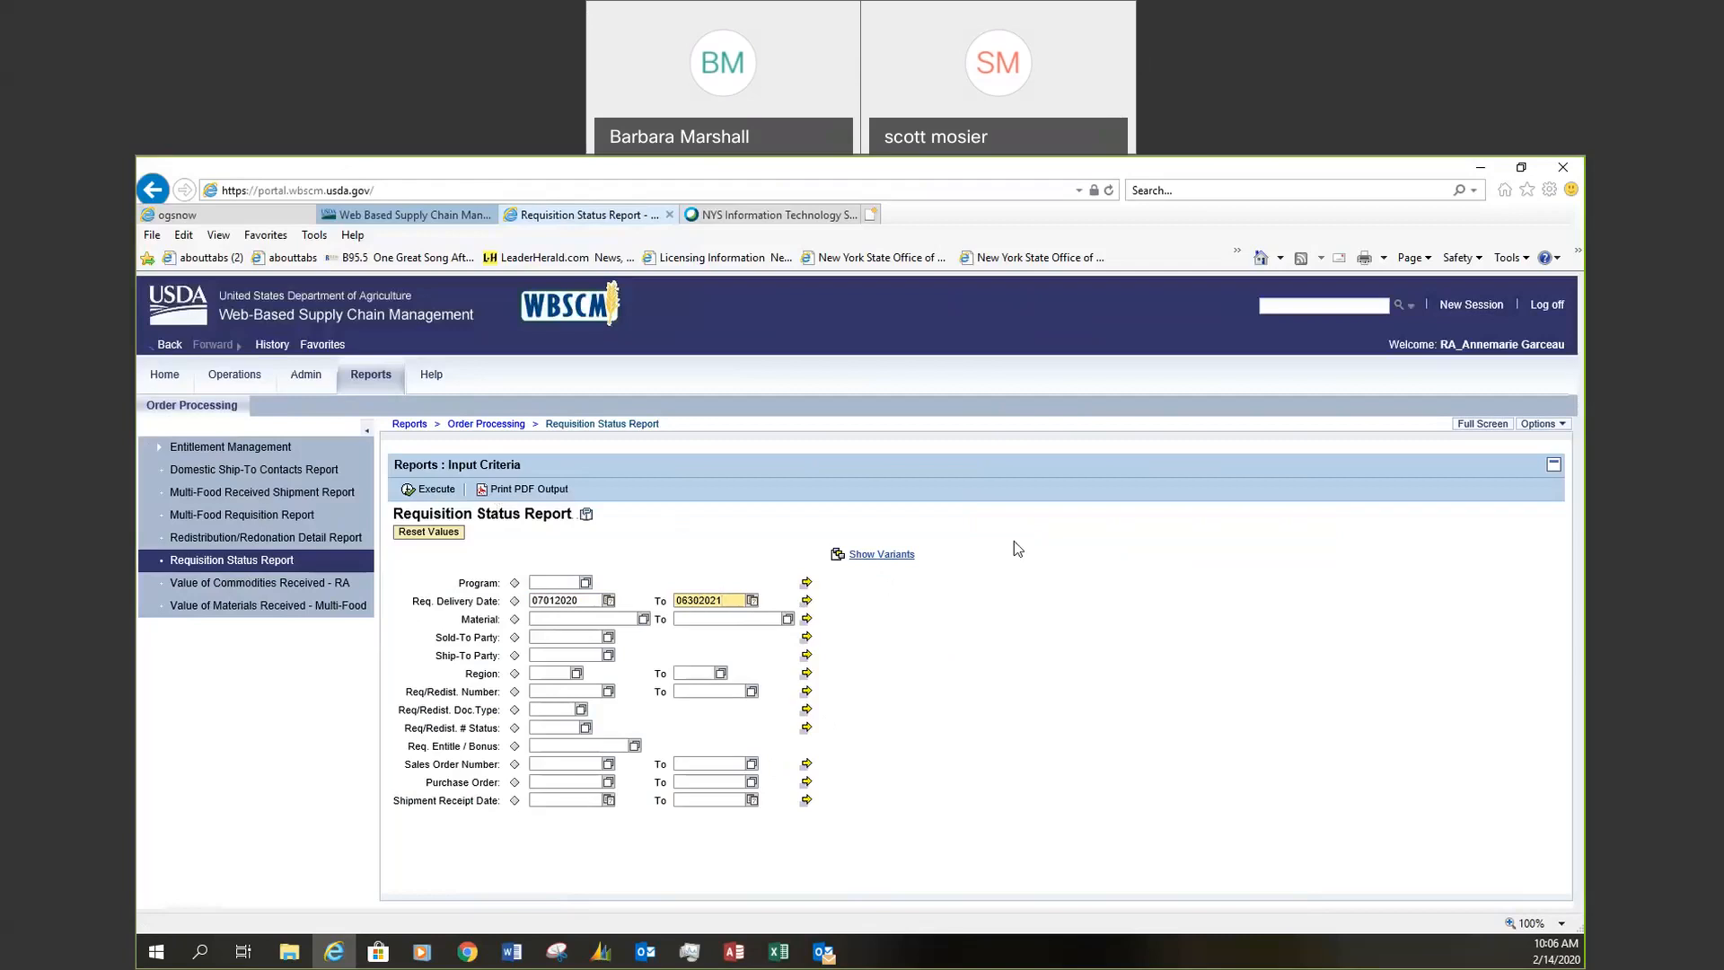
pyautogui.click(435, 492)
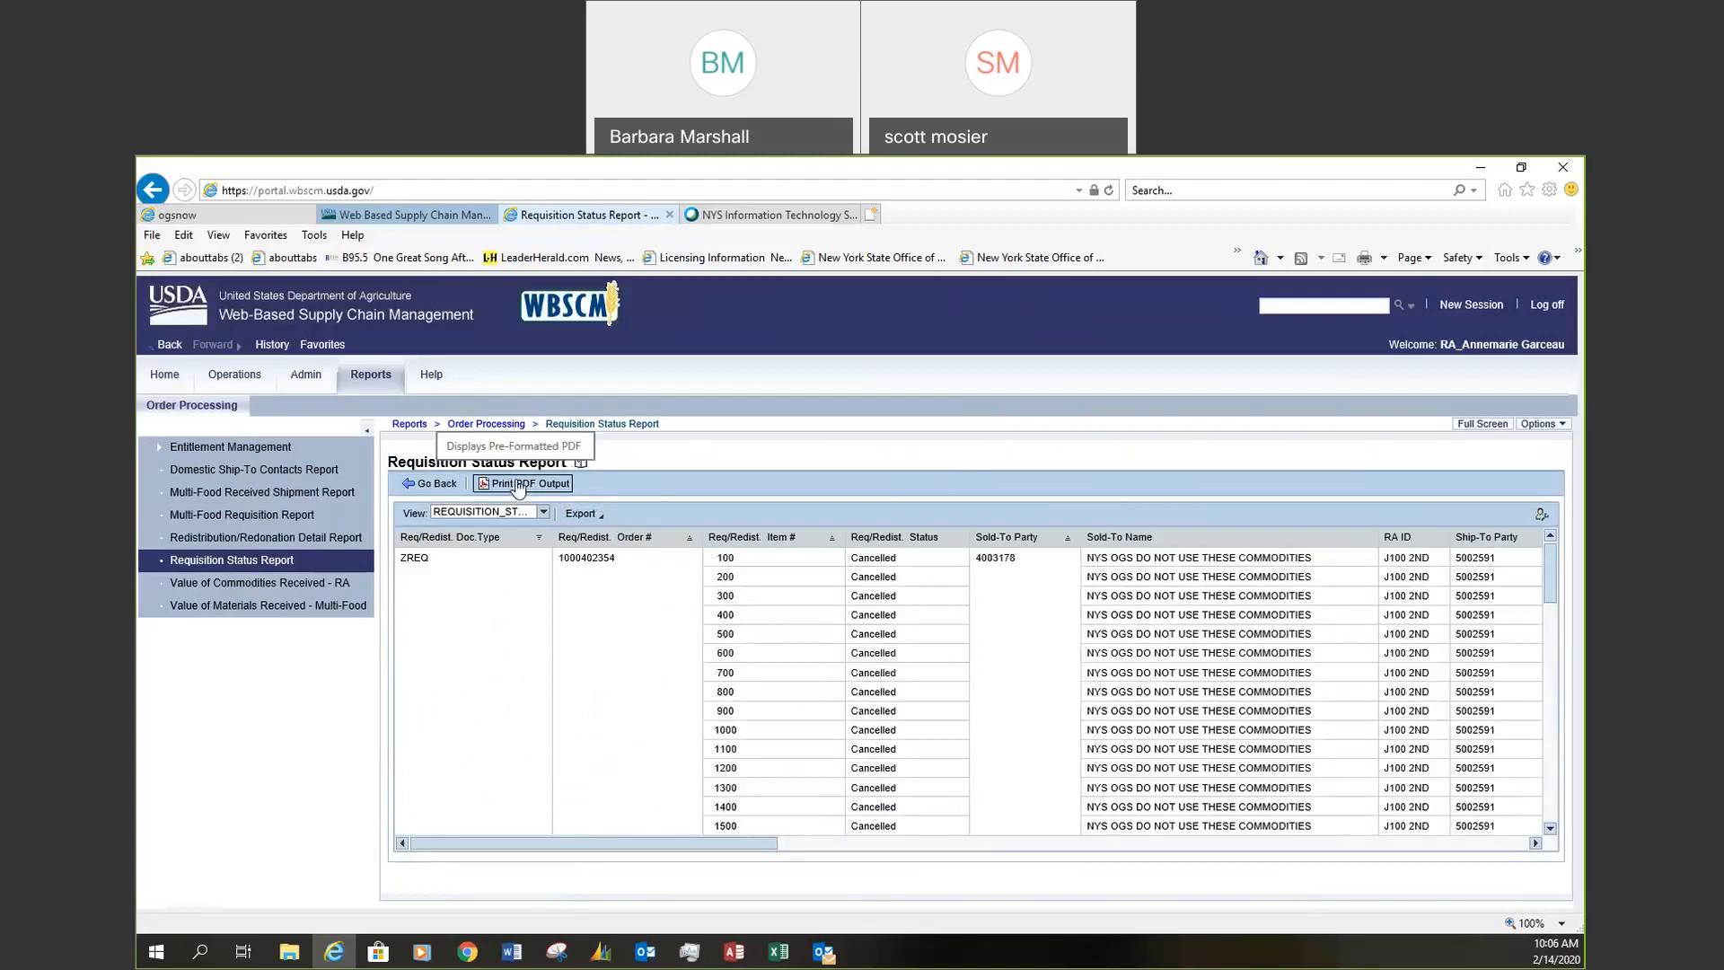
# Export the Requisition Status Report to Microsoft Excel, save the file, and open it in a maximized window
pyautogui.click(589, 519)
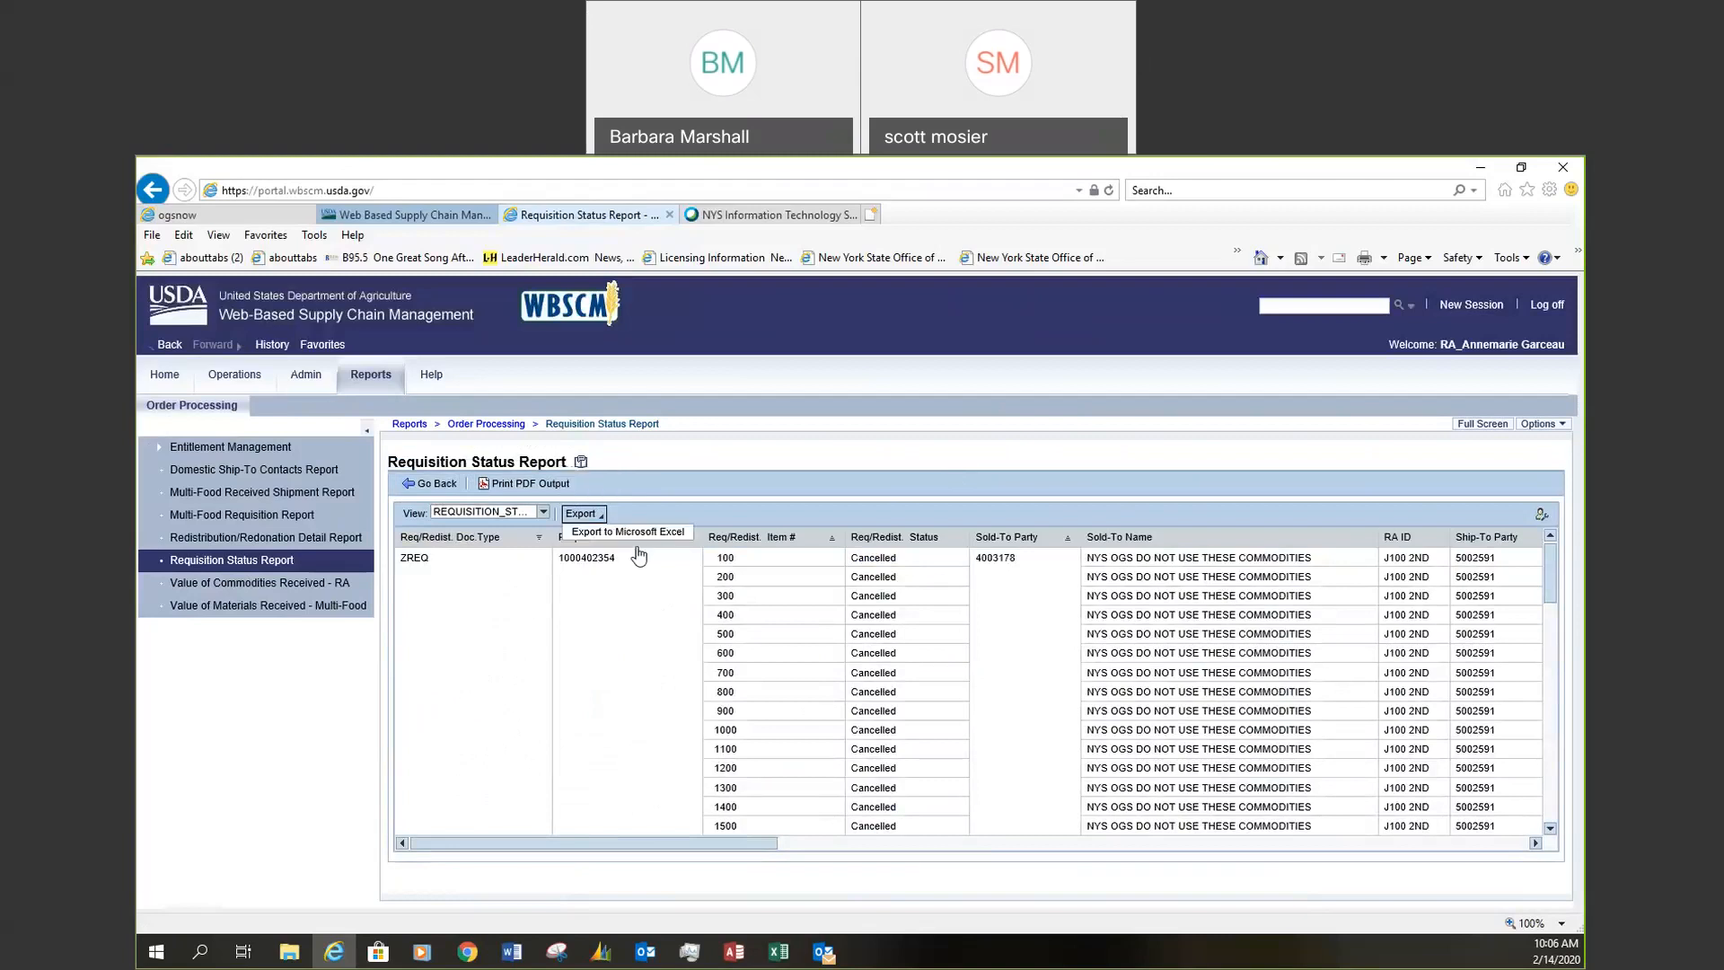
pyautogui.click(628, 533)
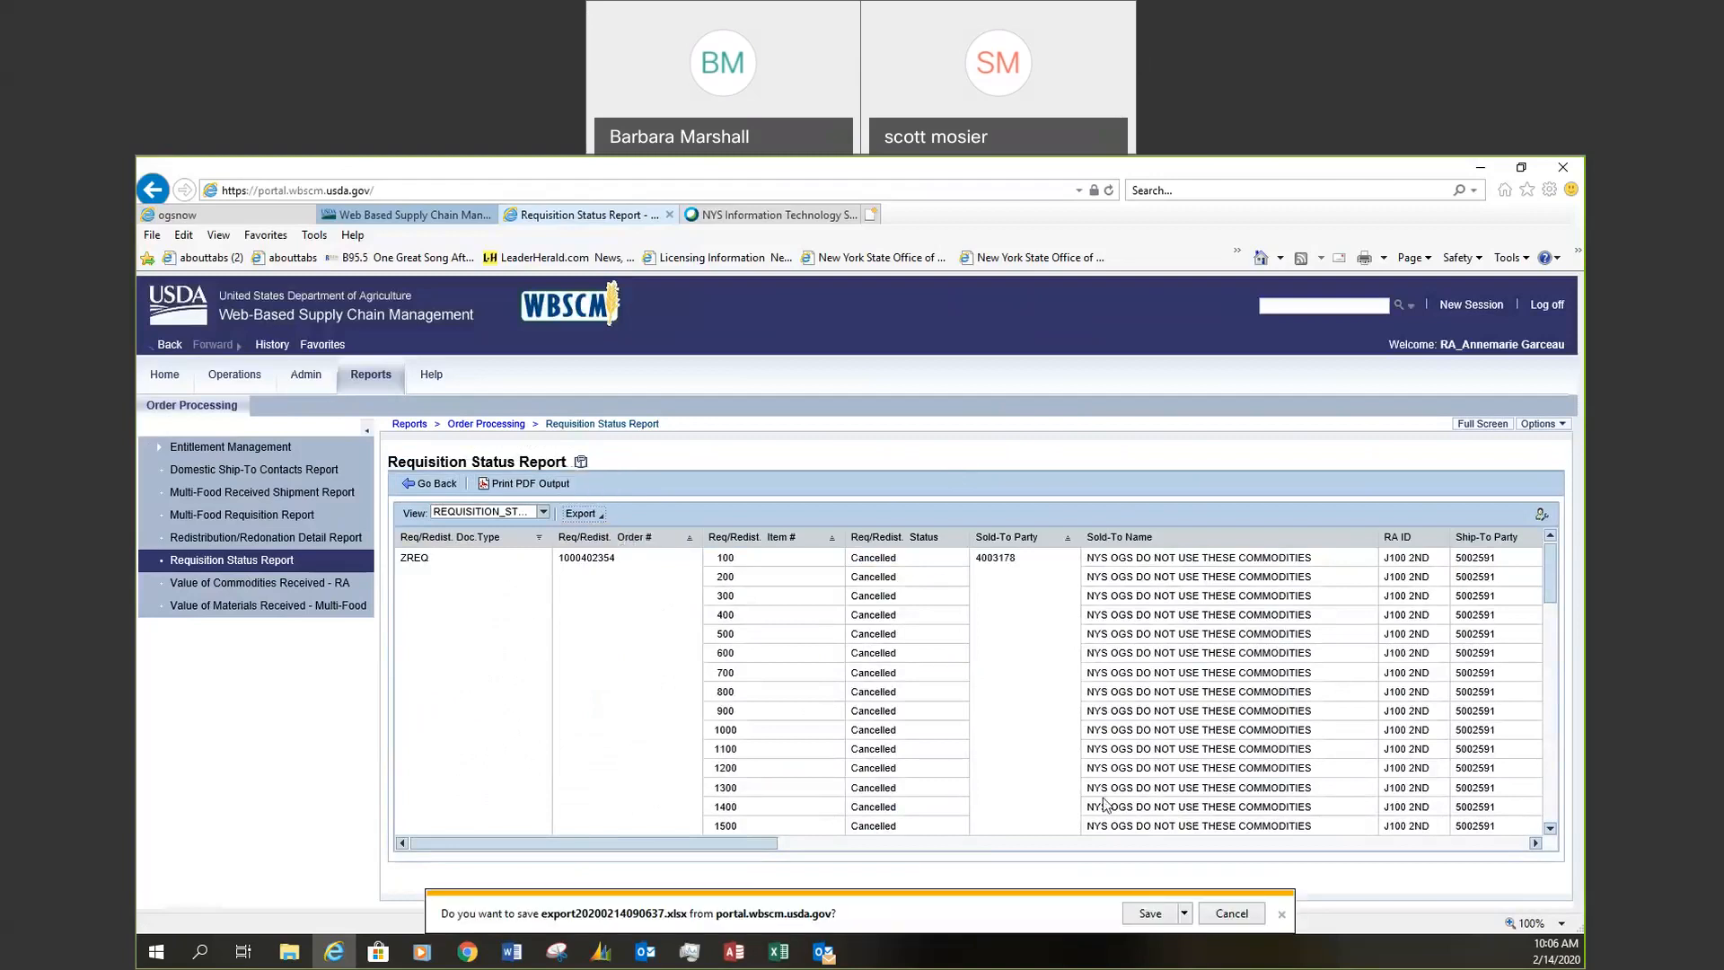
pyautogui.click(1156, 918)
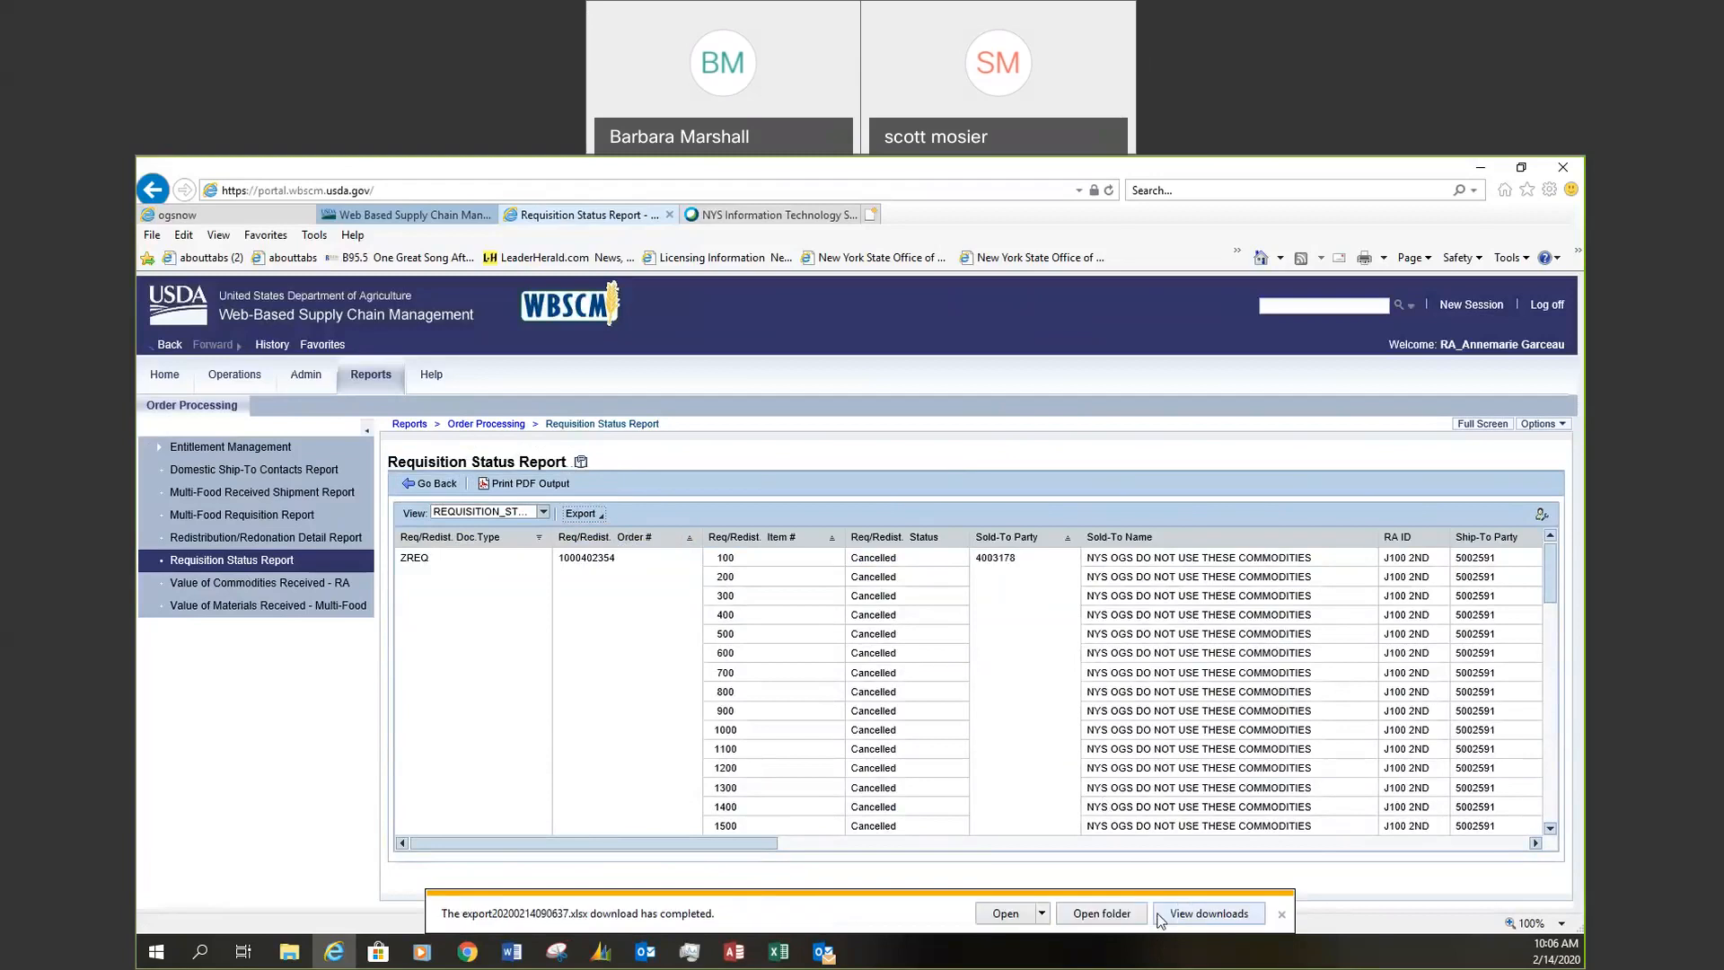
pyautogui.click(1005, 912)
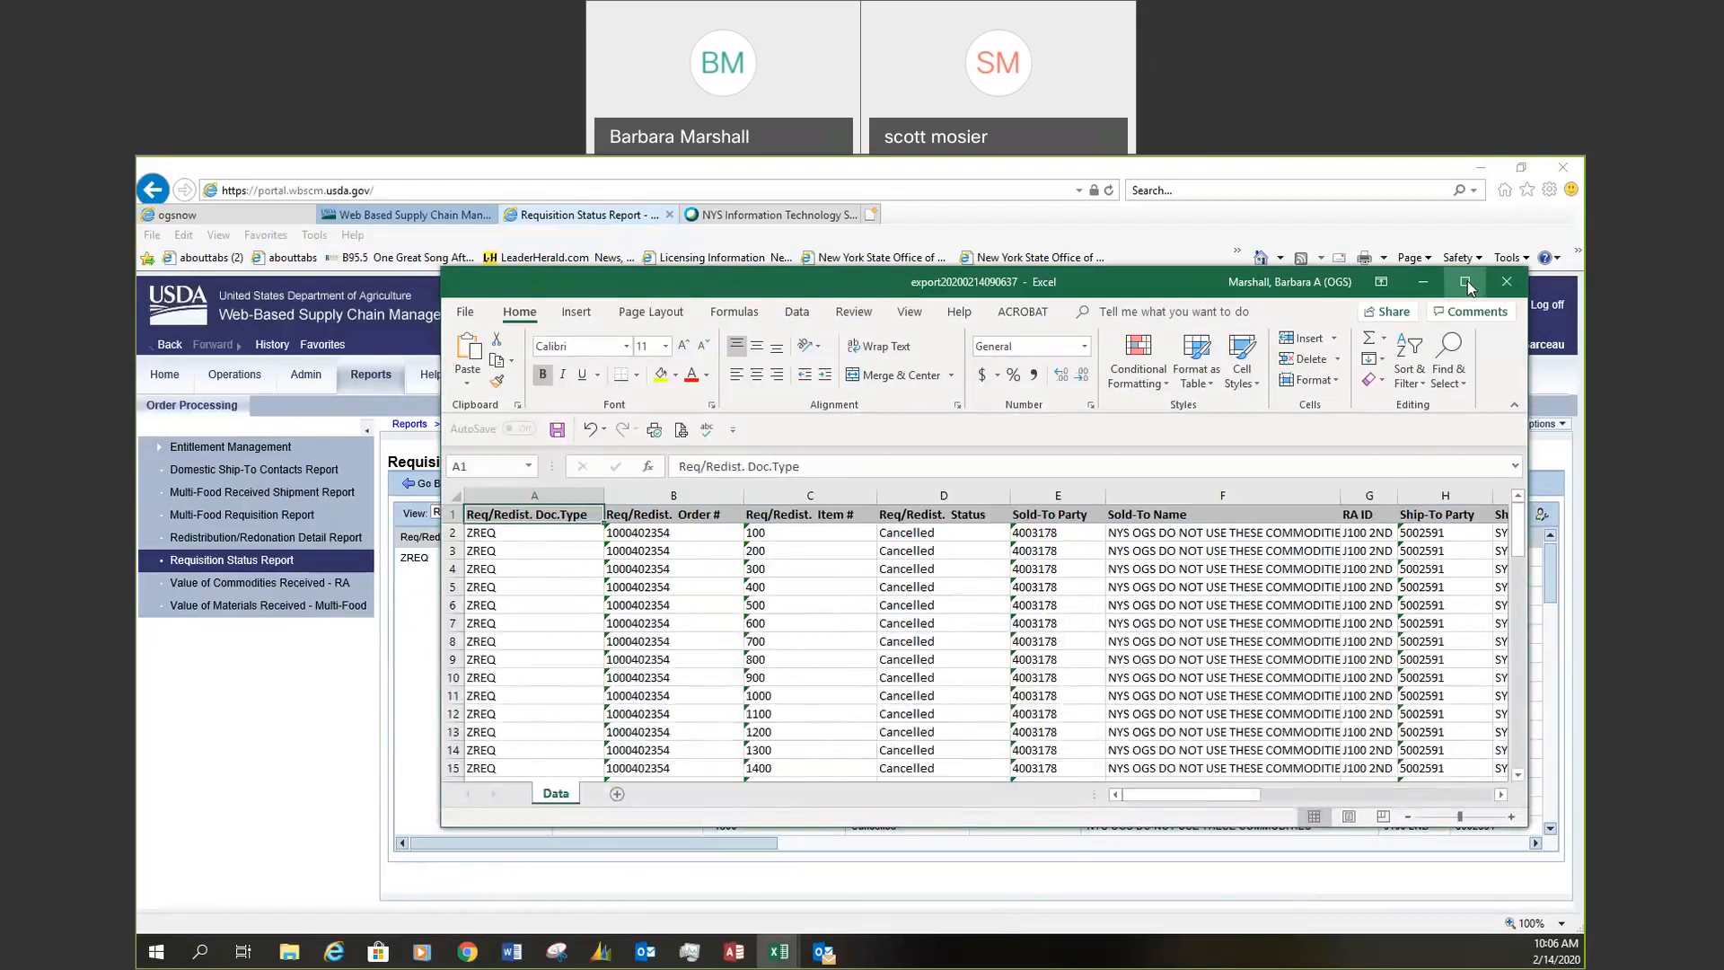
pyautogui.click(1465, 283)
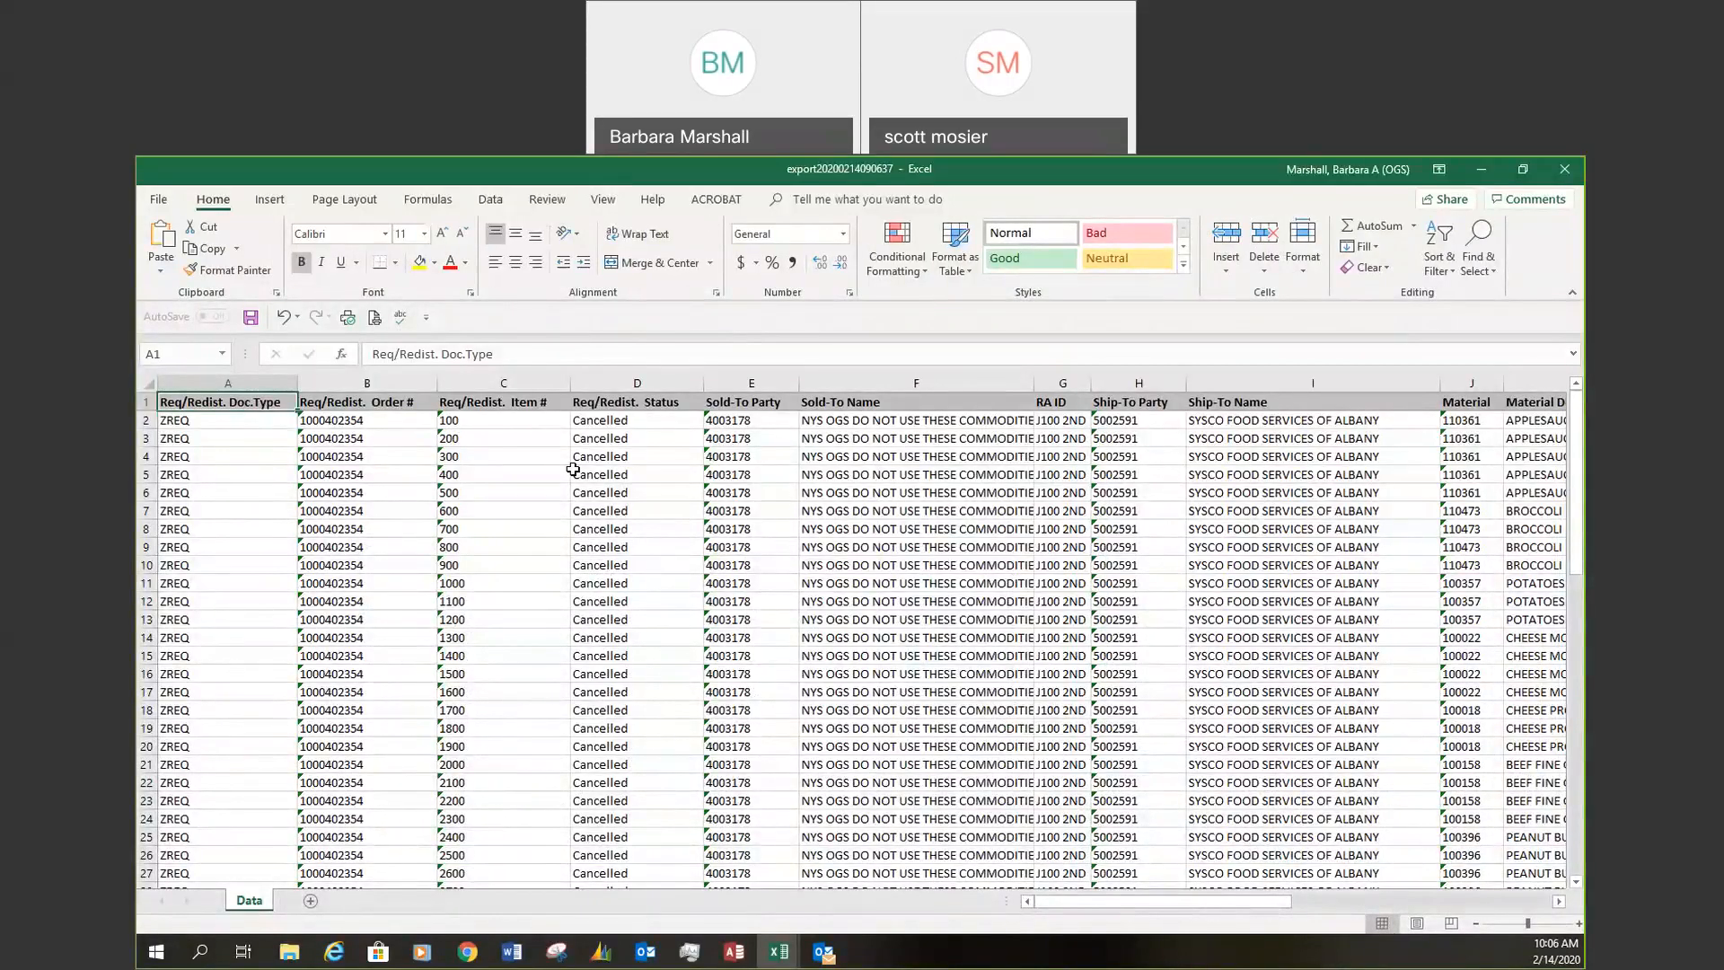
# Delete rows 2 to 57, which hold the cancelled requisitions, from the exported Data sheet
pyautogui.click(148, 420)
pyautogui.moveTo(152, 421); pyautogui.dragTo(155, 746)
pyautogui.moveTo(158, 674); pyautogui.dragTo(158, 673)
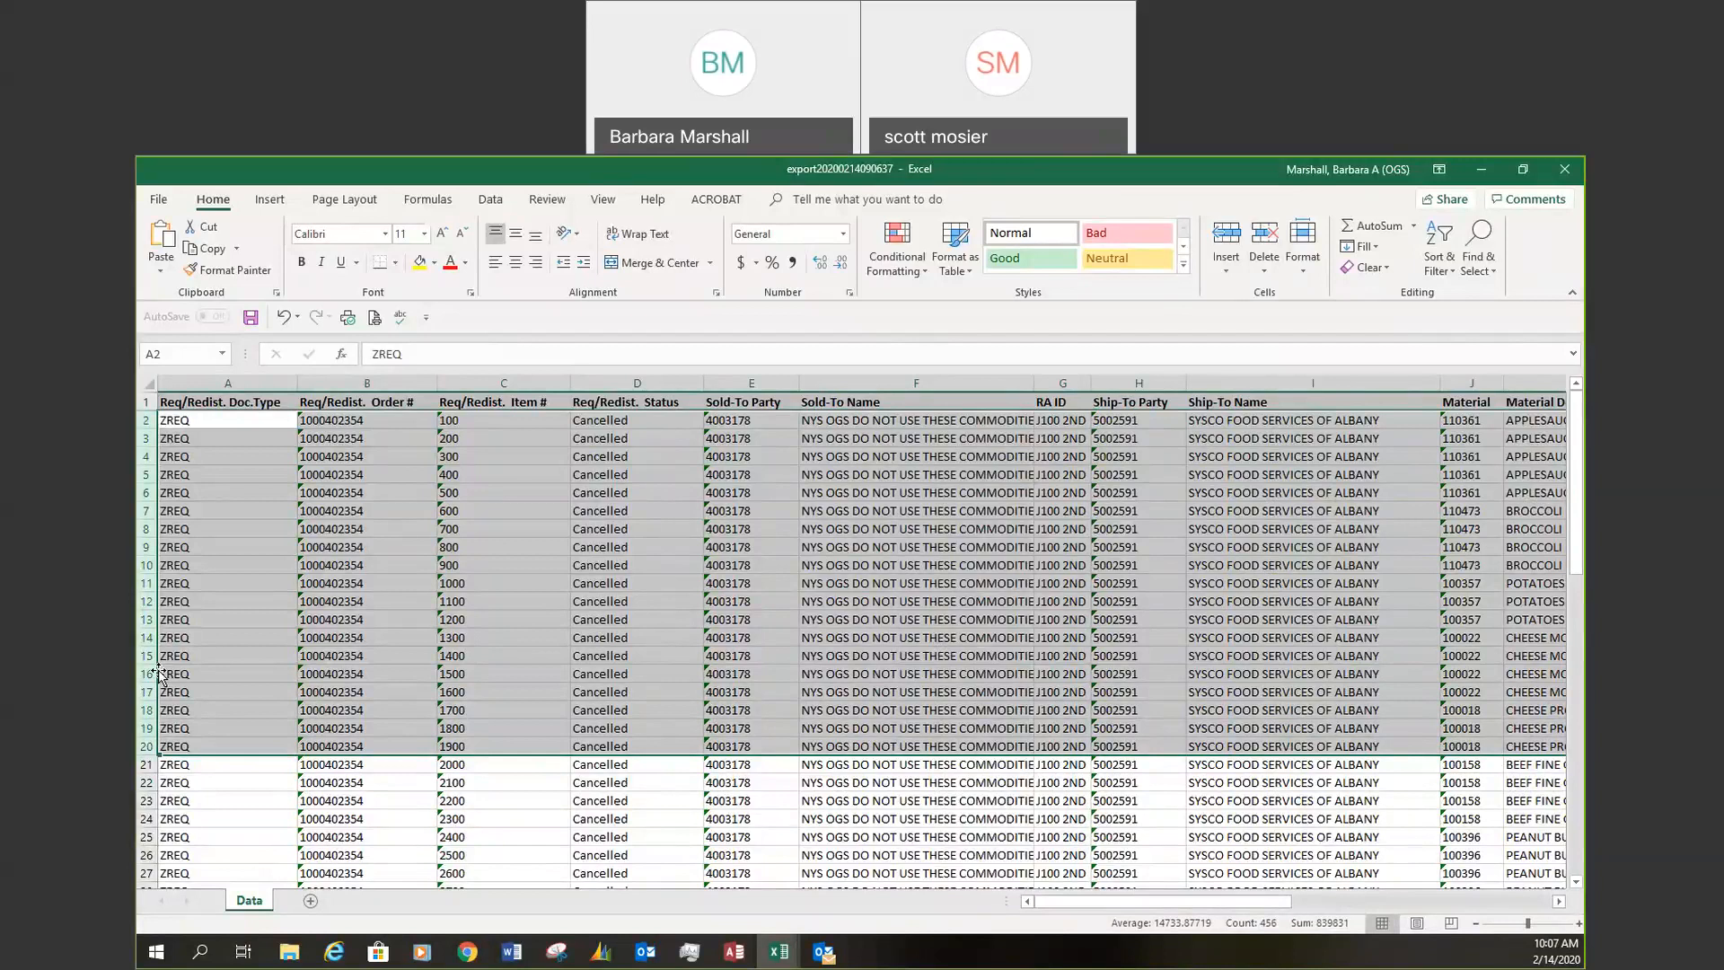
pyautogui.hotkey('shift', 'Down')
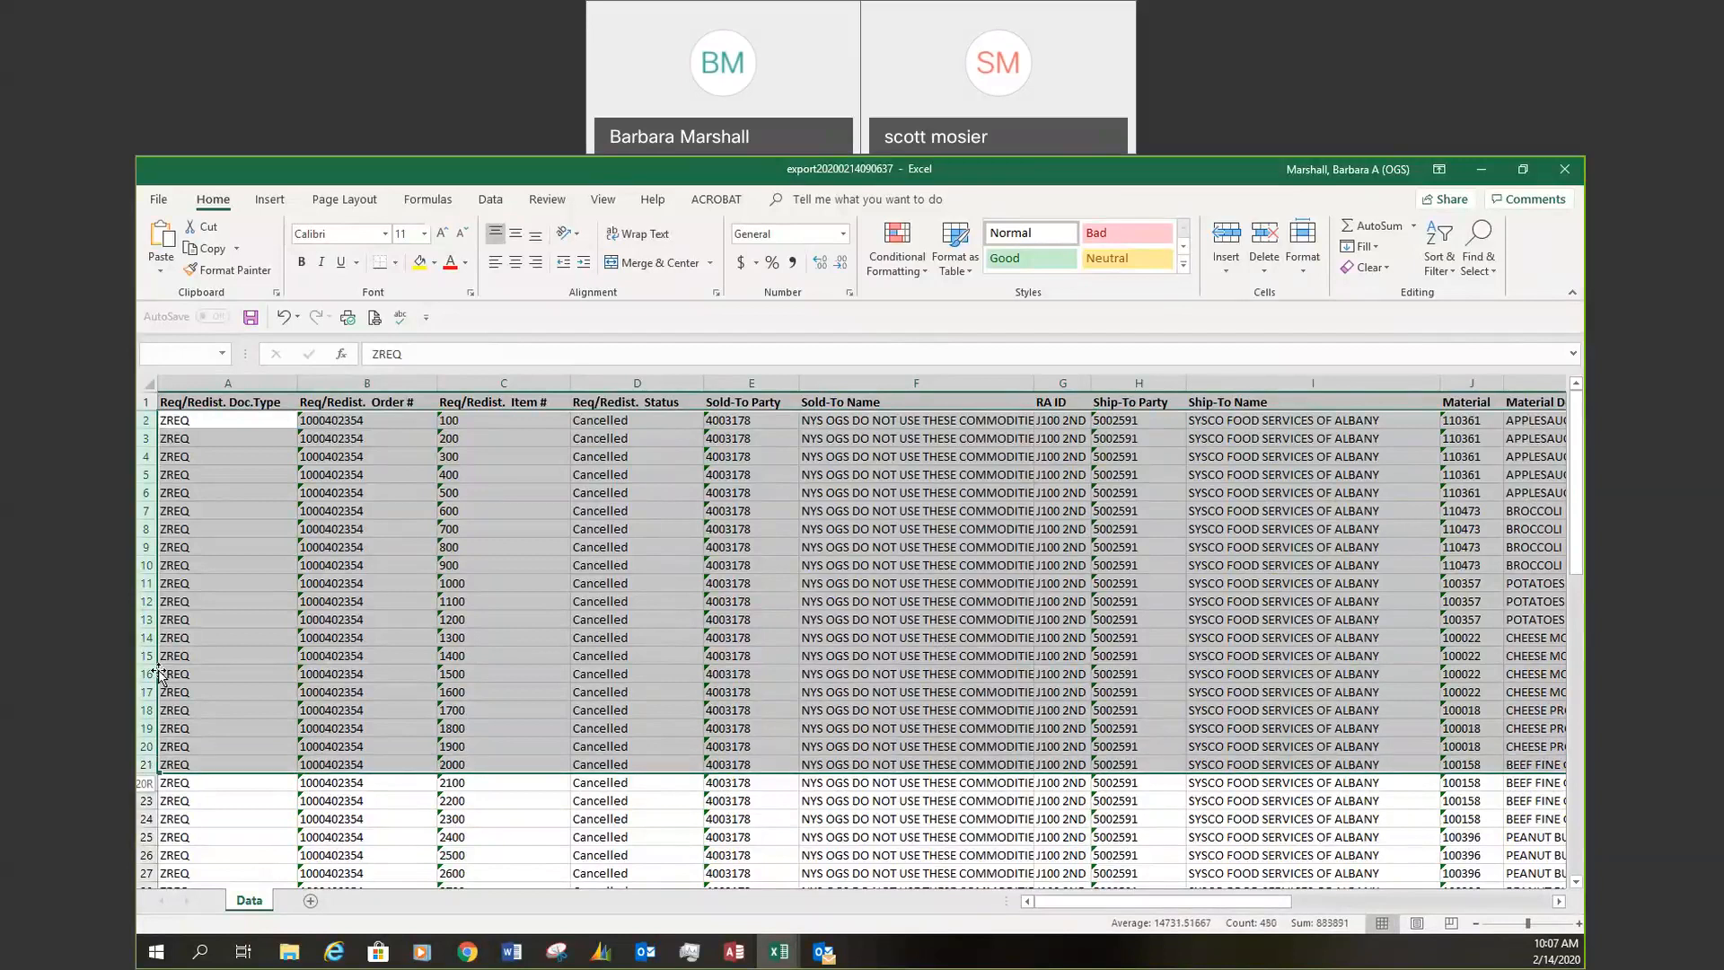
pyautogui.hotkey('shift', 'Down')
pyautogui.hotkey('shift', 'Down')
pyautogui.hotkey('shift', 'Down')
pyautogui.hotkey('shift', 'Down')
pyautogui.hotkey('shift', 'Down')
pyautogui.hotkey('shift', 'Down')
pyautogui.hotkey('shift', 'Down')
pyautogui.hotkey('shift', 'Down')
pyautogui.hotkey('shift', 'Down')
pyautogui.hotkey('shift', 'Down')
pyautogui.hotkey('shift', 'Down')
pyautogui.hotkey('shift', 'Down')
pyautogui.hotkey('shift', 'Down')
pyautogui.hotkey('shift', 'Down')
pyautogui.hotkey('shift', 'Down')
pyautogui.hotkey('shift', 'Down')
pyautogui.hotkey('shift', 'Down')
pyautogui.hotkey('shift', 'Down')
pyautogui.hotkey('shift', 'Down')
pyautogui.hotkey('shift', 'Down')
pyautogui.hotkey('shift', 'Down')
pyautogui.hotkey('shift', 'Down')
pyautogui.hotkey('shift', 'Down')
pyautogui.hotkey('shift', 'Down')
pyautogui.hotkey('shift', 'Down')
pyautogui.hotkey('shift', 'Down')
pyautogui.hotkey('shift', 'Down')
pyautogui.hotkey('shift', 'Down')
pyautogui.hotkey('shift', 'Down')
pyautogui.hotkey('shift', 'Down')
pyautogui.hotkey('shift', 'Down')
pyautogui.hotkey('shift', 'Down')
pyautogui.hotkey('shift', 'Down')
pyautogui.hotkey('shift', 'Down')
pyautogui.hotkey('shift', 'Down')
pyautogui.hotkey('shift', 'Down')
pyautogui.hotkey('shift', 'Down')
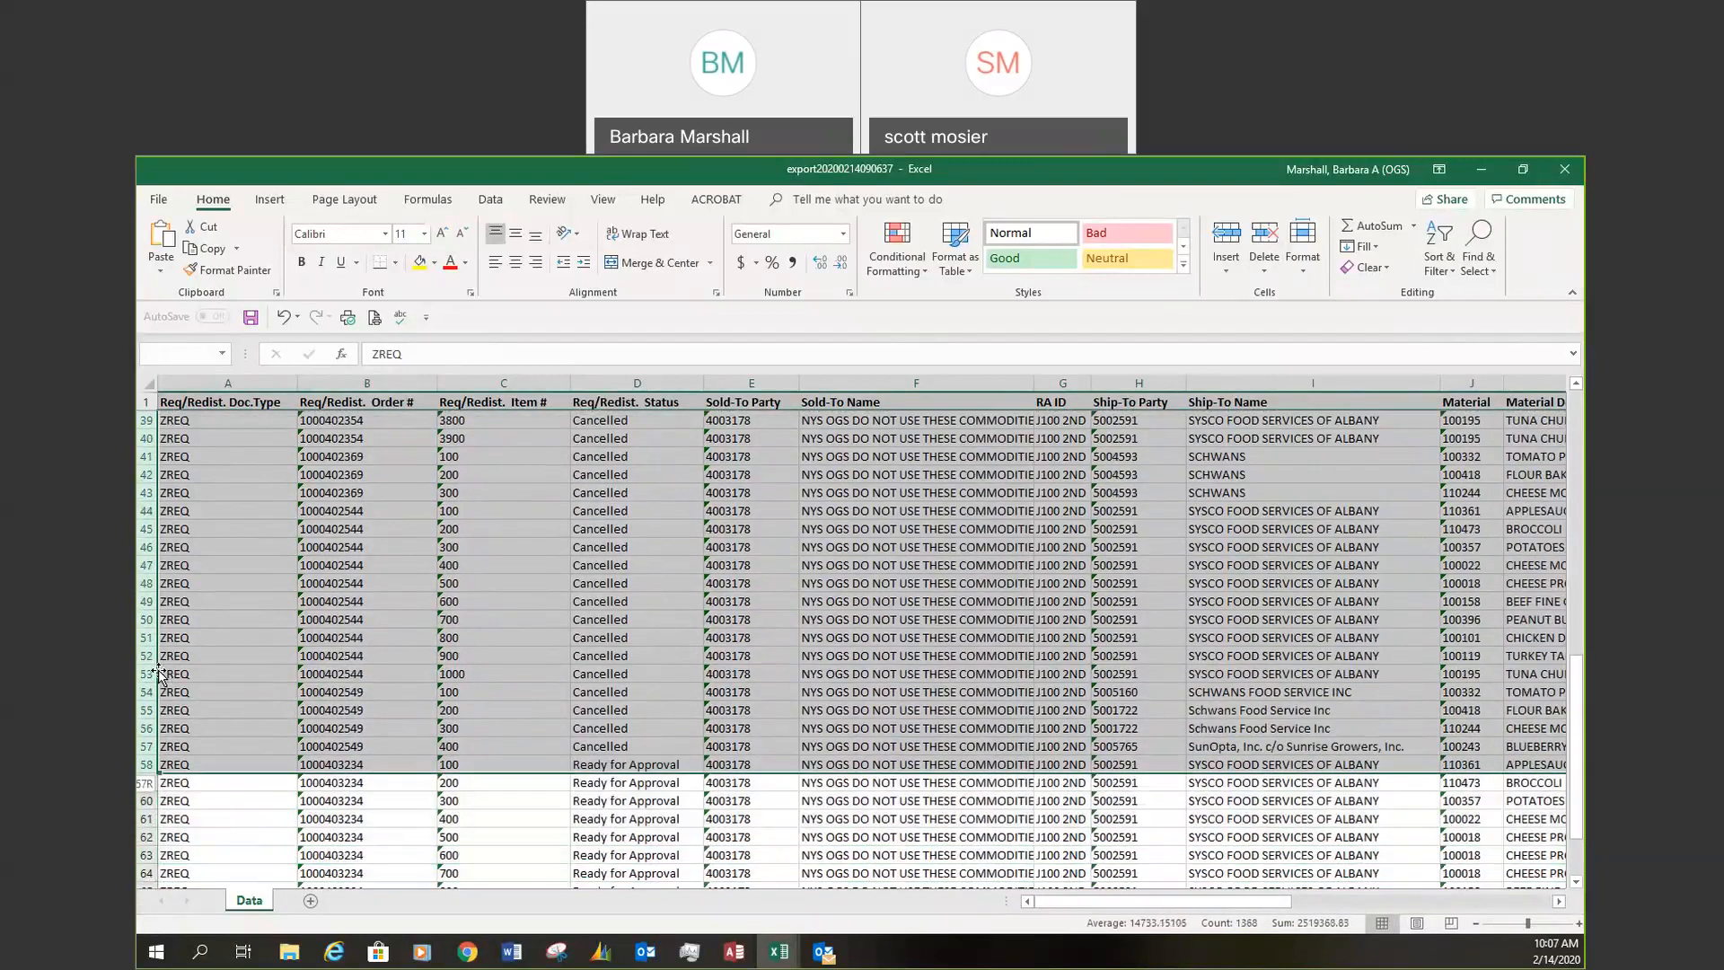
pyautogui.hotkey('shift', 'Up')
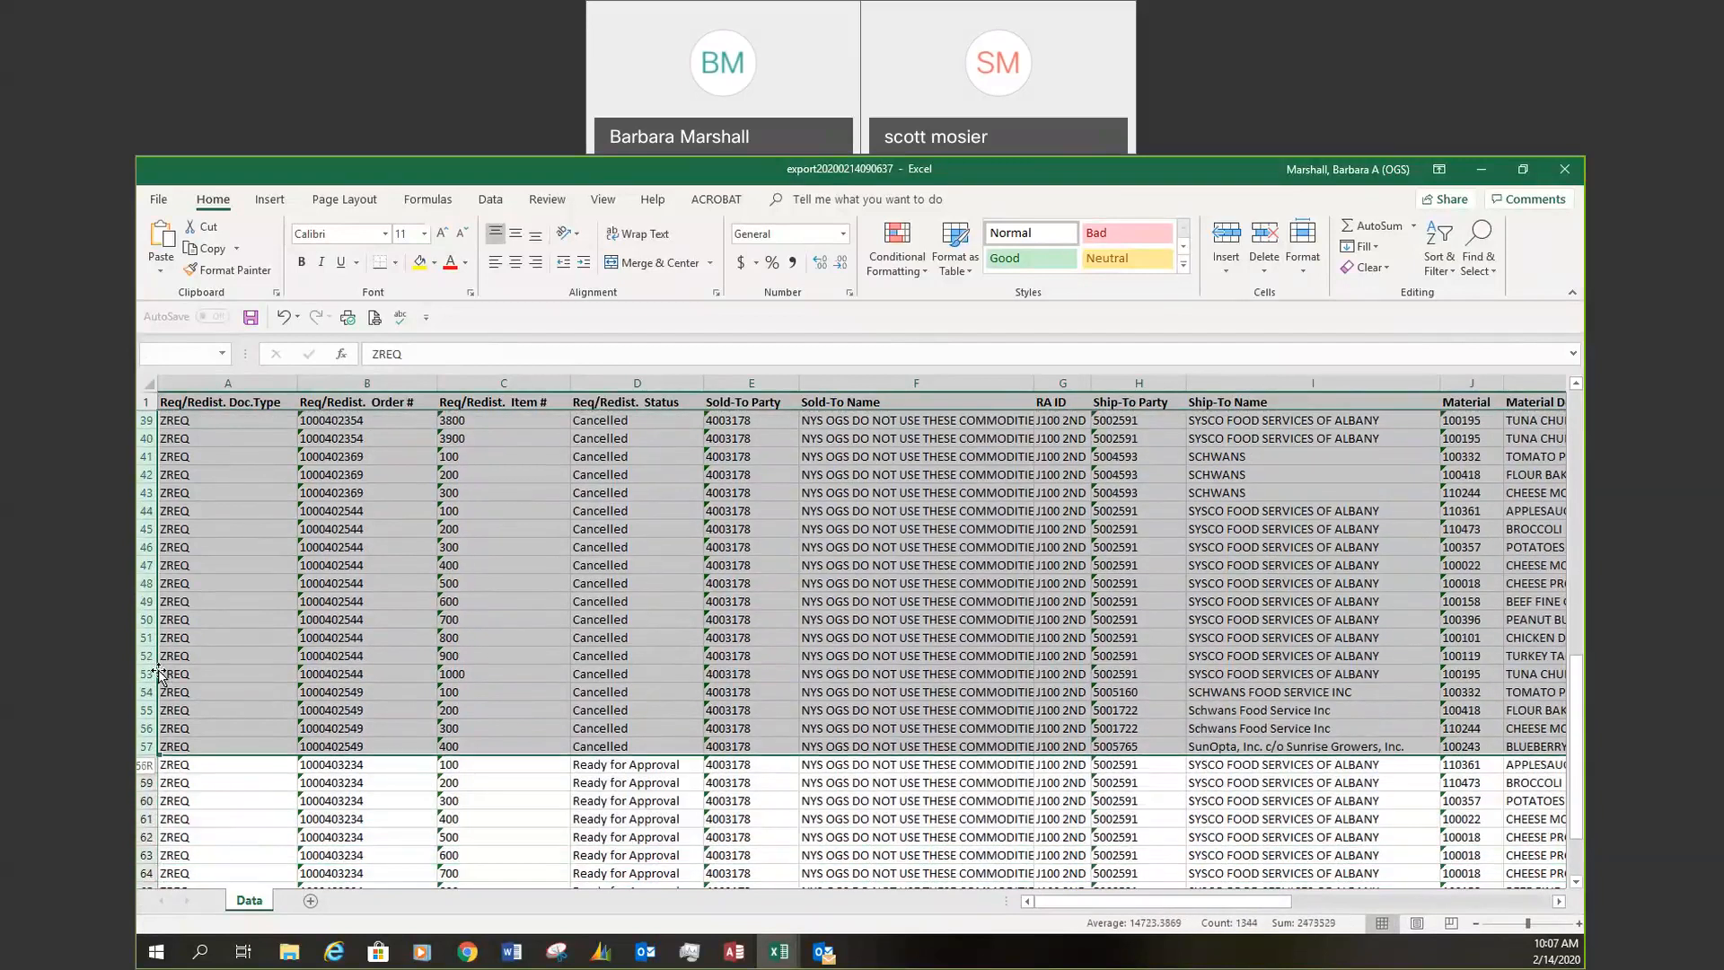
pyautogui.rightClick(153, 480)
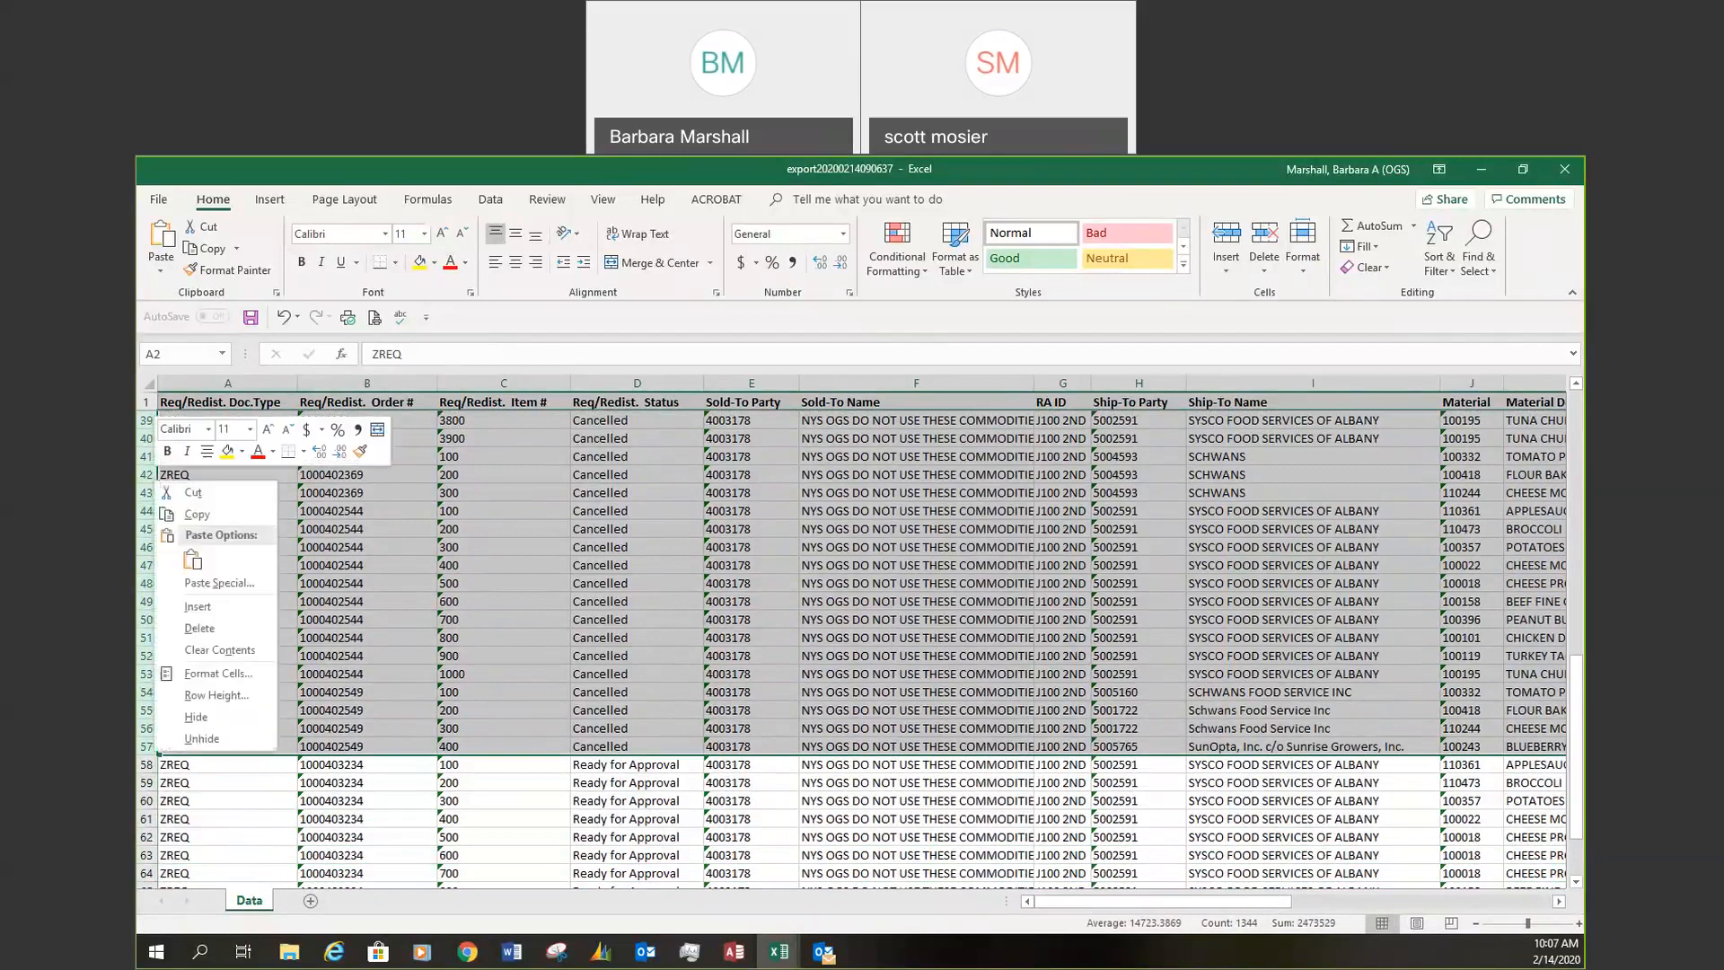
pyautogui.click(201, 628)
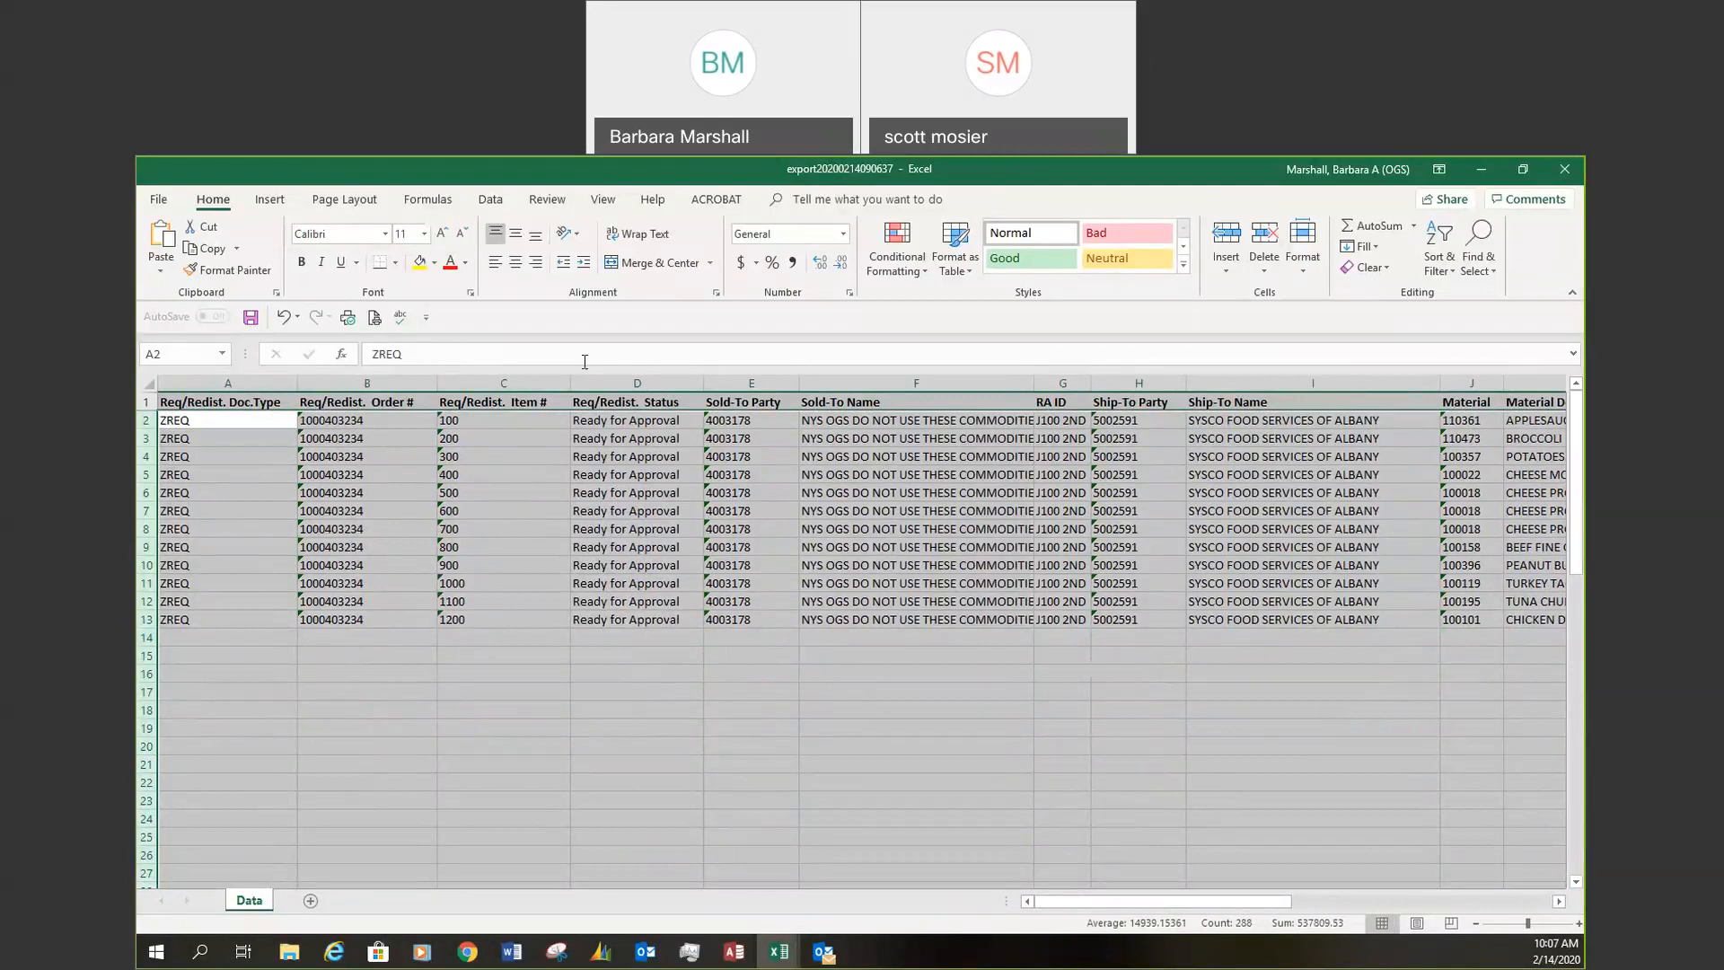
# Narrow the Req/Redist. Item # column and bring the material description columns into view
pyautogui.moveTo(570, 381); pyautogui.dragTo(509, 395)
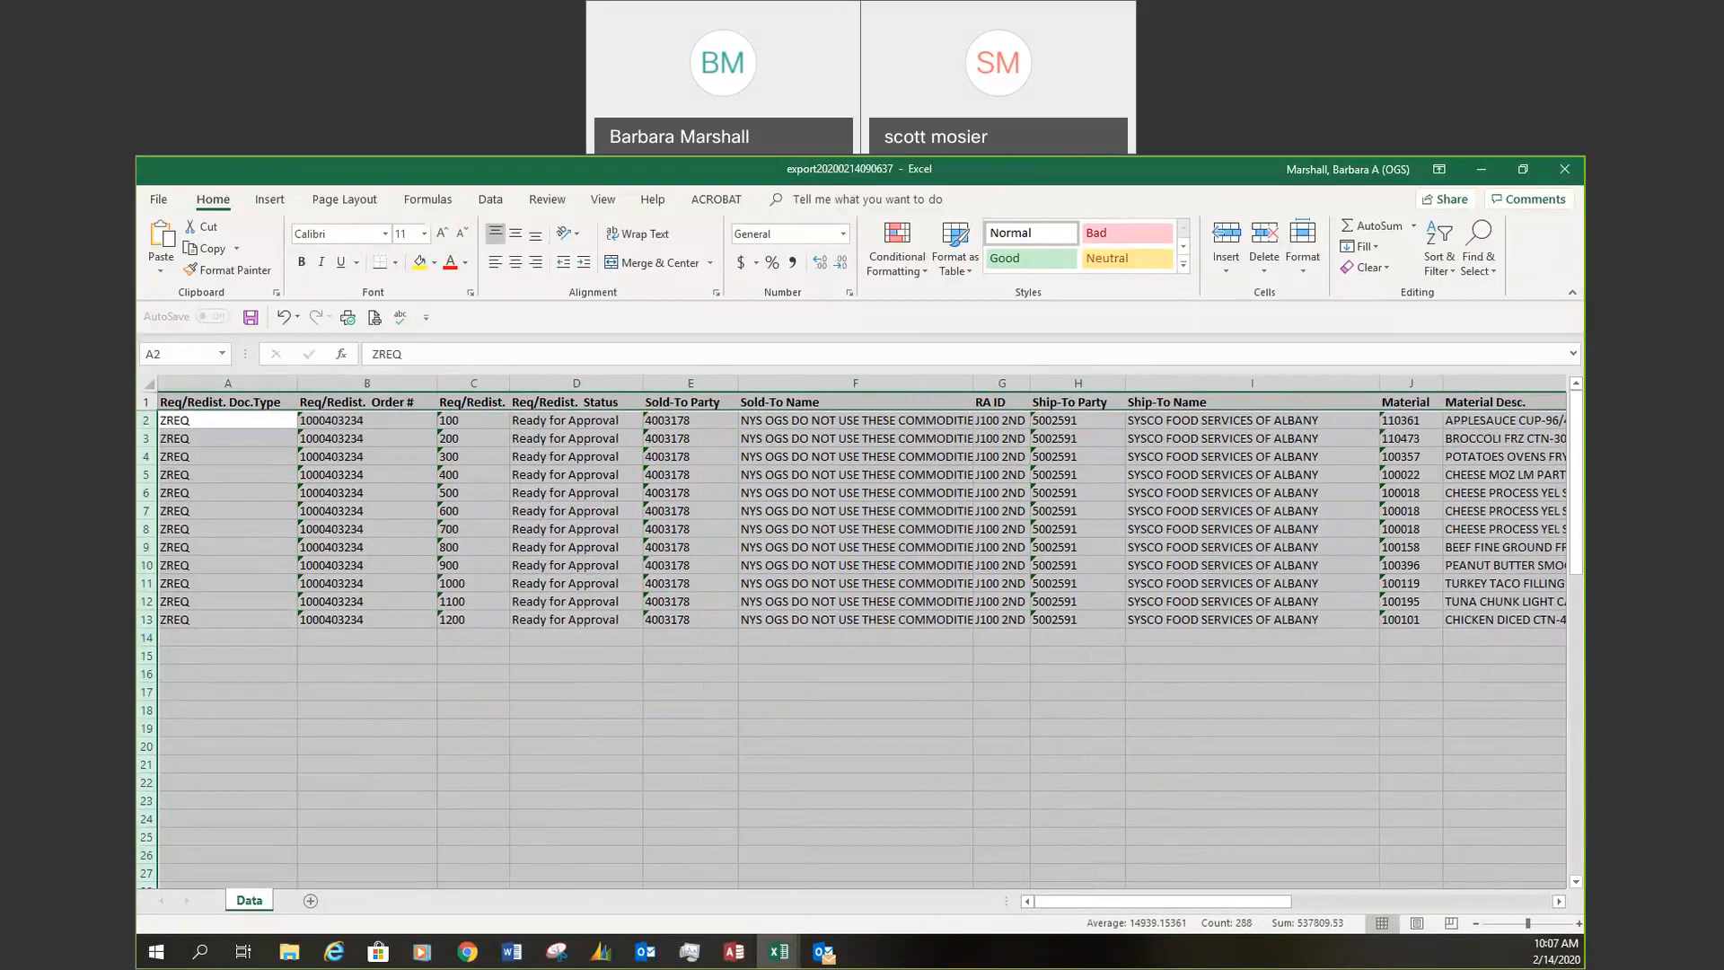
pyautogui.moveTo(1240, 900)
pyautogui.mouseDown()
pyautogui.moveTo(1270, 901)
pyautogui.moveTo(1217, 901)
pyautogui.mouseUp()
pyautogui.click(532, 492)
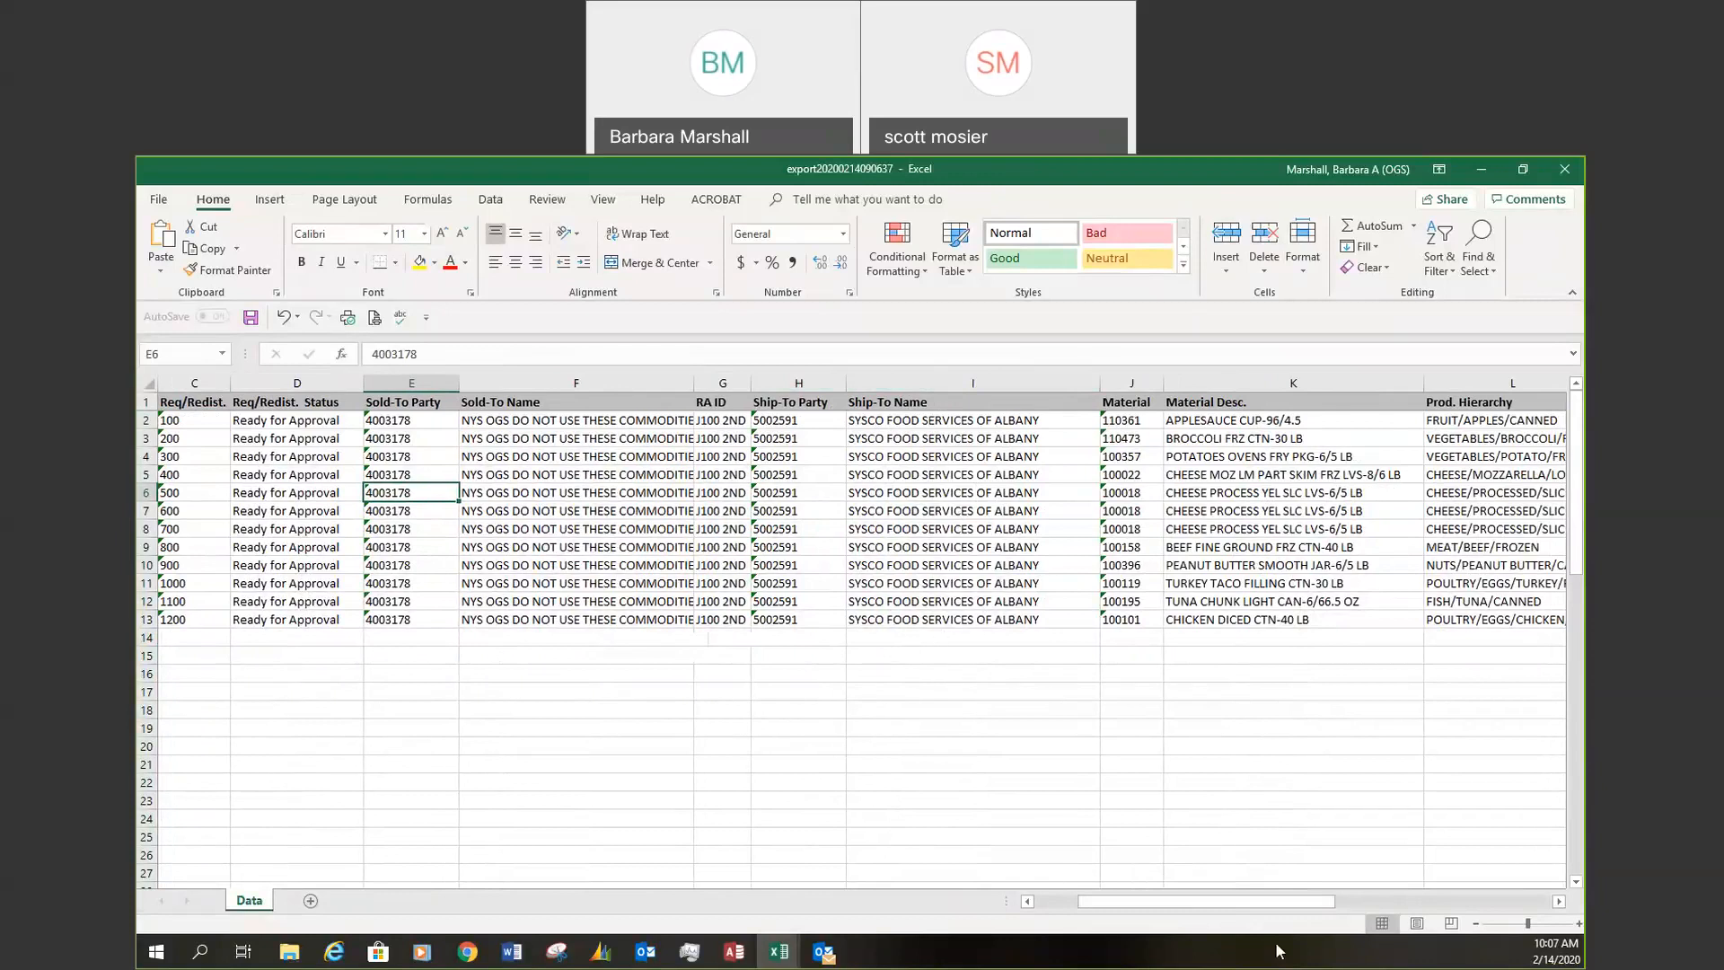
# Select rows 6 to 8, the CHEESE PROCESS YEL SLC LVS-6/5 LB lines, to compare their requested delivery dates and quantities
pyautogui.moveTo(1300, 903); pyautogui.dragTo(1343, 898)
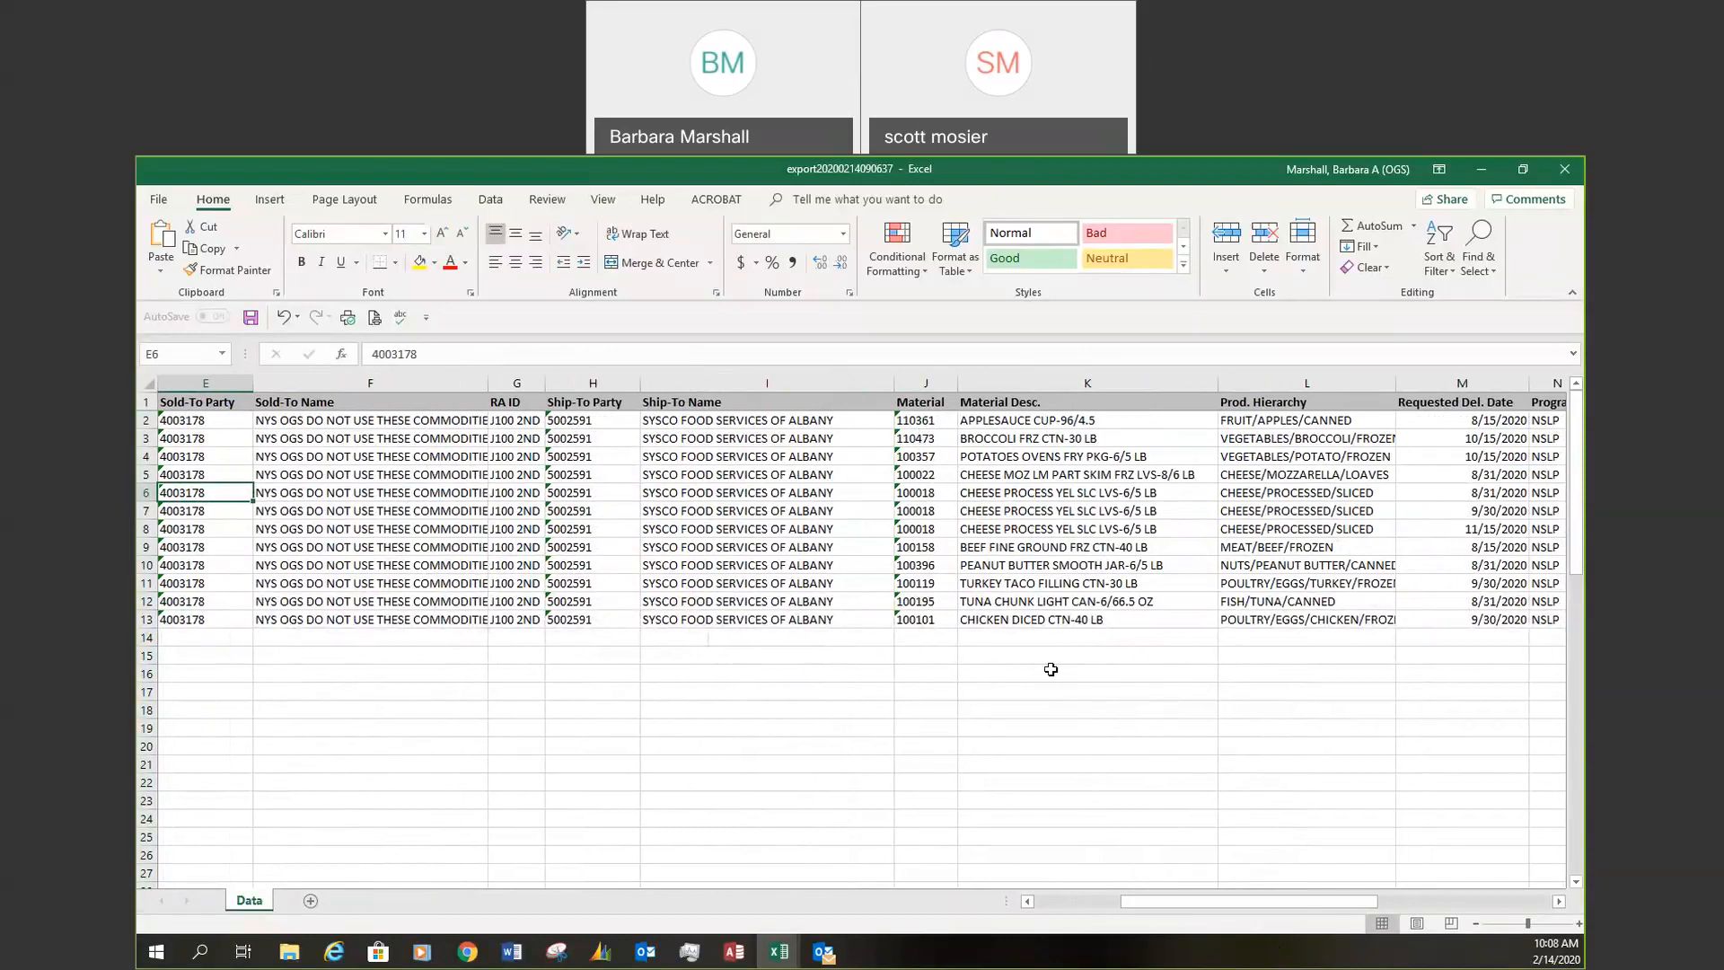
pyautogui.moveTo(1300, 903); pyautogui.dragTo(1392, 893)
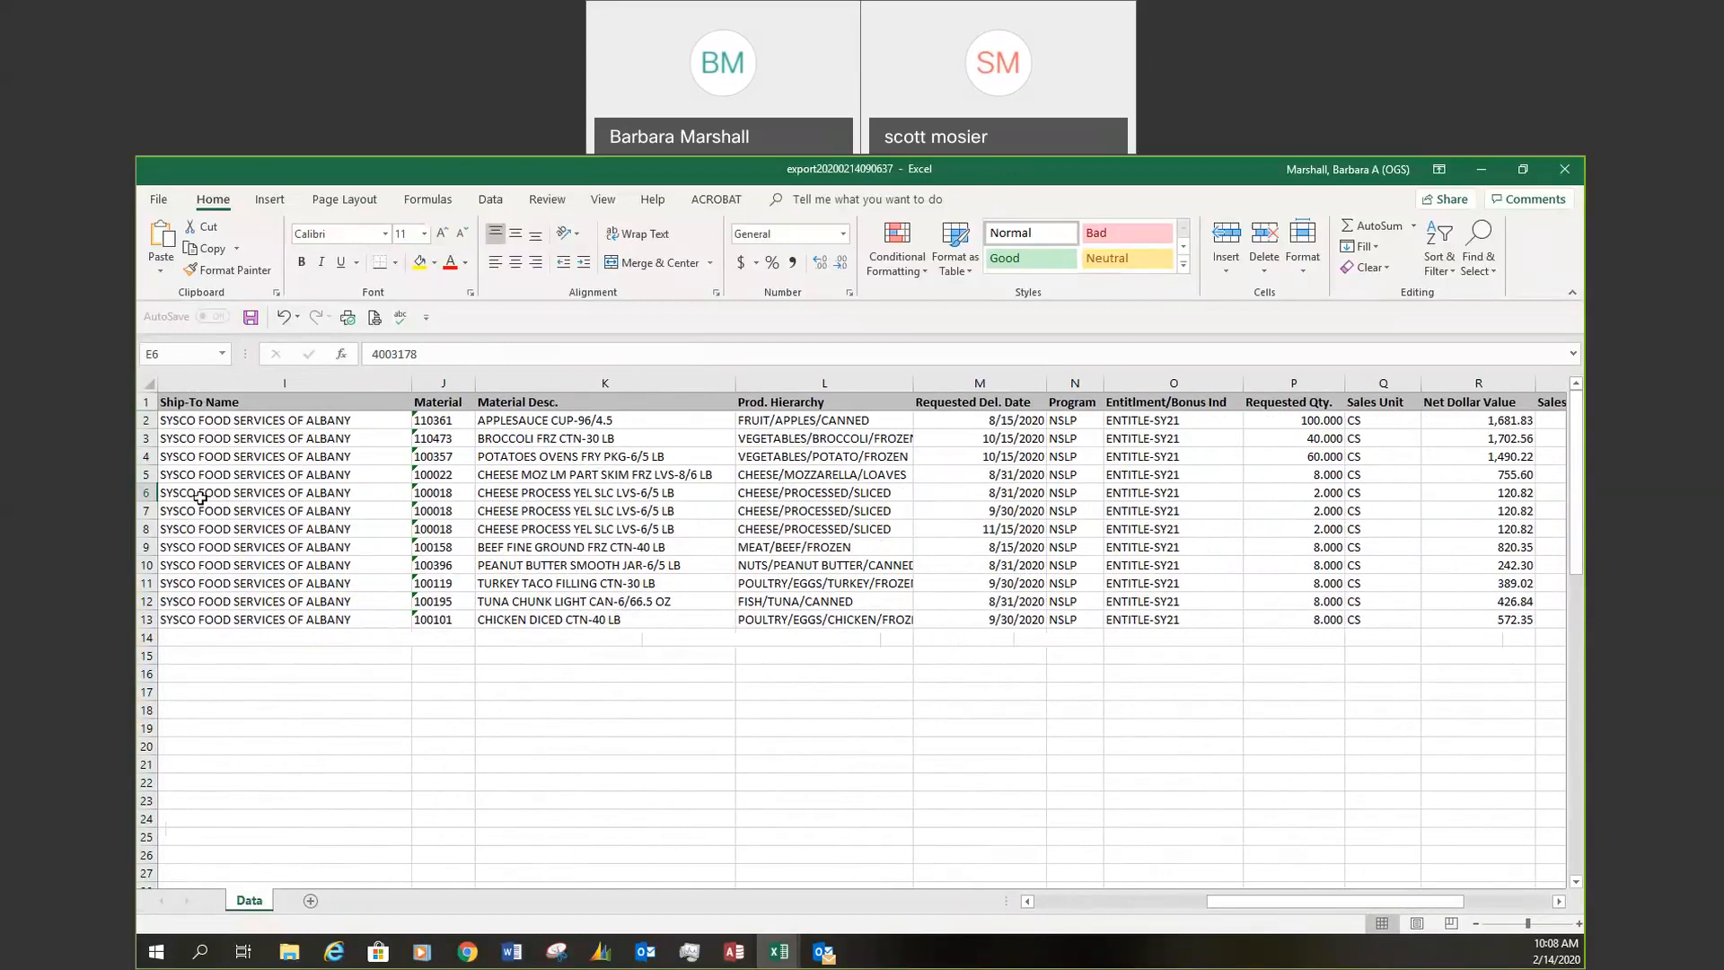
pyautogui.moveTo(145, 492); pyautogui.dragTo(146, 533)
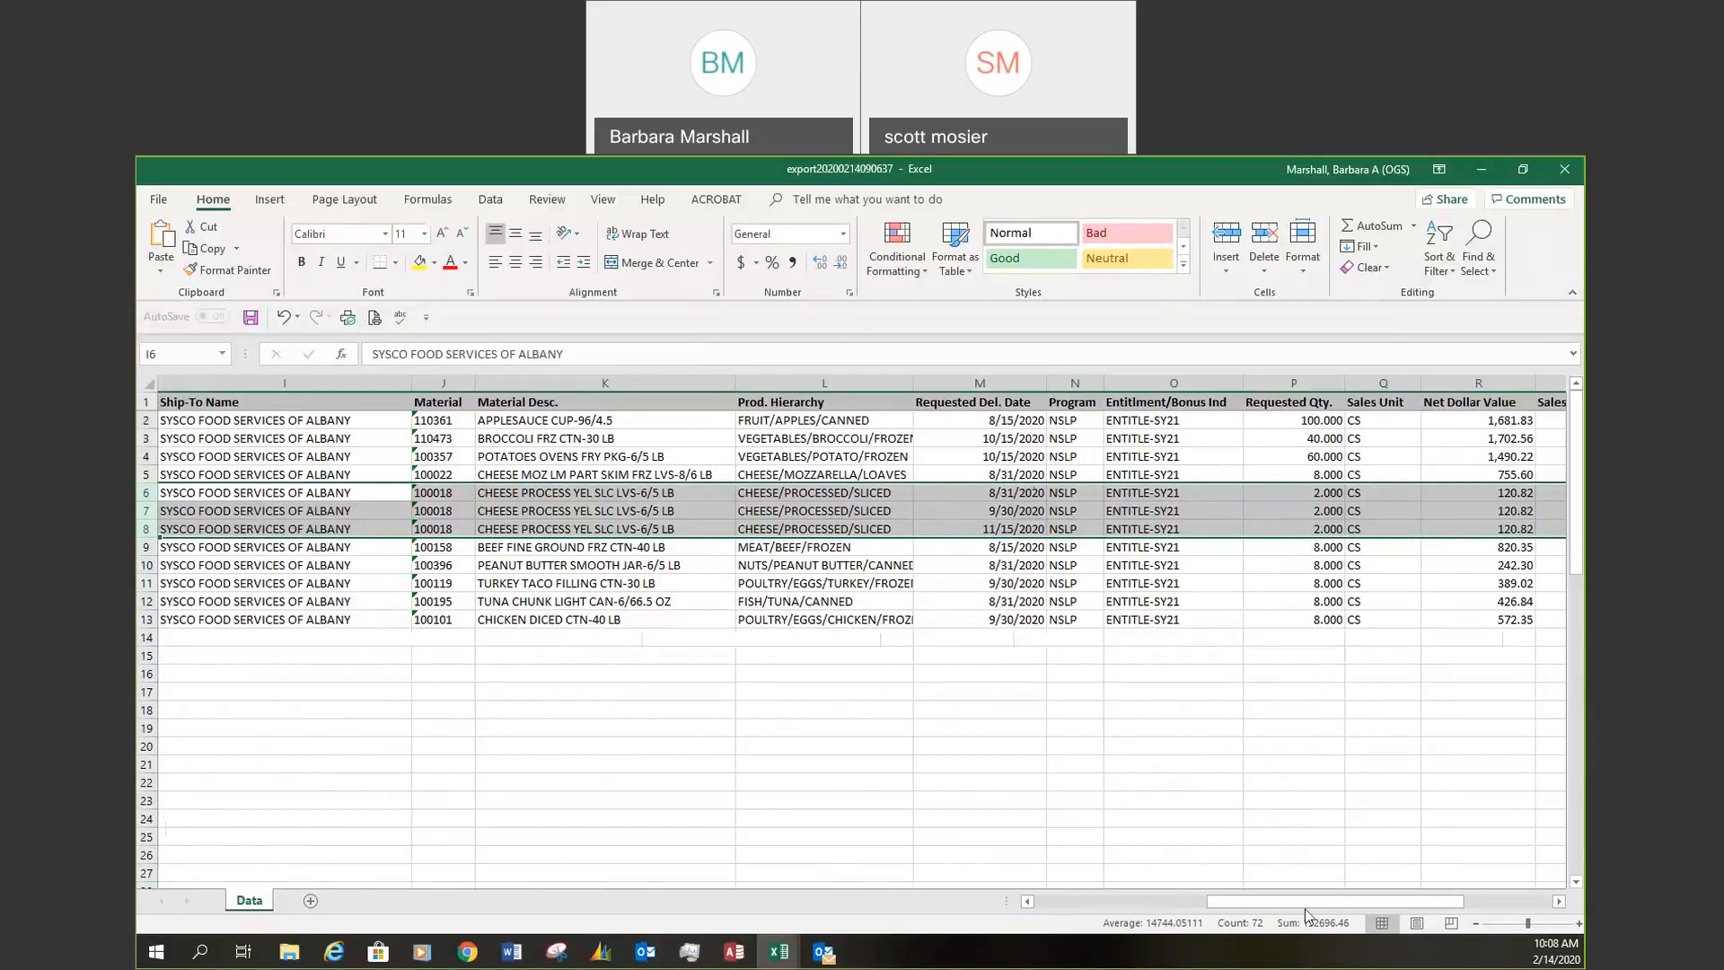
# Select the Net Dollar Value cells R2 to R13 to check the order's total value
pyautogui.moveTo(1305, 908); pyautogui.dragTo(1335, 906)
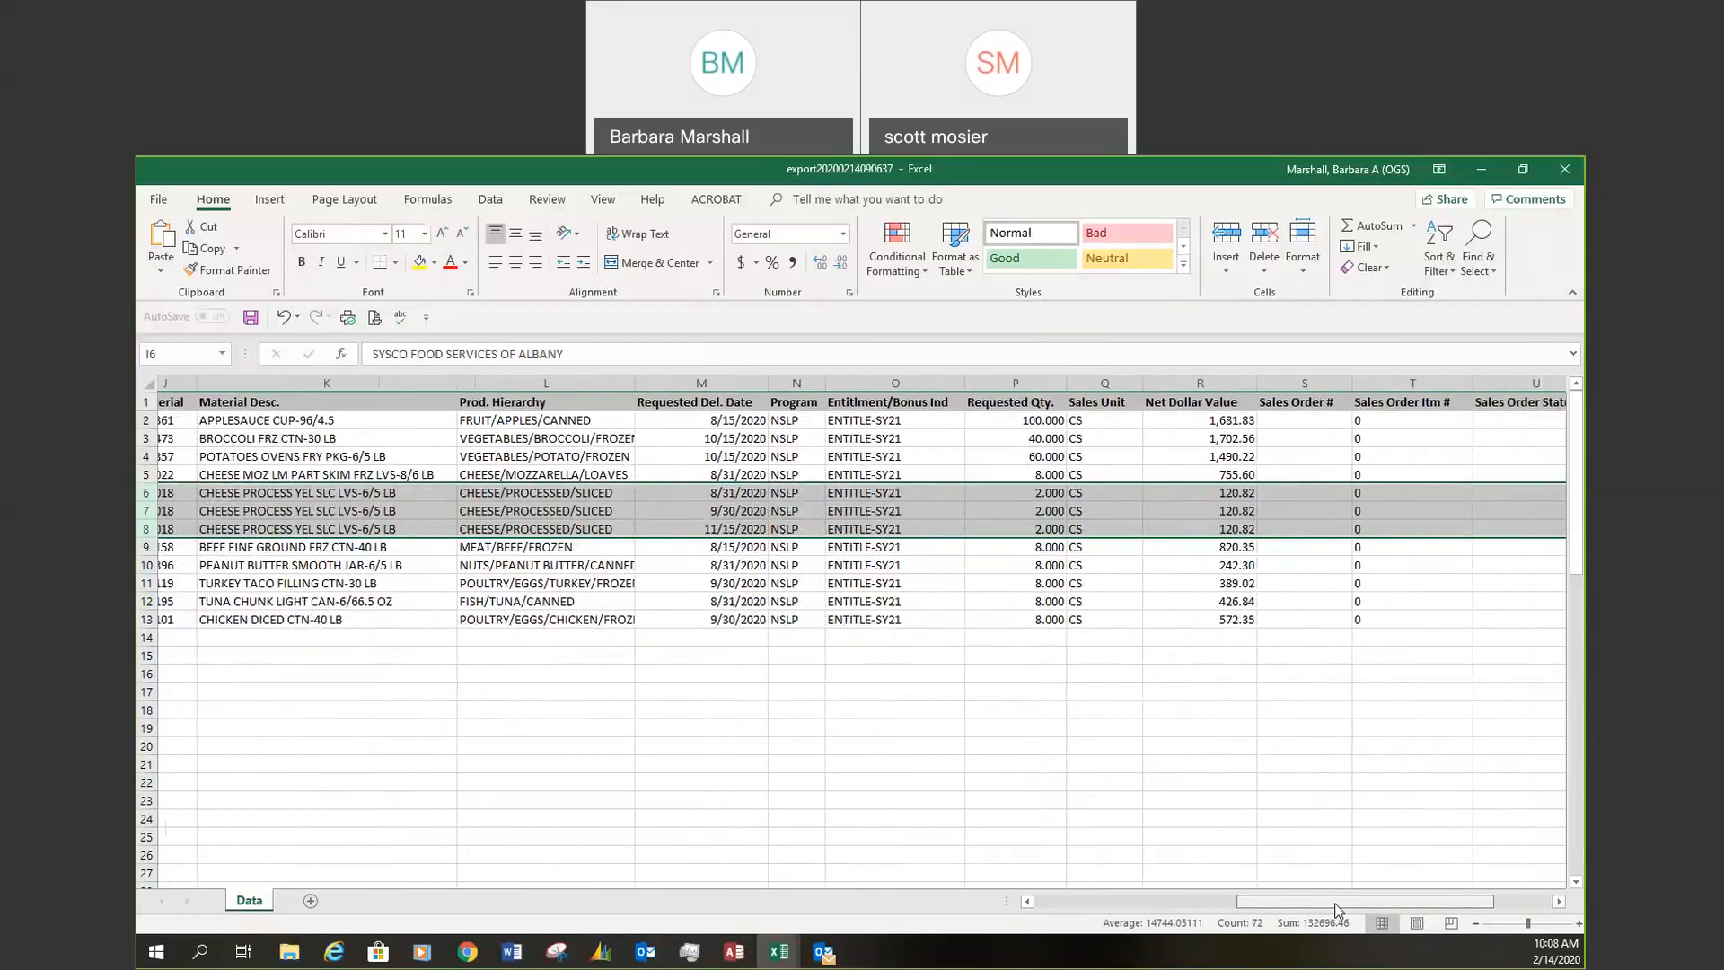
pyautogui.moveTo(1338, 910); pyautogui.dragTo(1260, 910)
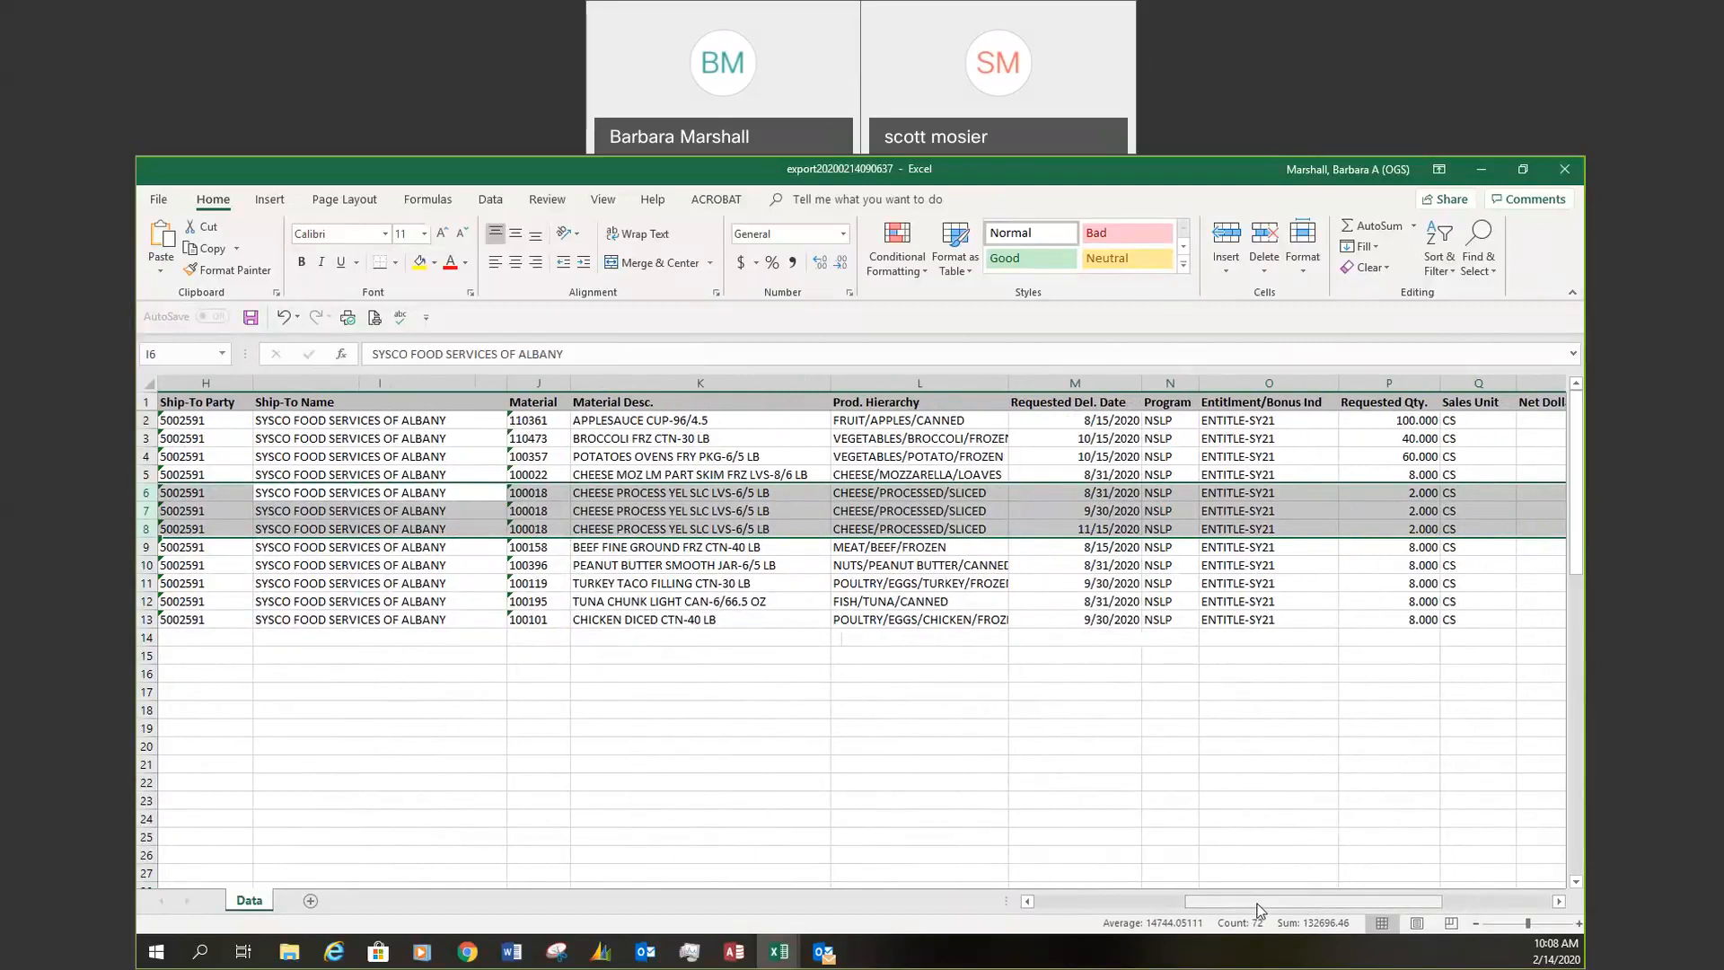
pyautogui.moveTo(1260, 910); pyautogui.dragTo(1297, 909)
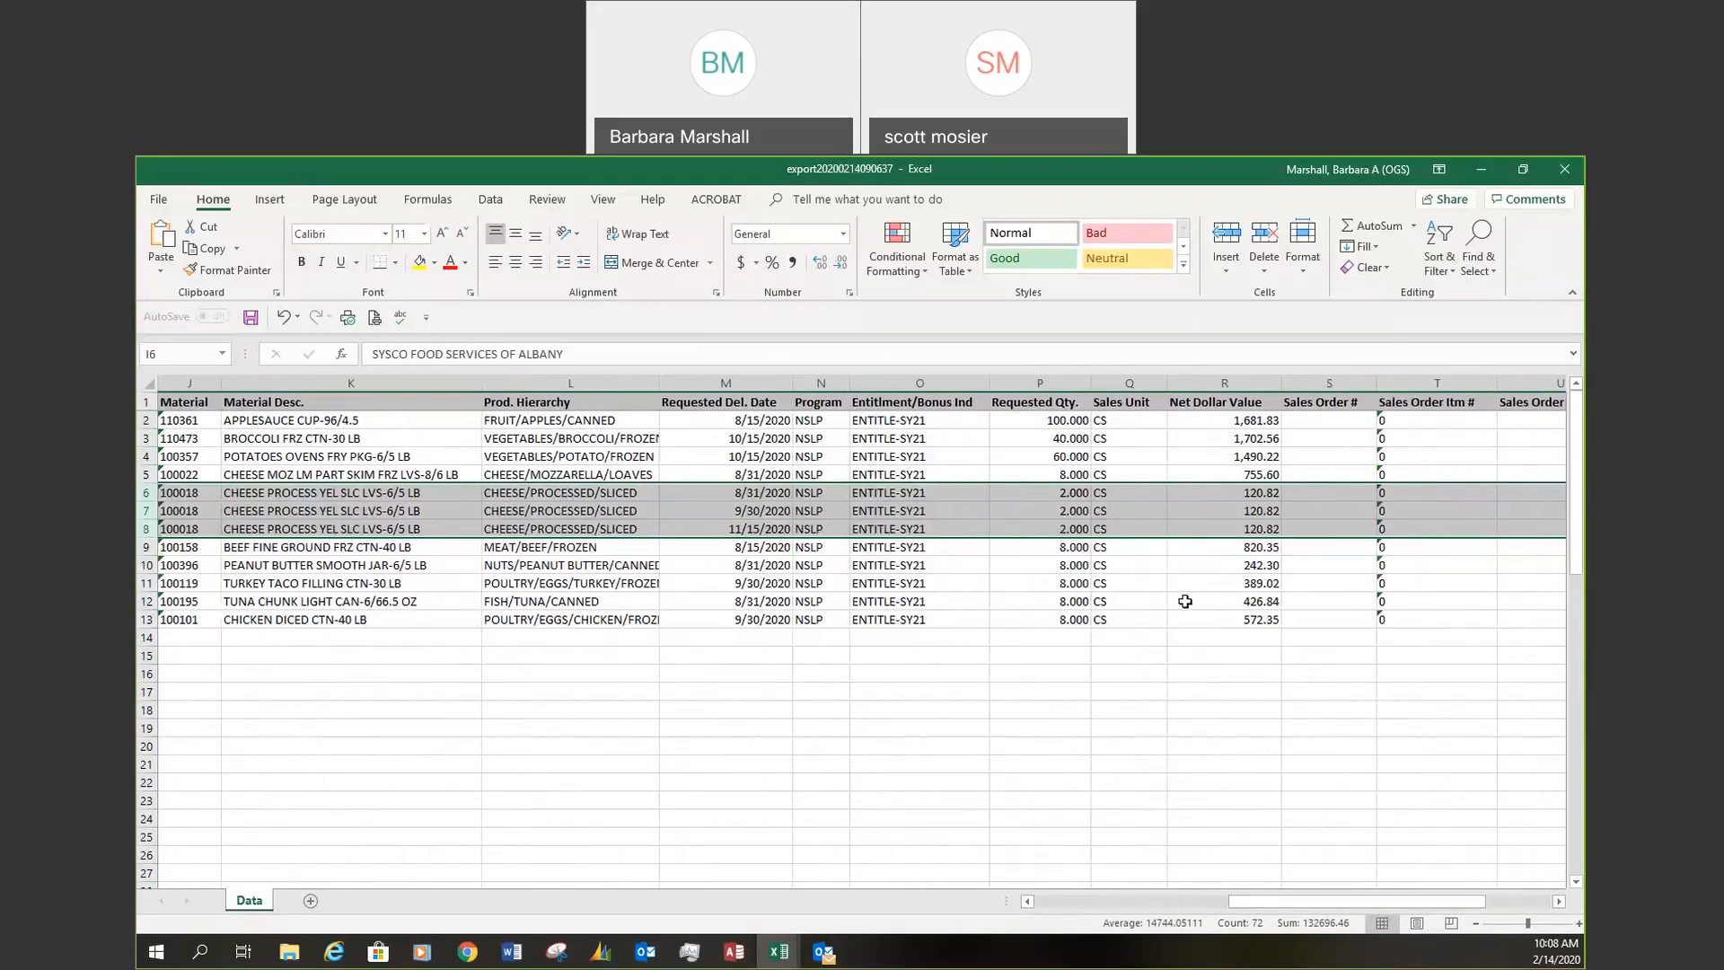
pyautogui.click(1253, 421)
pyautogui.moveTo(1242, 480); pyautogui.dragTo(1240, 618)
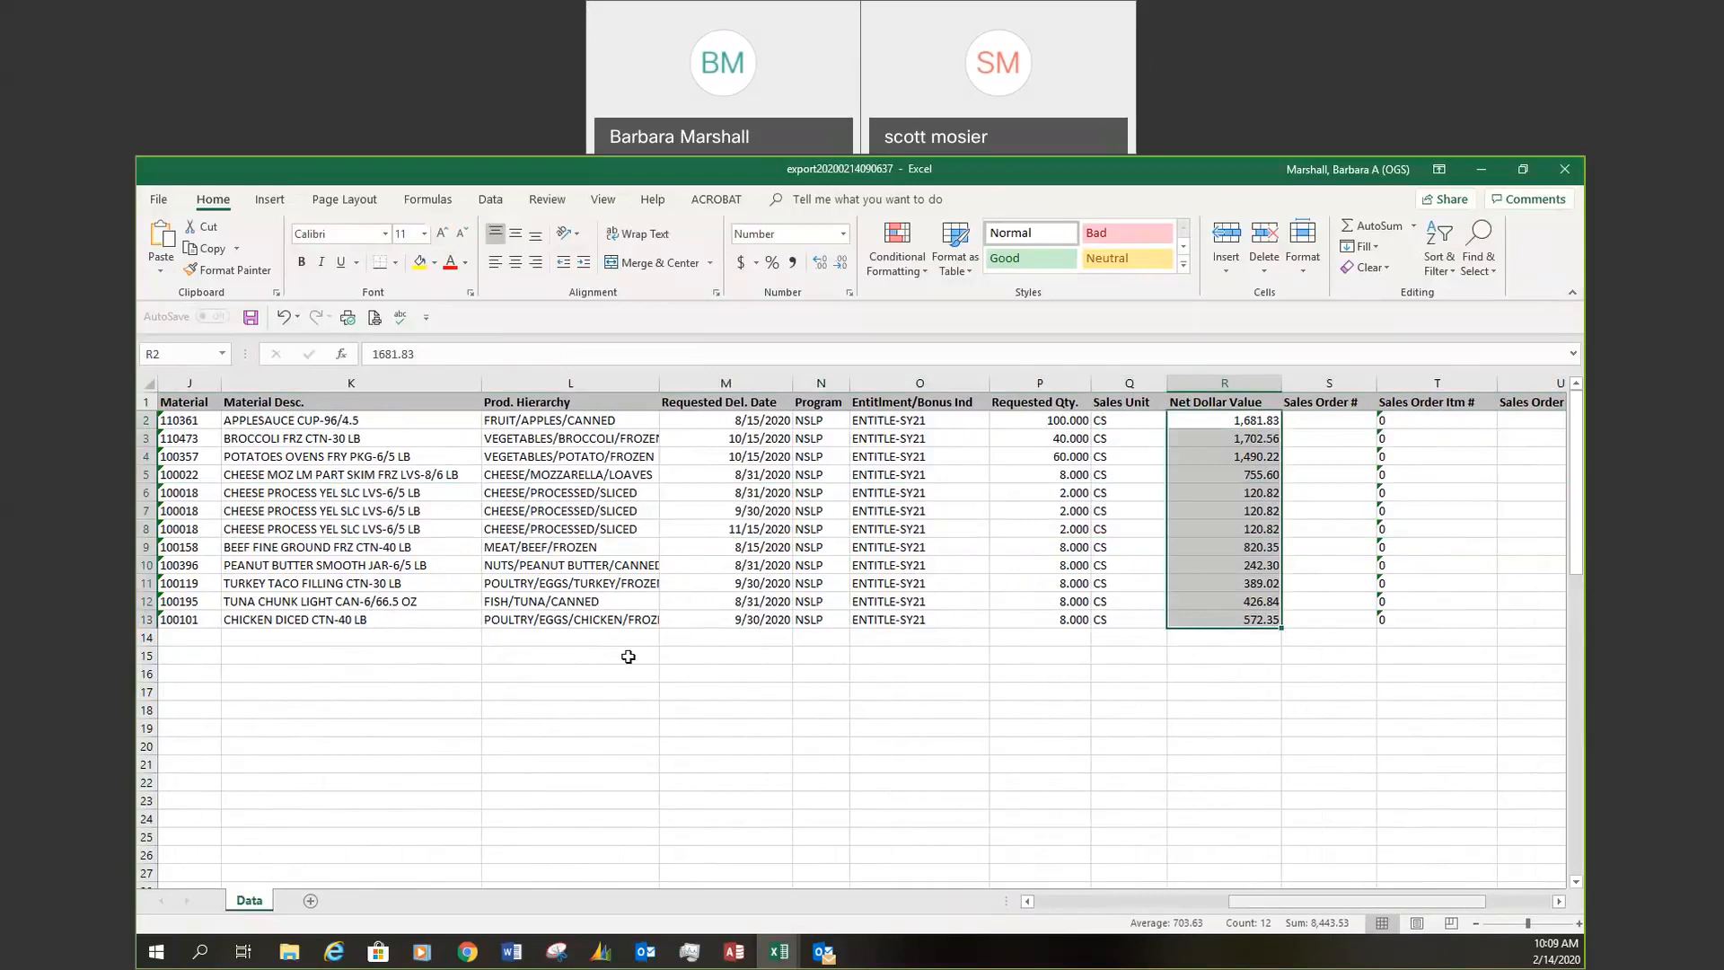
# Return to the first columns of the Data sheet and close the exported workbook without saving the changes
pyautogui.moveTo(1268, 902); pyautogui.dragTo(1182, 912)
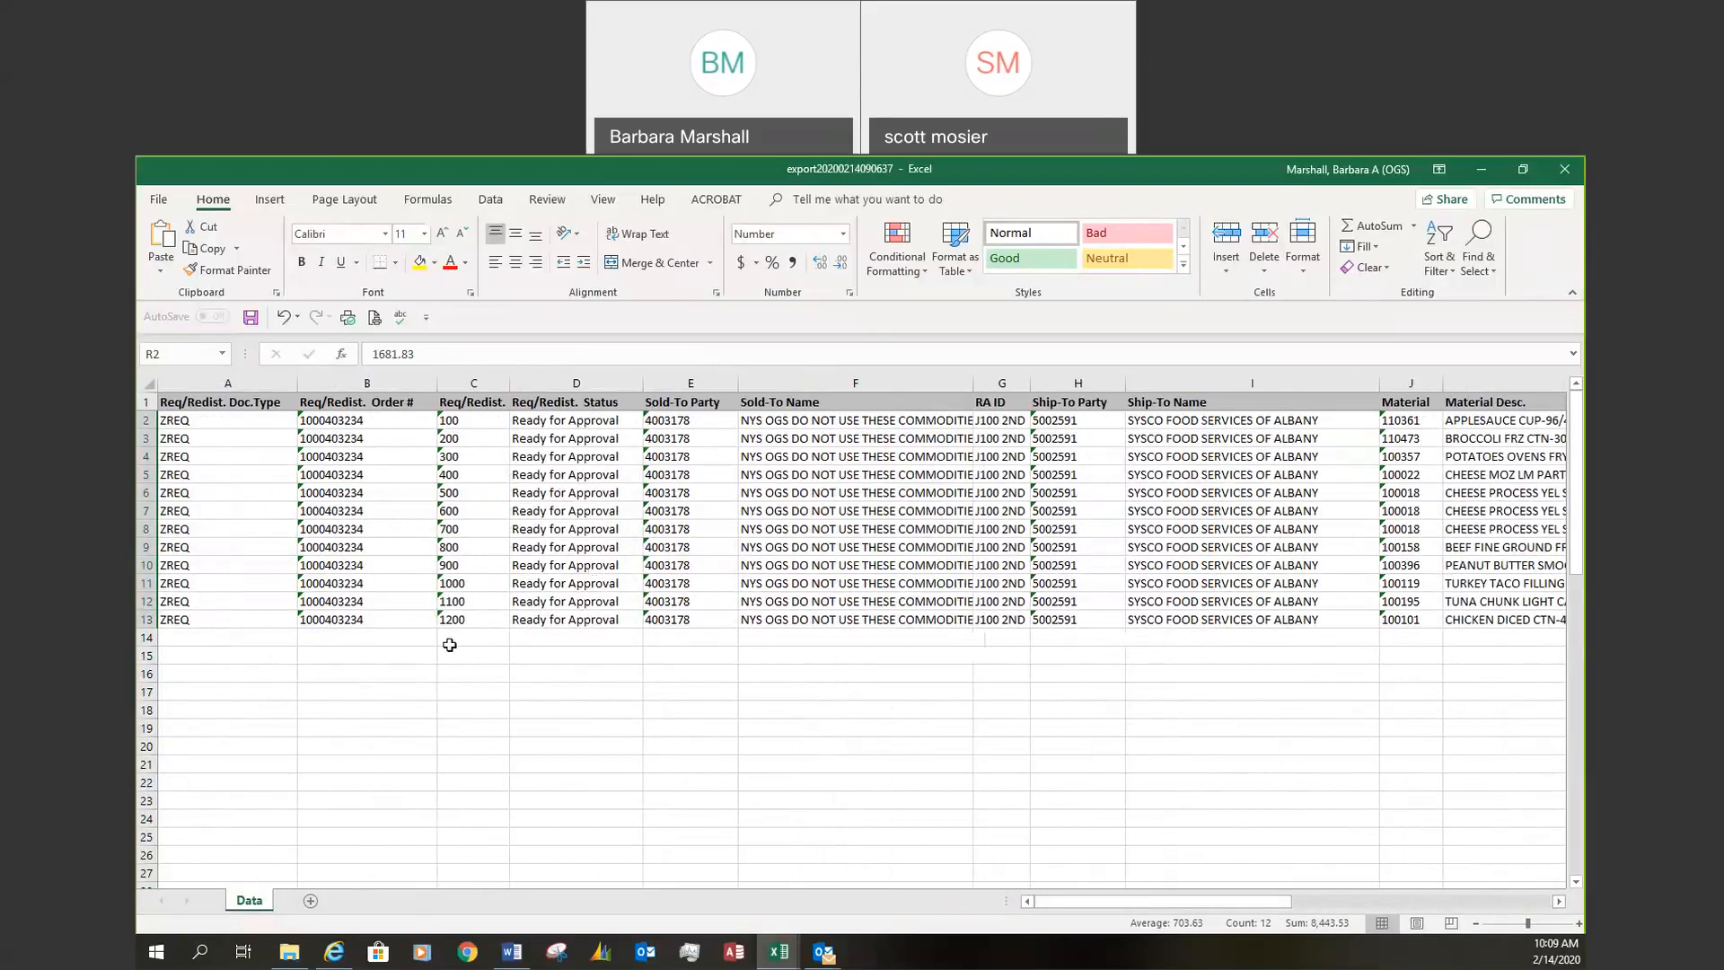
pyautogui.click(1564, 169)
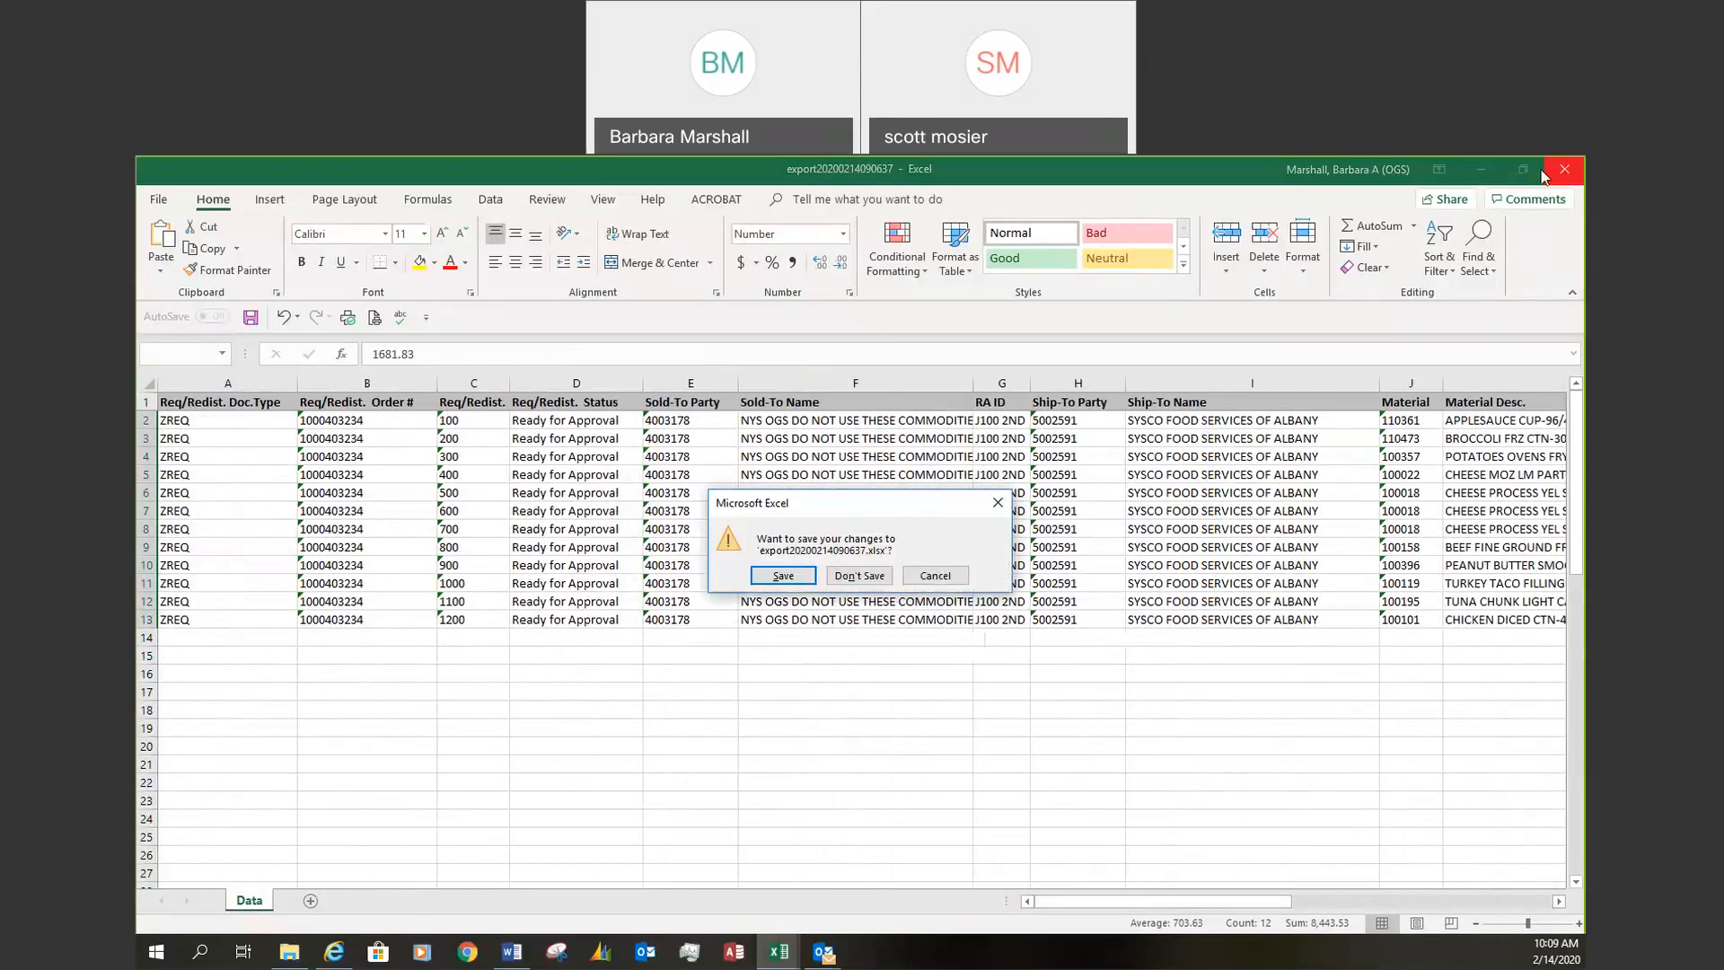
pyautogui.click(844, 579)
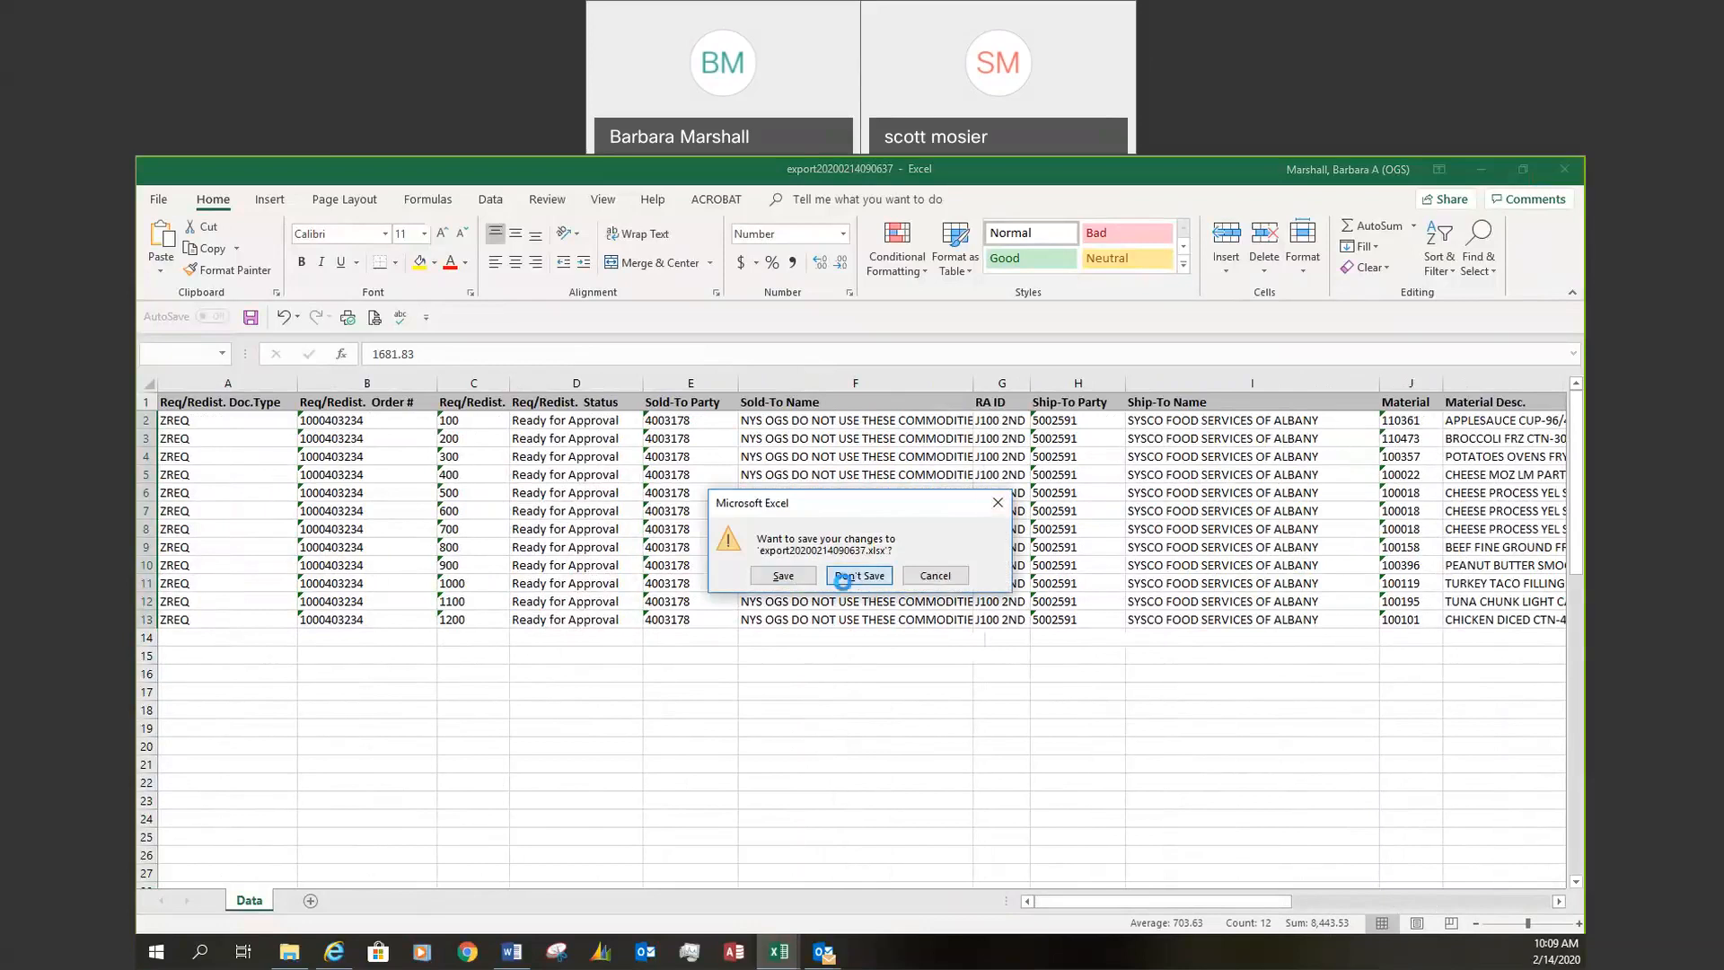